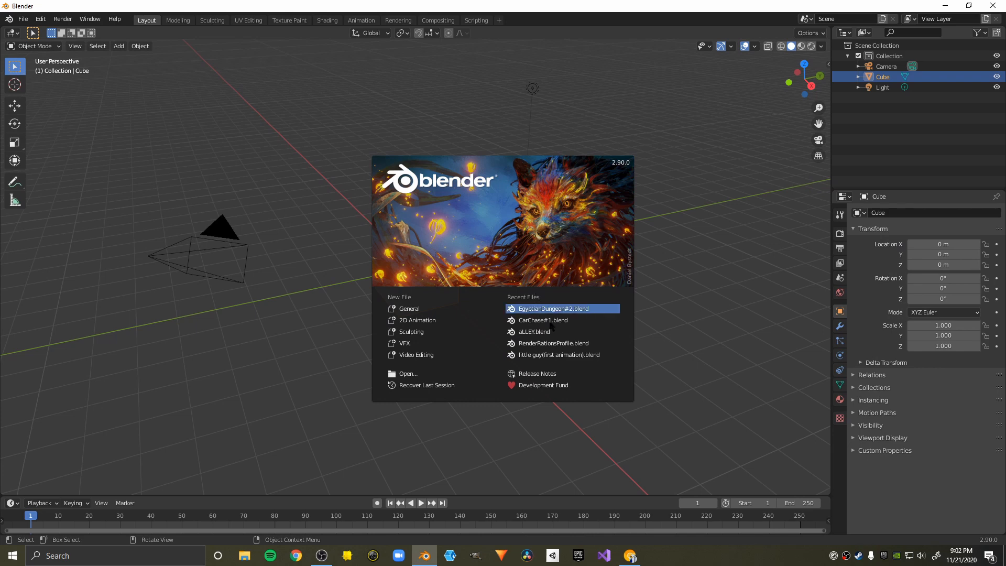
Dismiss the splash screen and delete the default cube from the scene.
{"action": "left_click", "coordinate": [267, 200]}
{"action": "scroll", "coordinate": [382, 241], "scroll_direction": "up", "scroll_amount": 4}
{"action": "middle_click_drag", "start_coordinate": [381, 241], "coordinate": [409, 252]}
{"action": "key", "text": "Delete"}
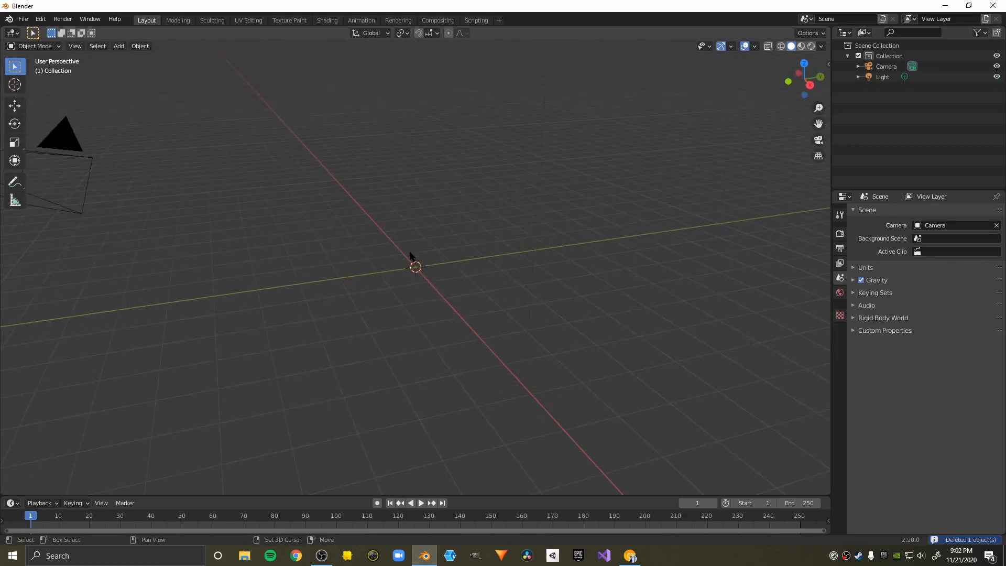
Add a cylinder mesh at the scene origin.
{"action": "key", "text": "shift+a"}
{"action": "mouse_move", "coordinate": [410, 257]}
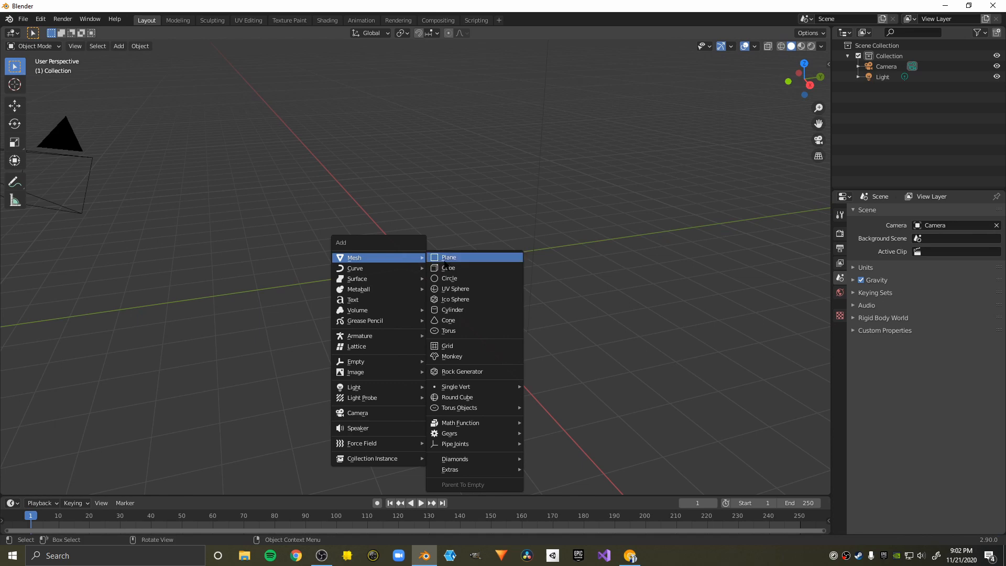
{"action": "left_click", "coordinate": [452, 309]}
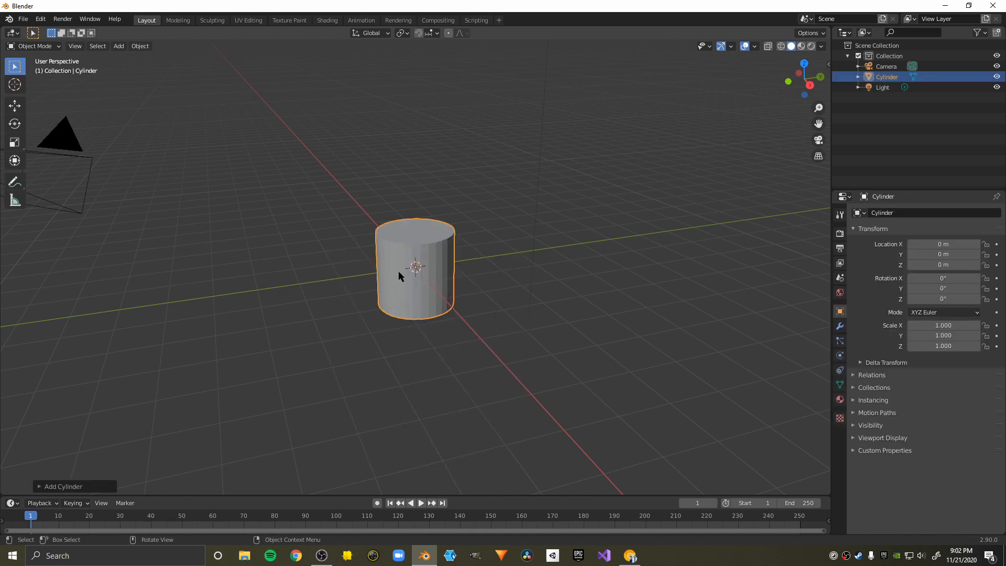
Rotate the cylinder 90° about the X axis so that it lies on its side.
{"action": "scroll", "coordinate": [420, 265], "scroll_direction": "up", "scroll_amount": 5}
{"action": "scroll", "coordinate": [424, 264], "scroll_direction": "down", "scroll_amount": 2}
{"action": "key", "text": "r"}
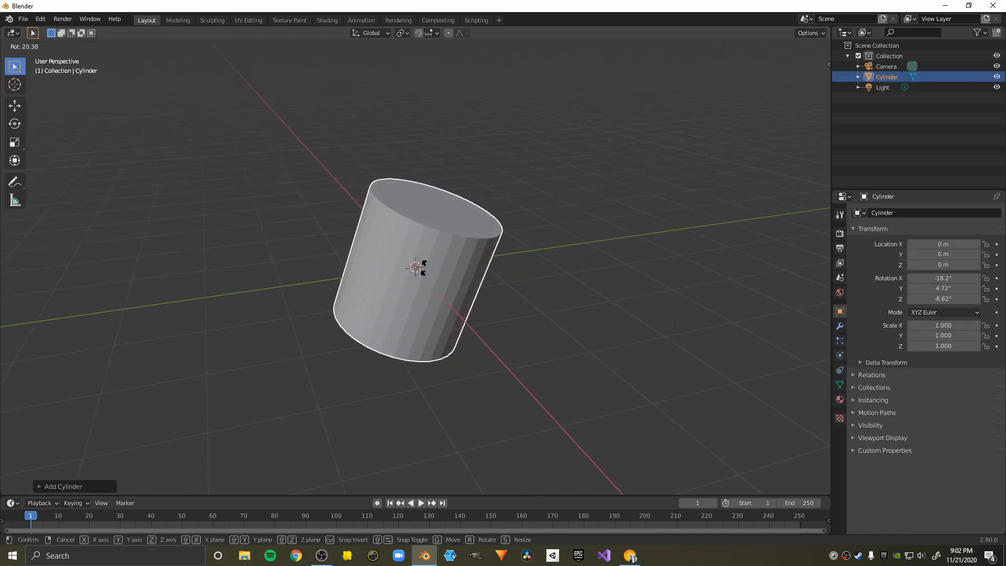
{"action": "key", "text": "x"}
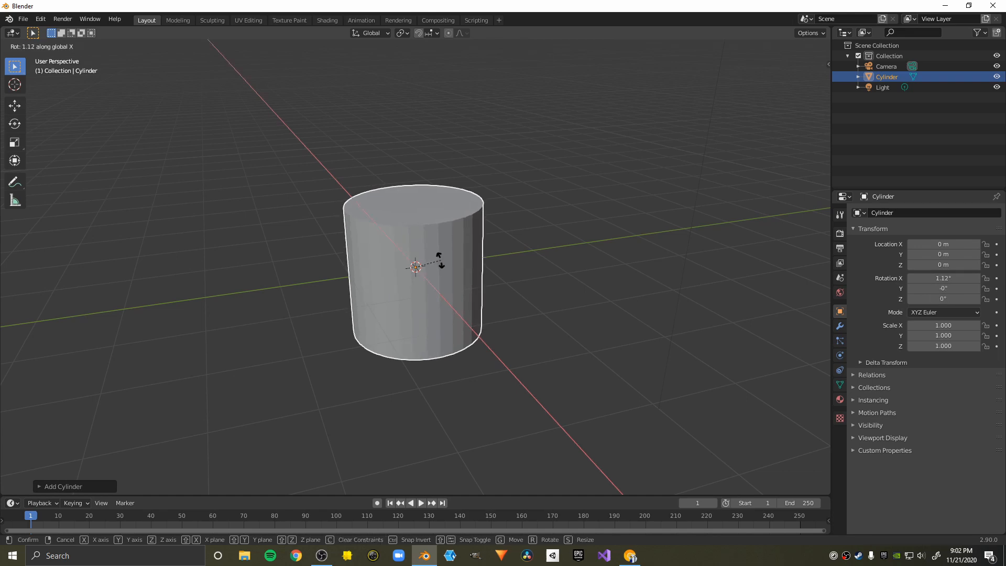
{"action": "type", "text": "90"}
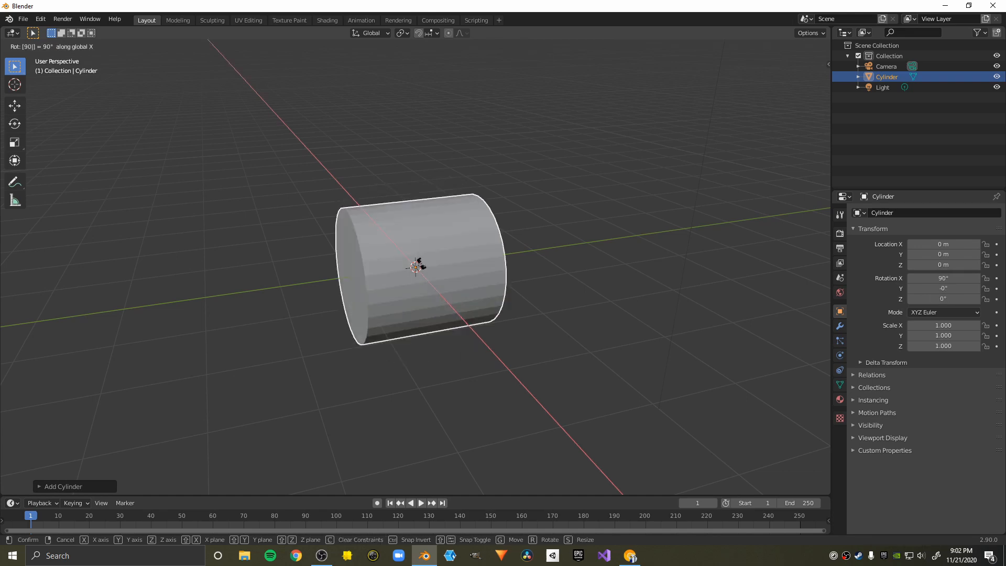
{"action": "key", "text": "Return"}
{"action": "middle_click_drag", "start_coordinate": [414, 265], "coordinate": [453, 284]}
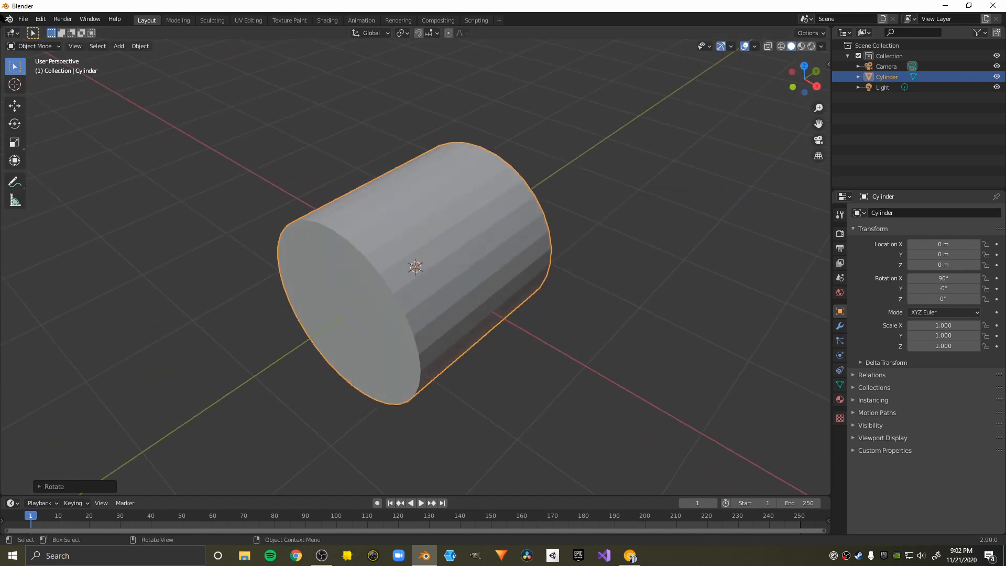
Switch the cylinder to Edit Mode with face selection.
{"action": "left_click", "coordinate": [51, 46]}
{"action": "left_click", "coordinate": [32, 67]}
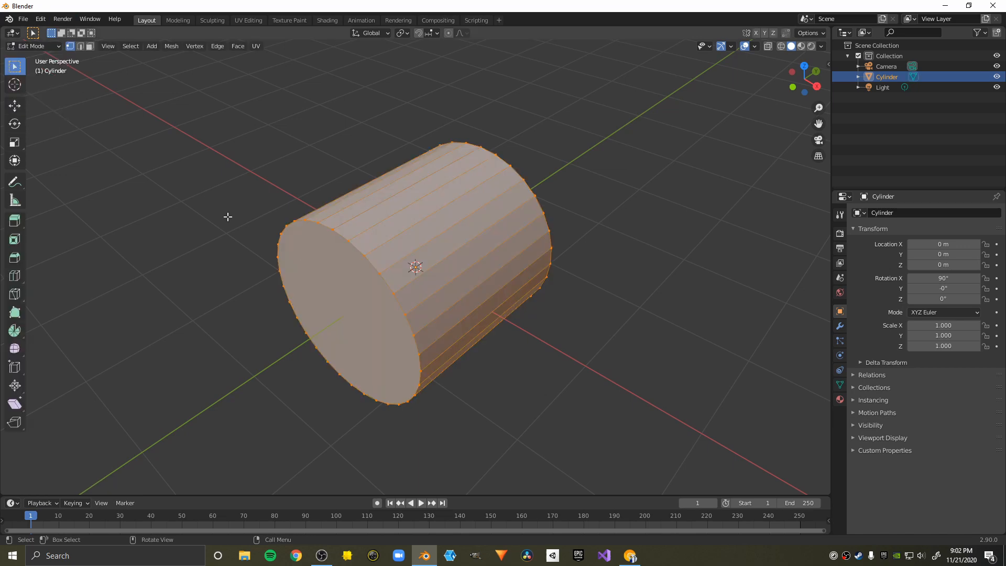
{"action": "scroll", "coordinate": [305, 264], "scroll_direction": "up", "scroll_amount": 1}
{"action": "middle_click_drag", "start_coordinate": [305, 264], "coordinate": [474, 233]}
{"action": "left_click", "coordinate": [90, 47]}
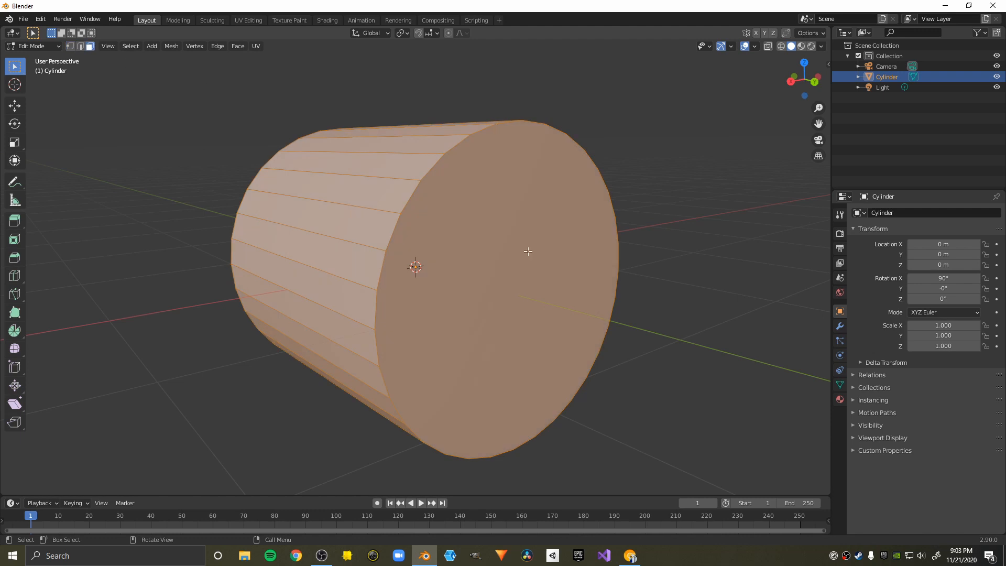
Select both circular end caps of the cylinder and extrude them in place without any offset.
{"action": "left_click", "coordinate": [522, 263]}
{"action": "scroll", "coordinate": [461, 294], "scroll_direction": "down", "scroll_amount": 2}
{"action": "middle_click_drag", "start_coordinate": [461, 294], "coordinate": [534, 275]}
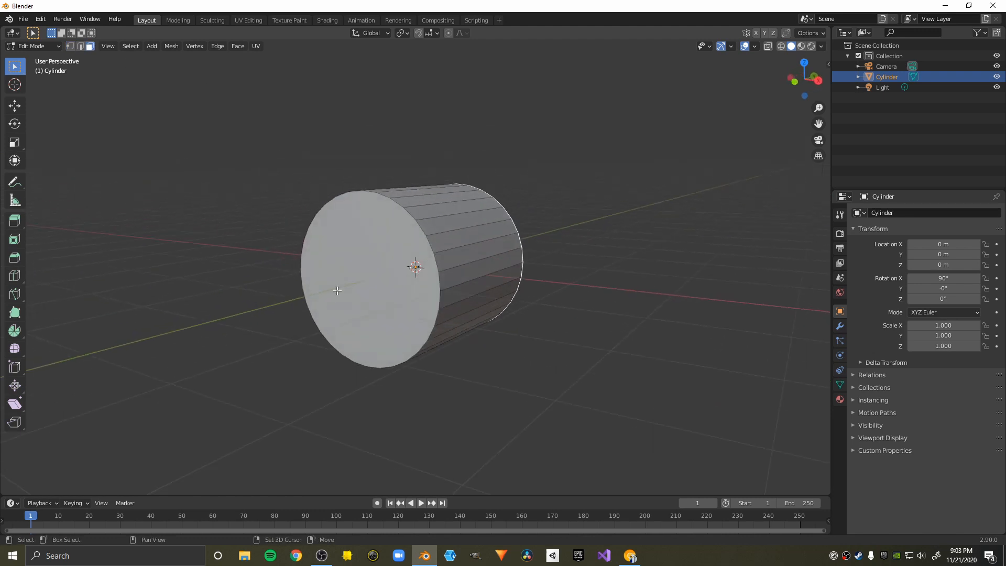
{"action": "left_click", "coordinate": [337, 290]}
{"action": "middle_click_drag", "start_coordinate": [337, 290], "coordinate": [559, 253]}
{"action": "key", "text": "e"}
{"action": "left_click", "coordinate": [493, 262]}
{"action": "middle_click_drag", "start_coordinate": [198, 342], "coordinate": [350, 337]}
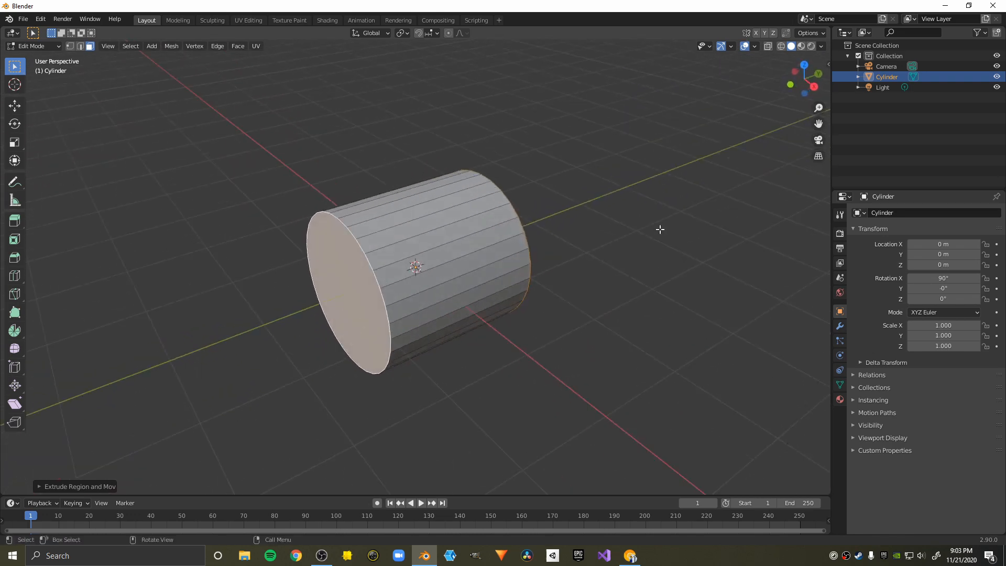
{"action": "mouse_move", "coordinate": [463, 304]}
{"action": "middle_mouse_down"}
{"action": "mouse_move", "coordinate": [485, 299]}
{"action": "mouse_move", "coordinate": [474, 302]}
{"action": "middle_mouse_up"}
{"action": "scroll", "coordinate": [464, 298], "scroll_direction": "up", "scroll_amount": 2}
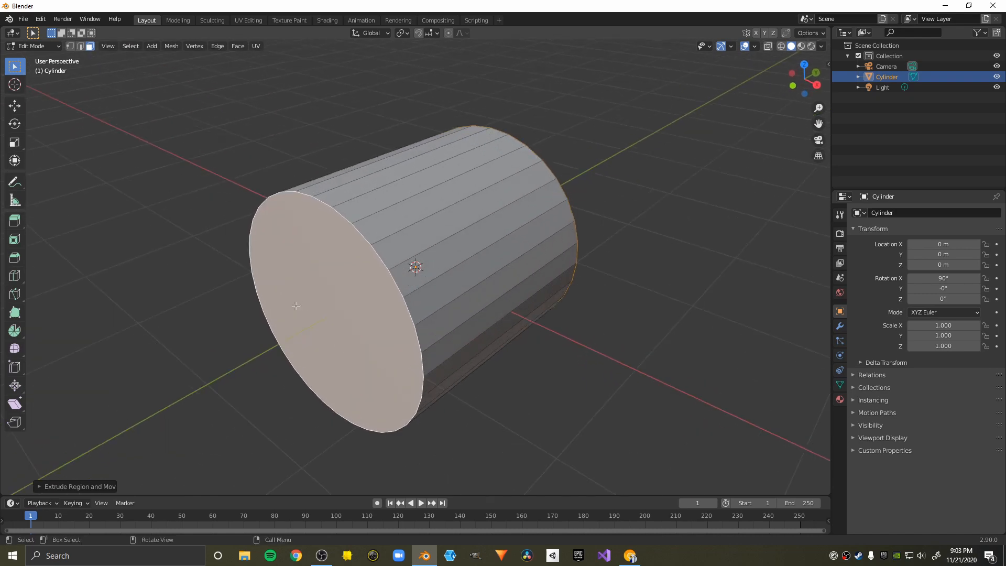
Scale the extruded face on one end of the cylinder to 0.3.
{"action": "middle_click_drag", "start_coordinate": [296, 306], "coordinate": [416, 286]}
{"action": "key", "text": "s"}
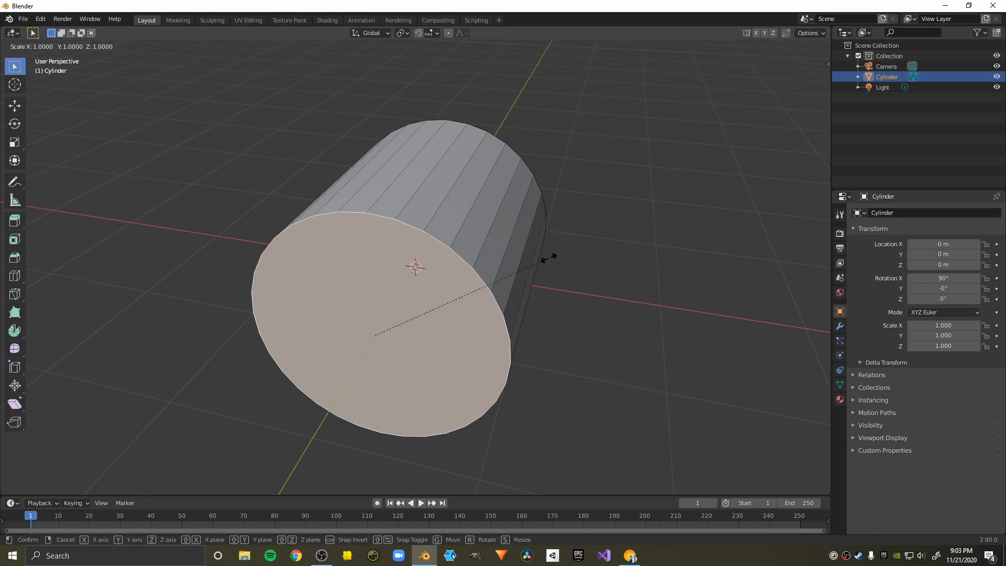
{"action": "type", "text": ".3"}
{"action": "key", "text": "Return"}
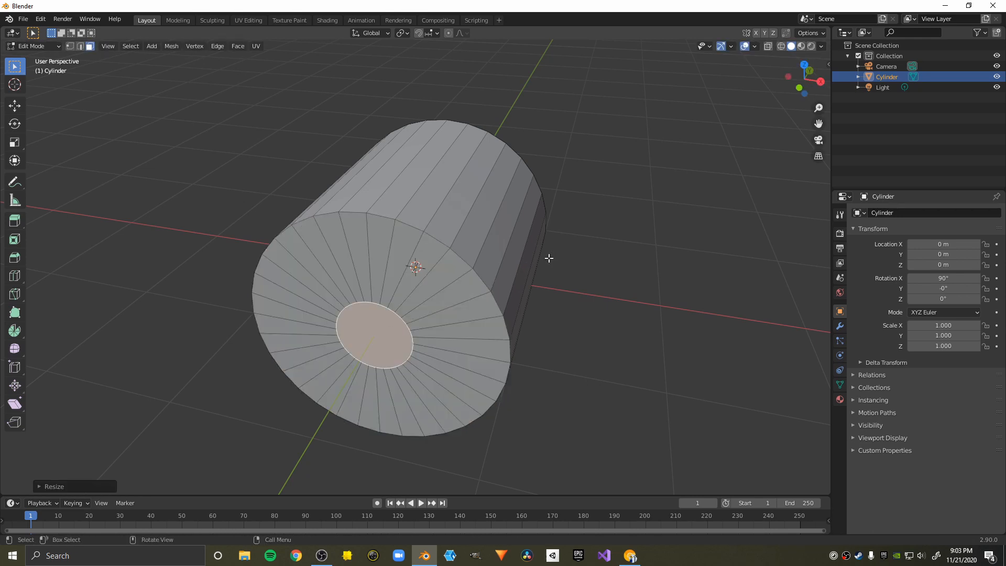
Select the extruded face on the opposite end of the cylinder and scale it to 0.3 as well.
{"action": "middle_click_drag", "start_coordinate": [573, 265], "coordinate": [506, 305]}
{"action": "left_click", "coordinate": [506, 305]}
{"action": "type", "text": "s"}
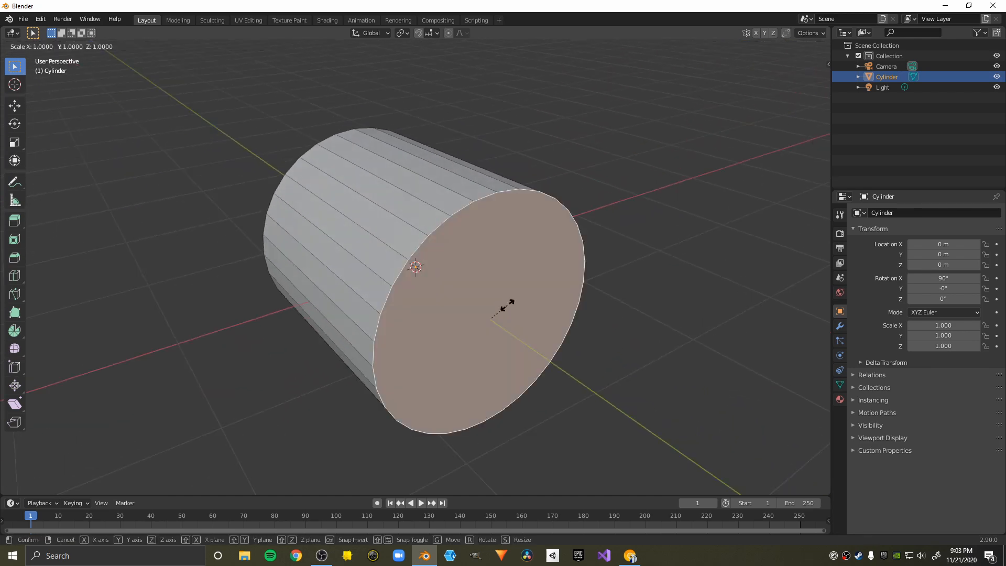
{"action": "type", "text": ".3"}
{"action": "key", "text": "Return"}
Add a loop cut around one end cap and slide it close to the small central face.
{"action": "middle_click_drag", "start_coordinate": [415, 332], "coordinate": [585, 334]}
{"action": "scroll", "coordinate": [489, 322], "scroll_direction": "up", "scroll_amount": 3}
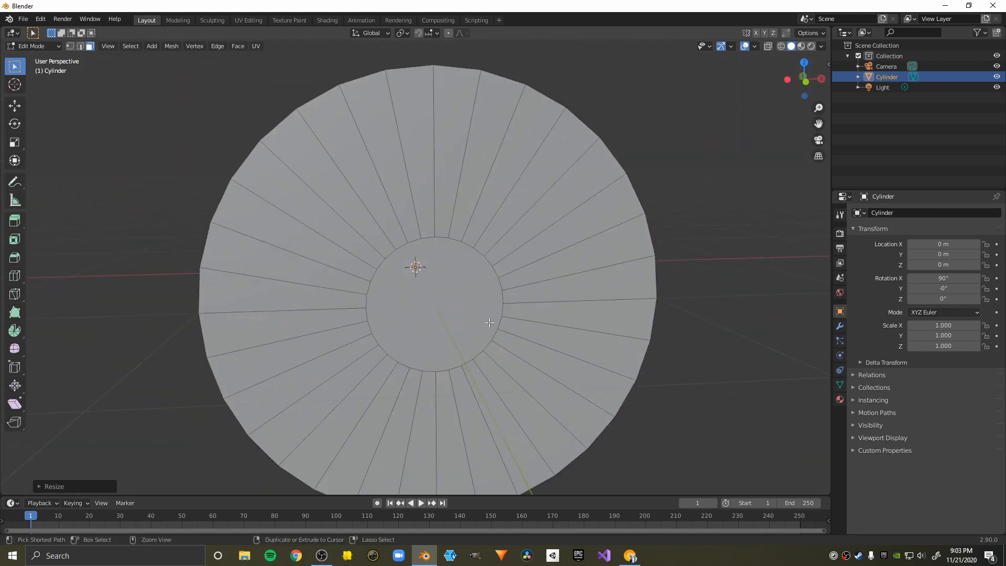
{"action": "key", "text": "ctrl+r"}
{"action": "left_click", "coordinate": [362, 203]}
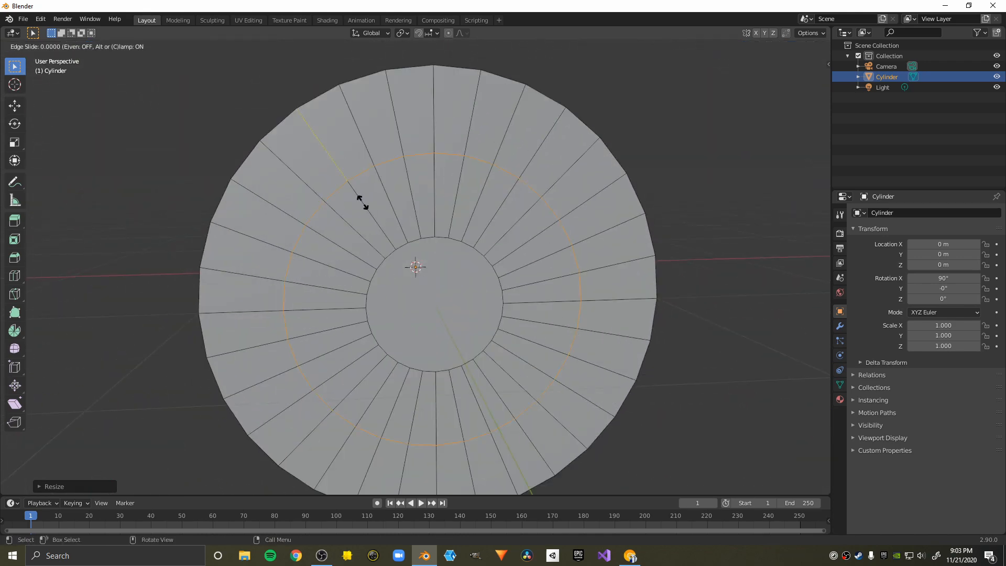
{"action": "left_click", "coordinate": [453, 233]}
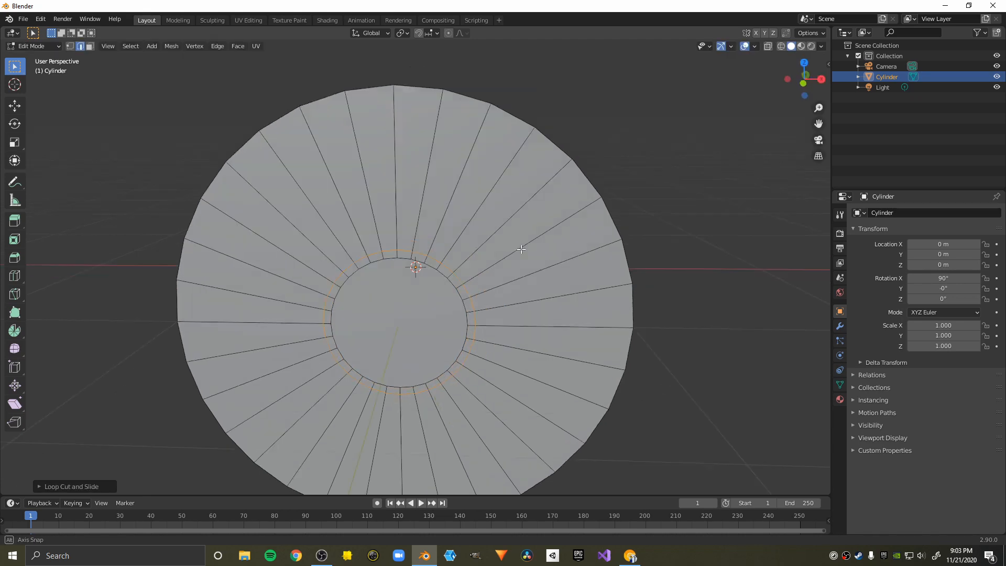
Add a matching loop cut on the other end cap, slid close to its central face.
{"action": "mouse_move", "coordinate": [366, 246]}
{"action": "middle_mouse_down"}
{"action": "mouse_move", "coordinate": [352, 241]}
{"action": "mouse_move", "coordinate": [377, 239]}
{"action": "middle_mouse_up"}
{"action": "key", "text": "ctrl+r"}
{"action": "left_click", "coordinate": [397, 196]}
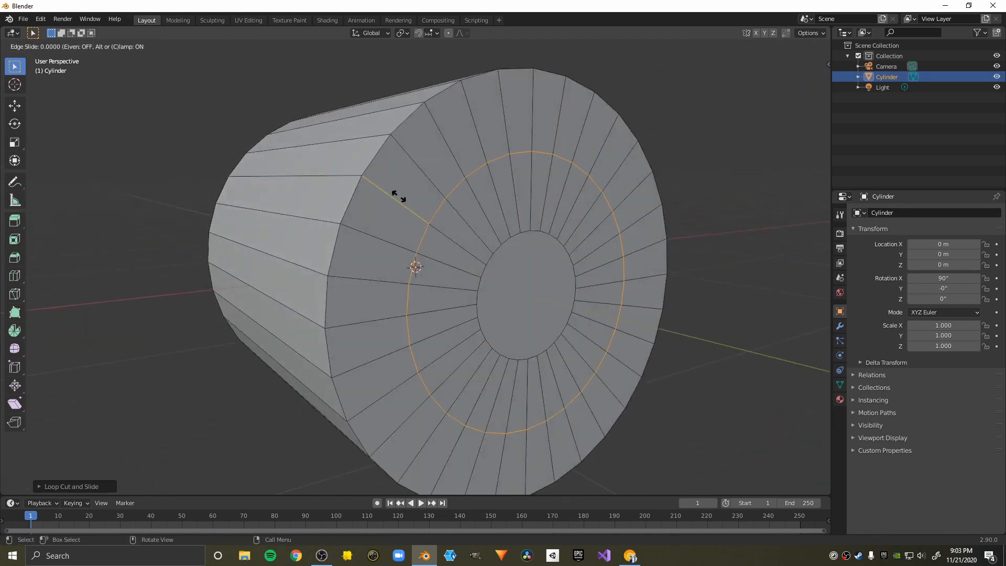
{"action": "left_click", "coordinate": [460, 229]}
Select the small central faces on both ends of the cylinder and delete the faces.
{"action": "middle_click_drag", "start_coordinate": [461, 229], "coordinate": [387, 235]}
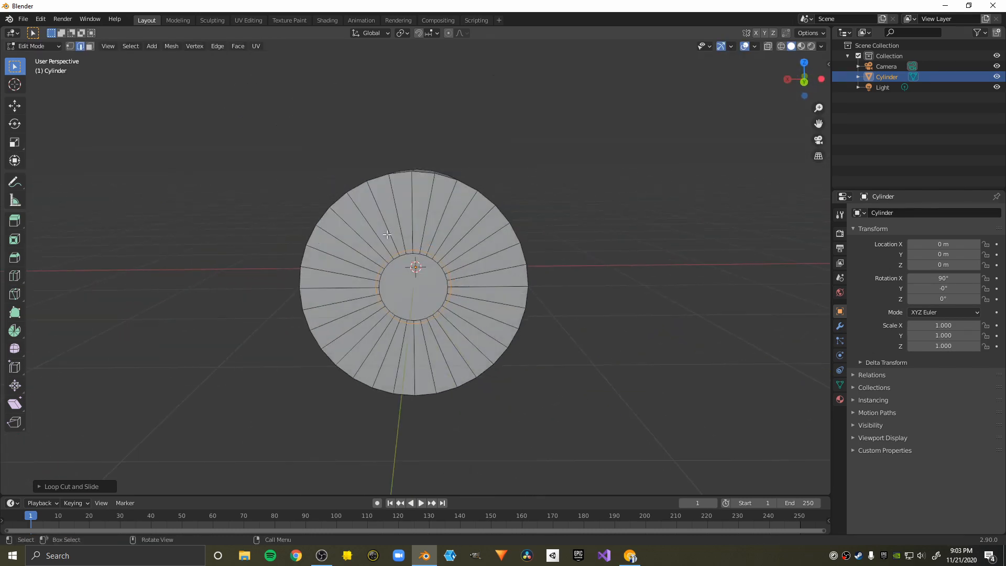
{"action": "left_click", "coordinate": [413, 295]}
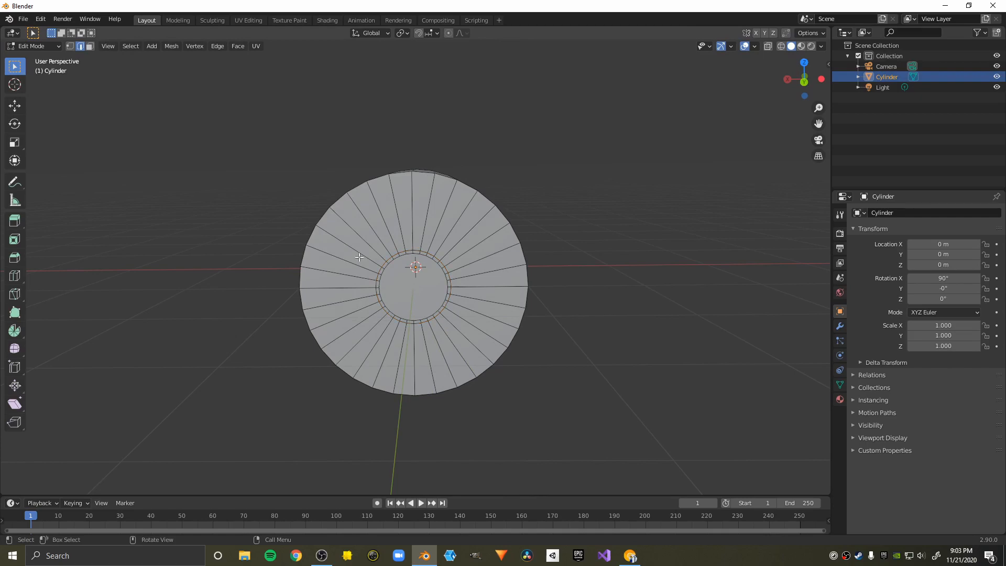
{"action": "left_click", "coordinate": [89, 47]}
{"action": "left_click", "coordinate": [402, 294]}
{"action": "middle_click_drag", "start_coordinate": [402, 295], "coordinate": [517, 264]}
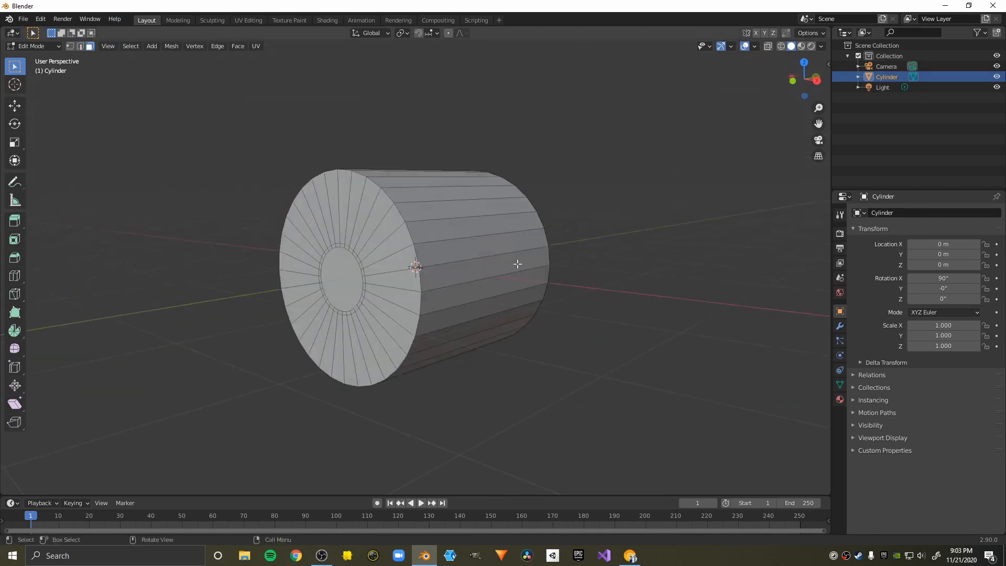
{"action": "middle_click_drag", "start_coordinate": [343, 276], "coordinate": [399, 305]}
{"action": "key", "text": "x"}
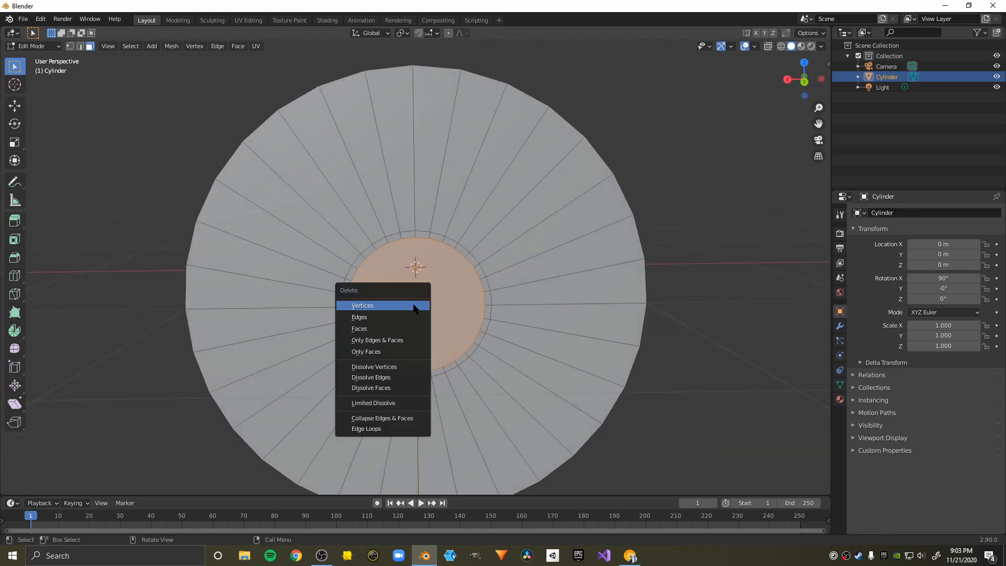
{"action": "left_click", "coordinate": [368, 328]}
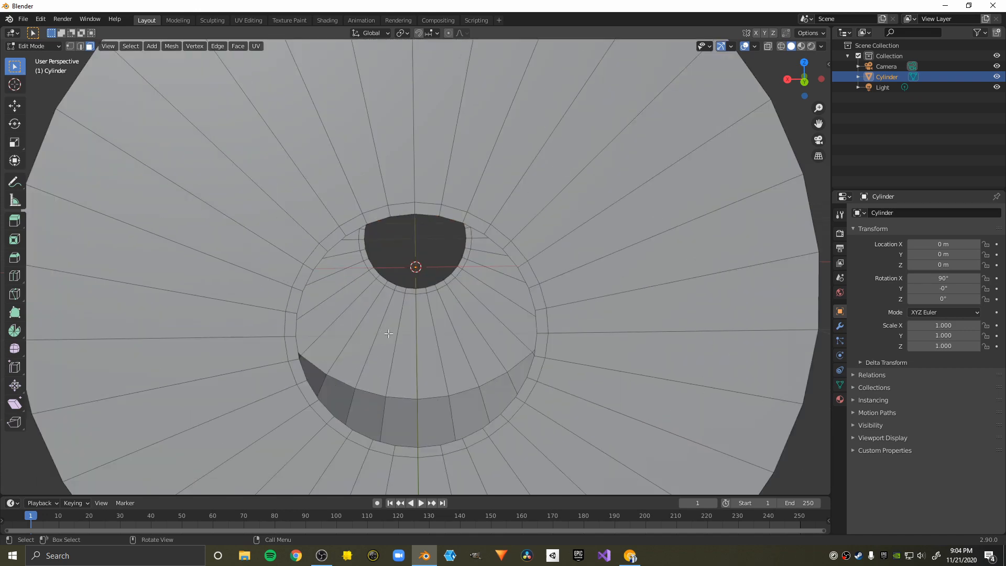
Select the edge loops of both end openings and bridge them to form the inner wall of the through hole.
{"action": "middle_click_drag", "start_coordinate": [368, 334], "coordinate": [136, 64]}
{"action": "left_click", "coordinate": [80, 47]}
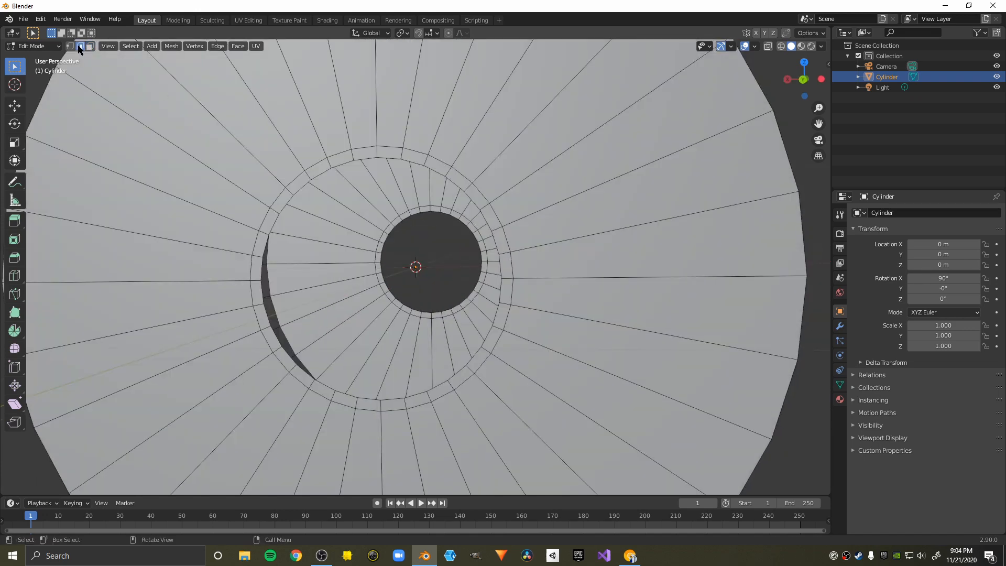
{"action": "middle_click_drag", "start_coordinate": [324, 184], "coordinate": [23, 207]}
{"action": "left_click", "coordinate": [478, 188], "text": "alt"}
{"action": "left_click", "coordinate": [228, 173], "text": "alt"}
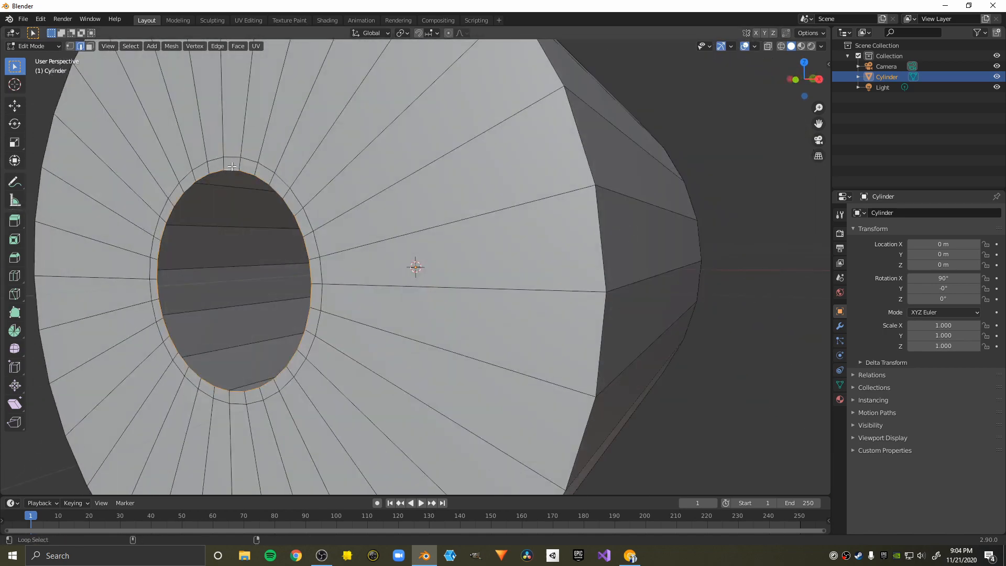
{"action": "scroll", "coordinate": [229, 172], "scroll_direction": "down", "scroll_amount": 5}
{"action": "middle_click_drag", "start_coordinate": [229, 173], "coordinate": [346, 210]}
{"action": "right_click", "coordinate": [416, 261]}
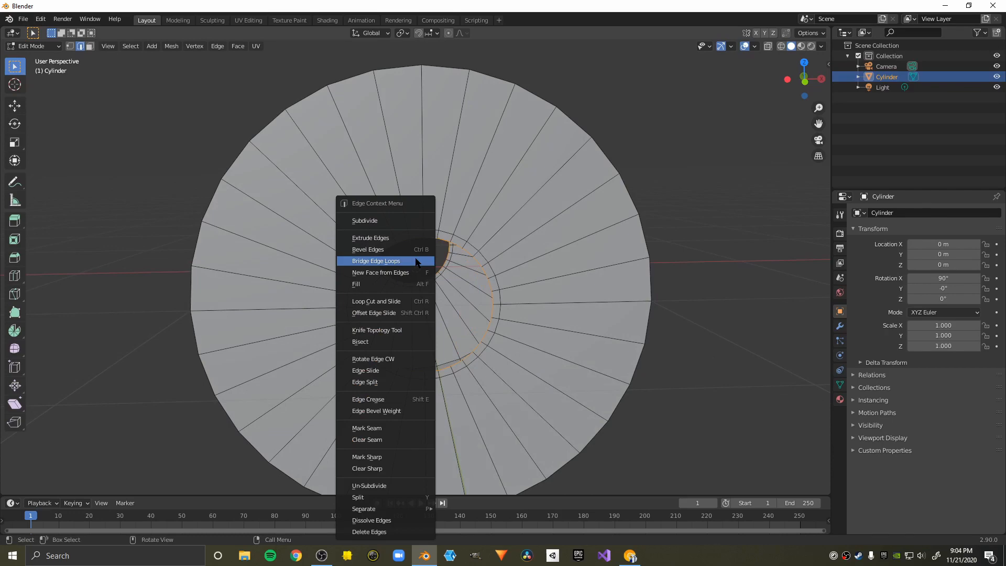
{"action": "left_click", "coordinate": [419, 261]}
In face selection, add the narrow ring of faces around the hole's opening to the selected inner wall faces.
{"action": "scroll", "coordinate": [467, 289], "scroll_direction": "down", "scroll_amount": 3}
{"action": "middle_click_drag", "start_coordinate": [467, 289], "coordinate": [427, 264]}
{"action": "scroll", "coordinate": [478, 271], "scroll_direction": "up", "scroll_amount": 3}
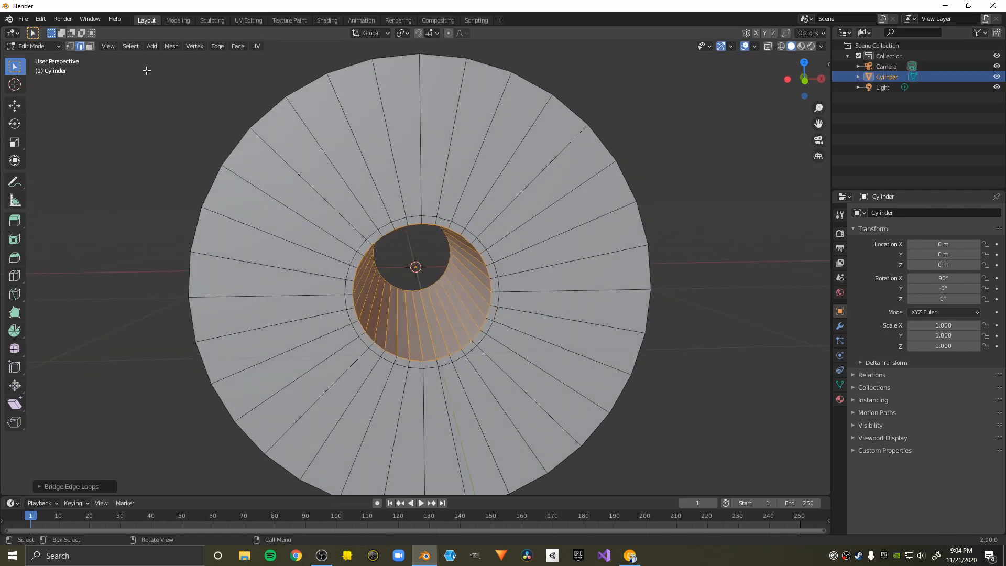
{"action": "left_click", "coordinate": [90, 46]}
{"action": "scroll", "coordinate": [305, 220], "scroll_direction": "up", "scroll_amount": 3}
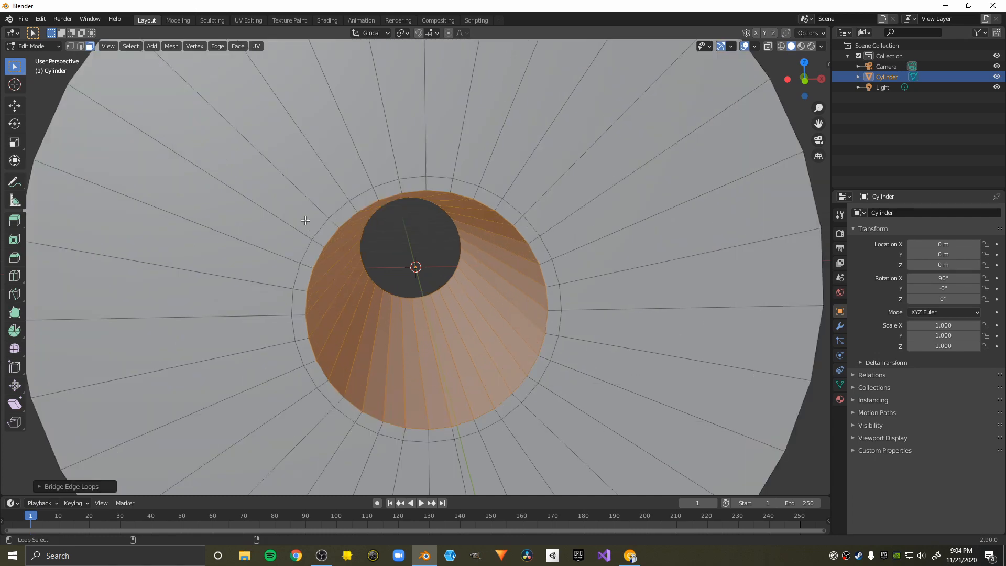
{"action": "middle_click_drag", "start_coordinate": [394, 187], "coordinate": [461, 193]}
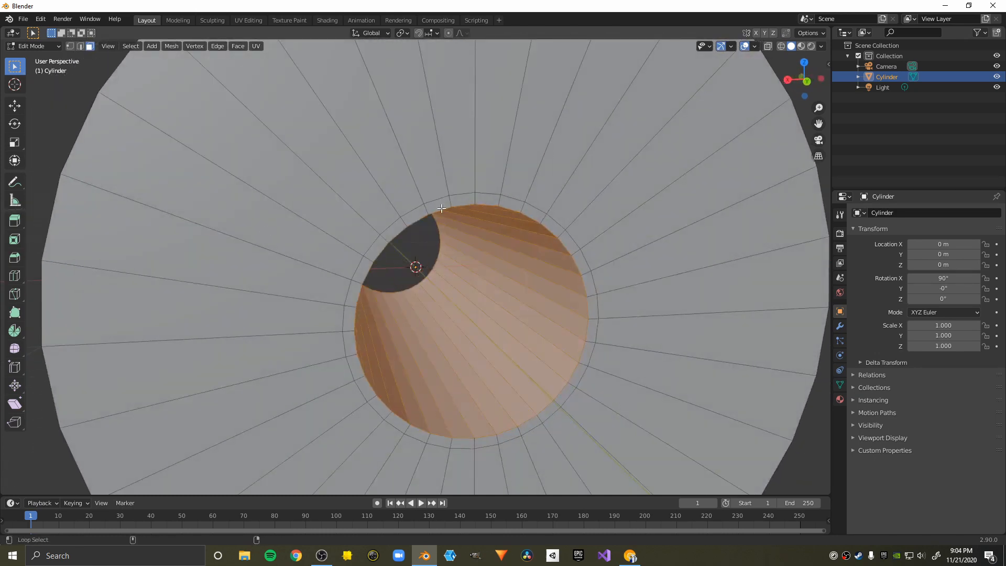
{"action": "left_click", "coordinate": [450, 202], "text": "alt"}
Give the cylinder the existing material named Material, and add a second slot with a new material.
{"action": "left_click", "coordinate": [840, 399]}
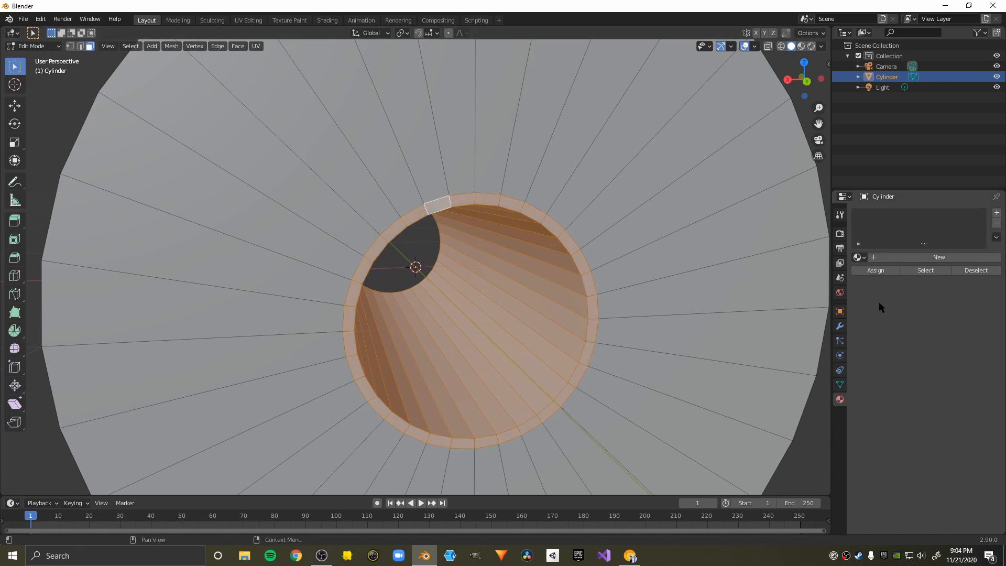
{"action": "left_click", "coordinate": [859, 257]}
{"action": "left_click", "coordinate": [876, 274]}
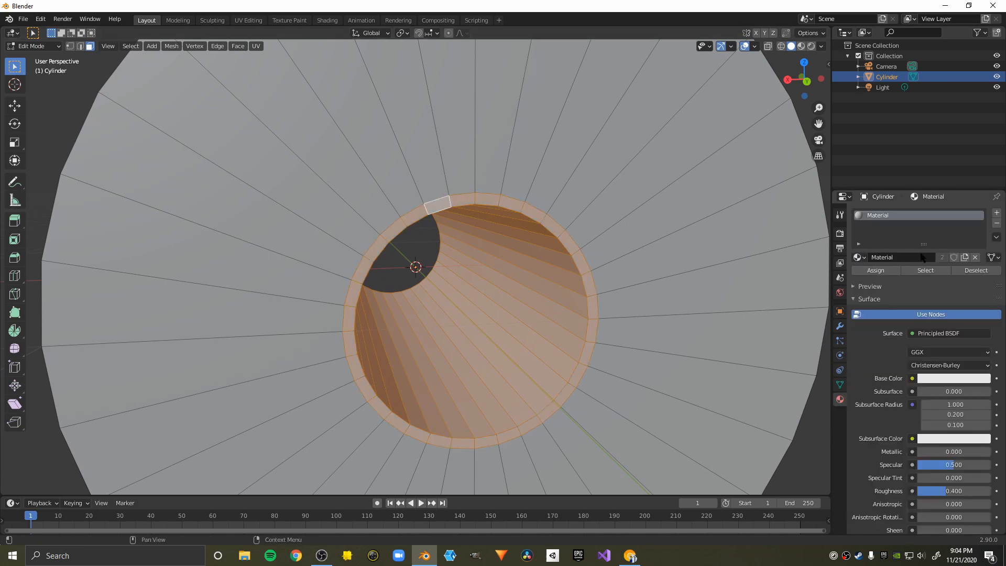
{"action": "left_click", "coordinate": [998, 213]}
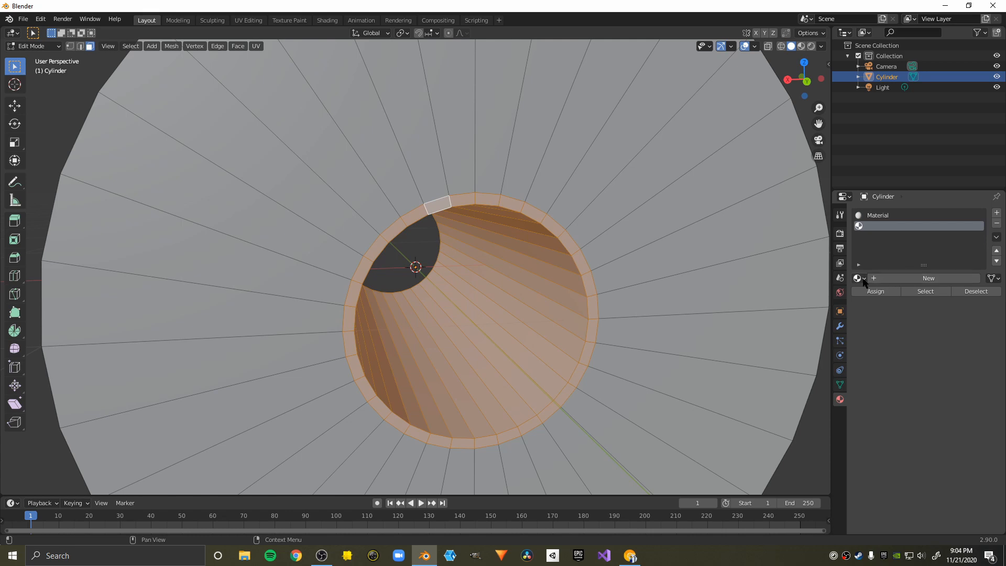
{"action": "left_click", "coordinate": [893, 276]}
{"action": "scroll", "coordinate": [755, 309], "scroll_direction": "down", "scroll_amount": 3}
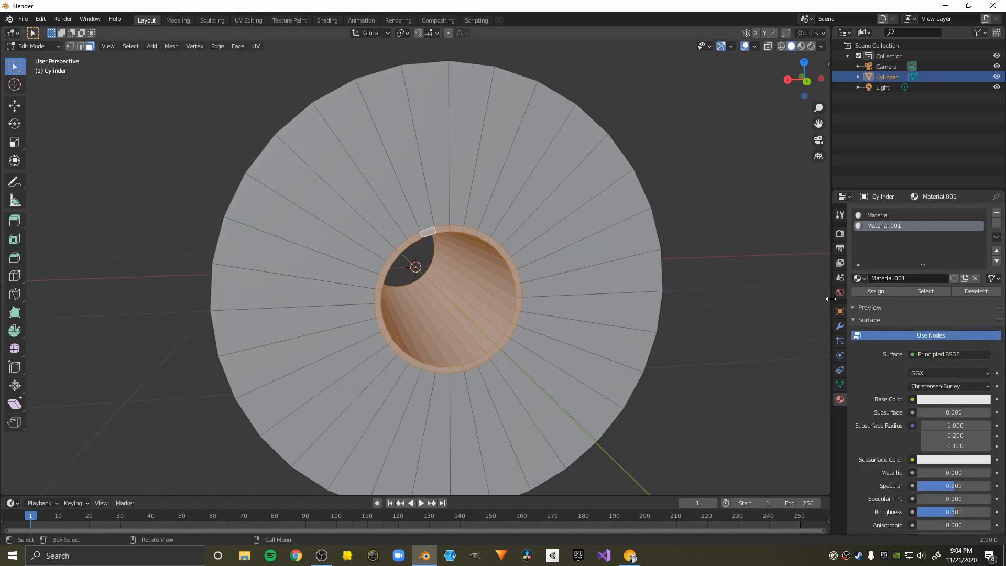
{"action": "middle_click_drag", "start_coordinate": [582, 317], "coordinate": [133, 263]}
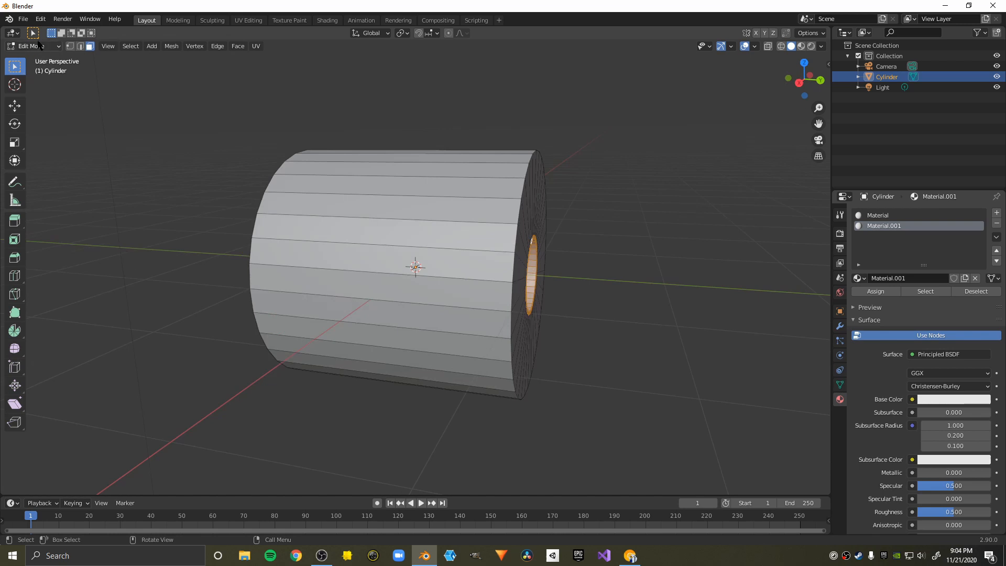
Return the cylinder to Object Mode and display it in Material Preview shading.
{"action": "left_click", "coordinate": [39, 45]}
{"action": "left_click", "coordinate": [40, 68]}
{"action": "left_click", "coordinate": [49, 47]}
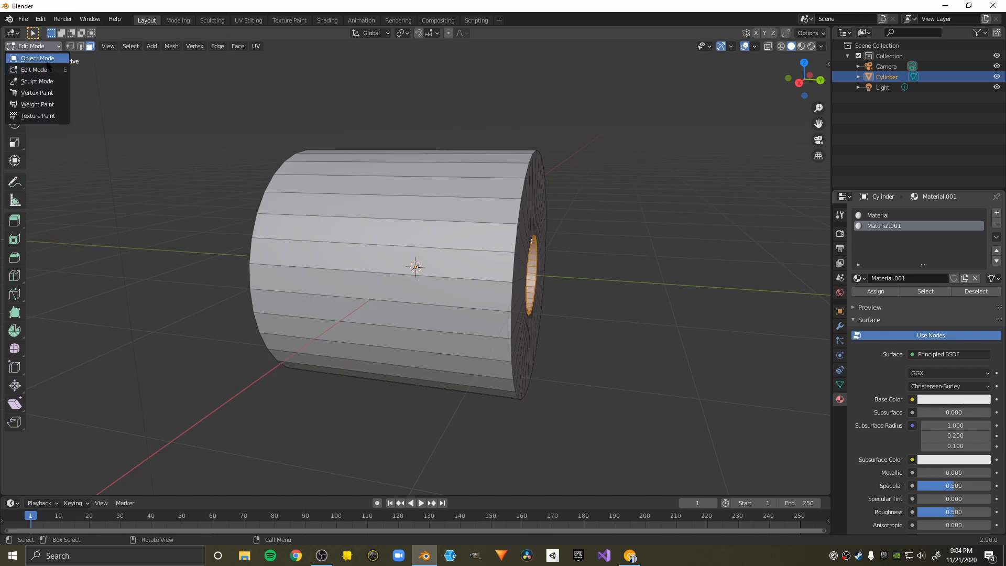
{"action": "left_click", "coordinate": [47, 60]}
{"action": "middle_click_drag", "start_coordinate": [451, 255], "coordinate": [394, 247]}
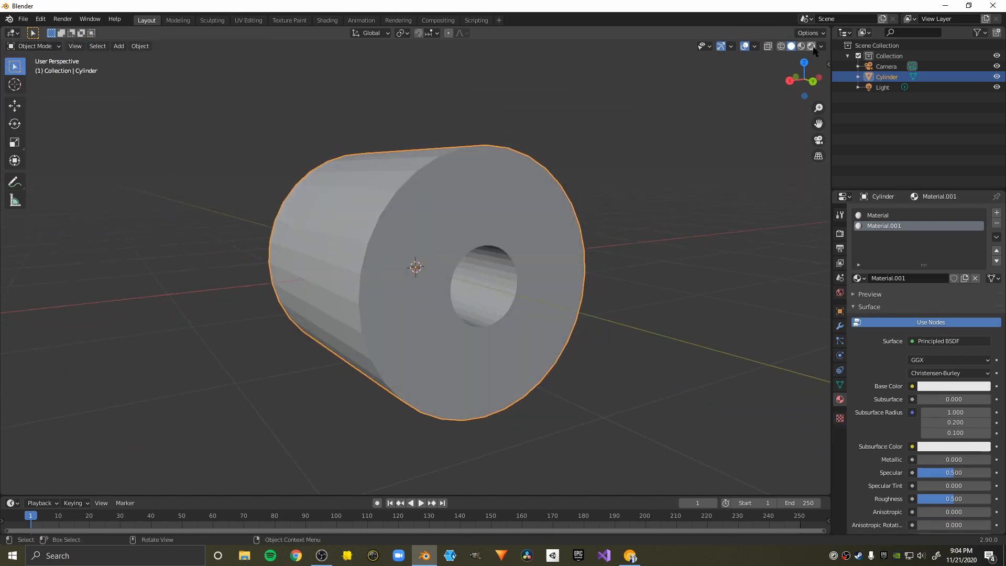
{"action": "left_click", "coordinate": [801, 46]}
{"action": "scroll", "coordinate": [595, 287], "scroll_direction": "up", "scroll_amount": 1}
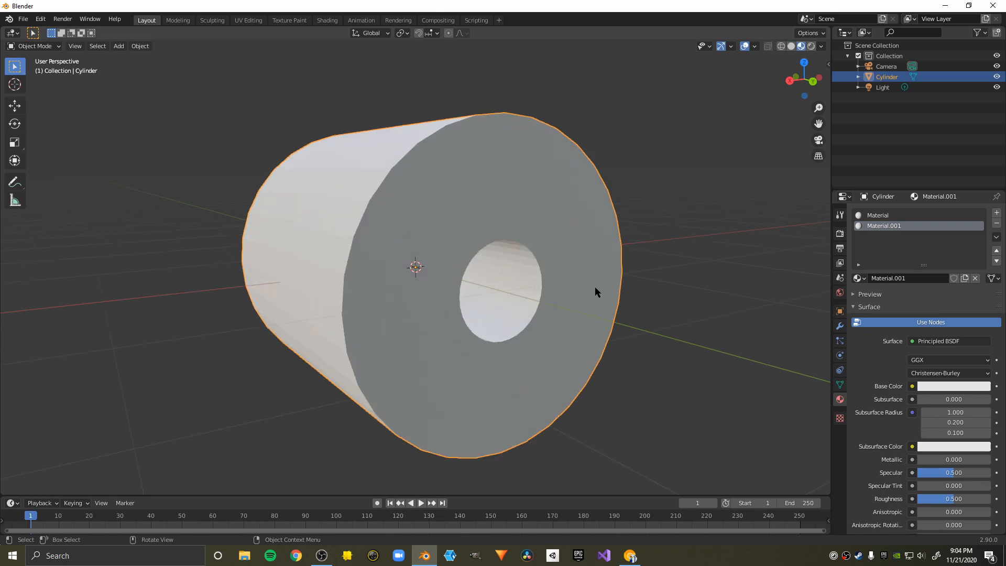
Set the base color of Material.001 to a dark brown with hue 0.112, saturation 0.823 and value 0.447.
{"action": "left_click", "coordinate": [956, 387]}
{"action": "left_click_drag", "start_coordinate": [925, 275], "coordinate": [923, 295]}
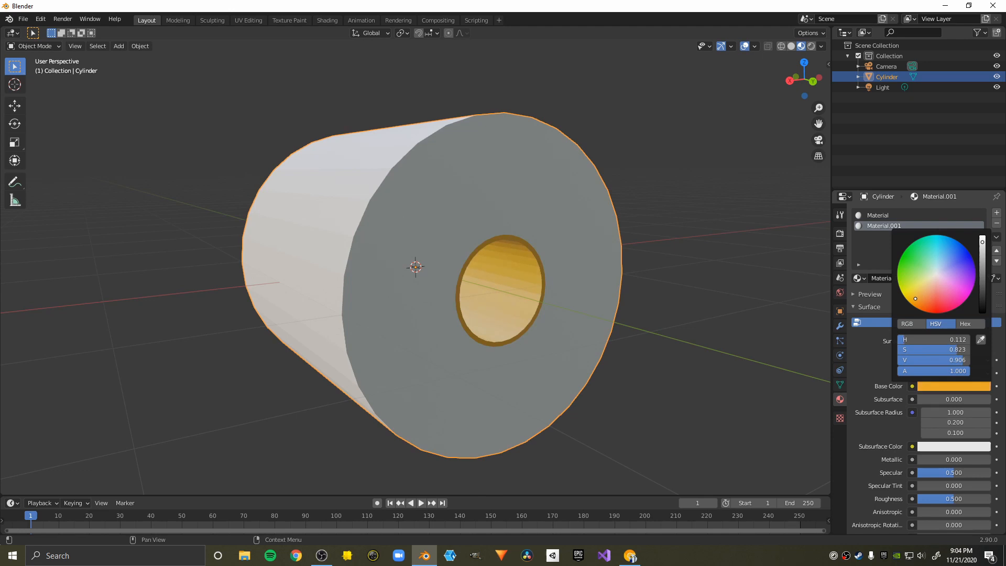
{"action": "left_click_drag", "start_coordinate": [981, 247], "coordinate": [981, 278]}
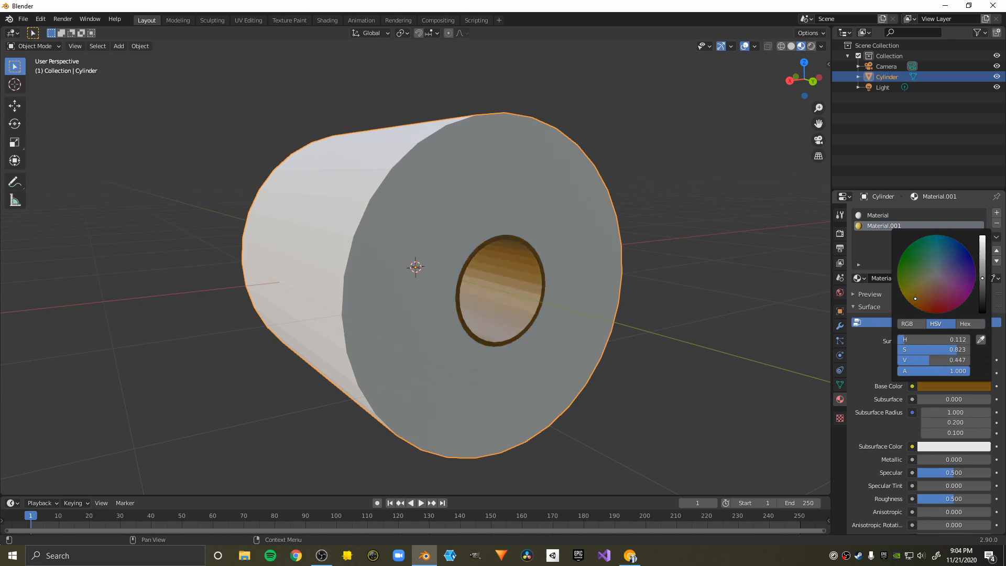
{"action": "middle_click_drag", "start_coordinate": [419, 343], "coordinate": [530, 341]}
{"action": "scroll", "coordinate": [529, 342], "scroll_direction": "up", "scroll_amount": 2}
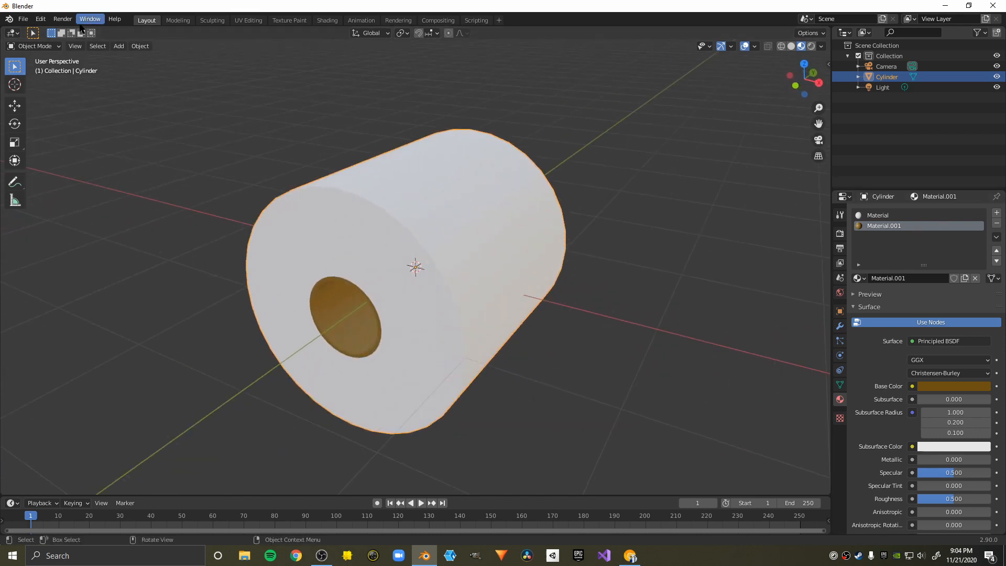
In Edit Mode, select a lengthwise edge on the cylinder's outer side and extrude it about 1.3 m down along global Z.
{"action": "left_click", "coordinate": [34, 46]}
{"action": "left_click", "coordinate": [36, 70]}
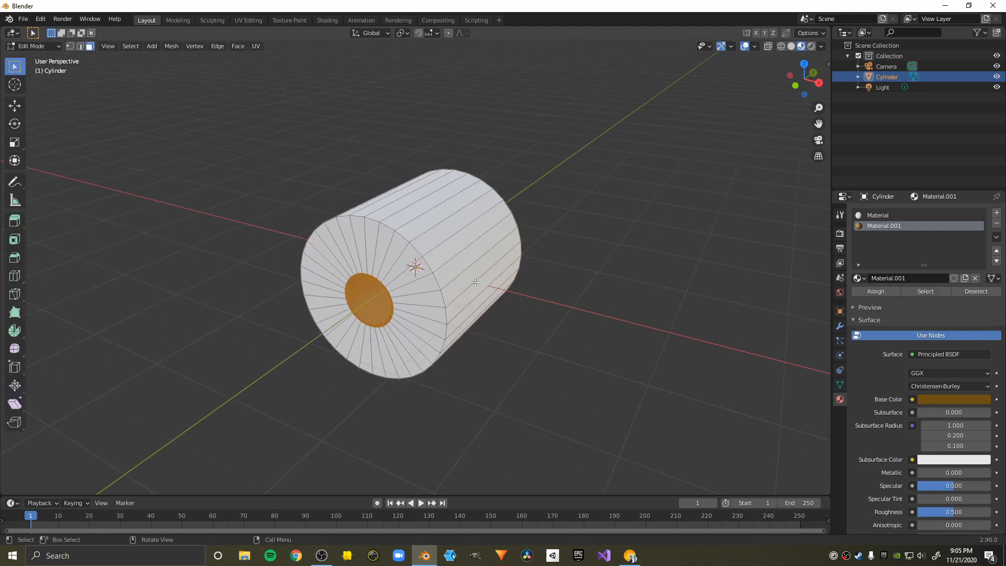
{"action": "middle_click_drag", "start_coordinate": [461, 272], "coordinate": [517, 288]}
{"action": "left_click", "coordinate": [517, 289]}
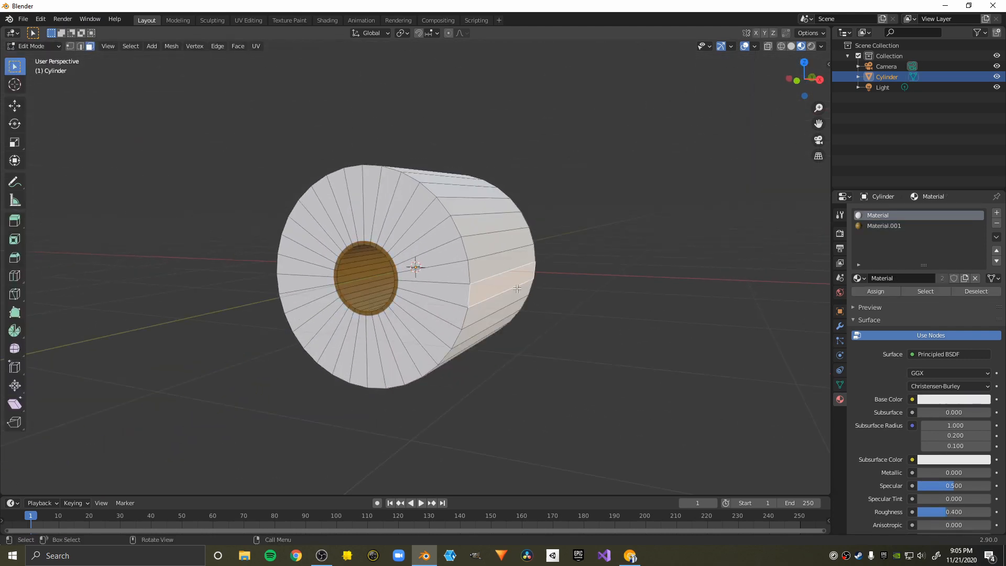
{"action": "left_click", "coordinate": [80, 46]}
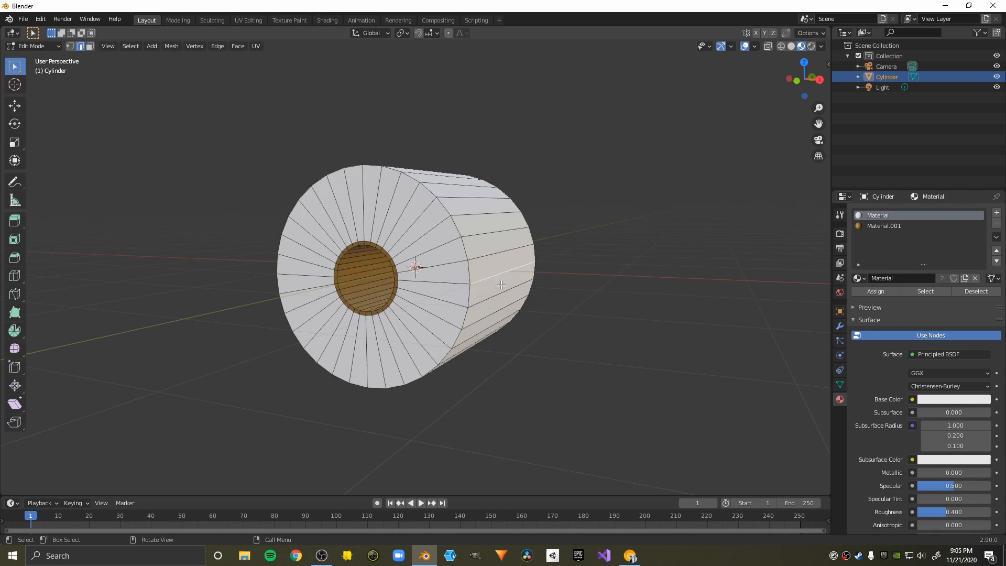
{"action": "key", "text": "g"}
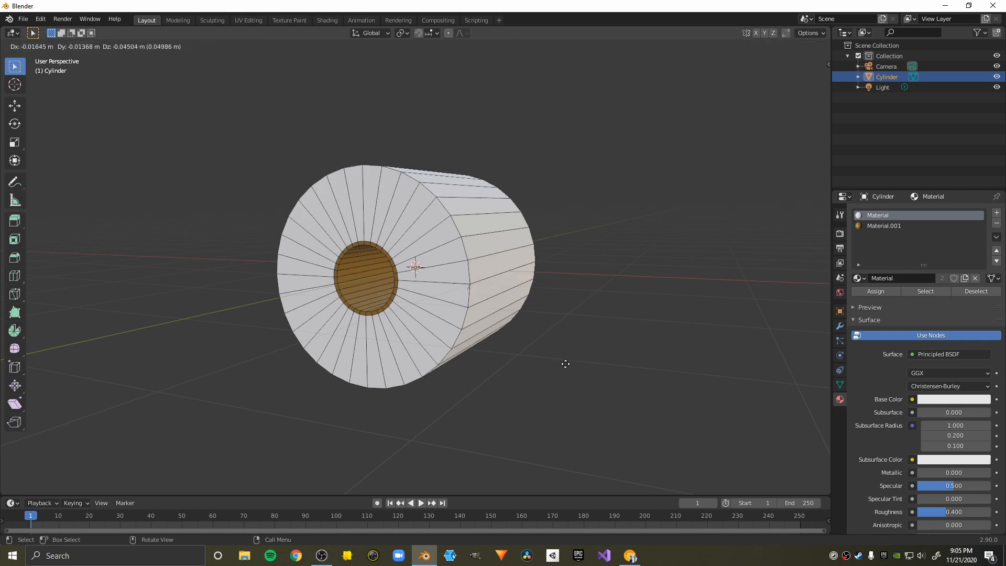
{"action": "key", "text": "z"}
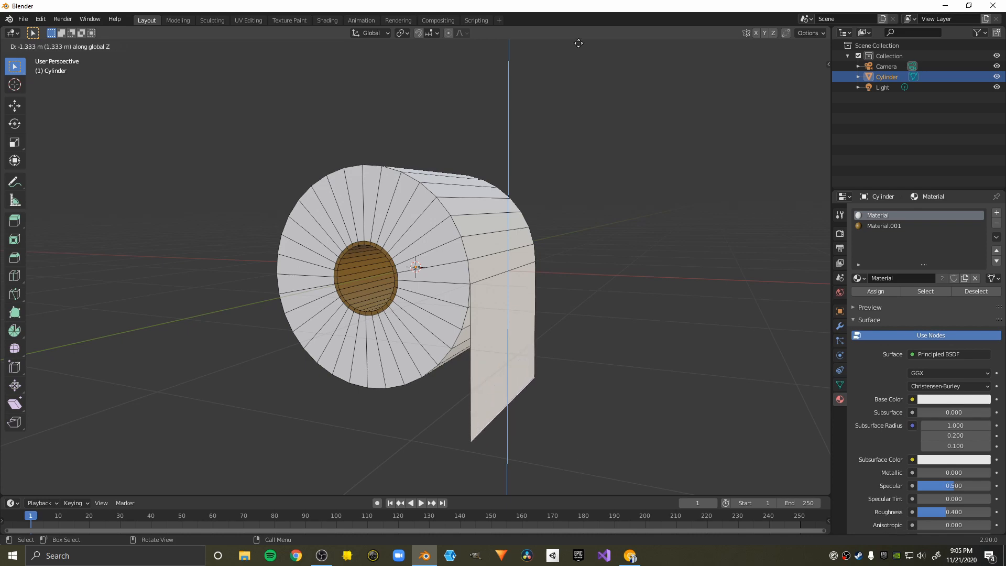
{"action": "left_click", "coordinate": [577, 65]}
Cut an irregular, jagged line with the Knife tool across the full width of the hanging sheet, just above its lower edge.
{"action": "middle_click_drag", "start_coordinate": [577, 65], "coordinate": [474, 156]}
{"action": "scroll", "coordinate": [543, 137], "scroll_direction": "up", "scroll_amount": 3}
{"action": "scroll", "coordinate": [367, 186], "scroll_direction": "up", "scroll_amount": 2}
{"action": "middle_click_drag", "start_coordinate": [425, 222], "coordinate": [400, 292]}
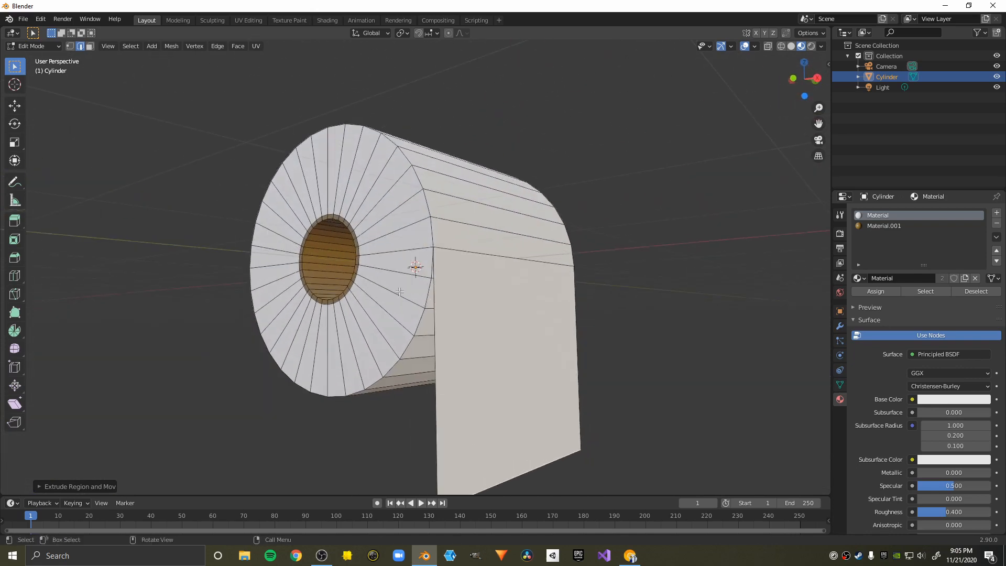
{"action": "key", "text": "KP_1"}
{"action": "key", "text": "KP_3"}
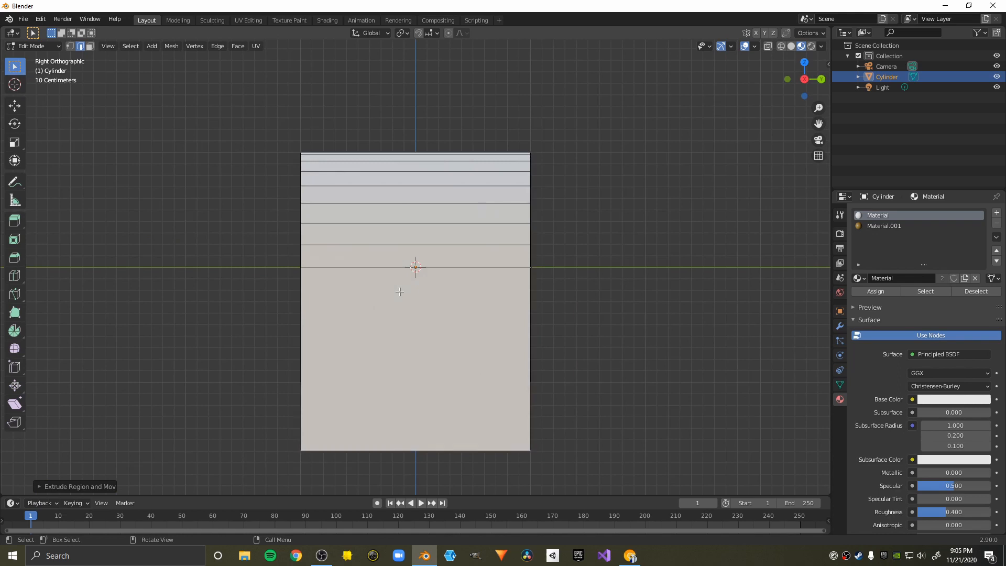
{"action": "scroll", "coordinate": [661, 255], "scroll_direction": "up", "scroll_amount": 1}
{"action": "middle_click_drag", "start_coordinate": [399, 332], "coordinate": [487, 246], "text": "shift"}
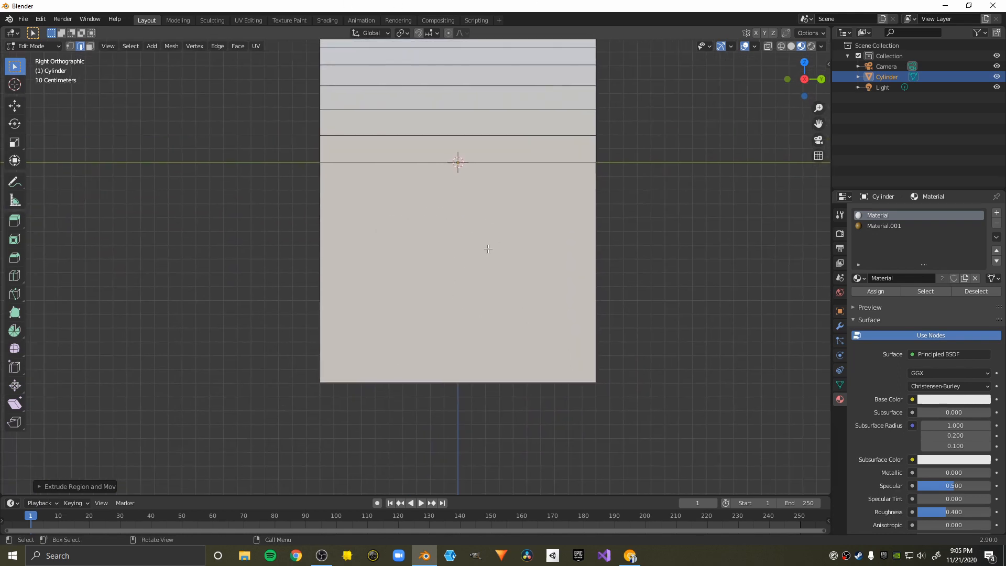
{"action": "scroll", "coordinate": [422, 297], "scroll_direction": "up", "scroll_amount": 1}
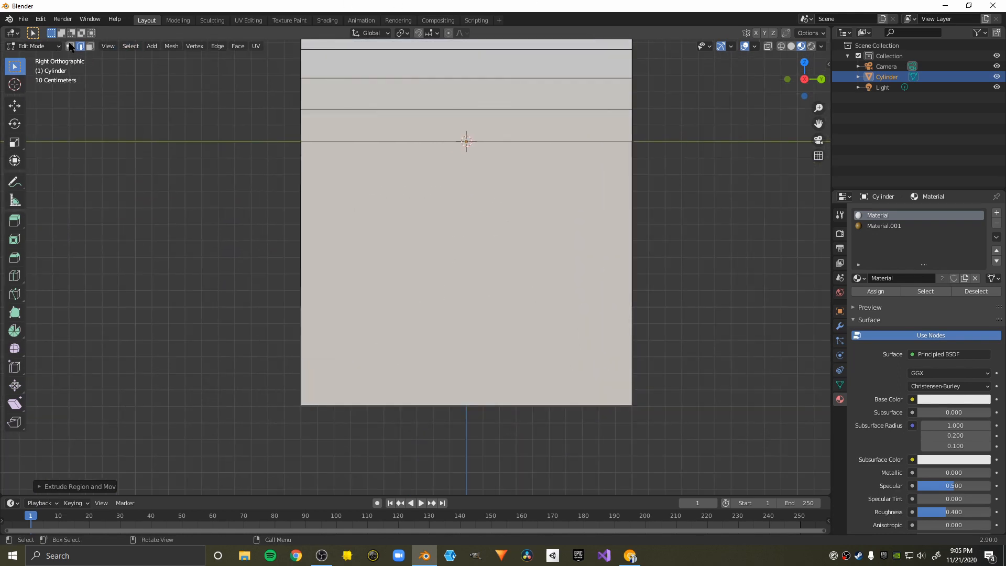
{"action": "left_click", "coordinate": [16, 296]}
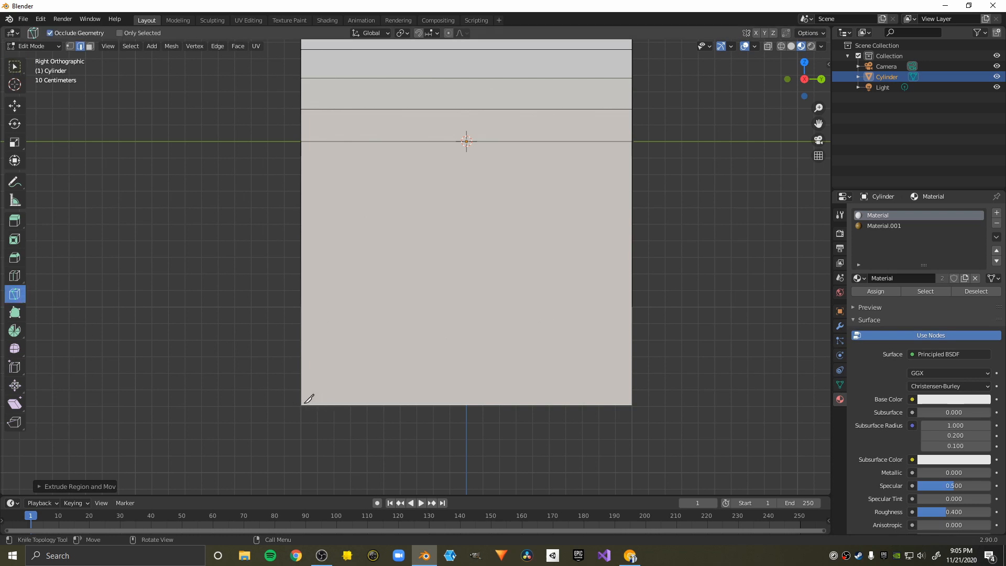
{"action": "scroll", "coordinate": [309, 398], "scroll_direction": "up", "scroll_amount": 3}
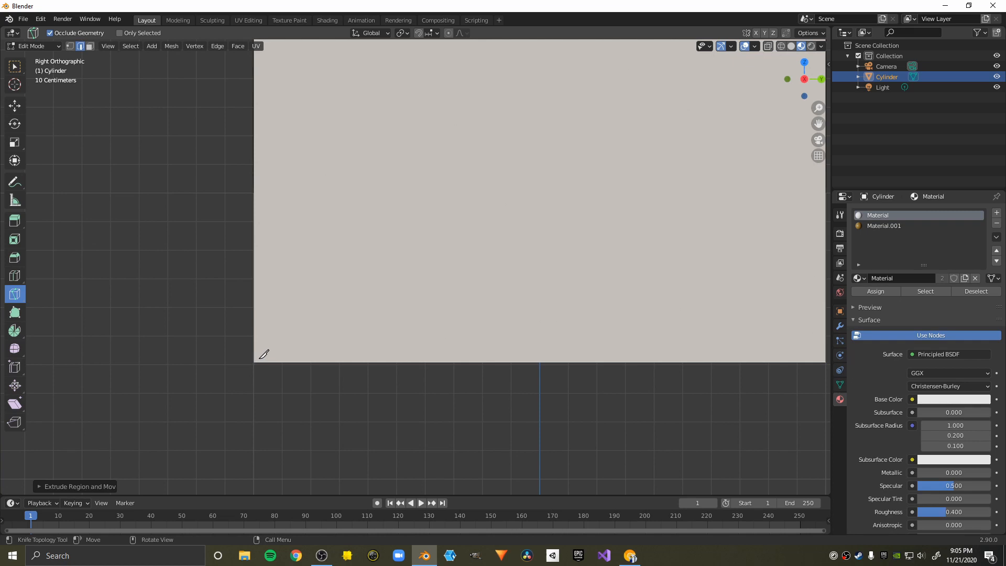
{"action": "left_click", "coordinate": [255, 362]}
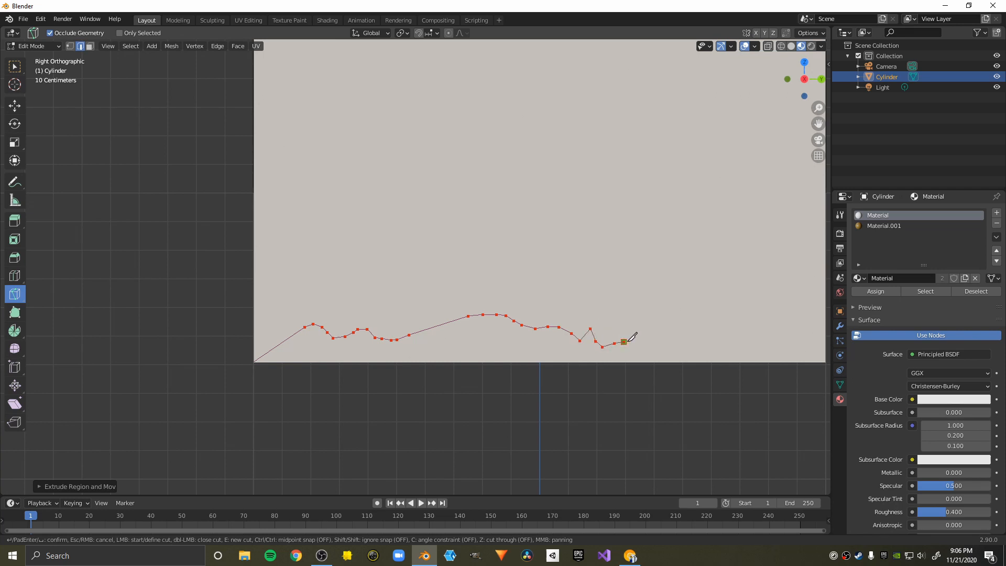
{"action": "left_click", "coordinate": [637, 362]}
{"action": "left_click", "coordinate": [645, 339]}
{"action": "left_click", "coordinate": [751, 341]}
{"action": "left_click", "coordinate": [784, 362]}
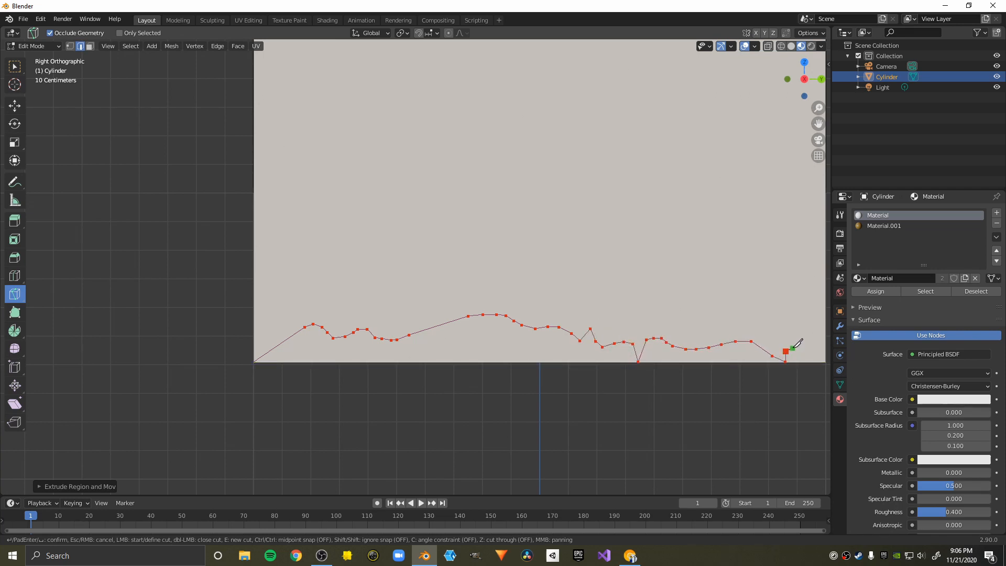
{"action": "middle_click_drag", "start_coordinate": [805, 341], "coordinate": [619, 315]}
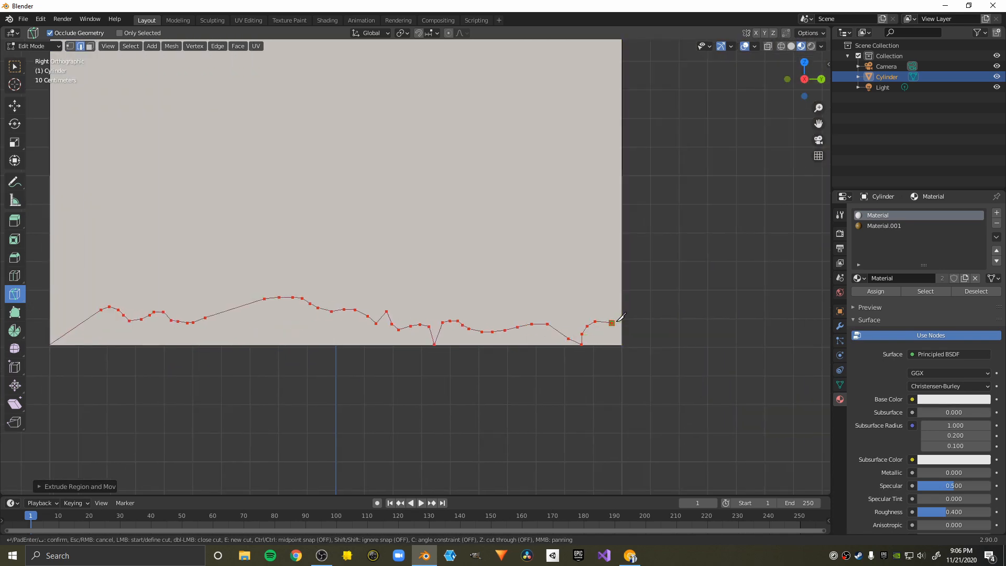
{"action": "scroll", "coordinate": [619, 315], "scroll_direction": "up", "scroll_amount": 3}
{"action": "key", "text": "Return"}
{"action": "scroll", "coordinate": [278, 341], "scroll_direction": "down", "scroll_amount": 5}
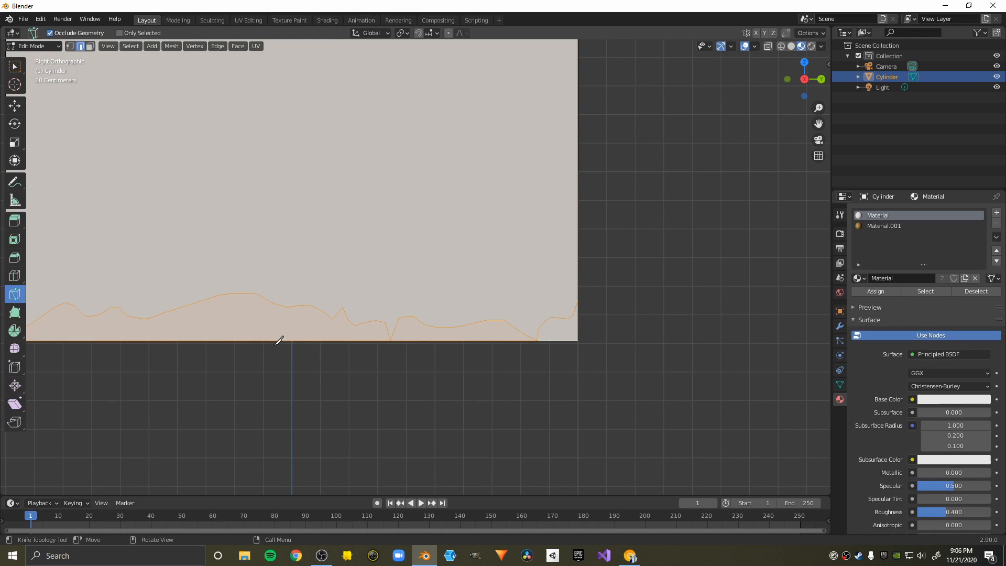
In face selection, delete the faces below the jagged cut on the hanging sheet.
{"action": "middle_click_drag", "start_coordinate": [318, 320], "coordinate": [427, 399], "text": "shift"}
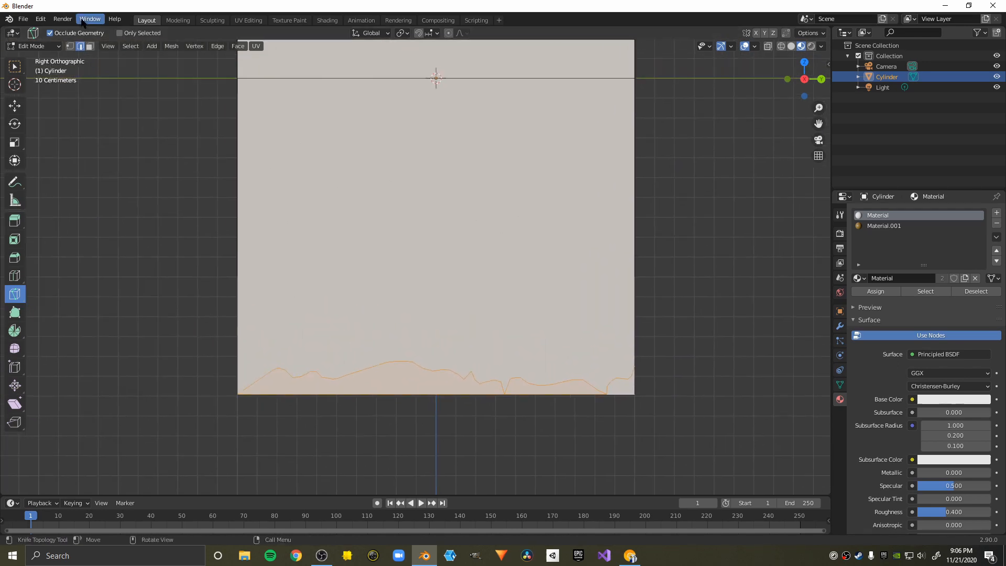
{"action": "left_click", "coordinate": [90, 46]}
{"action": "left_click", "coordinate": [15, 66]}
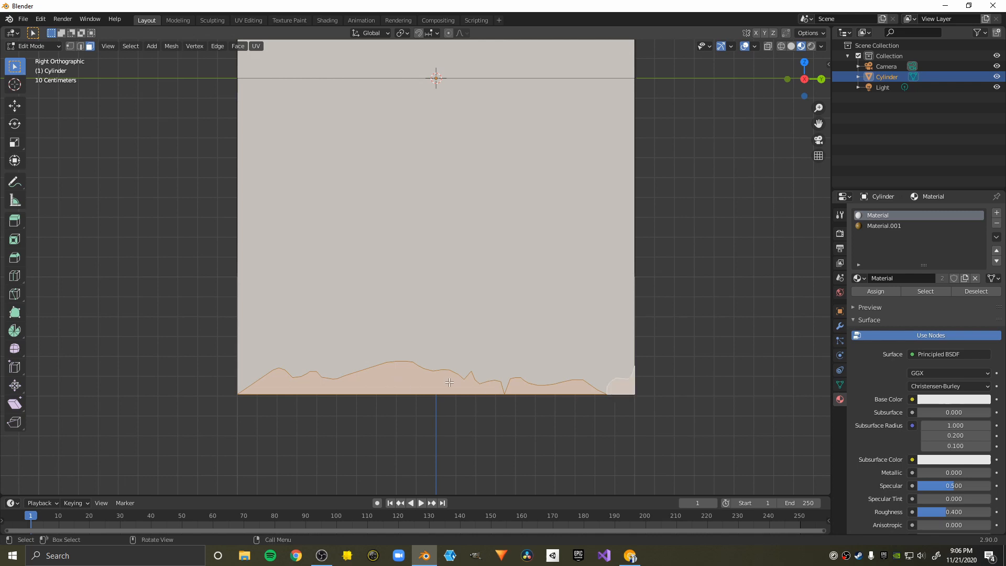
{"action": "mouse_move", "coordinate": [449, 383]}
{"action": "middle_mouse_down"}
{"action": "mouse_move", "coordinate": [484, 362]}
{"action": "mouse_move", "coordinate": [416, 353]}
{"action": "mouse_move", "coordinate": [446, 375]}
{"action": "middle_mouse_up"}
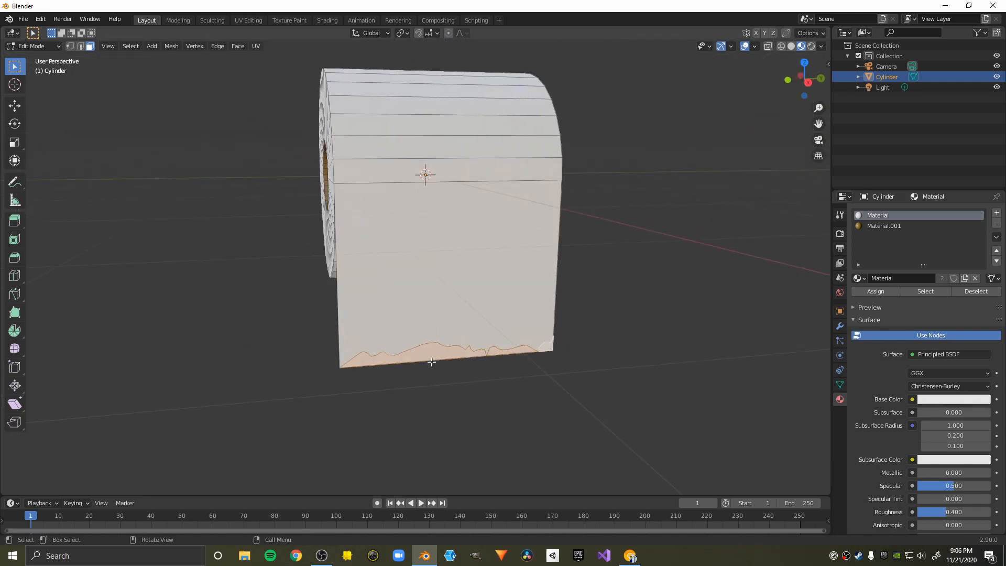
{"action": "key", "text": "x"}
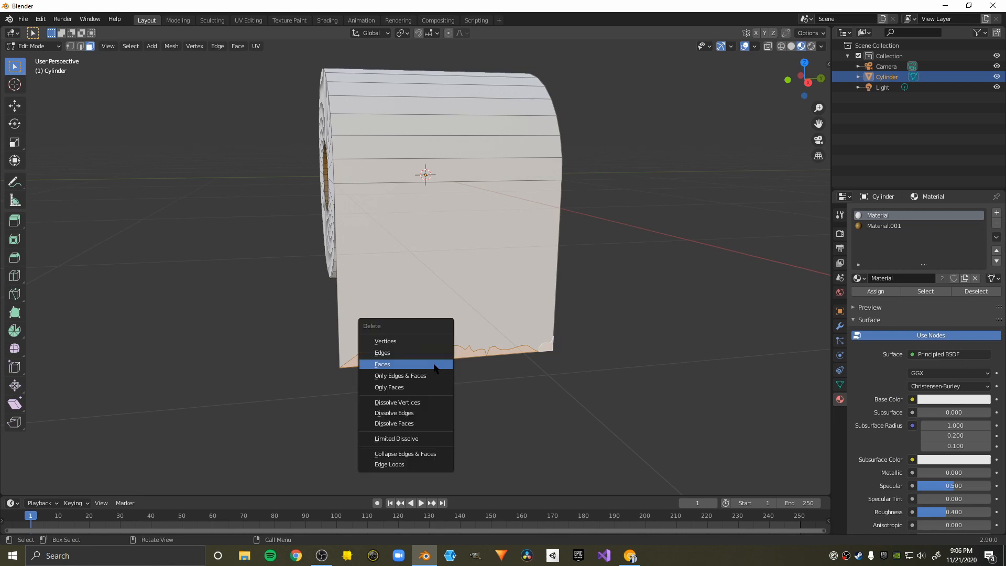
{"action": "left_click", "coordinate": [433, 368]}
Switch to edge selection and change the viewport shading to Solid after trying Wireframe.
{"action": "middle_click_drag", "start_coordinate": [454, 368], "coordinate": [461, 326]}
{"action": "scroll", "coordinate": [408, 348], "scroll_direction": "down", "scroll_amount": 1}
{"action": "scroll", "coordinate": [481, 377], "scroll_direction": "down", "scroll_amount": 2}
{"action": "scroll", "coordinate": [480, 348], "scroll_direction": "up", "scroll_amount": 3}
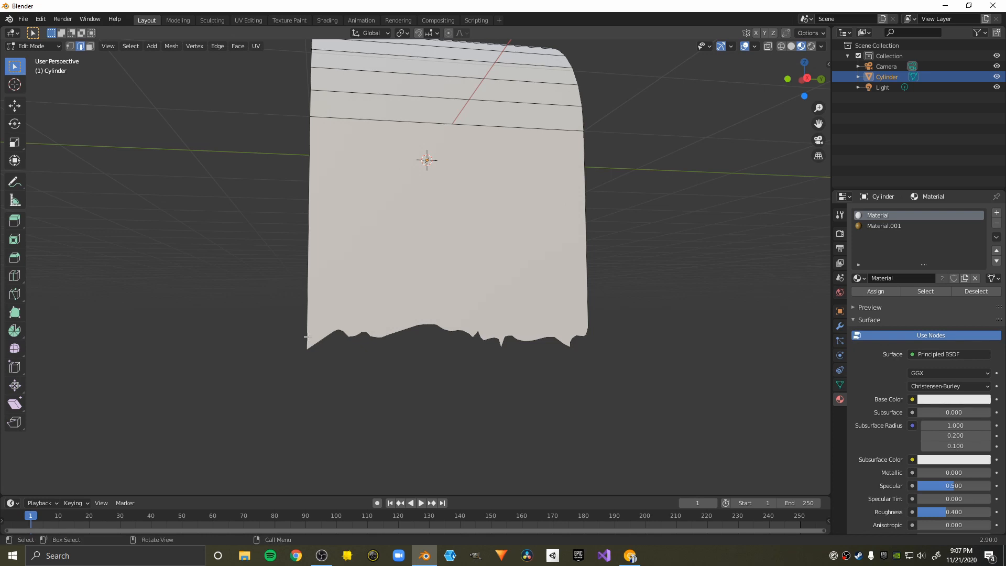
{"action": "key", "text": "z"}
{"action": "left_click", "coordinate": [89, 314]}
{"action": "middle_click_drag", "start_coordinate": [419, 348], "coordinate": [276, 337]}
{"action": "key", "text": "z"}
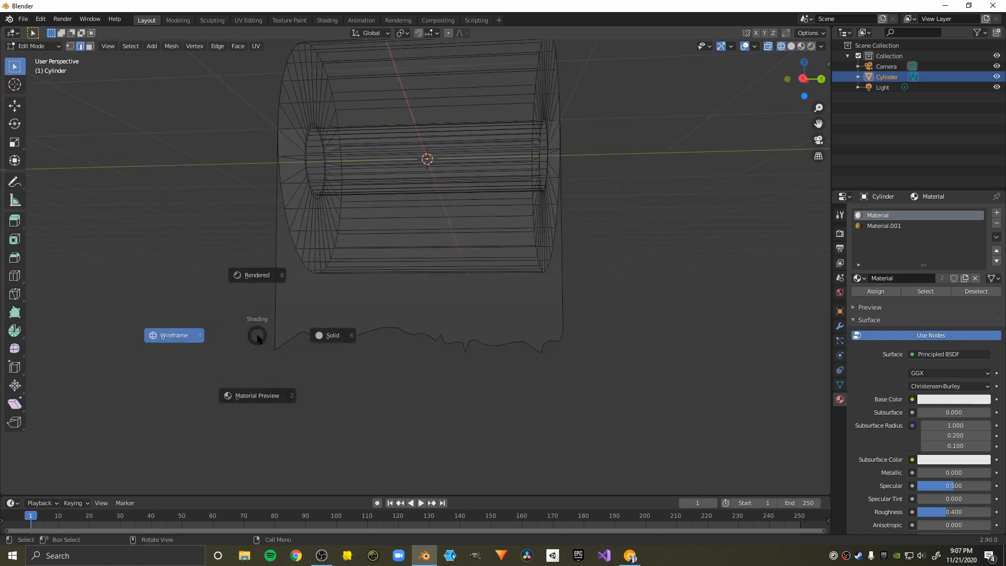
{"action": "left_click", "coordinate": [453, 369]}
Box-select the jagged edges along the sheet's lower end and scale them along global Z to about 0.2.
{"action": "left_click_drag", "start_coordinate": [233, 316], "coordinate": [589, 398]}
{"action": "middle_click_drag", "start_coordinate": [588, 398], "coordinate": [447, 431]}
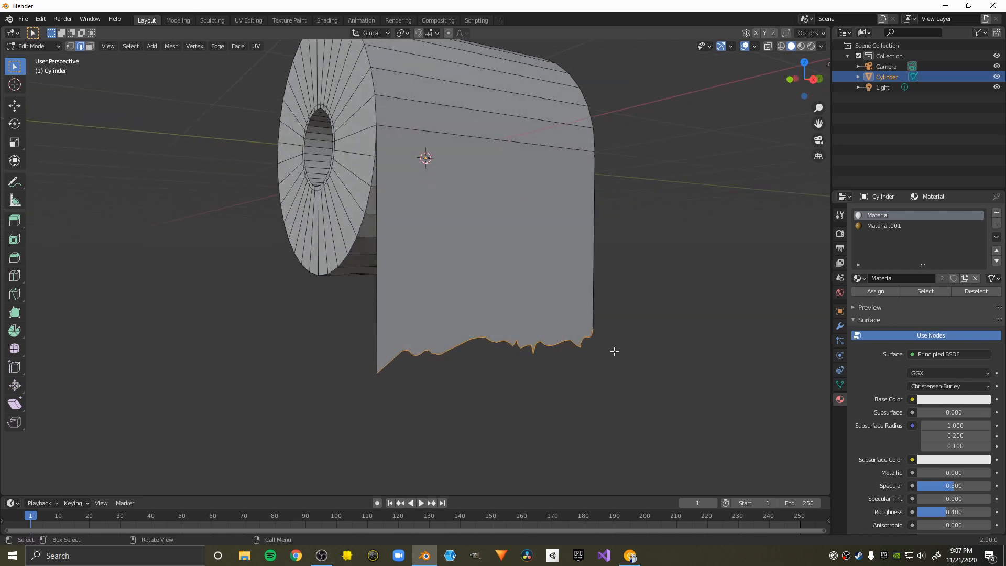
{"action": "key", "text": "s"}
{"action": "key", "text": "z"}
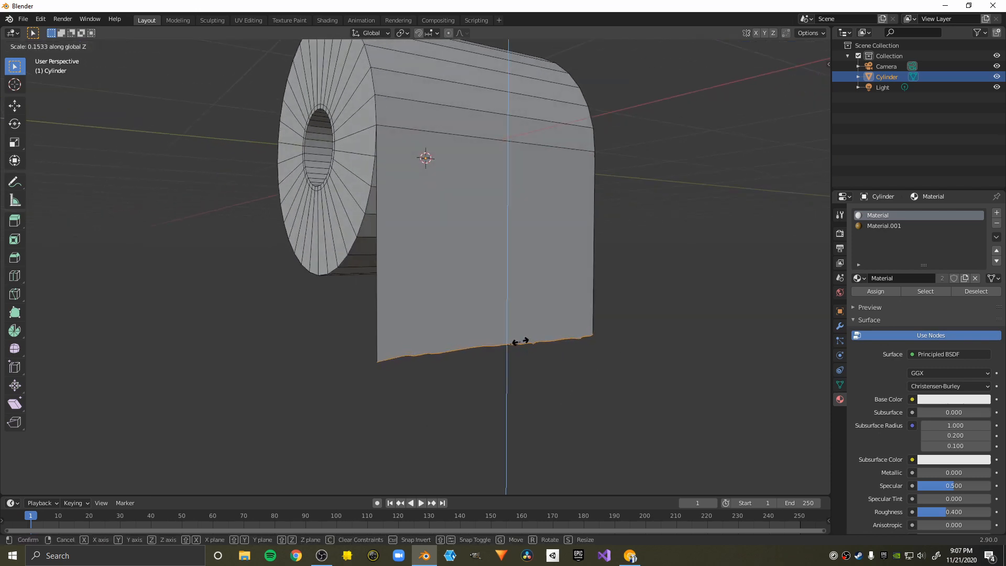
{"action": "left_click", "coordinate": [530, 343]}
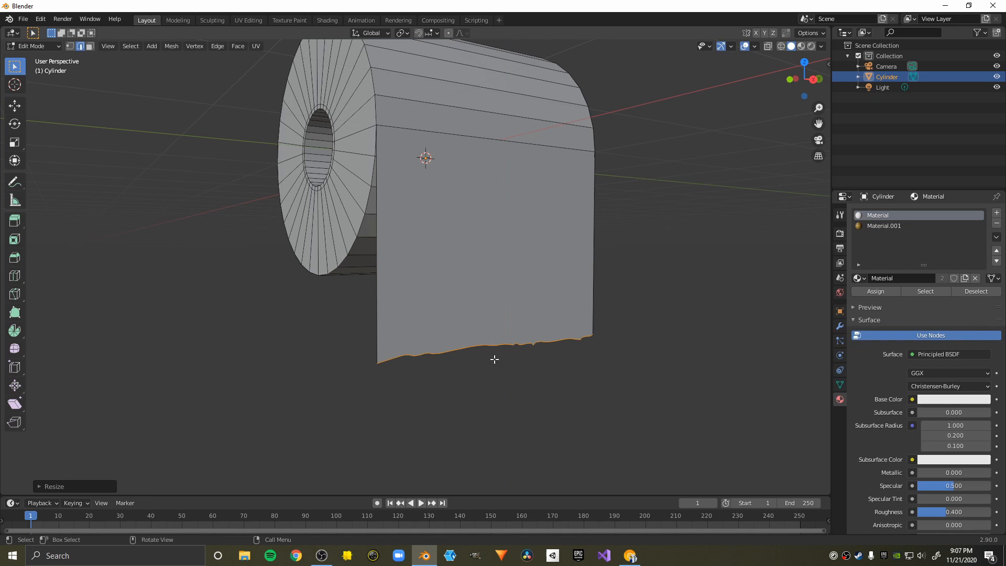
Examine the sheet's torn edge in Object Mode, and return to Edit Mode to inspect the whole roll.
{"action": "scroll", "coordinate": [487, 354], "scroll_direction": "down", "scroll_amount": 4}
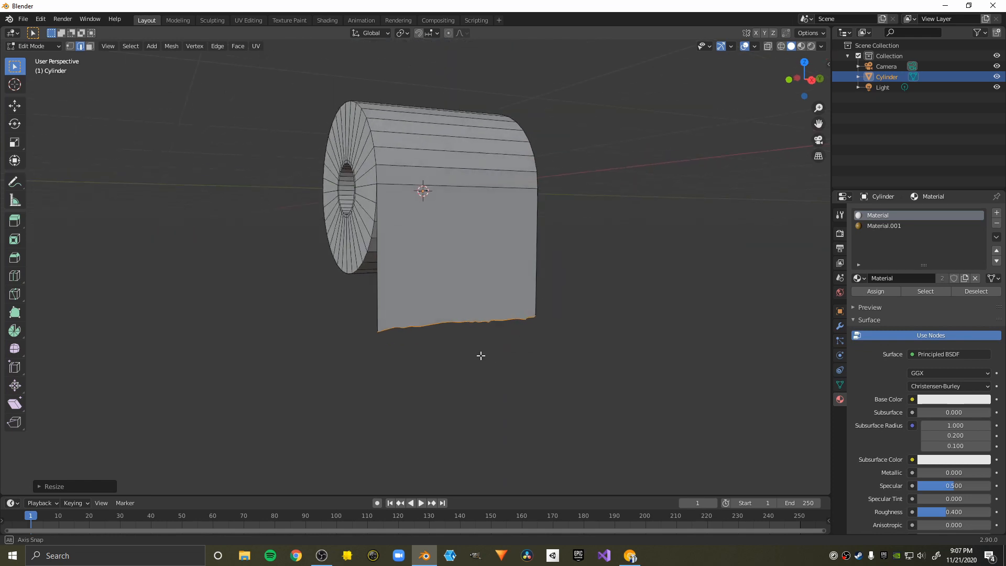
{"action": "left_click", "coordinate": [35, 47]}
{"action": "left_click", "coordinate": [40, 59]}
{"action": "scroll", "coordinate": [412, 315], "scroll_direction": "up", "scroll_amount": 2}
{"action": "middle_click_drag", "start_coordinate": [411, 315], "coordinate": [385, 310]}
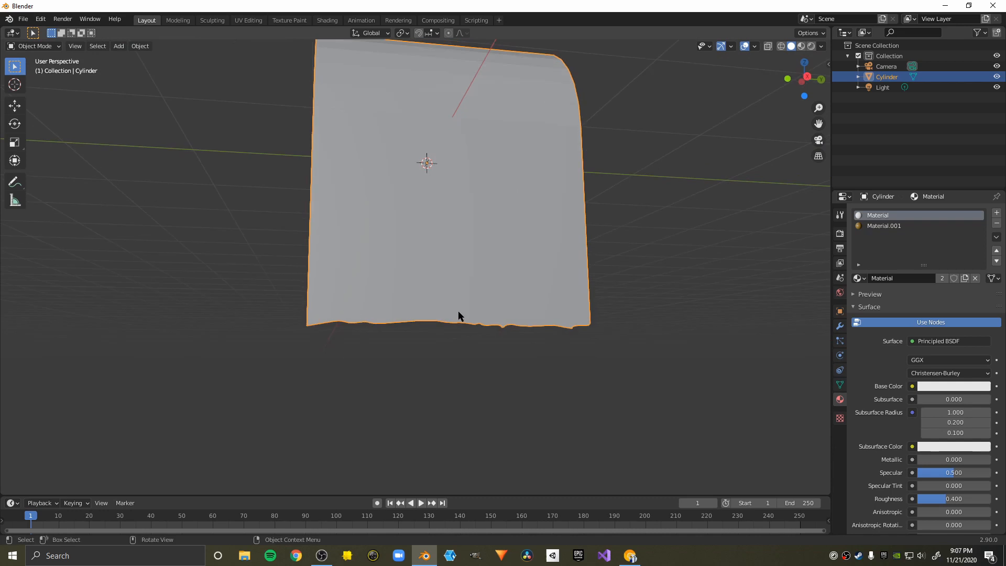
{"action": "left_click", "coordinate": [34, 46]}
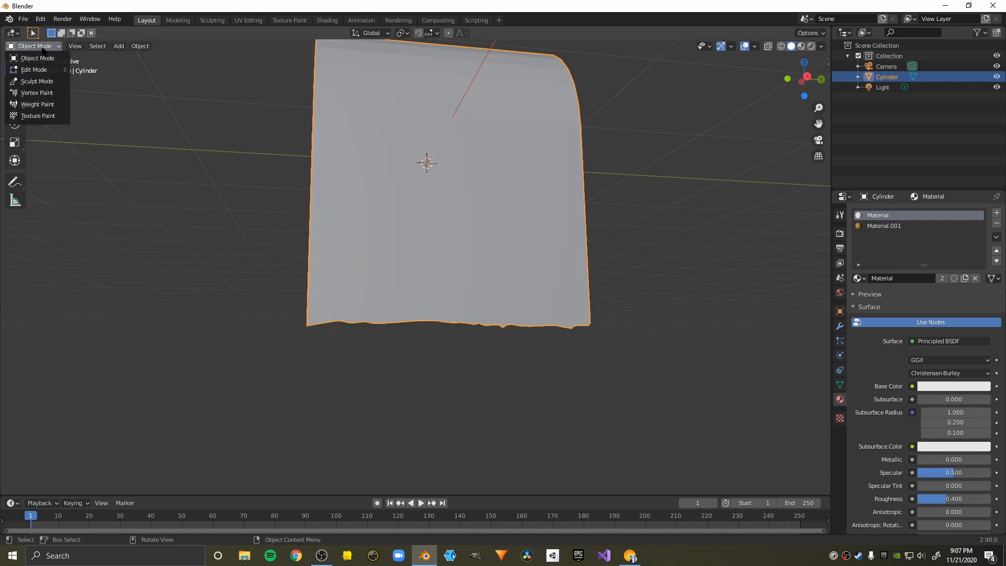
{"action": "left_click", "coordinate": [42, 69]}
{"action": "scroll", "coordinate": [318, 278], "scroll_direction": "down", "scroll_amount": 2}
{"action": "middle_click_drag", "start_coordinate": [319, 278], "coordinate": [466, 269]}
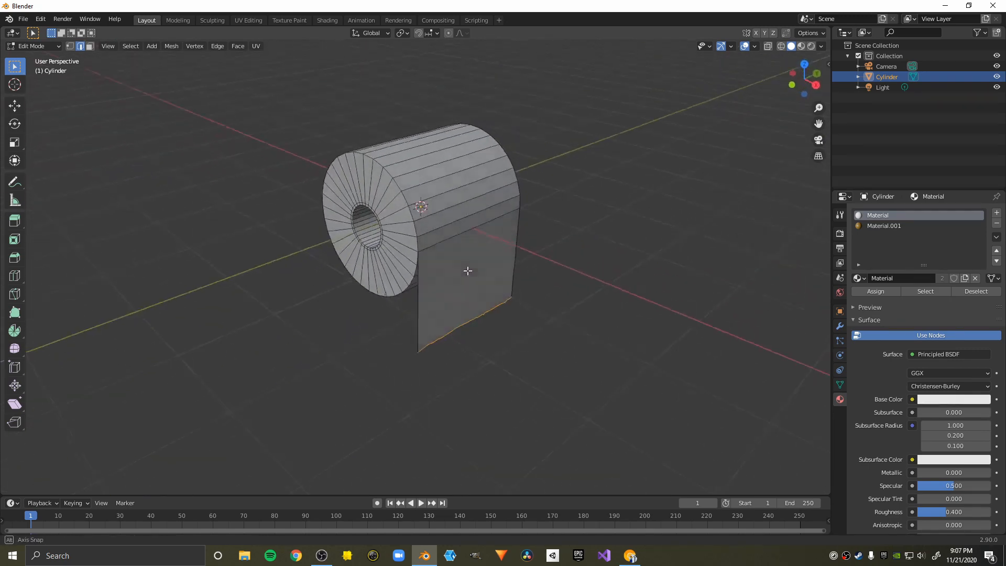
{"action": "middle_click_drag", "start_coordinate": [401, 175], "coordinate": [414, 246]}
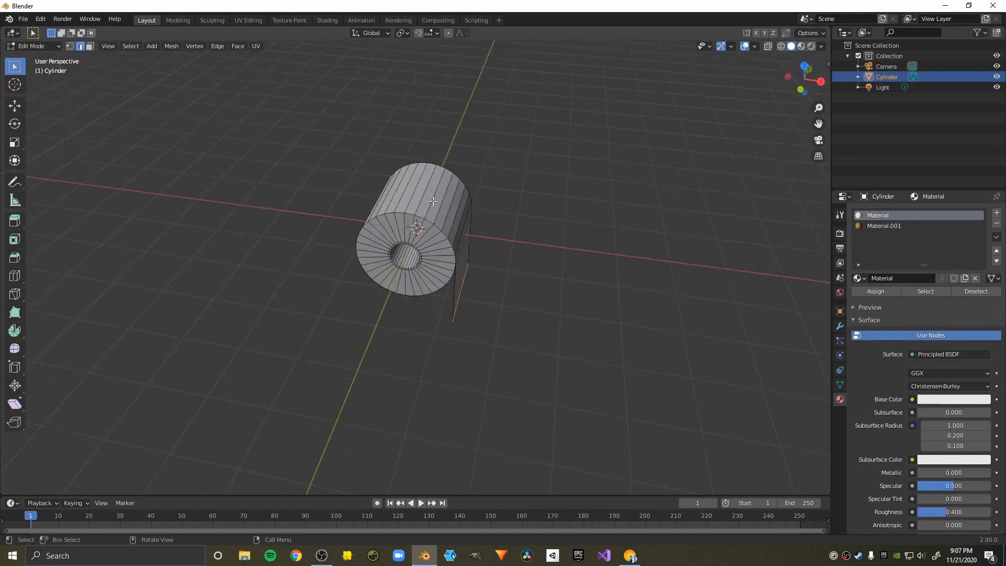
Return to Object Mode and switch the viewport shading to Material Preview to see the roll's colours.
{"action": "left_click", "coordinate": [31, 46]}
{"action": "left_click", "coordinate": [37, 57]}
{"action": "middle_click_drag", "start_coordinate": [196, 106], "coordinate": [341, 153]}
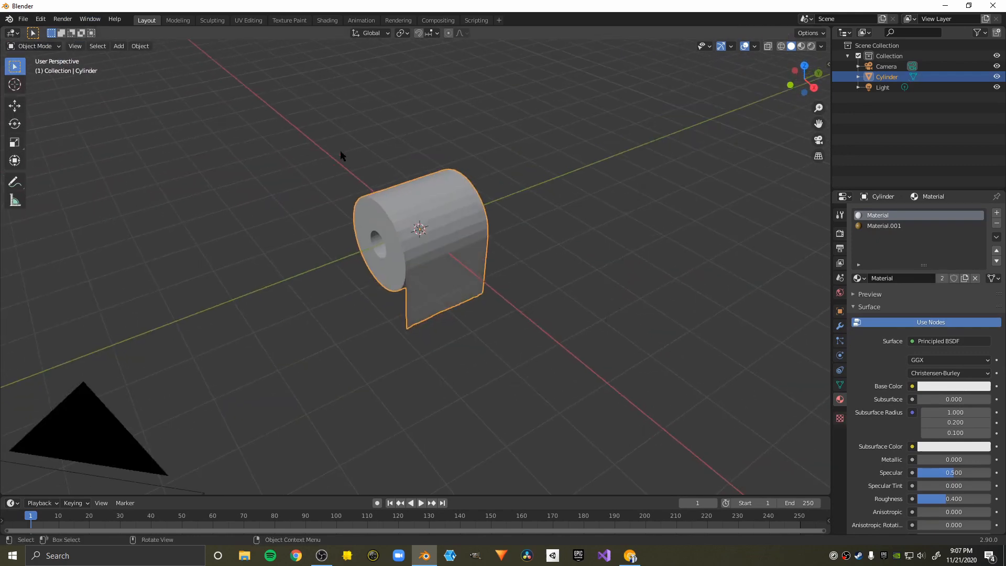
{"action": "key", "text": "z"}
{"action": "left_click", "coordinate": [340, 219]}
{"action": "mouse_move", "coordinate": [340, 219]}
{"action": "middle_mouse_down"}
{"action": "mouse_move", "coordinate": [558, 241]}
{"action": "mouse_move", "coordinate": [531, 240]}
{"action": "mouse_move", "coordinate": [466, 177]}
{"action": "middle_mouse_up"}
{"action": "scroll", "coordinate": [531, 237], "scroll_direction": "up", "scroll_amount": 5}
{"action": "scroll", "coordinate": [465, 179], "scroll_direction": "down", "scroll_amount": 2}
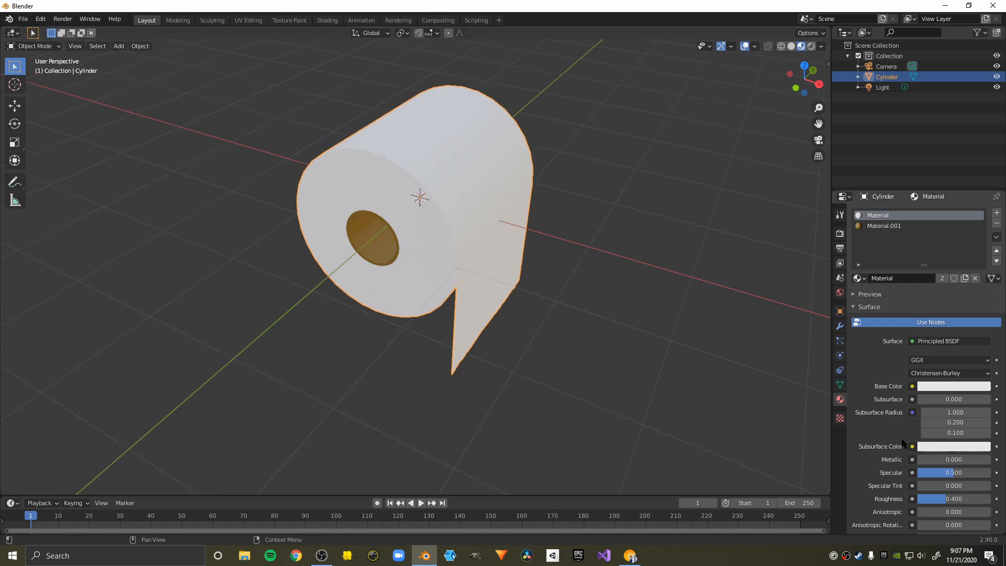
Expand the Normals settings in the roll's mesh data and examine the roll's surface shading from several angles.
{"action": "left_click", "coordinate": [840, 386]}
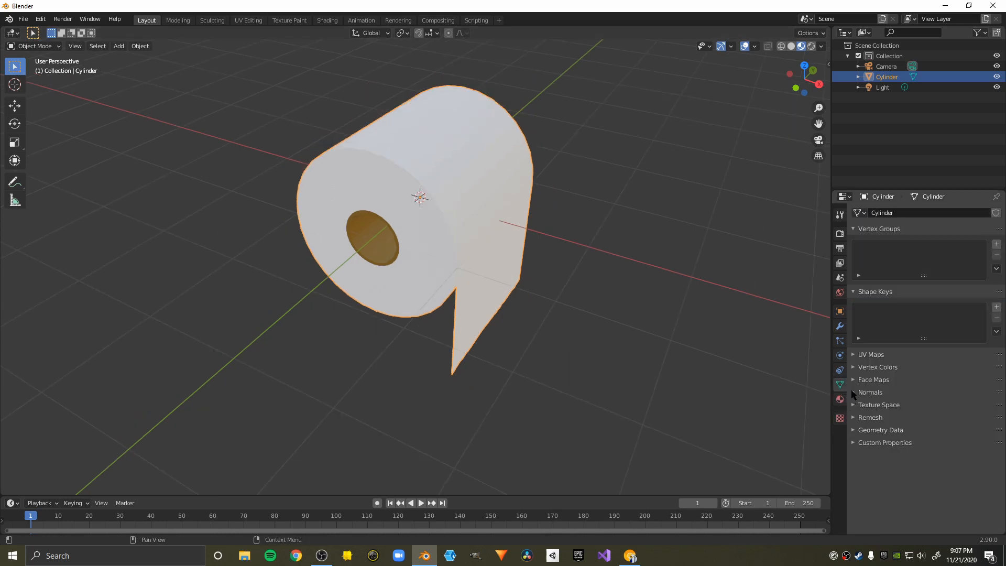
{"action": "left_click", "coordinate": [859, 392]}
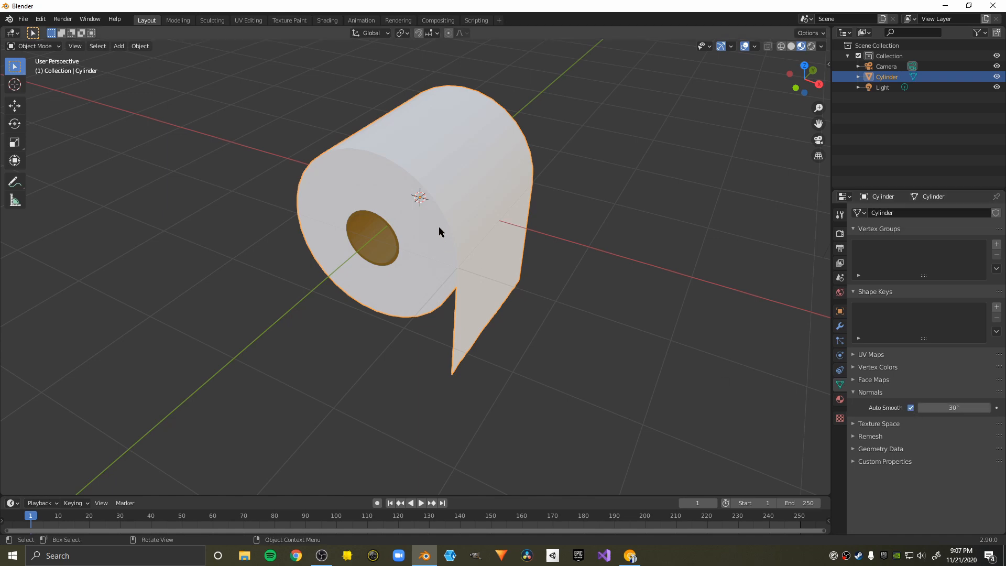
{"action": "scroll", "coordinate": [555, 164], "scroll_direction": "up", "scroll_amount": 2}
{"action": "middle_click_drag", "start_coordinate": [578, 159], "coordinate": [532, 158]}
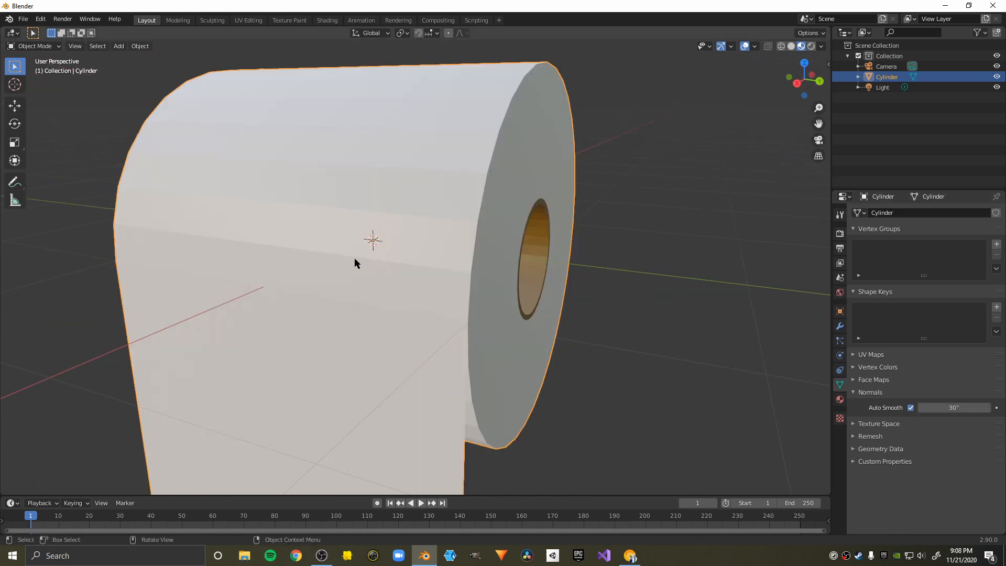
{"action": "scroll", "coordinate": [355, 260], "scroll_direction": "down", "scroll_amount": 2}
{"action": "middle_click_drag", "start_coordinate": [366, 240], "coordinate": [463, 241]}
{"action": "middle_click_drag", "start_coordinate": [629, 327], "coordinate": [528, 268]}
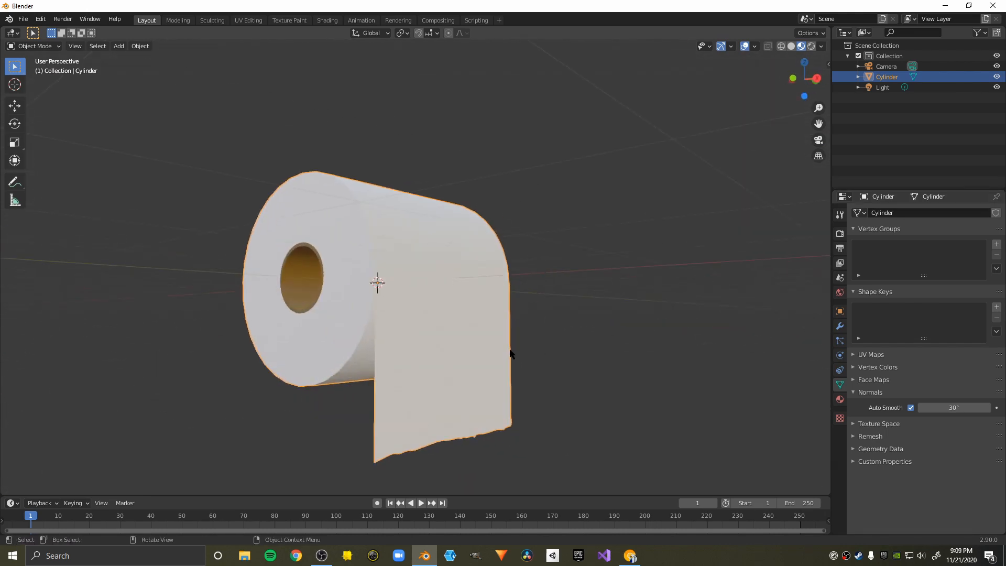
{"action": "middle_click_drag", "start_coordinate": [510, 354], "coordinate": [413, 207]}
{"action": "scroll", "coordinate": [445, 210], "scroll_direction": "up", "scroll_amount": 5}
{"action": "scroll", "coordinate": [414, 207], "scroll_direction": "down", "scroll_amount": 3}
{"action": "middle_click_drag", "start_coordinate": [405, 302], "coordinate": [475, 240]}
{"action": "middle_click_drag", "start_coordinate": [424, 307], "coordinate": [325, 262]}
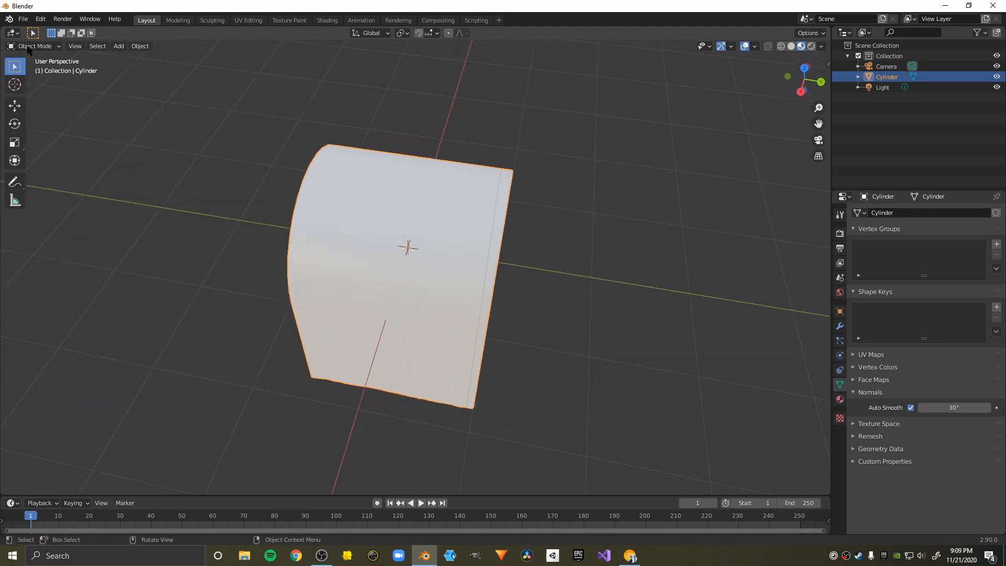
Apply Smooth Faces shading to the whole roll mesh in Edit Mode and return to Object Mode.
{"action": "left_click", "coordinate": [34, 46]}
{"action": "left_click", "coordinate": [37, 69]}
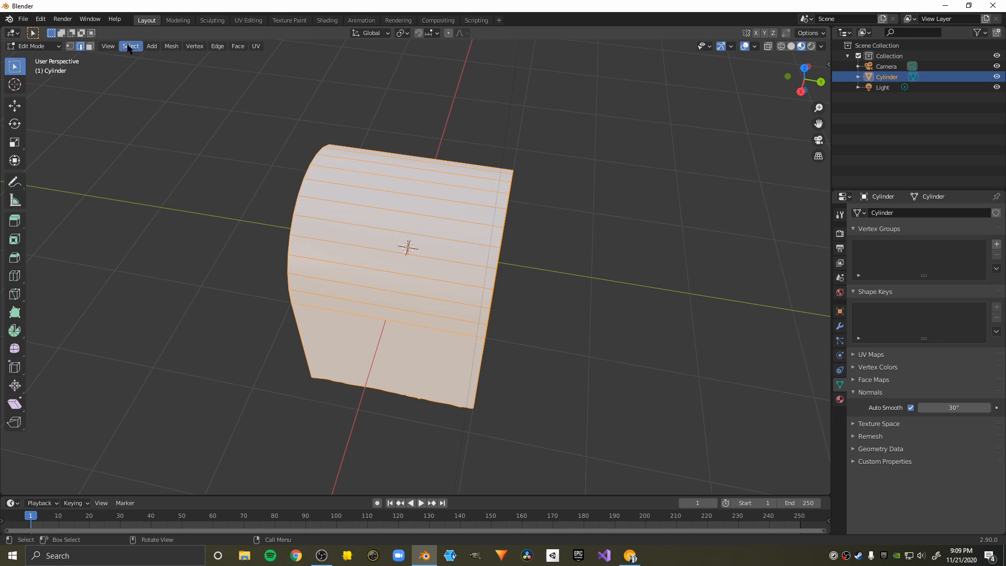
{"action": "left_click", "coordinate": [175, 47]}
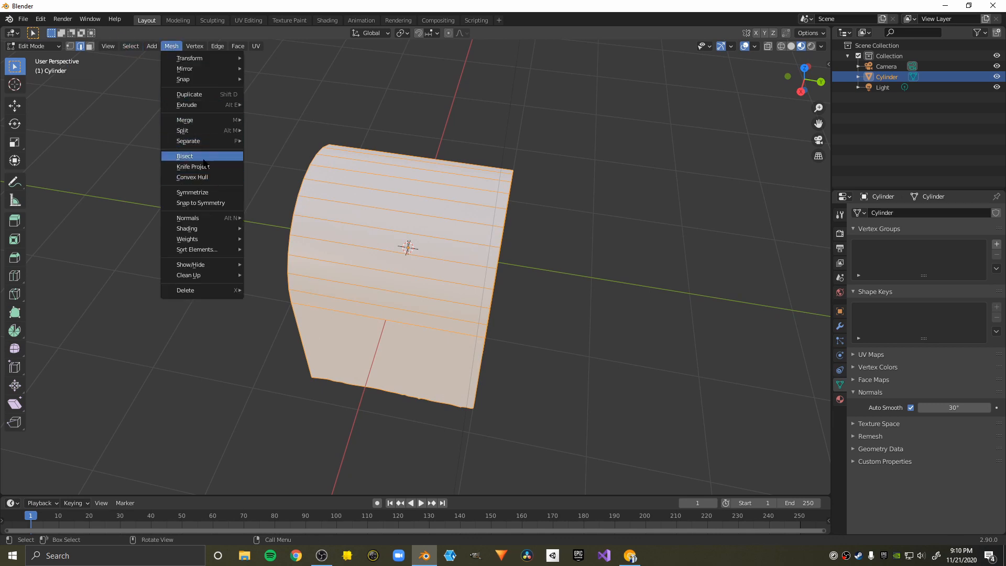
{"action": "mouse_move", "coordinate": [209, 233]}
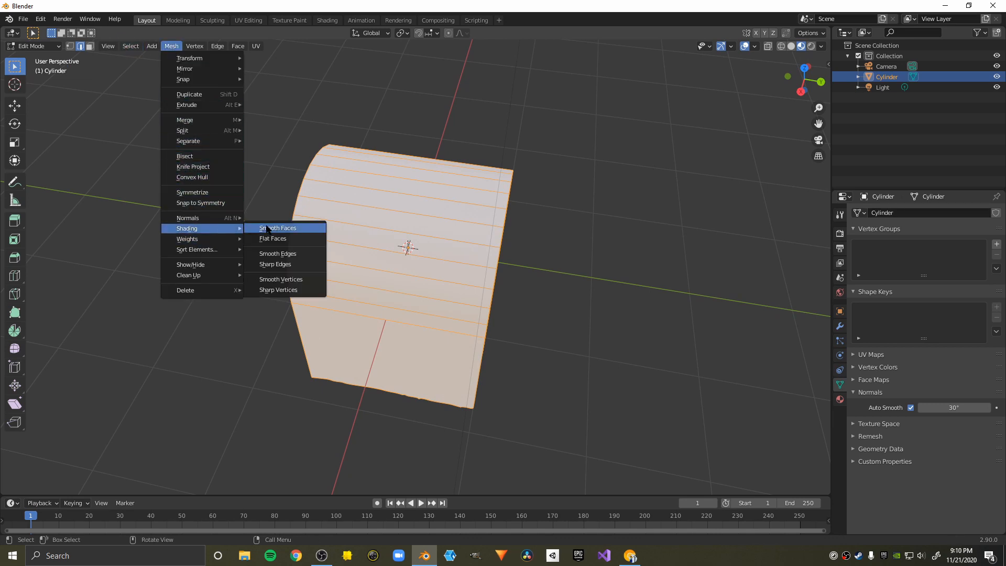
{"action": "left_click", "coordinate": [261, 227]}
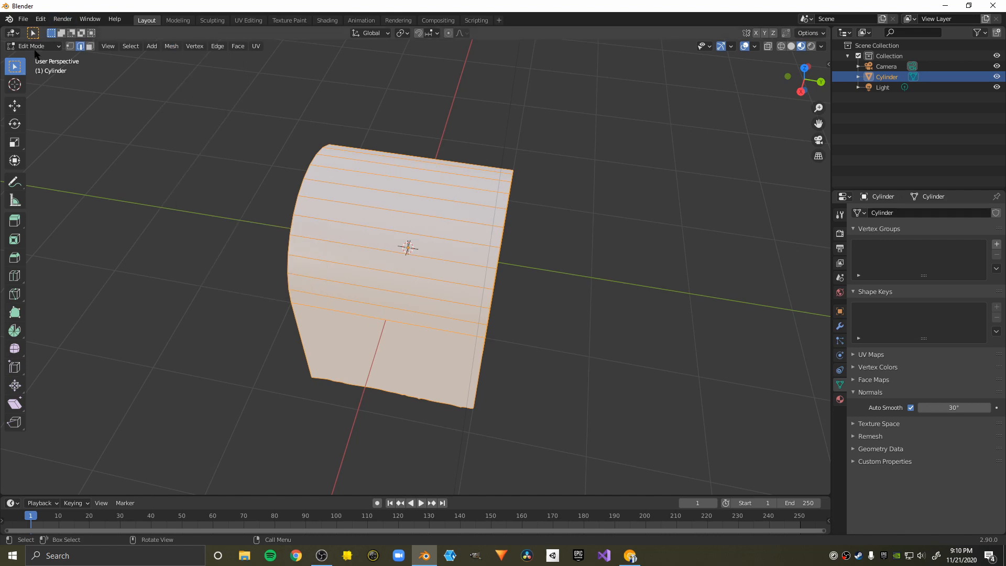
{"action": "left_click", "coordinate": [32, 46]}
{"action": "left_click", "coordinate": [31, 59]}
{"action": "middle_click_drag", "start_coordinate": [288, 227], "coordinate": [287, 177]}
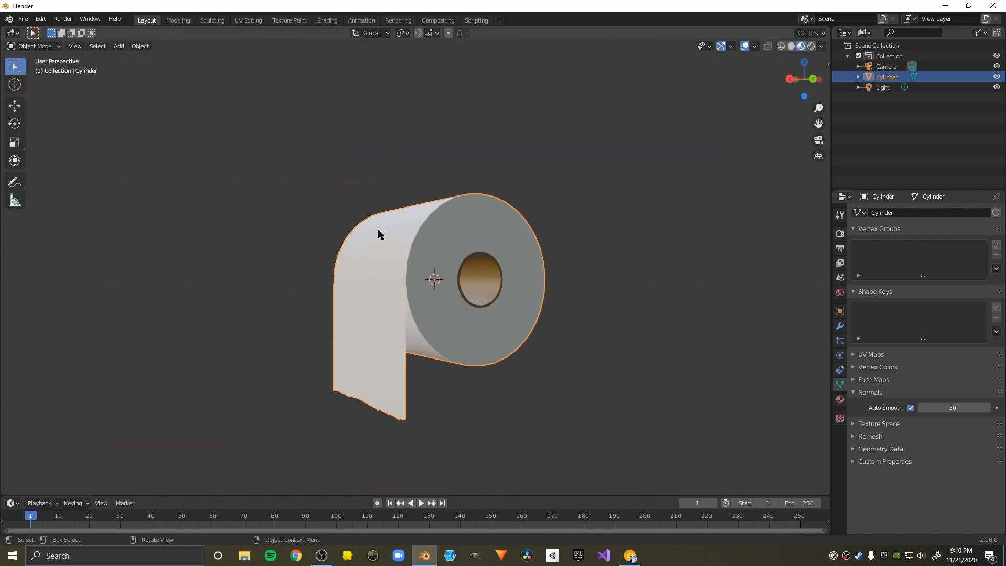
Add a cube at the roll's centre and scale it uniformly in front view to about 0.25, fitting it inside the brown core.
{"action": "middle_click_drag", "start_coordinate": [378, 234], "coordinate": [343, 263]}
{"action": "key", "text": "shift+a"}
{"action": "mouse_move", "coordinate": [346, 262]}
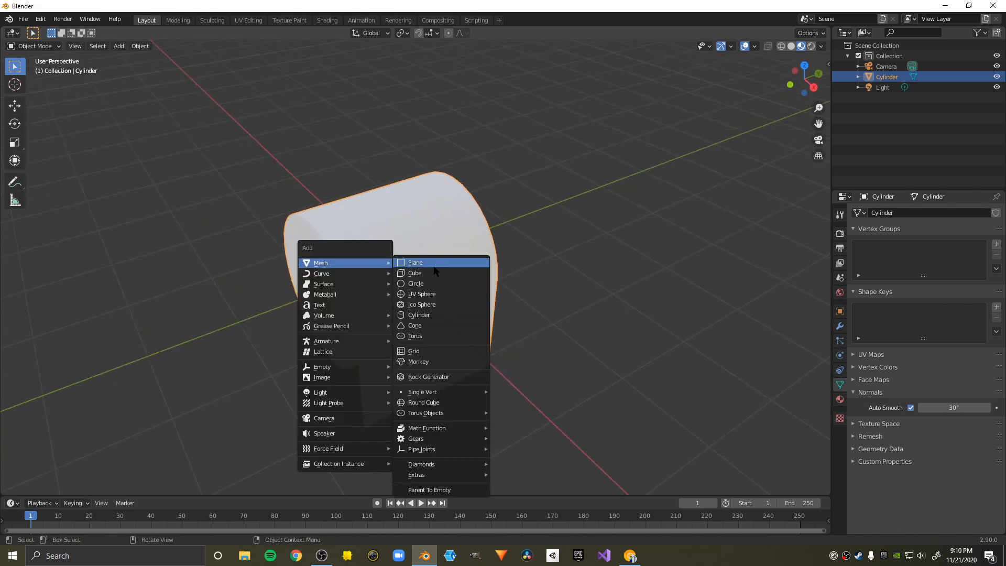
{"action": "left_click", "coordinate": [422, 272]}
{"action": "middle_click_drag", "start_coordinate": [422, 270], "coordinate": [497, 235]}
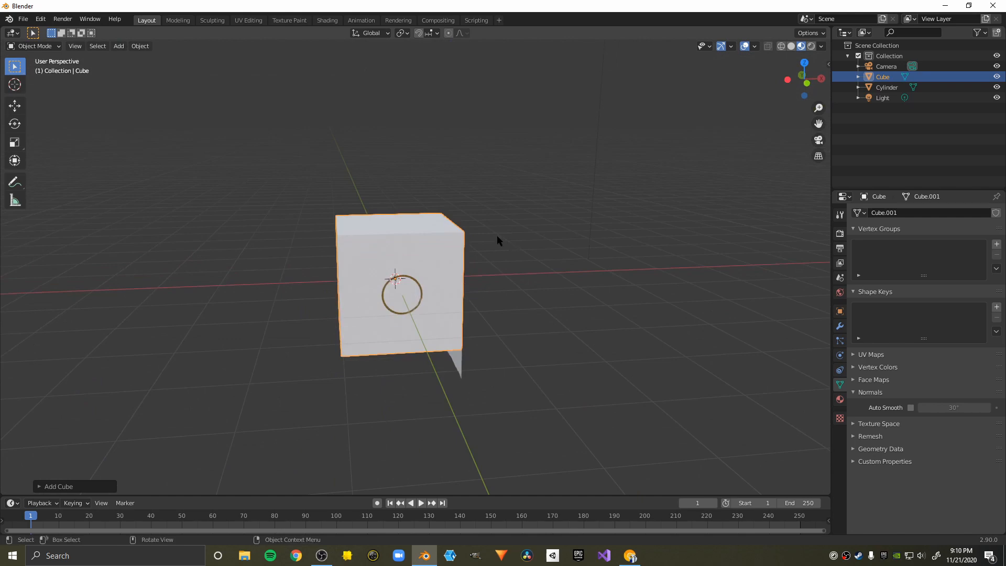
{"action": "key", "text": "KP_1"}
{"action": "scroll", "coordinate": [540, 220], "scroll_direction": "up", "scroll_amount": 3}
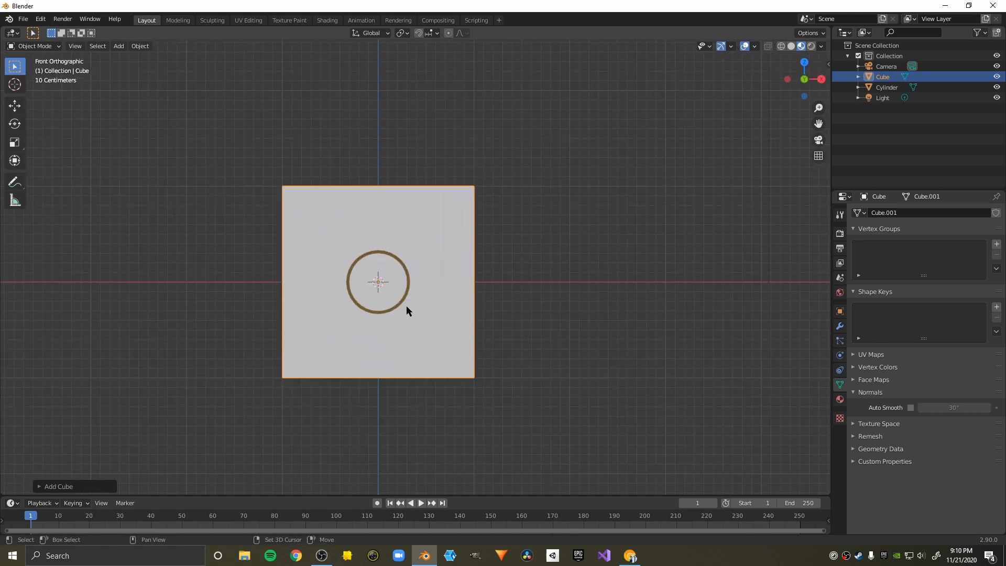
{"action": "middle_click_drag", "start_coordinate": [406, 306], "coordinate": [483, 278], "text": "shift"}
{"action": "scroll", "coordinate": [498, 258], "scroll_direction": "up", "scroll_amount": 3}
{"action": "middle_click_drag", "start_coordinate": [657, 146], "coordinate": [556, 233], "text": "shift"}
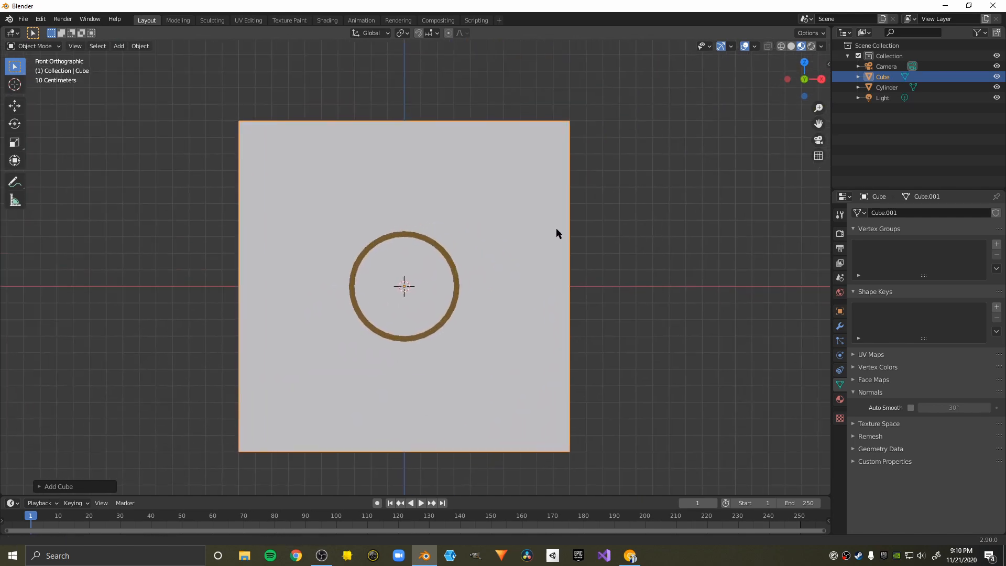
{"action": "key", "text": "s"}
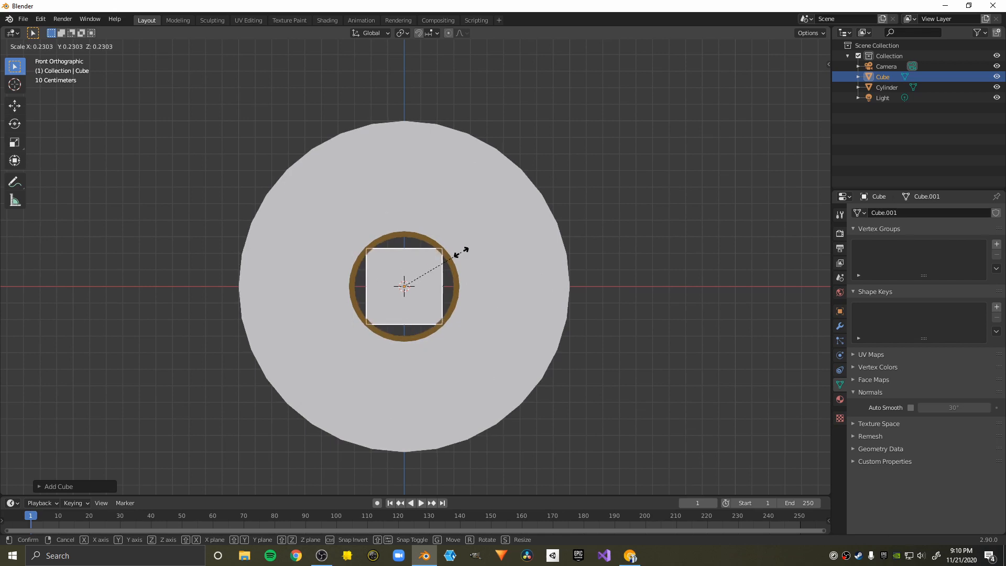
{"action": "left_click", "coordinate": [464, 253]}
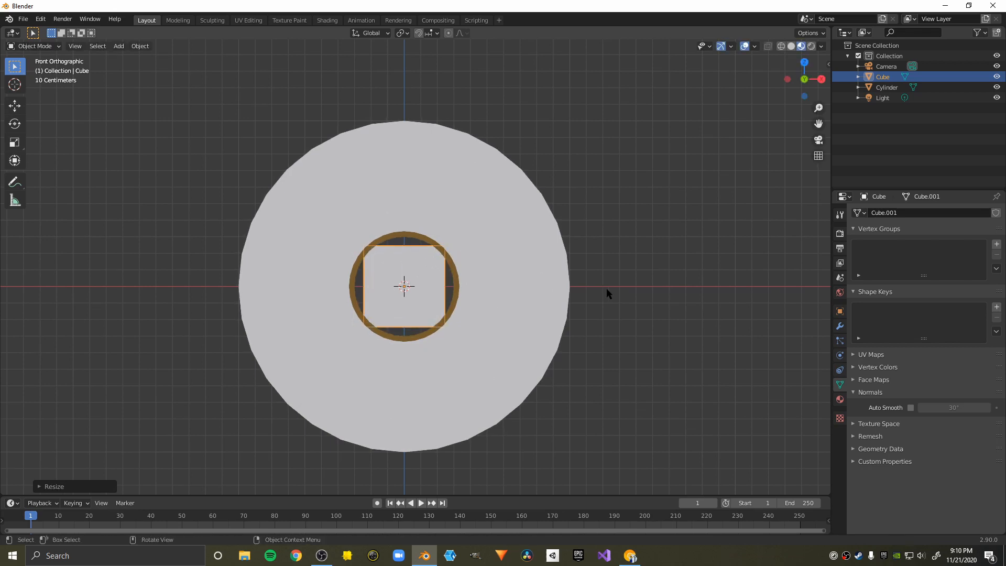
Scale the small cube along global Y to about 5 so it extends out of the core as a rod.
{"action": "mouse_move", "coordinate": [606, 288]}
{"action": "middle_mouse_down"}
{"action": "mouse_move", "coordinate": [502, 309]}
{"action": "mouse_move", "coordinate": [480, 324]}
{"action": "mouse_move", "coordinate": [633, 302]}
{"action": "mouse_move", "coordinate": [598, 287]}
{"action": "mouse_move", "coordinate": [623, 311]}
{"action": "mouse_move", "coordinate": [618, 297]}
{"action": "middle_mouse_up"}
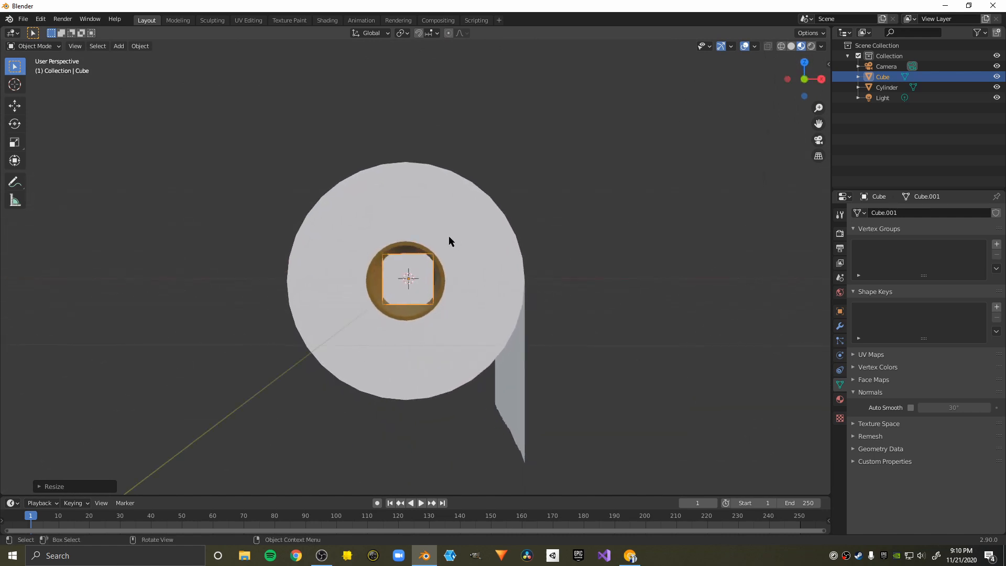
{"action": "middle_click_drag", "start_coordinate": [604, 259], "coordinate": [521, 281]}
{"action": "key", "text": "s"}
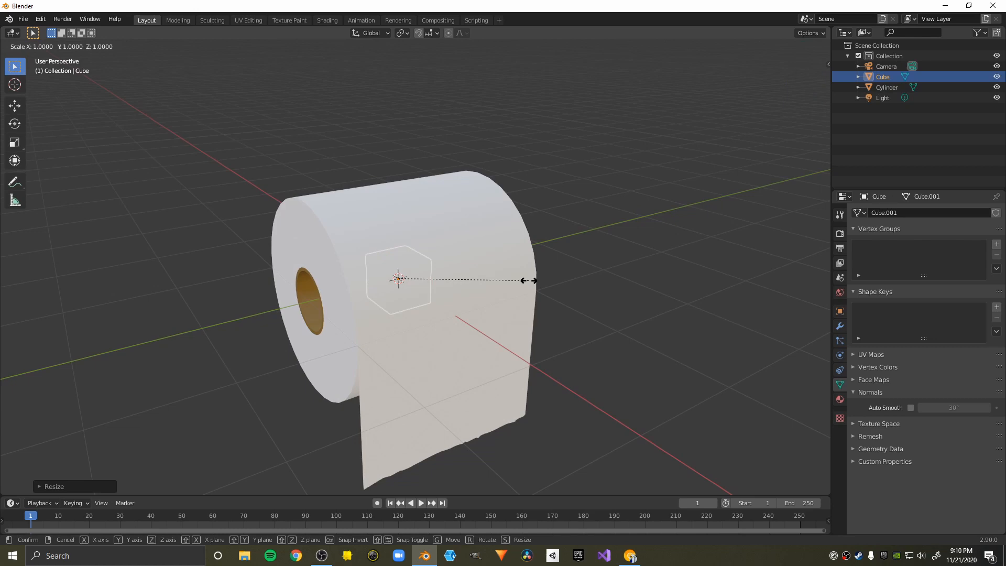
{"action": "key", "text": "y"}
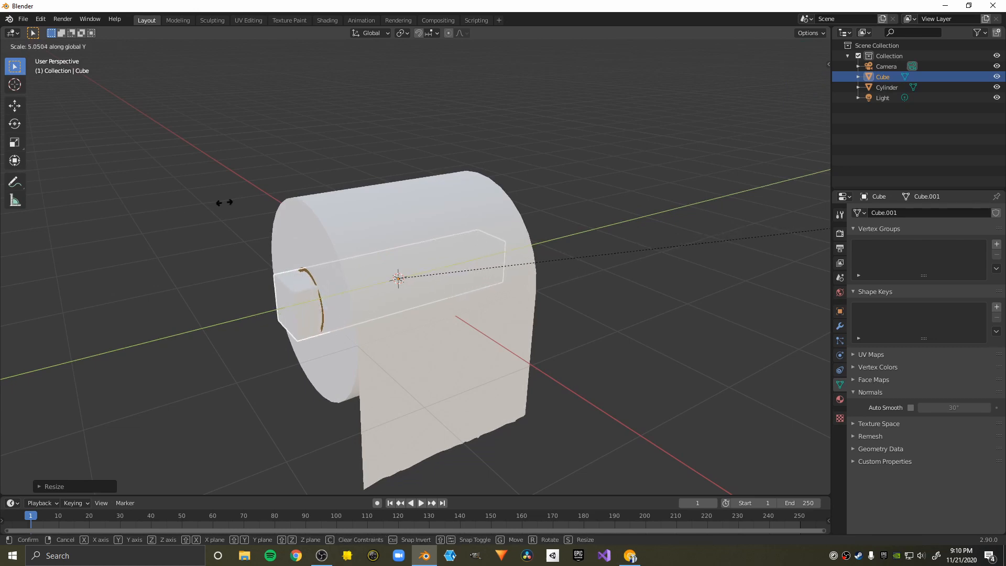
{"action": "left_click", "coordinate": [244, 204]}
{"action": "middle_click_drag", "start_coordinate": [304, 236], "coordinate": [334, 237]}
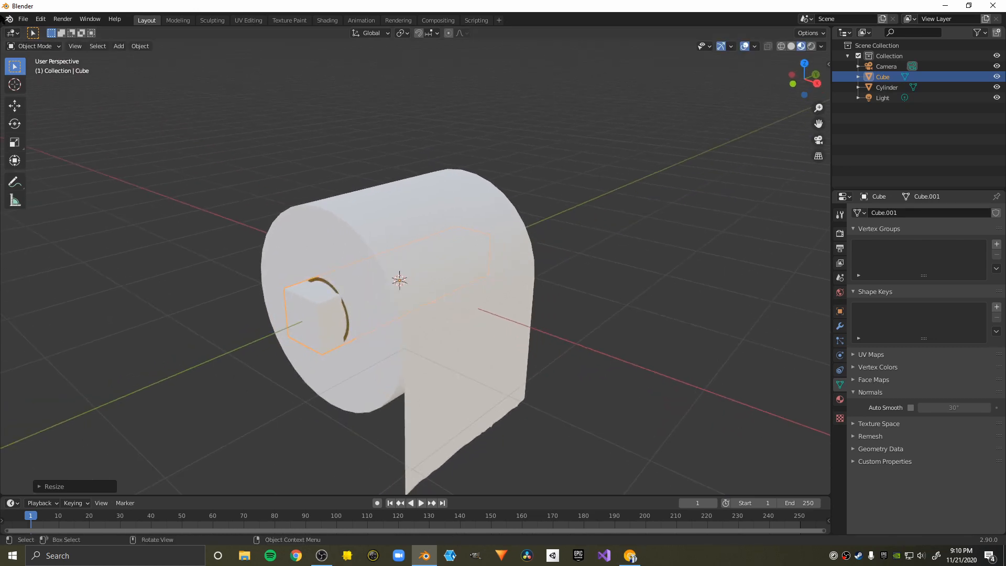
In Edit Mode, bevel the rod's four long edges with a width of about 0.576 m and 3 segments.
{"action": "left_click", "coordinate": [35, 47]}
{"action": "left_click", "coordinate": [35, 69]}
{"action": "middle_click_drag", "start_coordinate": [315, 278], "coordinate": [331, 278]}
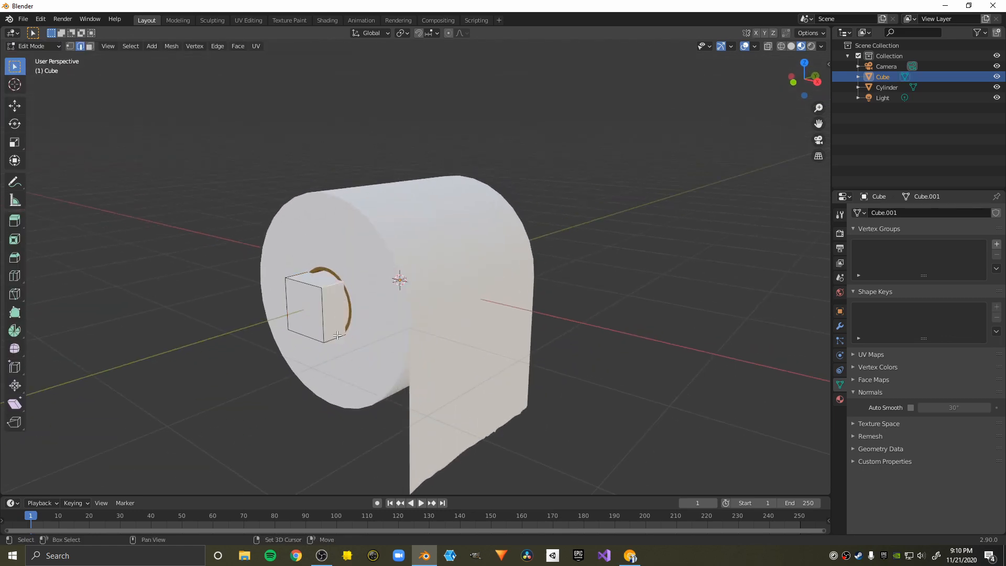
{"action": "middle_click_drag", "start_coordinate": [337, 336], "coordinate": [429, 269]}
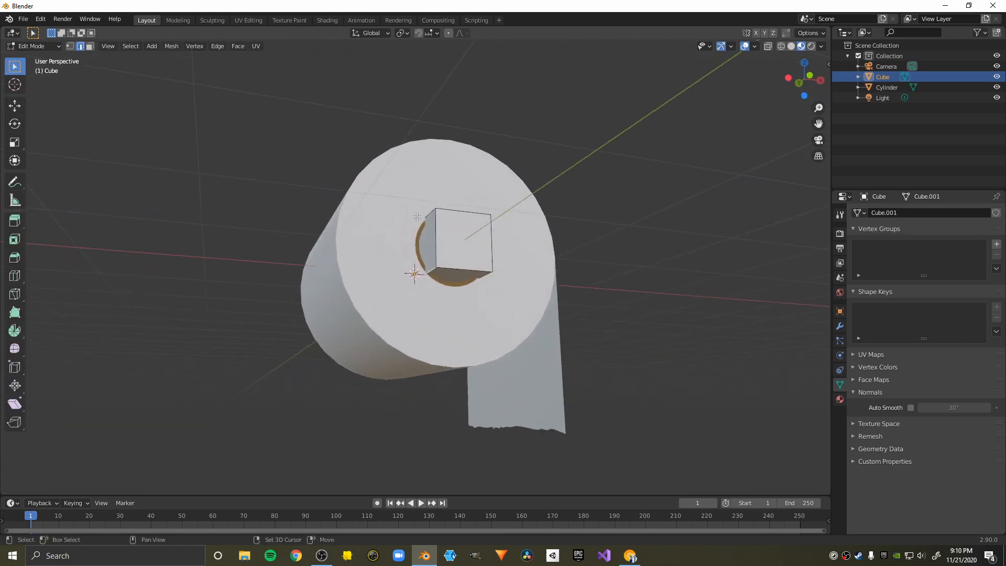
{"action": "middle_click_drag", "start_coordinate": [426, 215], "coordinate": [414, 297]}
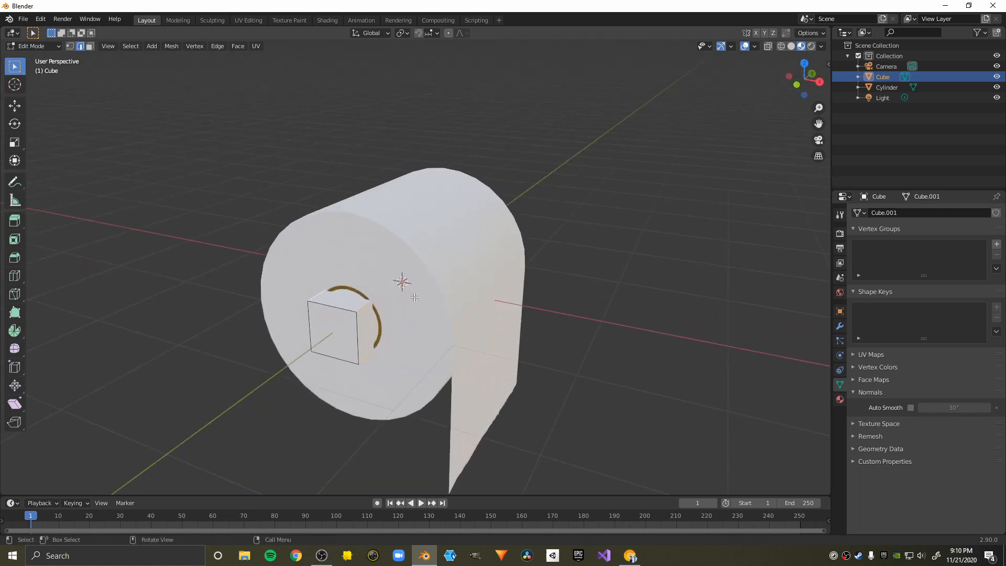
{"action": "key", "text": "ctrl+b"}
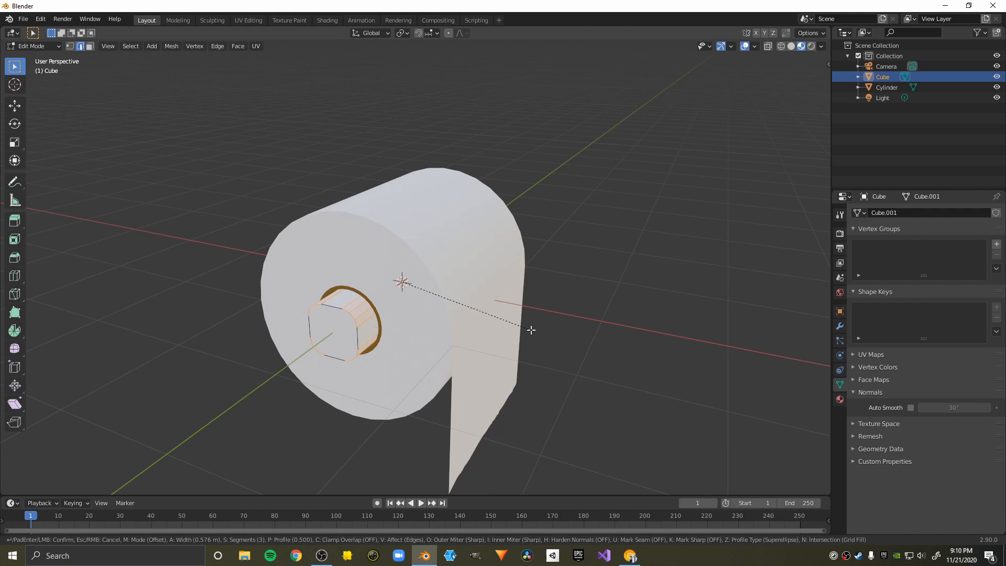
{"action": "left_click", "coordinate": [531, 330]}
{"action": "middle_click_drag", "start_coordinate": [532, 330], "coordinate": [478, 327]}
{"action": "scroll", "coordinate": [564, 304], "scroll_direction": "up", "scroll_amount": 3}
{"action": "scroll", "coordinate": [559, 305], "scroll_direction": "down", "scroll_amount": 4}
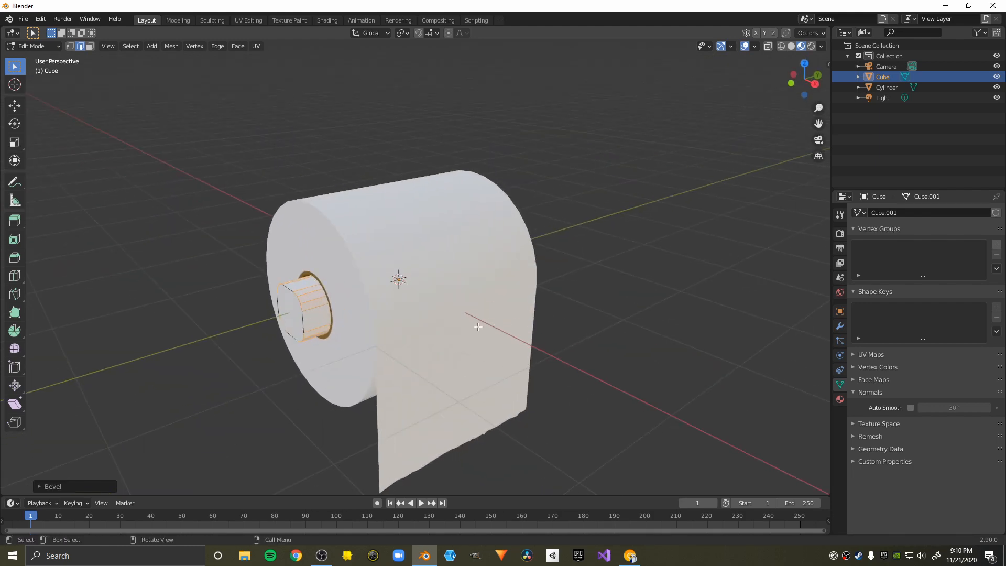
{"action": "middle_click_drag", "start_coordinate": [328, 135], "coordinate": [371, 135]}
{"action": "scroll", "coordinate": [332, 332], "scroll_direction": "up", "scroll_amount": 3}
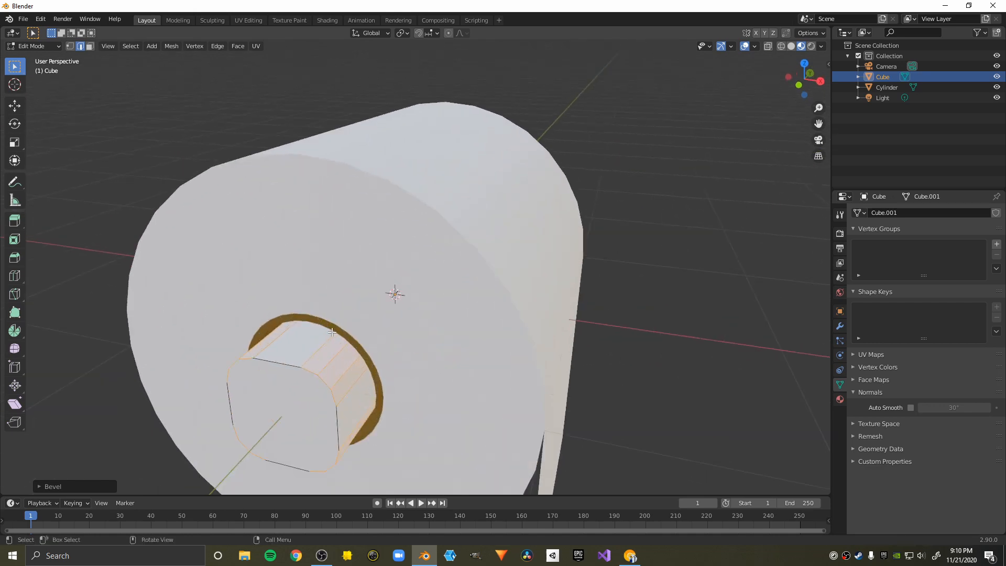
{"action": "middle_click_drag", "start_coordinate": [343, 339], "coordinate": [344, 330]}
{"action": "scroll", "coordinate": [357, 260], "scroll_direction": "down", "scroll_amount": 4}
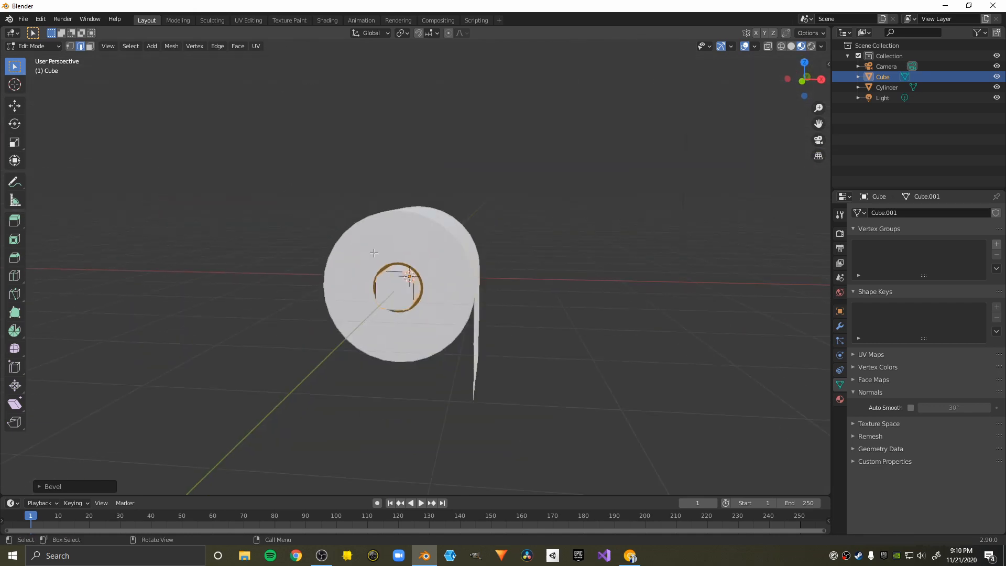
{"action": "middle_click_drag", "start_coordinate": [357, 259], "coordinate": [393, 272]}
{"action": "scroll", "coordinate": [350, 263], "scroll_direction": "up", "scroll_amount": 2}
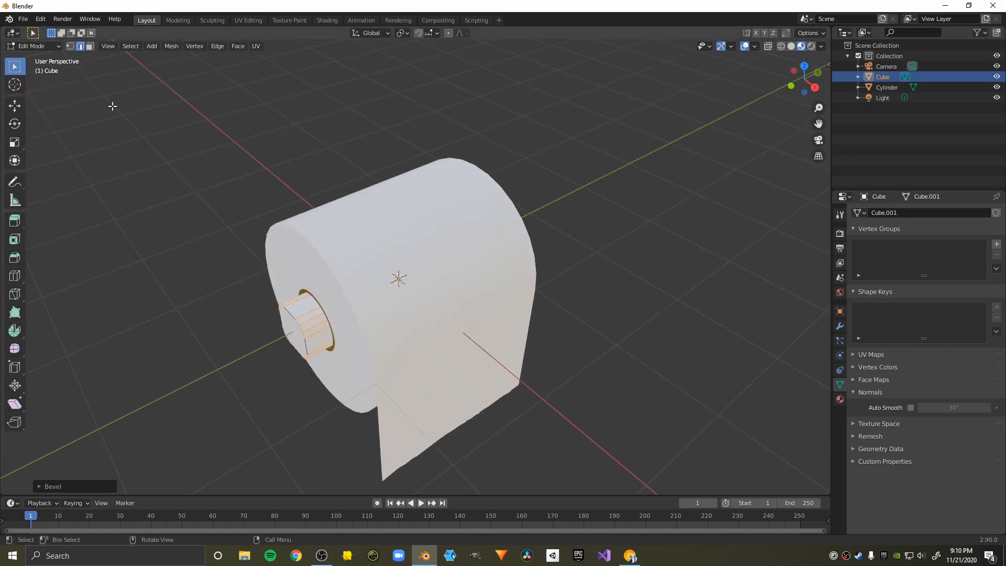
Return to Object Mode, add a second cube at the roll's centre and view it from the front.
{"action": "left_click", "coordinate": [22, 50]}
{"action": "left_click", "coordinate": [31, 54]}
{"action": "scroll", "coordinate": [323, 232], "scroll_direction": "down", "scroll_amount": 3}
{"action": "middle_click_drag", "start_coordinate": [324, 231], "coordinate": [369, 259]}
{"action": "key", "text": "shift+a"}
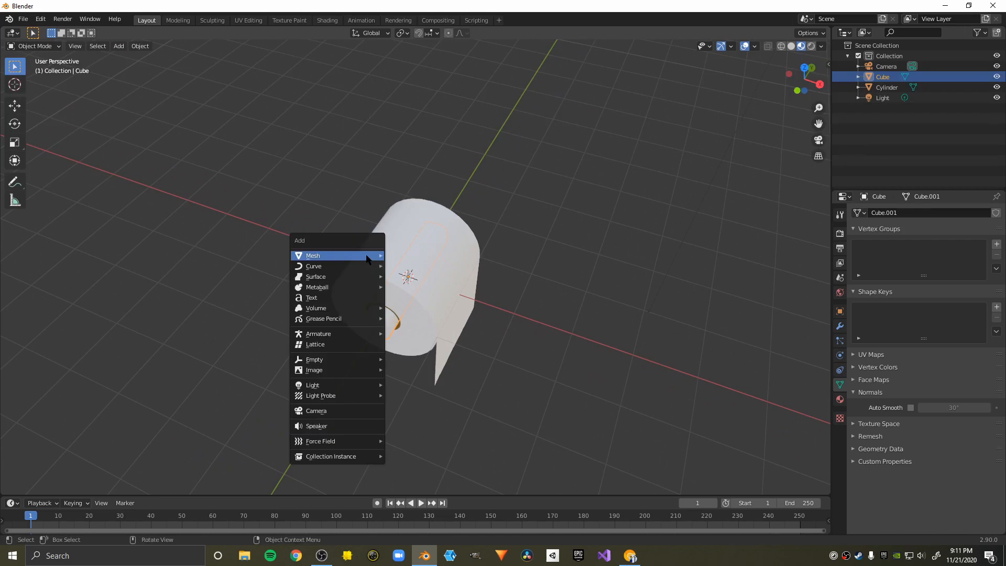
{"action": "mouse_move", "coordinate": [369, 258]}
{"action": "left_click", "coordinate": [425, 265]}
{"action": "key", "text": "KP_1"}
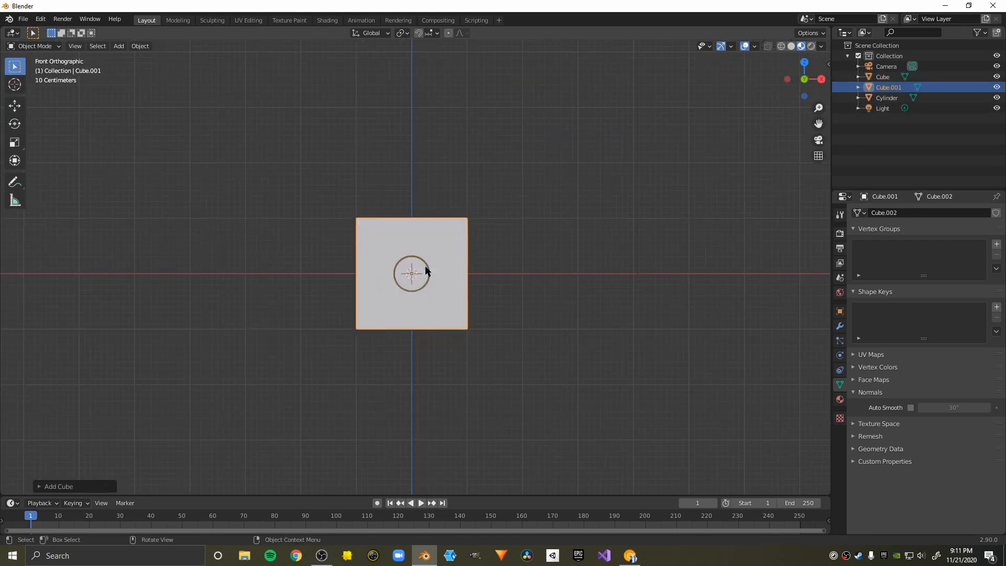
Scale the second cube to about 0.31 along global X and about 0.4 along global Z.
{"action": "scroll", "coordinate": [426, 270], "scroll_direction": "up", "scroll_amount": 6}
{"action": "key", "text": "s"}
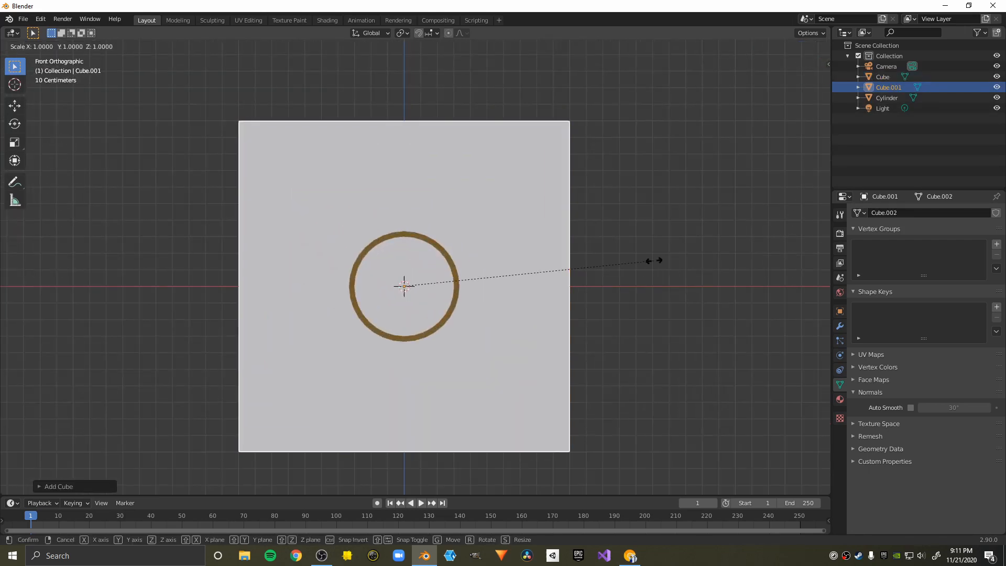
{"action": "key", "text": "x"}
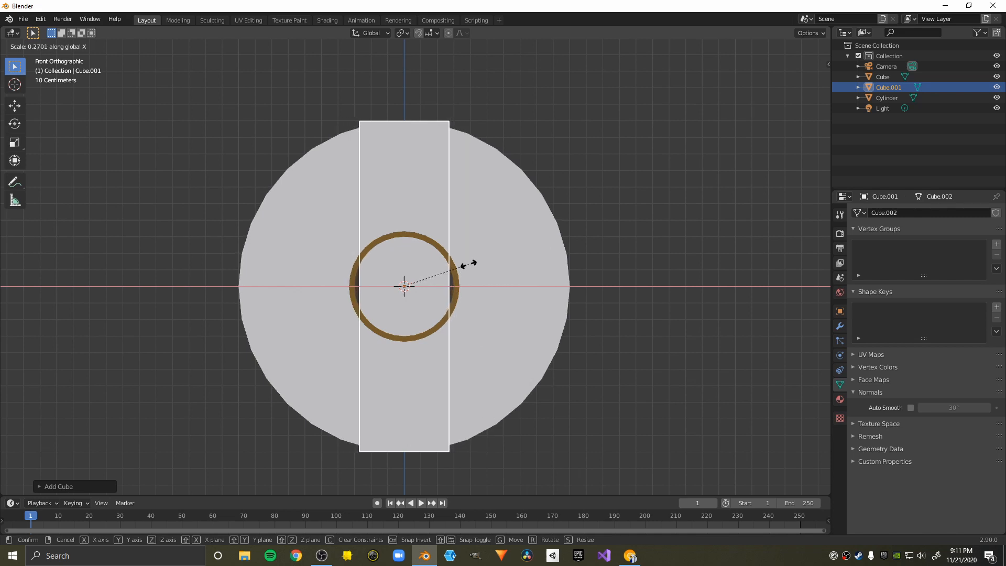
{"action": "left_click", "coordinate": [477, 258]}
{"action": "key", "text": "s"}
{"action": "key", "text": "z"}
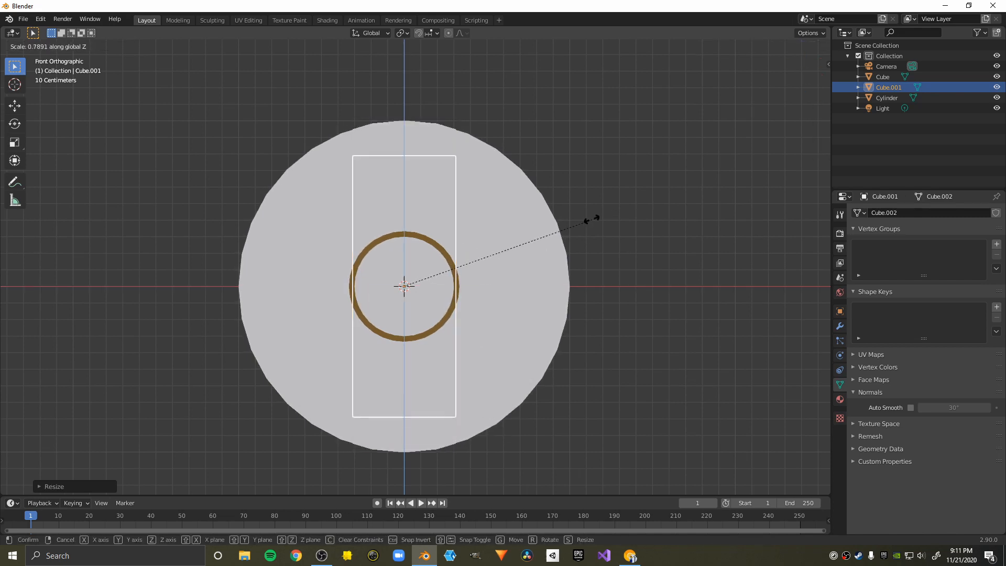
{"action": "left_click", "coordinate": [493, 231]}
Move the resized cube about -1.35 m along global X so it sits just behind the roll.
{"action": "key", "text": "g"}
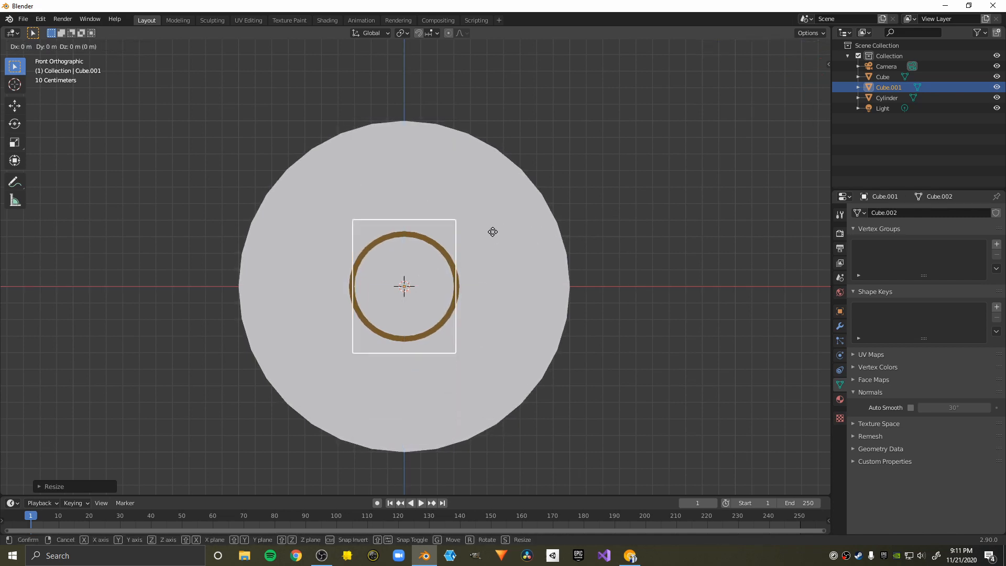
{"action": "key", "text": "y"}
{"action": "key", "text": "x"}
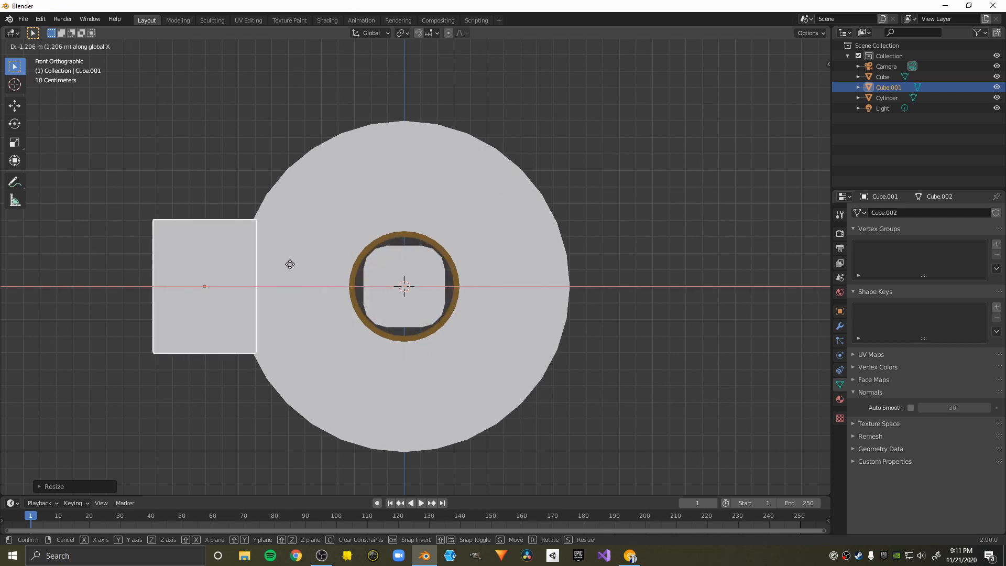
{"action": "left_click", "coordinate": [269, 269]}
Scale the block behind the roll to about 1.9 along global Y, wider than the rod, and about 1.5 along global Z.
{"action": "middle_click_drag", "start_coordinate": [393, 253], "coordinate": [457, 200]}
{"action": "key", "text": "s"}
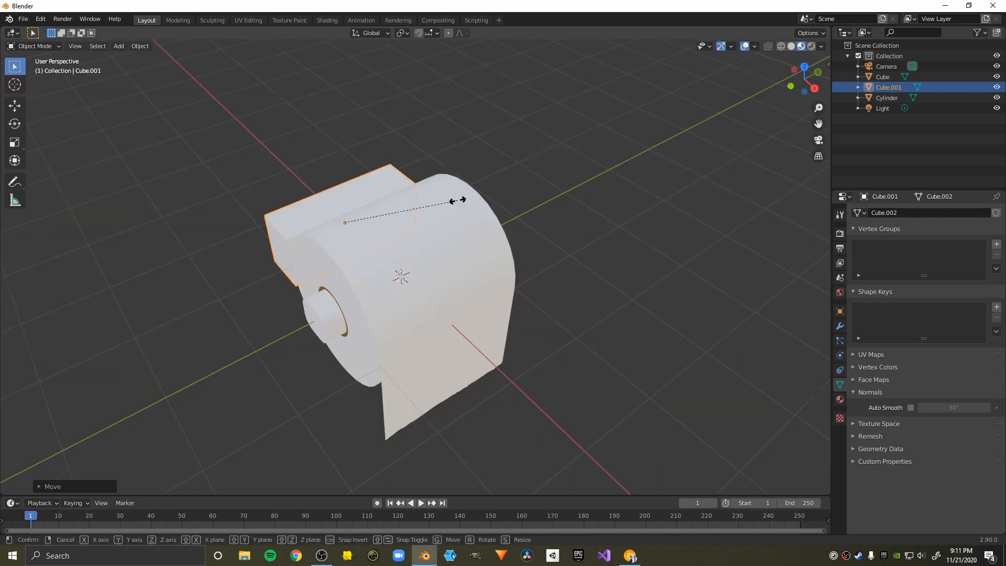
{"action": "key", "text": "y"}
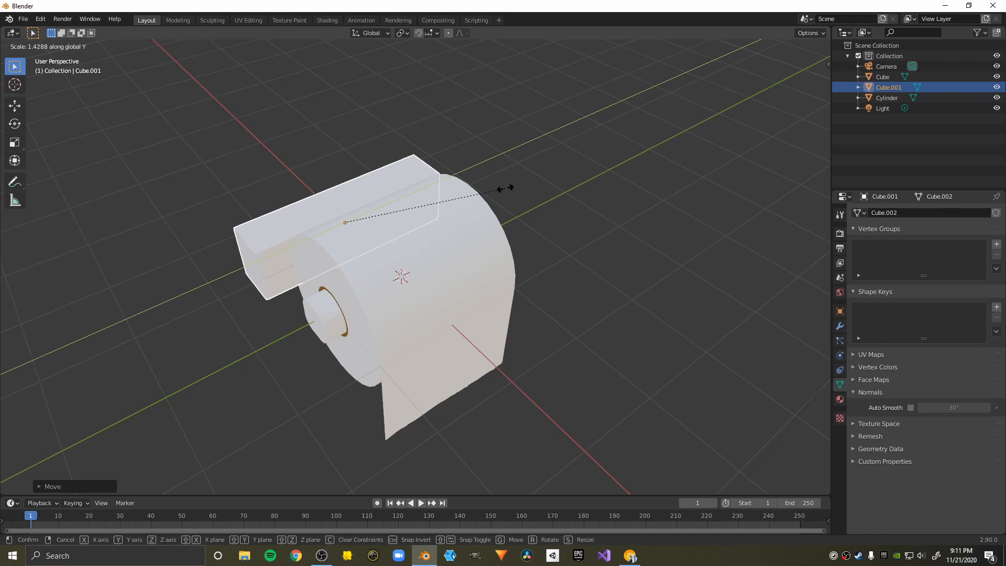
{"action": "left_click", "coordinate": [551, 165]}
{"action": "middle_click_drag", "start_coordinate": [552, 166], "coordinate": [407, 145]}
{"action": "middle_click_drag", "start_coordinate": [520, 313], "coordinate": [517, 249]}
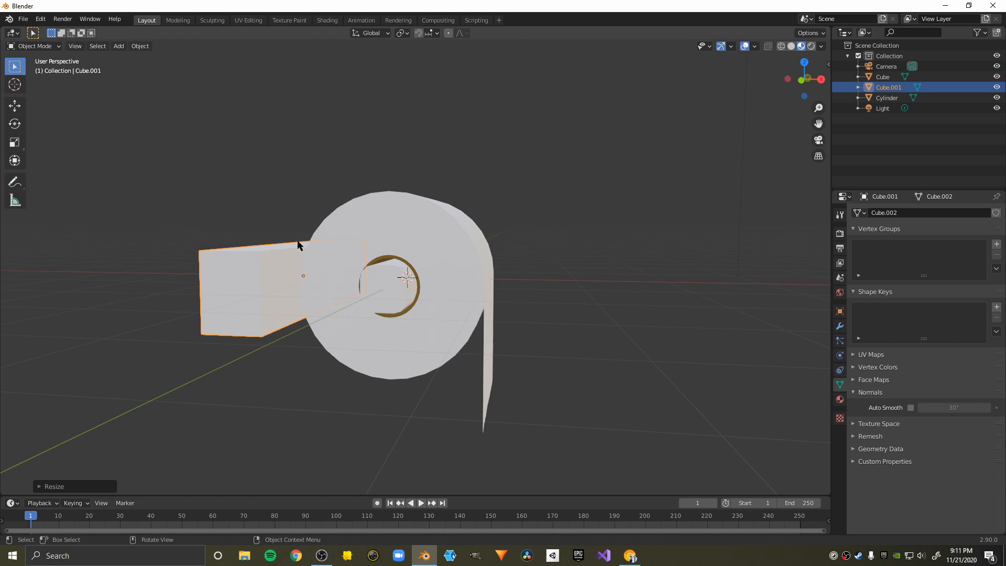
{"action": "key", "text": "s"}
{"action": "key", "text": "z"}
{"action": "left_click", "coordinate": [324, 225]}
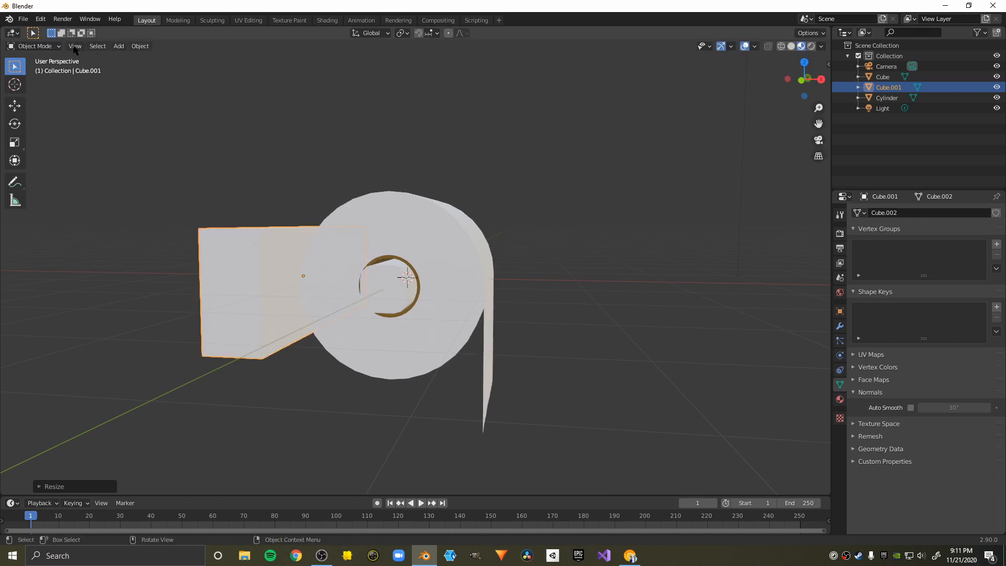
In Edit Mode, add two loop cuts across the length of the back block.
{"action": "left_click", "coordinate": [50, 47]}
{"action": "left_click", "coordinate": [49, 70]}
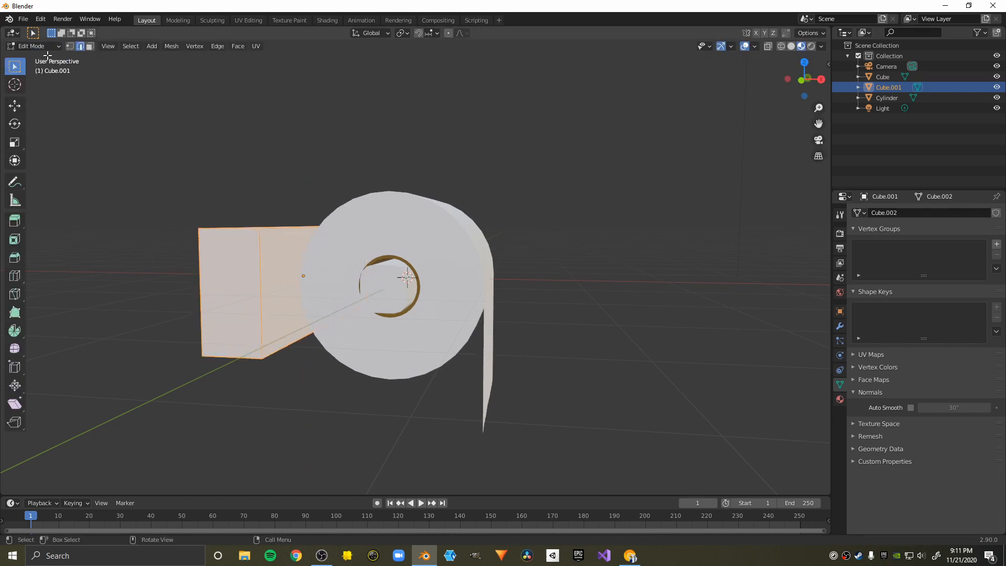
{"action": "middle_click_drag", "start_coordinate": [397, 270], "coordinate": [281, 291]}
{"action": "key", "text": "ctrl+r"}
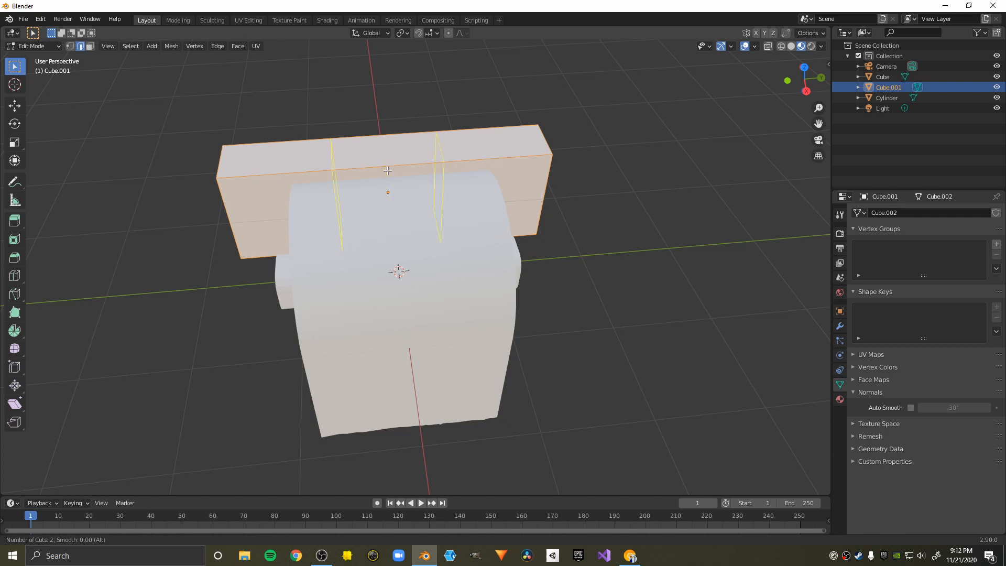
{"action": "left_click", "coordinate": [418, 182]}
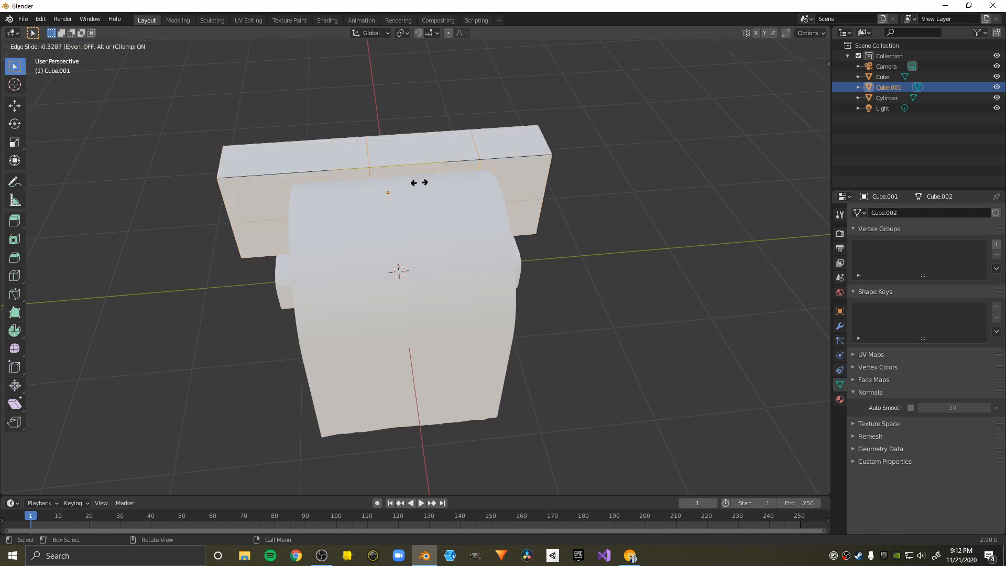
{"action": "left_click", "coordinate": [346, 158]}
Spread the two loop cuts apart along global Y until they line up with the rod's ends, finishing with a scale of about 1.05.
{"action": "middle_click_drag", "start_coordinate": [347, 157], "coordinate": [408, 177]}
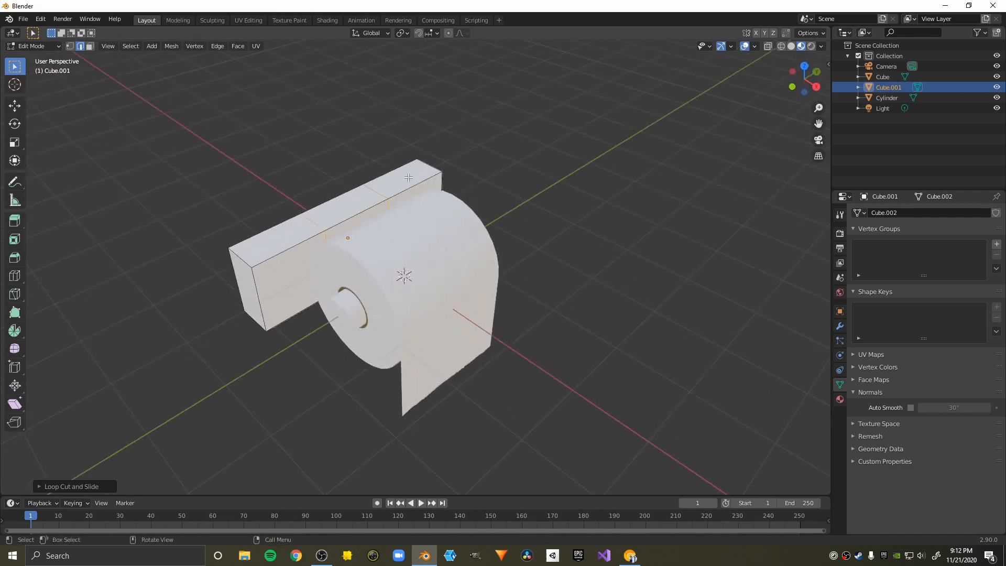
{"action": "key", "text": "s"}
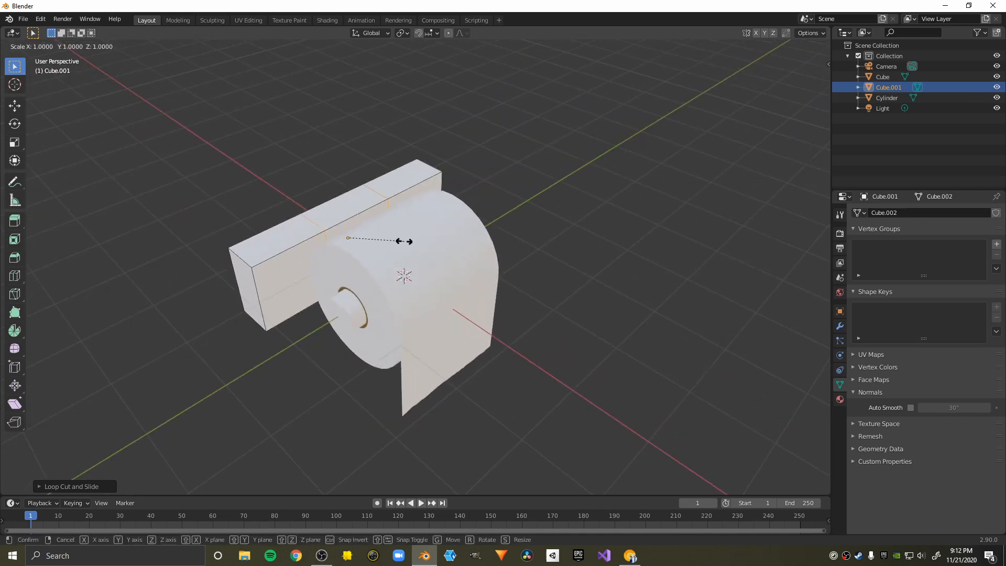
{"action": "key", "text": "y"}
{"action": "left_click", "coordinate": [454, 235]}
{"action": "middle_click_drag", "start_coordinate": [453, 235], "coordinate": [399, 301]}
{"action": "key", "text": "KP_7"}
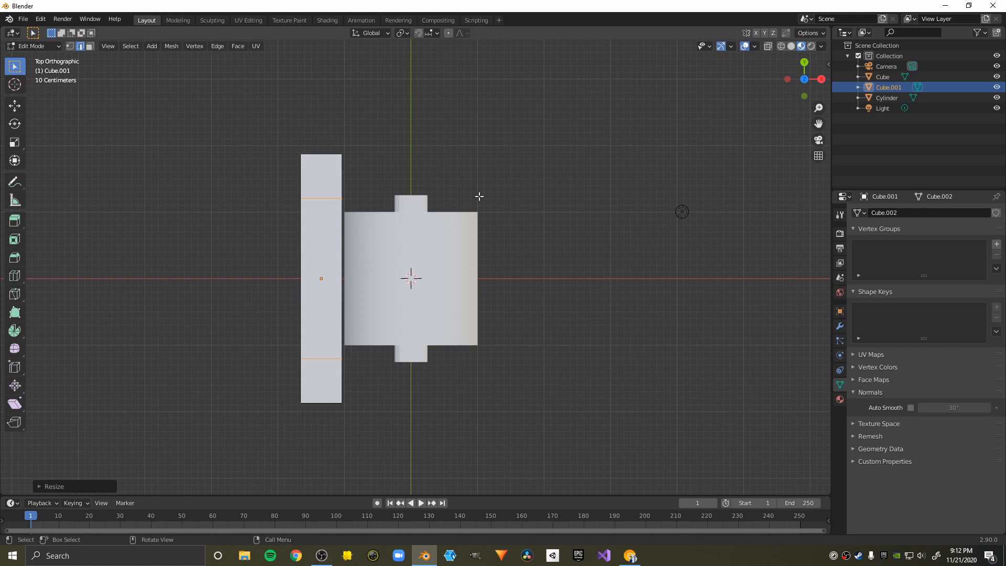
{"action": "key", "text": "s"}
{"action": "key", "text": "y"}
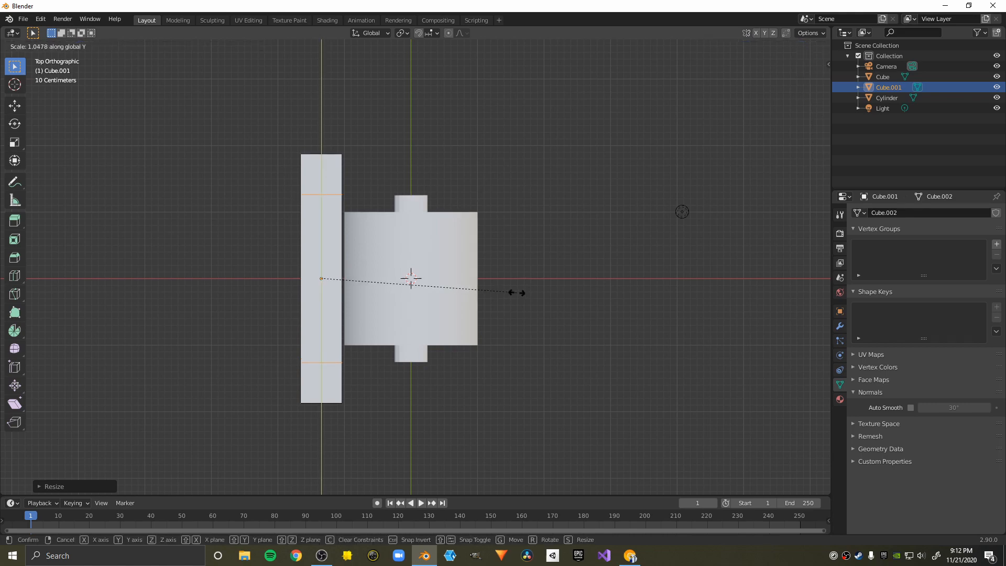
{"action": "left_click", "coordinate": [516, 293]}
Select the two outer front faces of the back block and extrude them forward past the rod's ends as arms.
{"action": "middle_click_drag", "start_coordinate": [465, 301], "coordinate": [308, 290]}
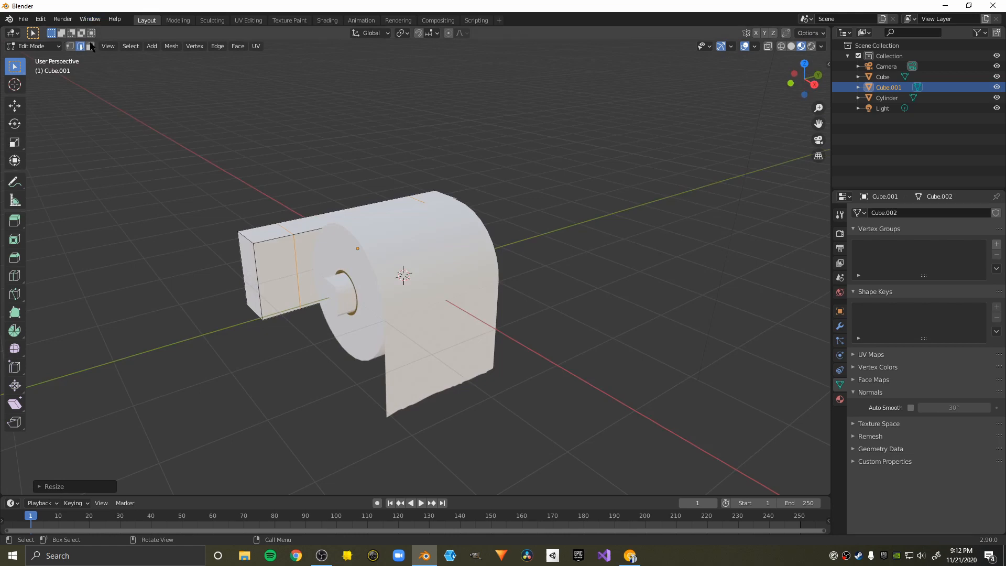
{"action": "middle_click_drag", "start_coordinate": [353, 267], "coordinate": [439, 243]}
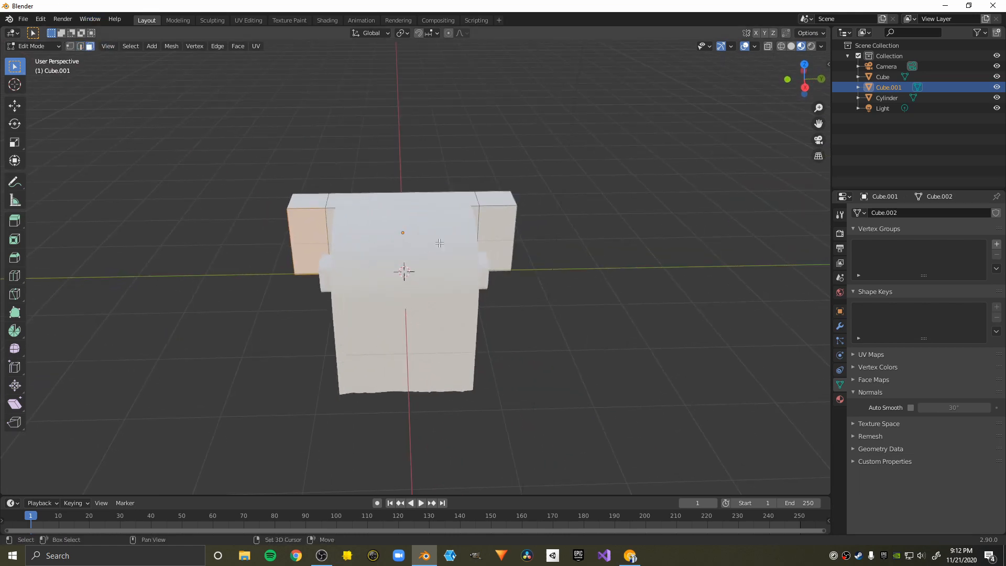
{"action": "middle_click_drag", "start_coordinate": [501, 226], "coordinate": [406, 269]}
{"action": "key", "text": "e"}
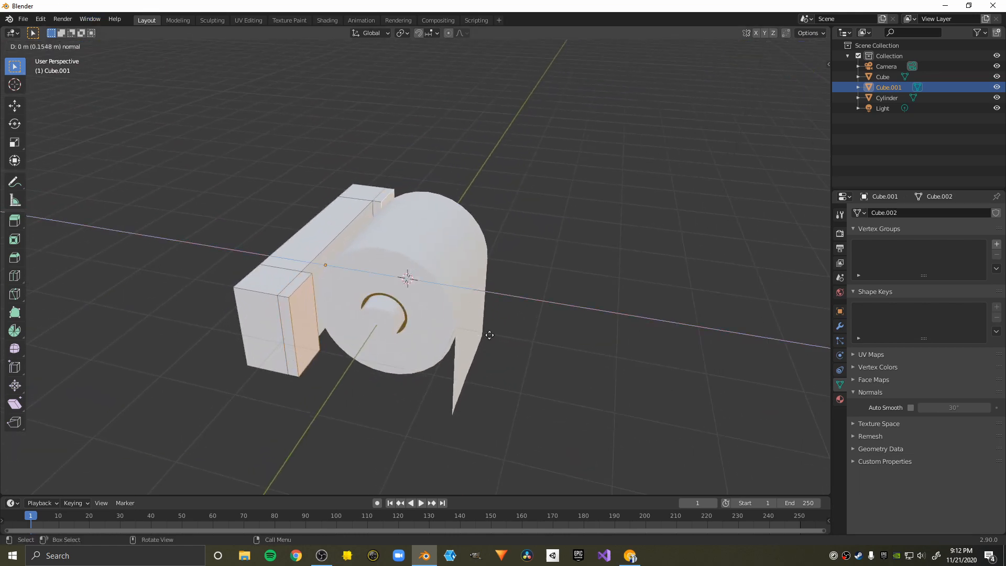
{"action": "left_click", "coordinate": [562, 344]}
Scale the arms' end faces along global Z to about half the back block's height so the arms taper.
{"action": "key", "text": "s"}
{"action": "key", "text": "z"}
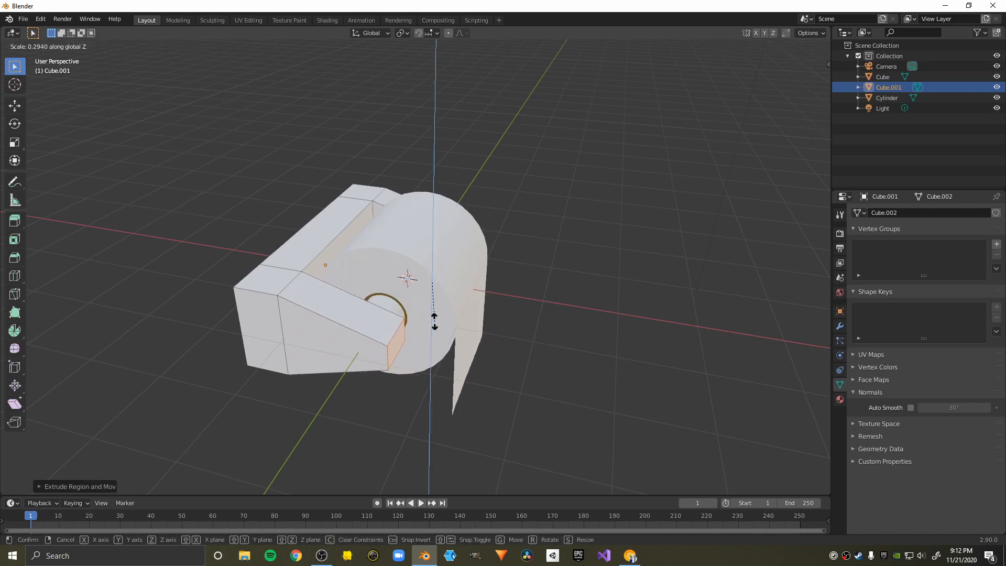
{"action": "left_click", "coordinate": [435, 321]}
{"action": "middle_click_drag", "start_coordinate": [434, 321], "coordinate": [346, 286]}
{"action": "key", "text": "s"}
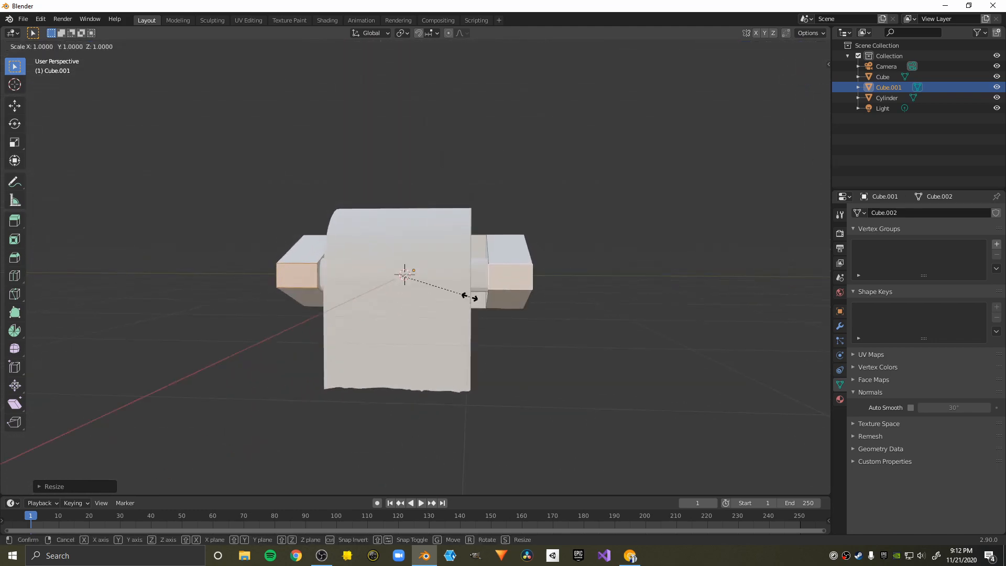
{"action": "key", "text": "z"}
{"action": "left_click", "coordinate": [511, 291]}
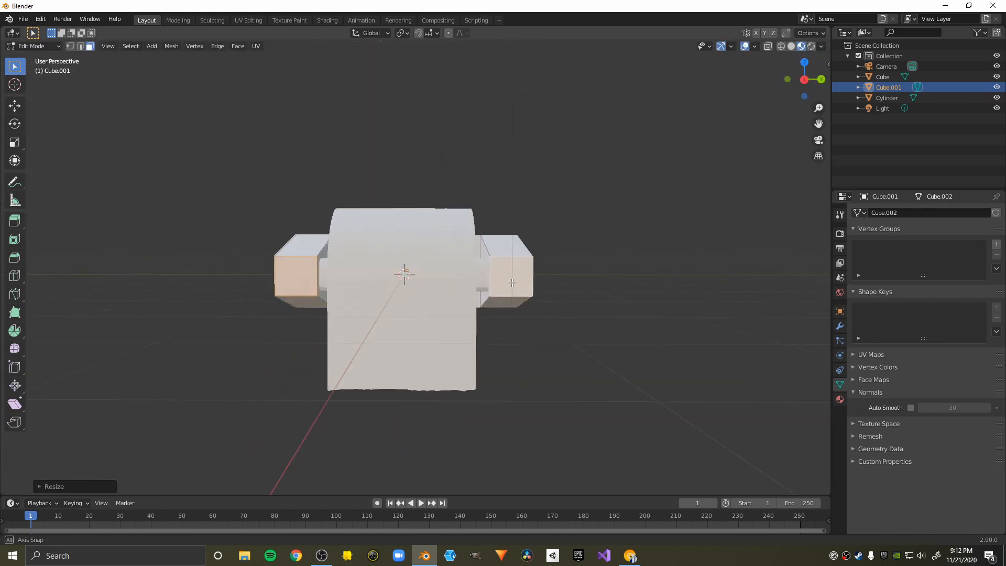
Add one vertical loop cut midway along each of the two tapered arms.
{"action": "middle_click_drag", "start_coordinate": [511, 290], "coordinate": [554, 333]}
{"action": "key", "text": "ctrl+r"}
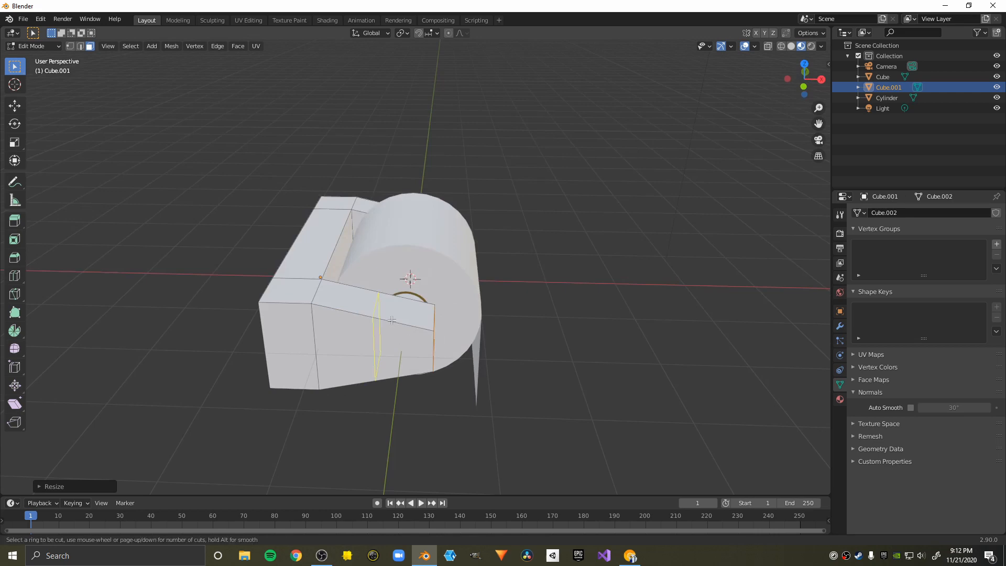
{"action": "left_click", "coordinate": [380, 320]}
{"action": "left_click", "coordinate": [398, 320]}
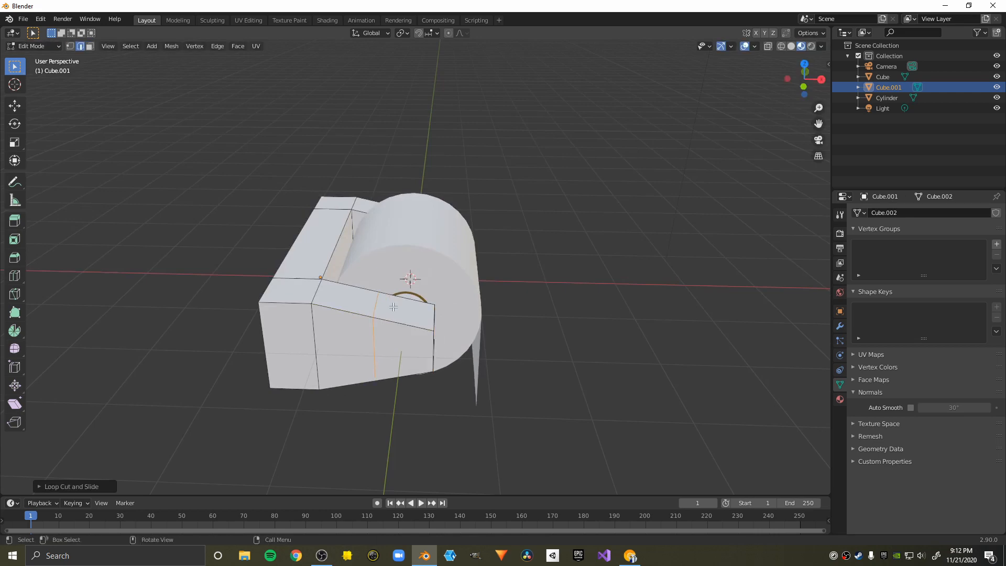
{"action": "middle_click_drag", "start_coordinate": [398, 320], "coordinate": [475, 292]}
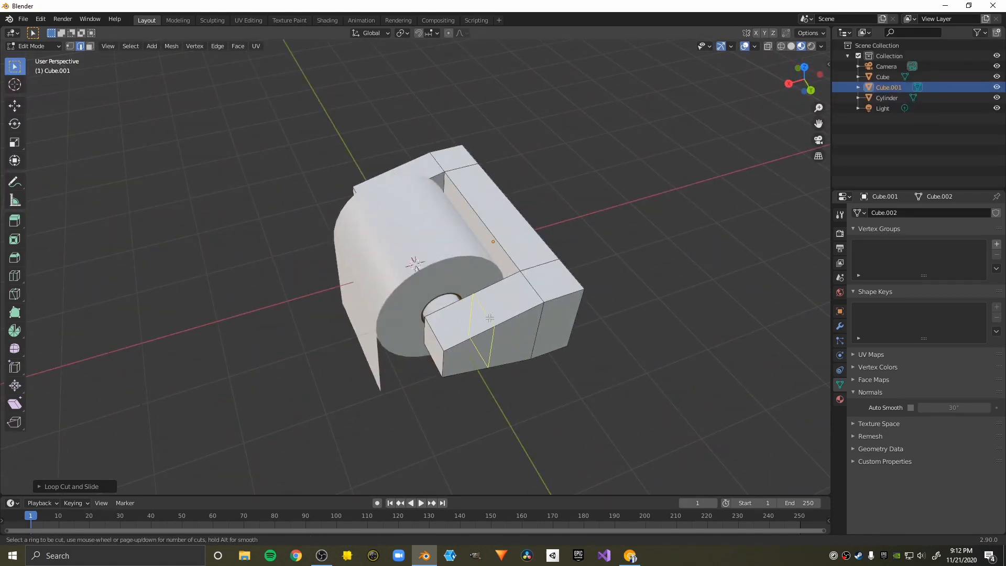
{"action": "key", "text": "ctrl+r"}
{"action": "middle_click_drag", "start_coordinate": [490, 318], "coordinate": [317, 313]}
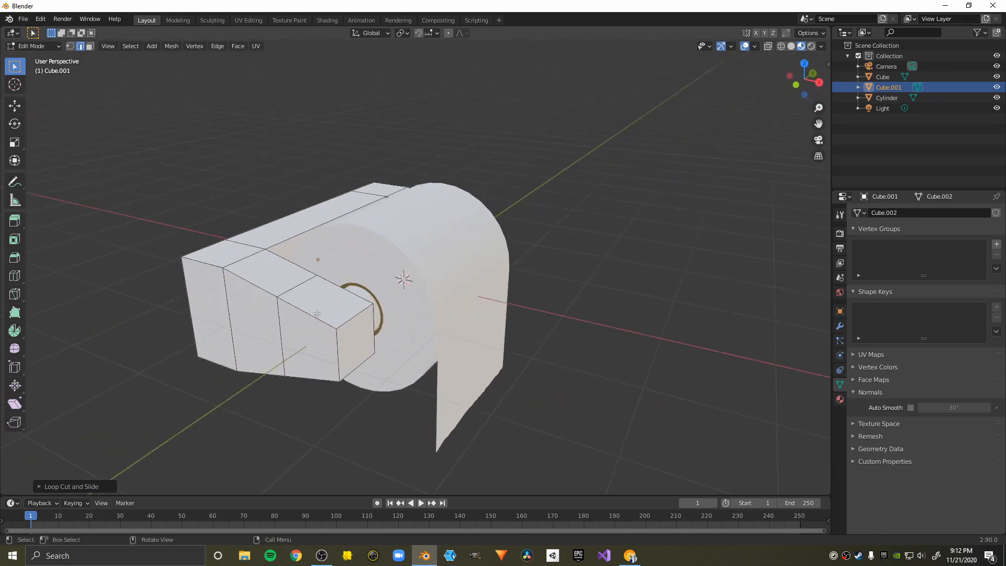
Select the middle loops of both arms and scale them along global Z to about 0.65.
{"action": "left_click", "coordinate": [297, 285]}
{"action": "middle_click_drag", "start_coordinate": [392, 305], "coordinate": [562, 209]}
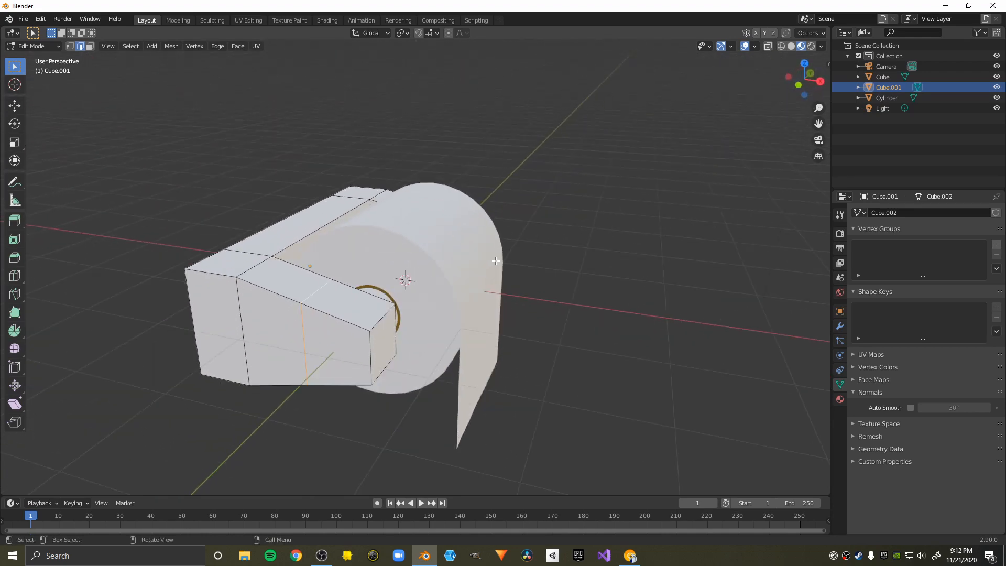
{"action": "key", "text": "s"}
{"action": "key", "text": "z"}
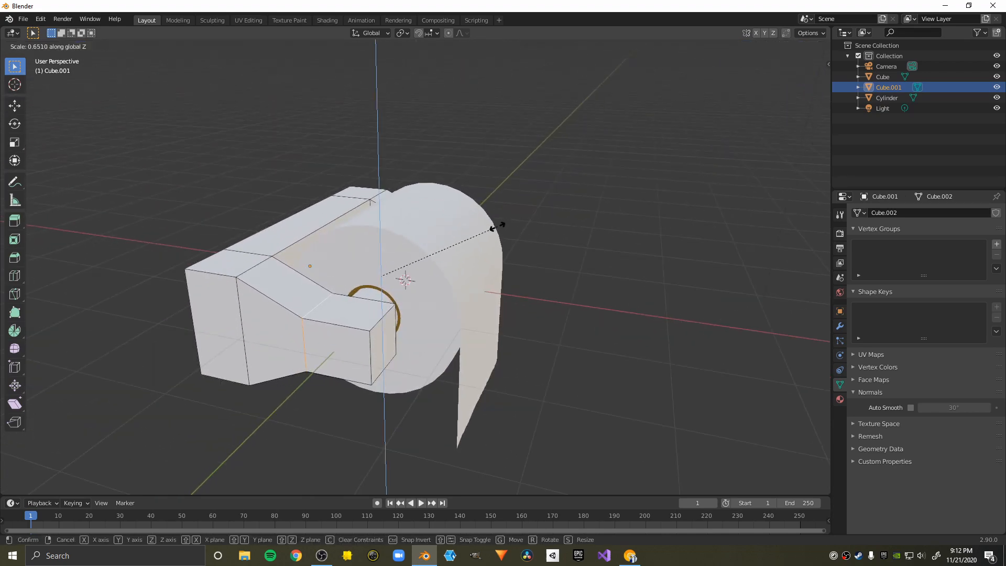
{"action": "left_click", "coordinate": [497, 226]}
Select the outer edges of one arm along its upper side, around its end face and back along its lower side.
{"action": "middle_click_drag", "start_coordinate": [520, 213], "coordinate": [282, 314]}
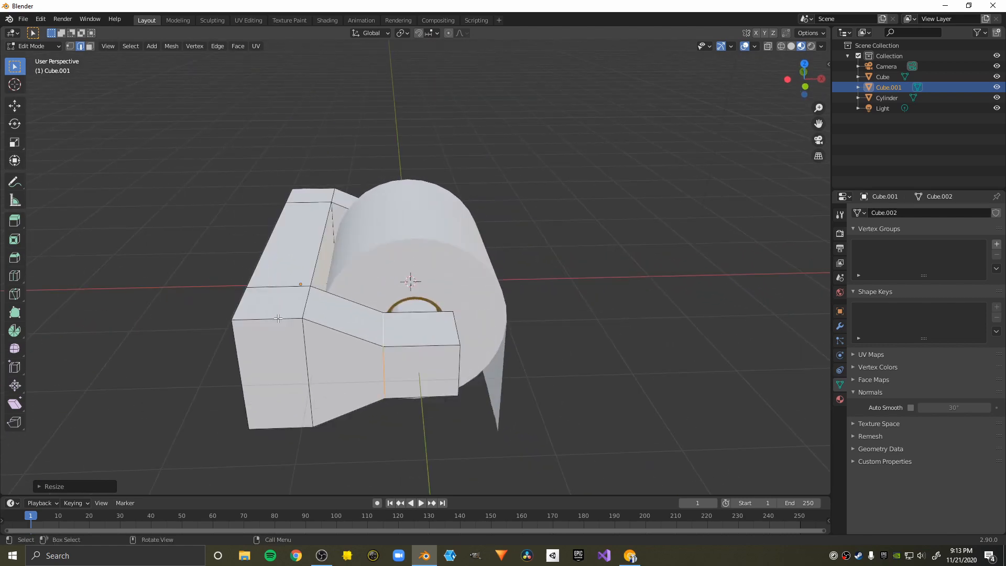
{"action": "left_click", "coordinate": [278, 318]}
{"action": "left_click", "coordinate": [418, 347], "text": "ctrl"}
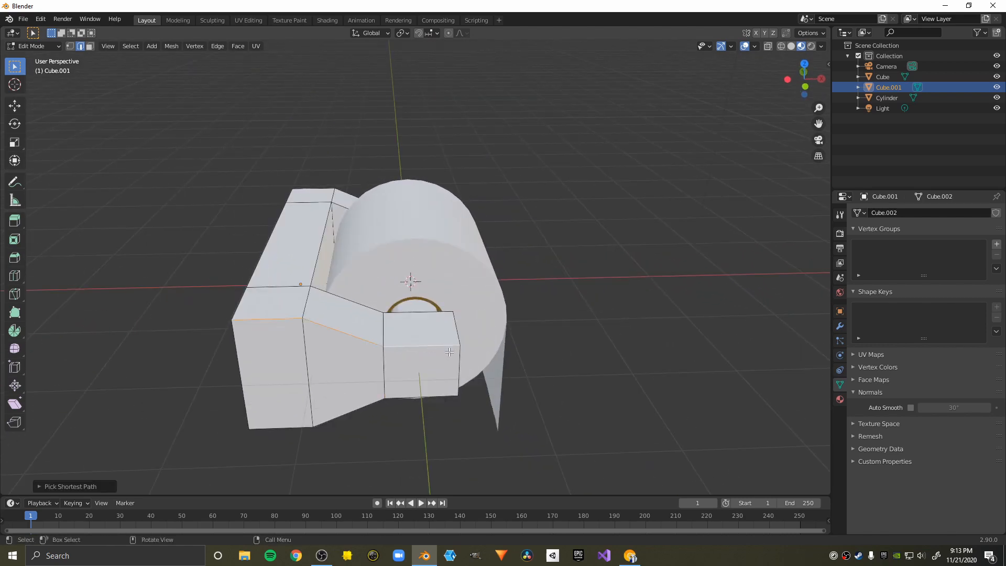
{"action": "middle_click_drag", "start_coordinate": [418, 347], "coordinate": [380, 320]}
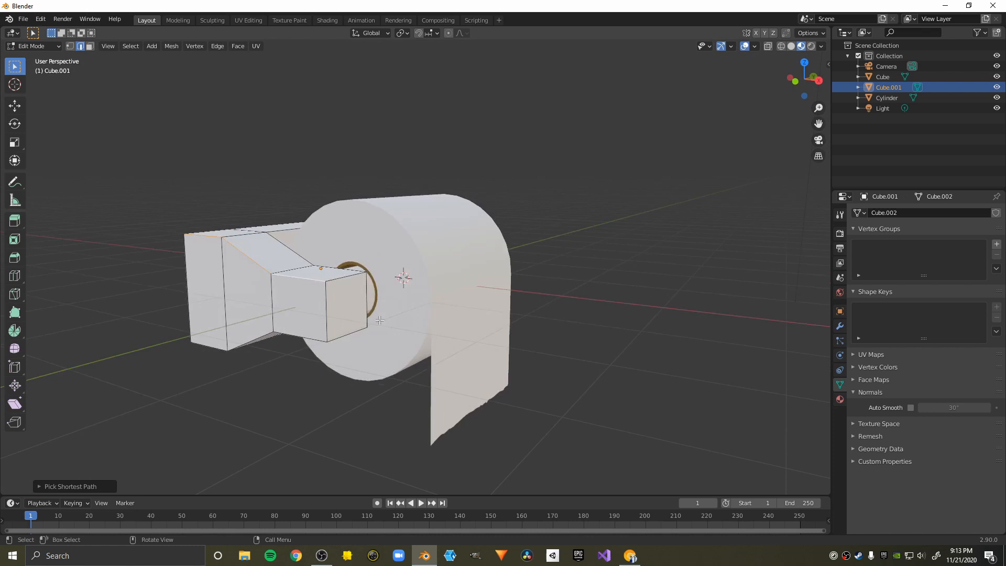
{"action": "left_click", "coordinate": [327, 309], "text": "alt"}
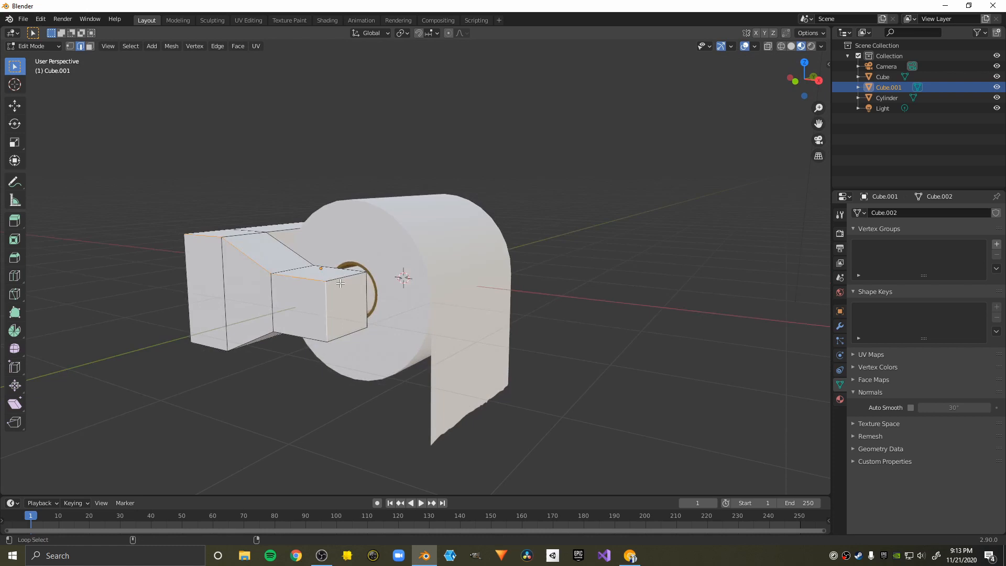
{"action": "left_click", "coordinate": [348, 332], "text": "ctrl"}
{"action": "middle_click_drag", "start_coordinate": [347, 332], "coordinate": [394, 326]}
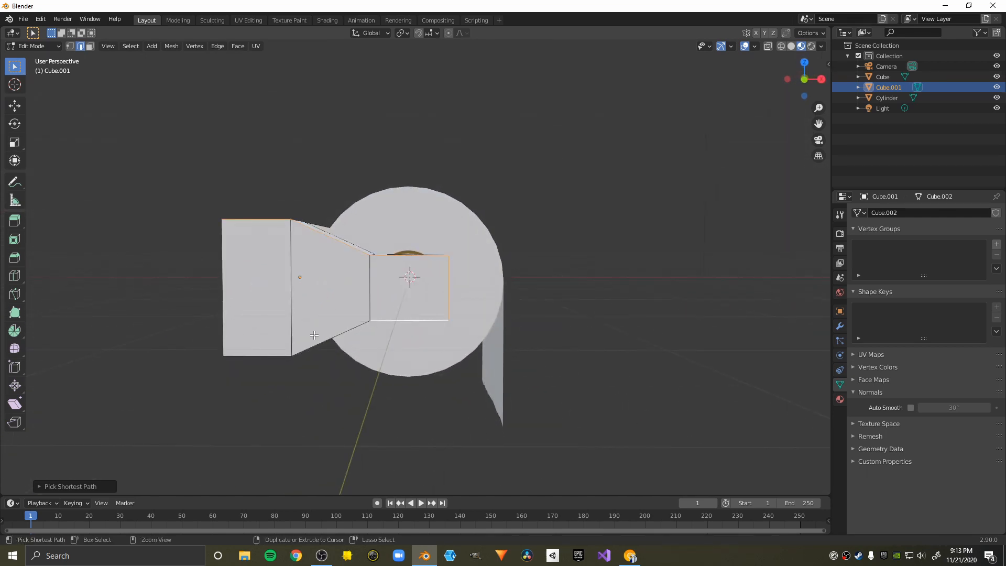
{"action": "middle_click_drag", "start_coordinate": [326, 337], "coordinate": [334, 375]}
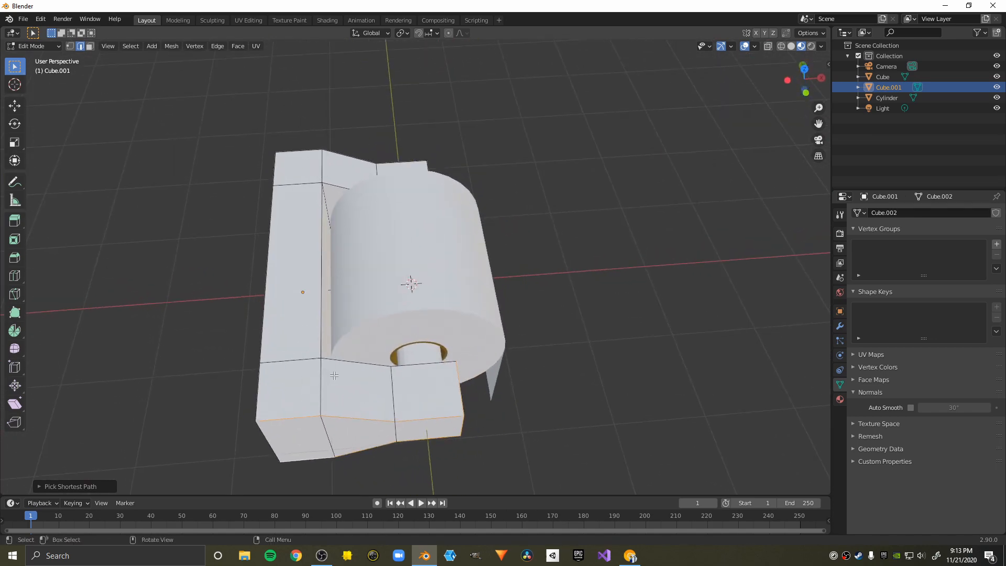
Extend the edge selection with the arms' cross edges, the back block's upper front edge and the other arm's outer edges.
{"action": "left_click", "coordinate": [319, 388], "text": "shift"}
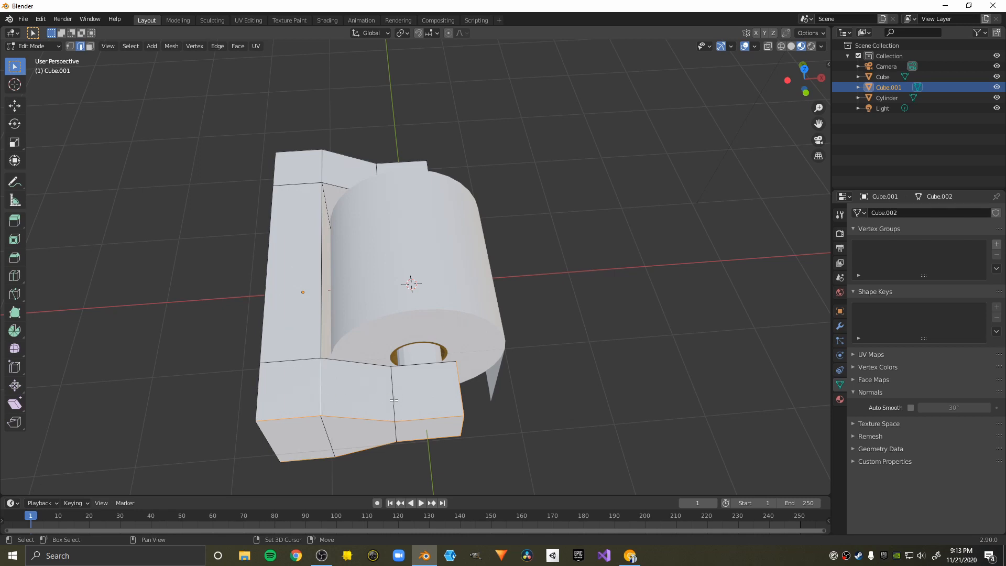
{"action": "middle_click_drag", "start_coordinate": [358, 384], "coordinate": [312, 395]}
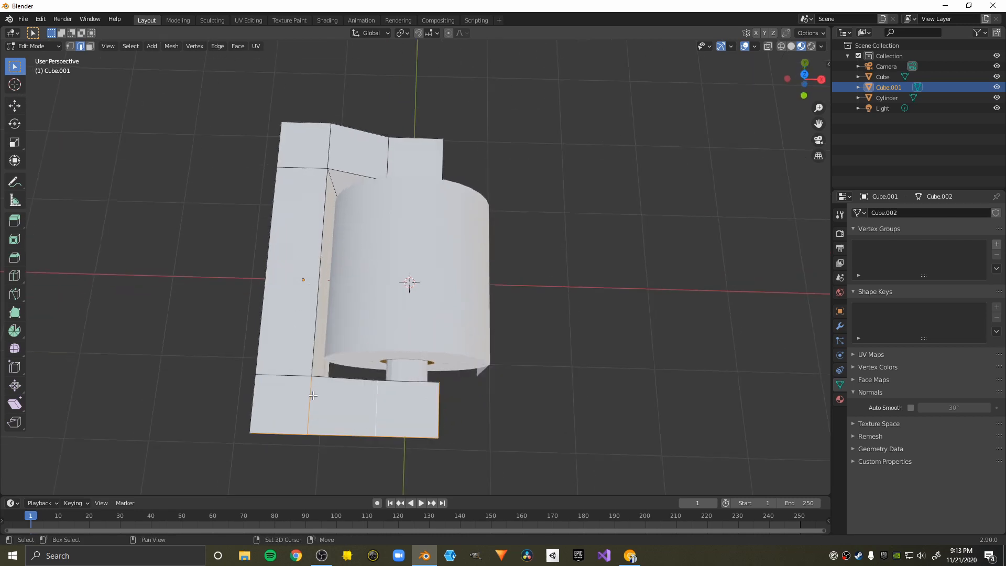
{"action": "left_click", "coordinate": [326, 147], "text": "ctrl"}
{"action": "middle_click_drag", "start_coordinate": [327, 147], "coordinate": [454, 251]}
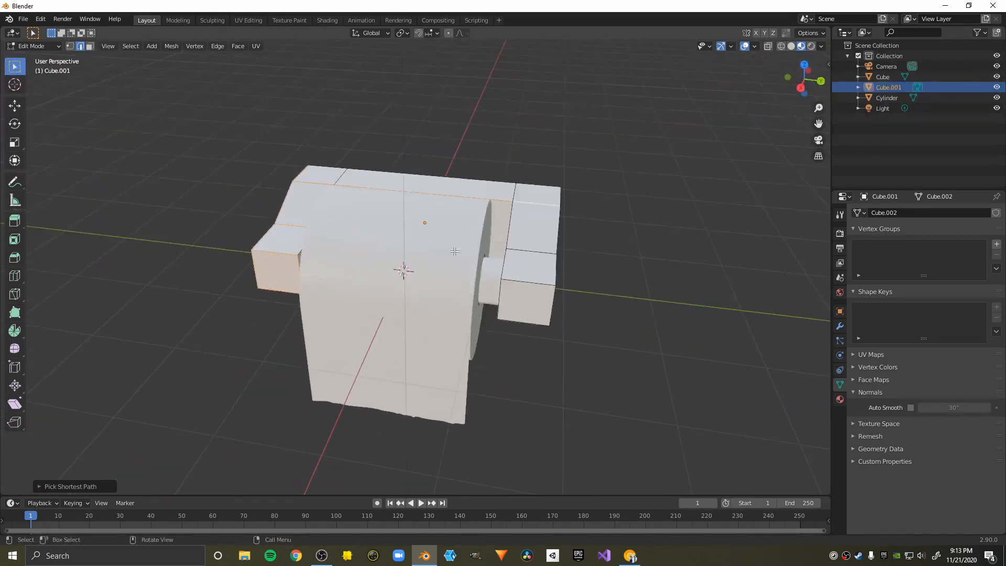
{"action": "left_click", "coordinate": [526, 256], "text": "shift"}
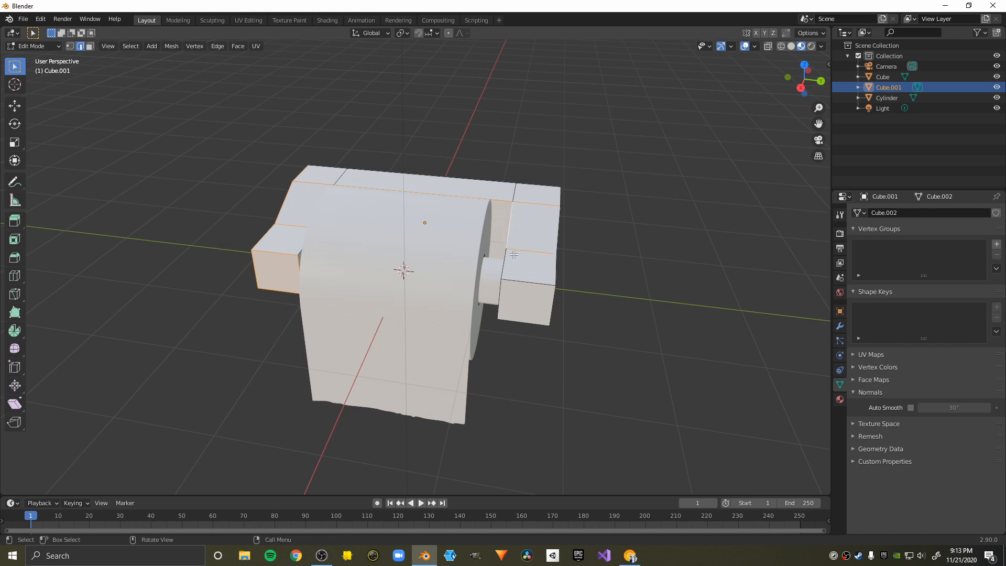
{"action": "left_click", "coordinate": [527, 282], "text": "ctrl"}
{"action": "middle_click_drag", "start_coordinate": [552, 305], "coordinate": [508, 209]}
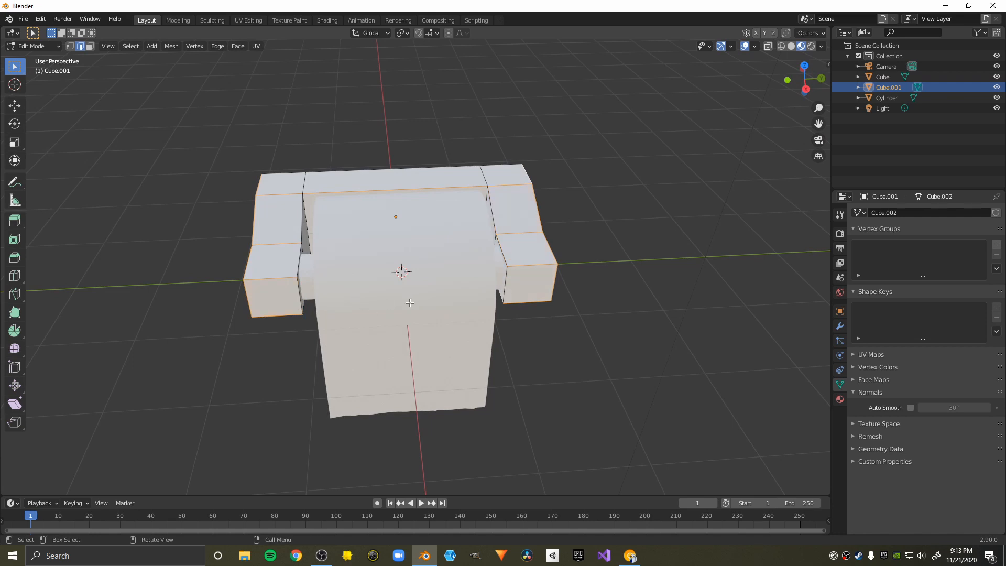
{"action": "middle_click_drag", "start_coordinate": [410, 303], "coordinate": [360, 220]}
{"action": "middle_click_drag", "start_coordinate": [456, 229], "coordinate": [345, 344]}
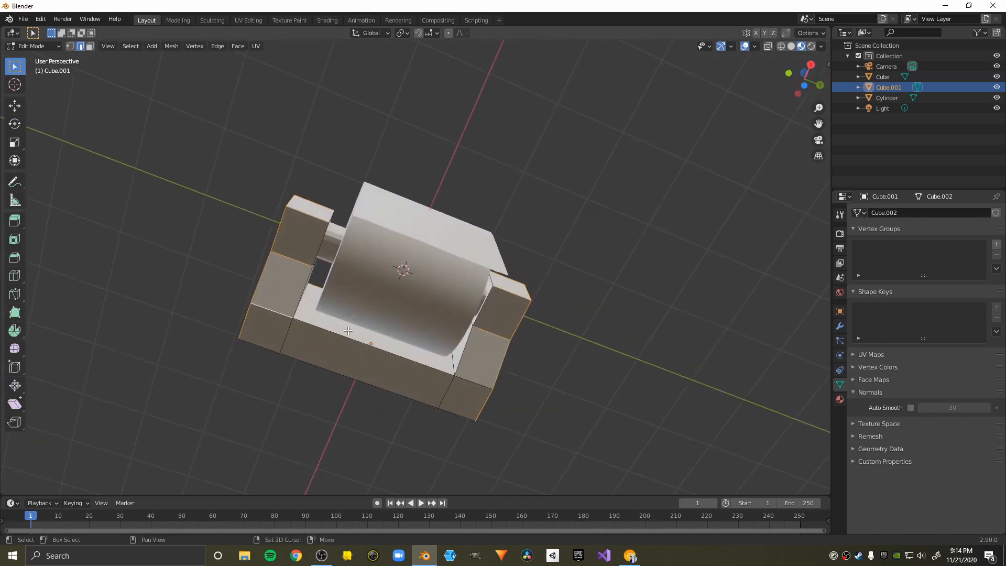
{"action": "middle_click_drag", "start_coordinate": [456, 252], "coordinate": [473, 382]}
Bevel the selected holder edges by about 0.14 m with 5 segments.
{"action": "key", "text": "ctrl+b"}
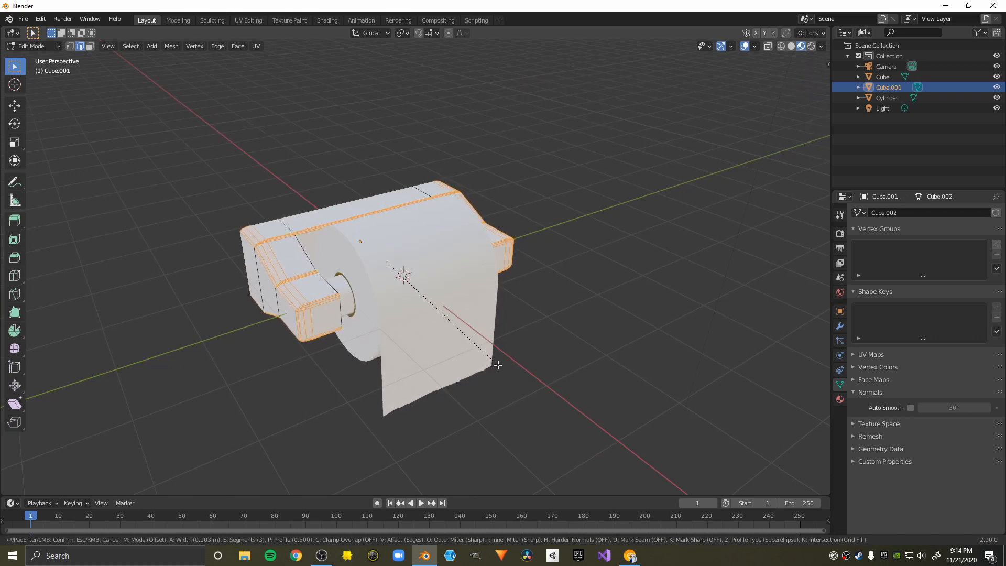
{"action": "scroll", "coordinate": [496, 364], "scroll_direction": "down", "scroll_amount": 1}
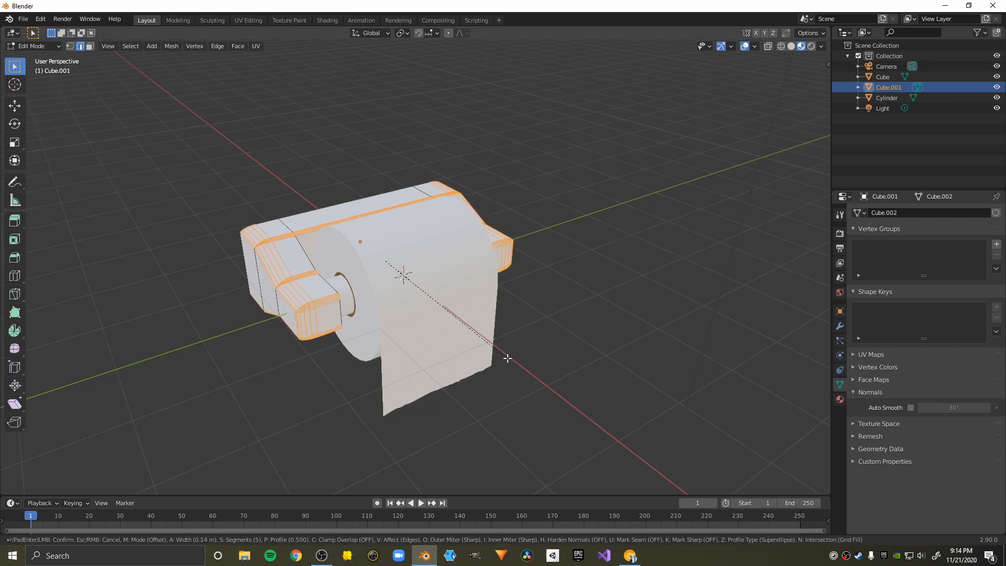
{"action": "left_click", "coordinate": [506, 355]}
{"action": "middle_click_drag", "start_coordinate": [506, 355], "coordinate": [564, 343]}
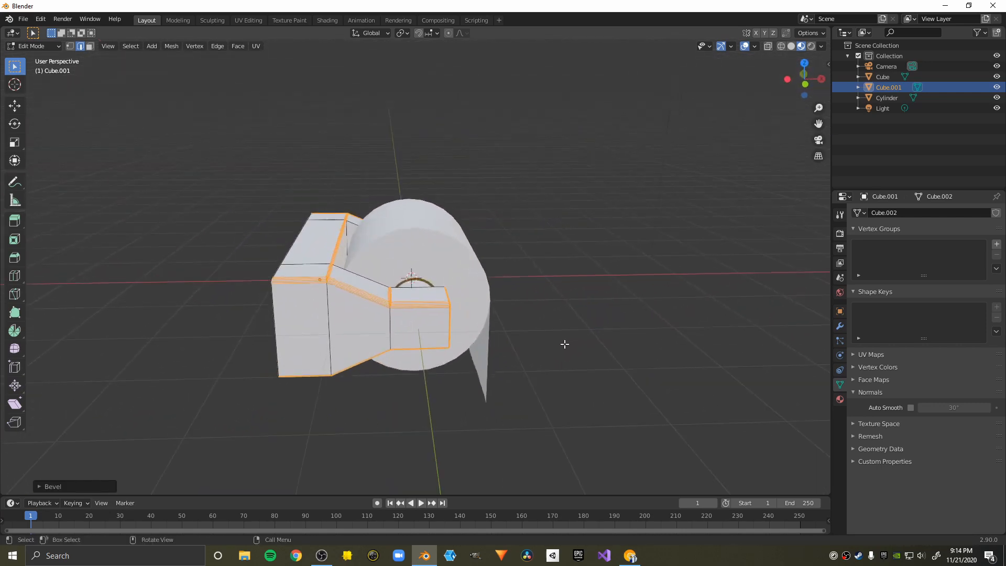
{"action": "scroll", "coordinate": [401, 226], "scroll_direction": "up", "scroll_amount": 5}
{"action": "scroll", "coordinate": [401, 225], "scroll_direction": "down", "scroll_amount": 4}
{"action": "middle_click_drag", "start_coordinate": [401, 215], "coordinate": [315, 234]}
{"action": "scroll", "coordinate": [325, 201], "scroll_direction": "down", "scroll_amount": 2}
In Object Mode, shade the holder smooth and enable Auto Smooth at 30° for it.
{"action": "left_click", "coordinate": [35, 45]}
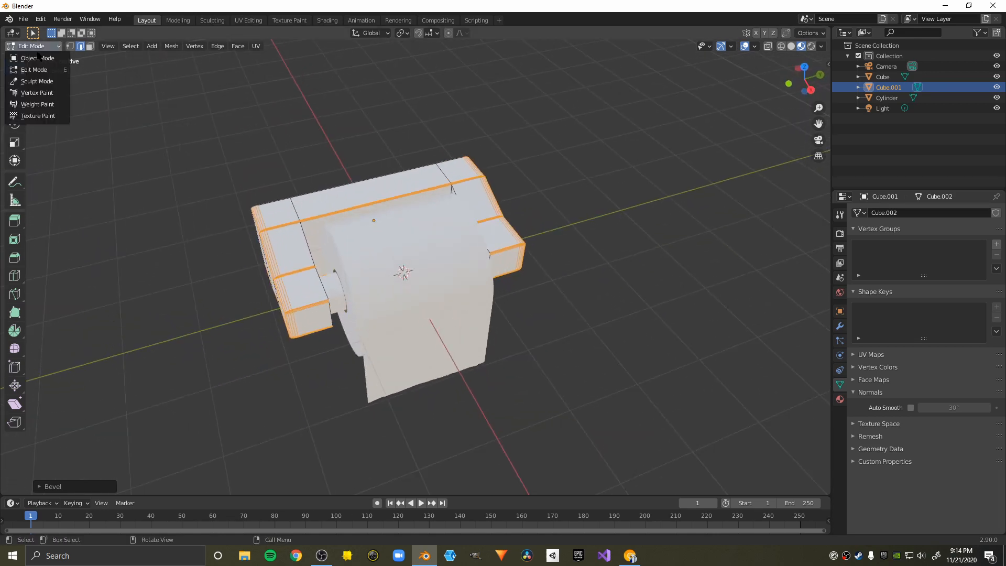
{"action": "left_click", "coordinate": [37, 59]}
{"action": "mouse_move", "coordinate": [476, 246]}
{"action": "middle_mouse_down"}
{"action": "mouse_move", "coordinate": [508, 214]}
{"action": "mouse_move", "coordinate": [576, 196]}
{"action": "mouse_move", "coordinate": [511, 232]}
{"action": "mouse_move", "coordinate": [397, 218]}
{"action": "mouse_move", "coordinate": [440, 272]}
{"action": "mouse_move", "coordinate": [475, 260]}
{"action": "middle_mouse_up"}
{"action": "right_click", "coordinate": [475, 261]}
{"action": "key", "text": "Escape"}
{"action": "scroll", "coordinate": [507, 275], "scroll_direction": "up", "scroll_amount": 5}
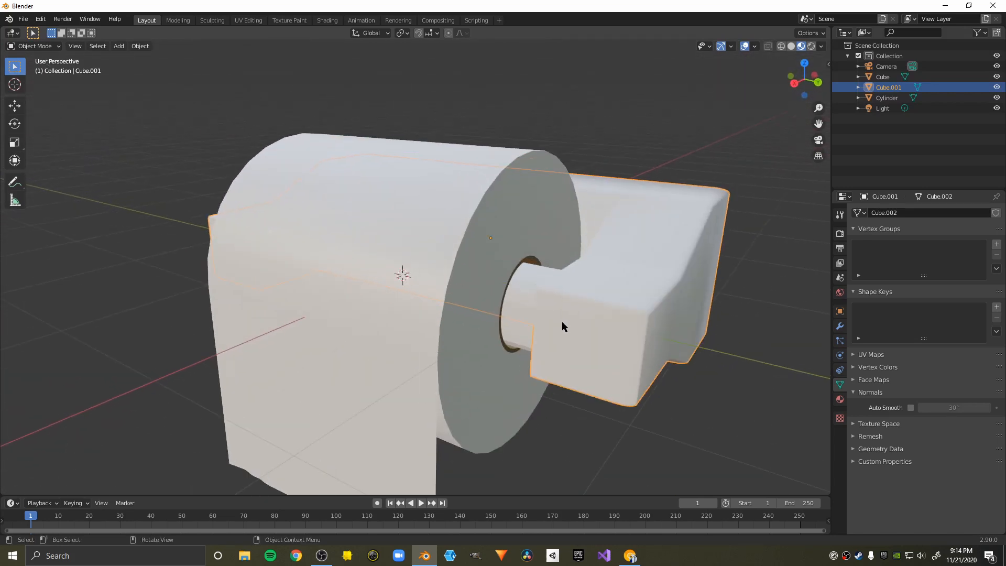
{"action": "left_click", "coordinate": [910, 407]}
Select the rod, shade it smooth and enable Auto Smooth at 30°.
{"action": "middle_click_drag", "start_coordinate": [694, 382], "coordinate": [437, 321]}
{"action": "left_click", "coordinate": [508, 278]}
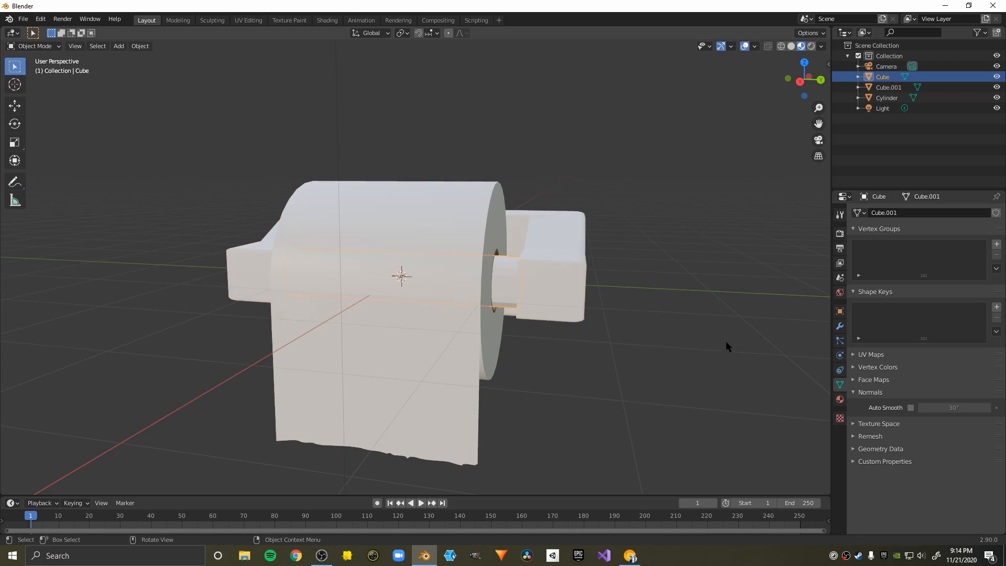
{"action": "right_click", "coordinate": [413, 250]}
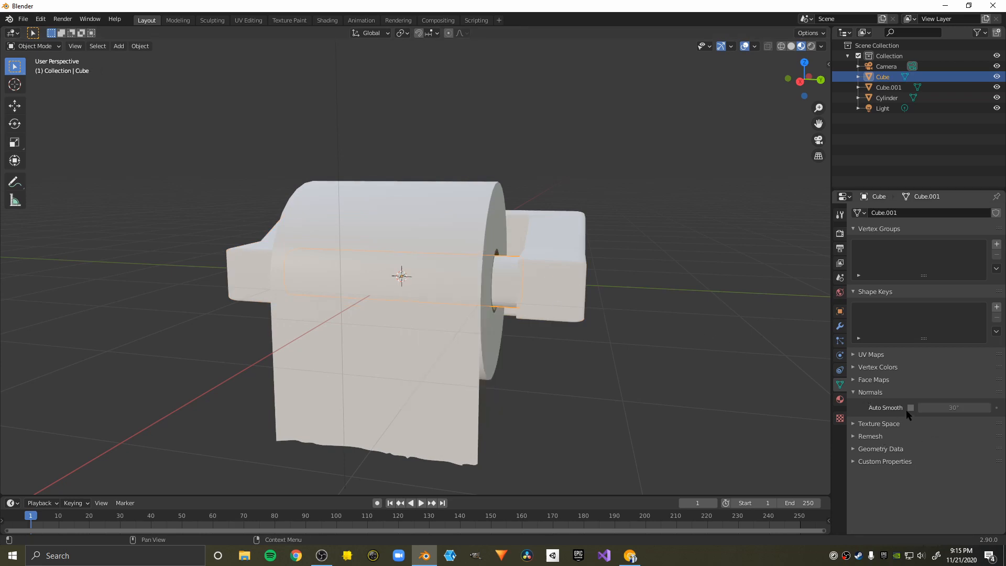
{"action": "middle_click_drag", "start_coordinate": [404, 290], "coordinate": [459, 268]}
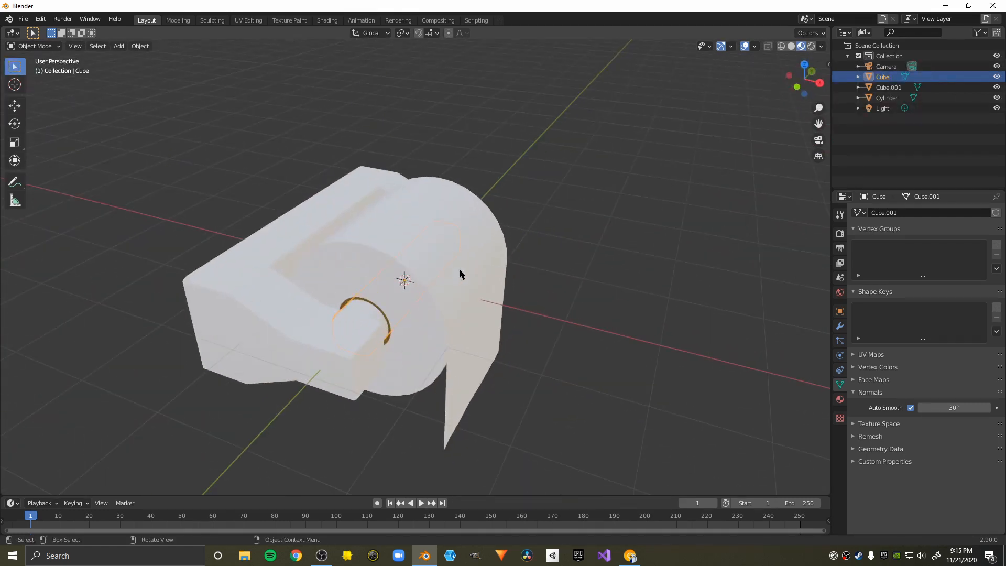
{"action": "scroll", "coordinate": [404, 350], "scroll_direction": "up", "scroll_amount": 3}
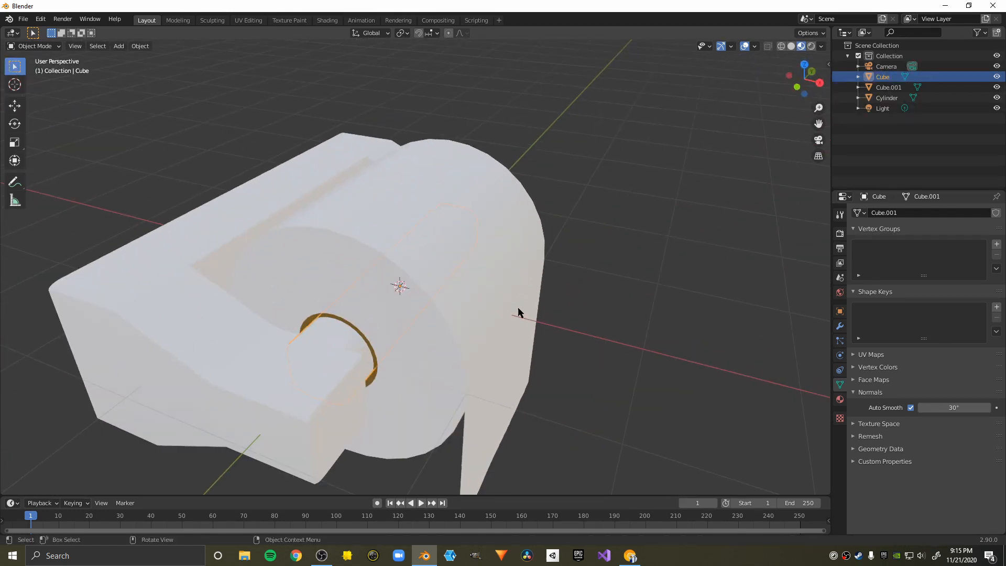
Create a new material on the holder and name it Metal.
{"action": "left_click", "coordinate": [839, 400]}
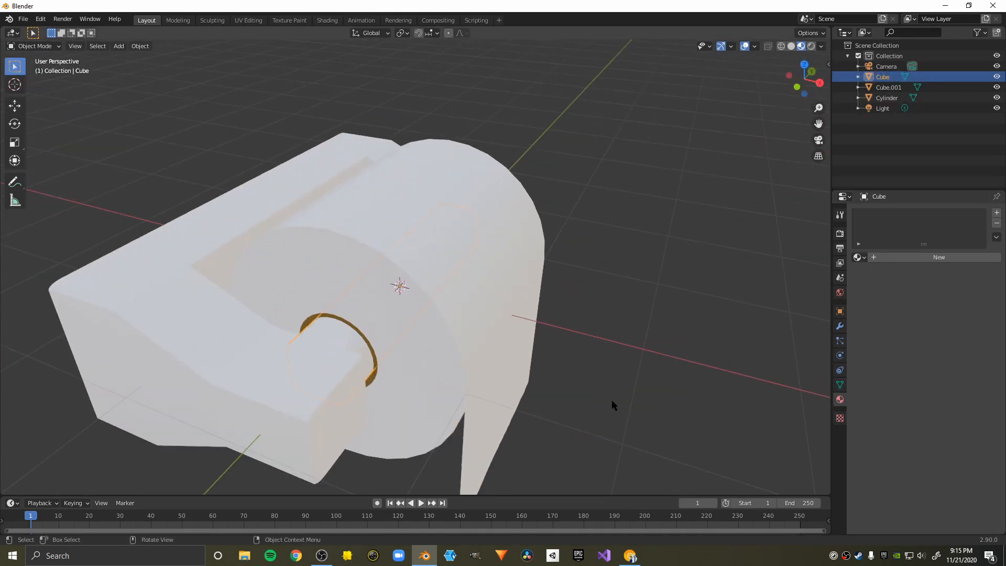
{"action": "left_click", "coordinate": [228, 366]}
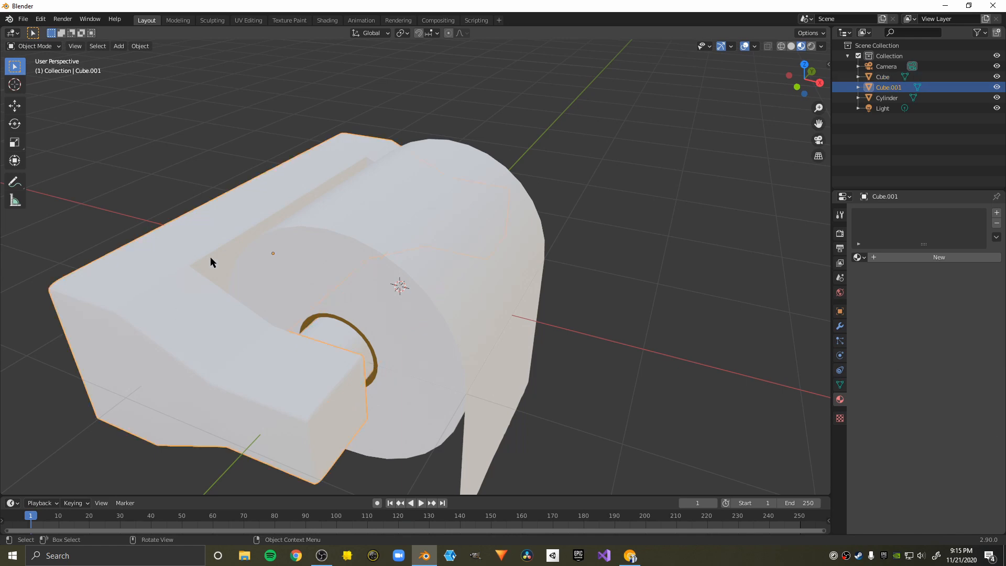
{"action": "left_click", "coordinate": [878, 260]}
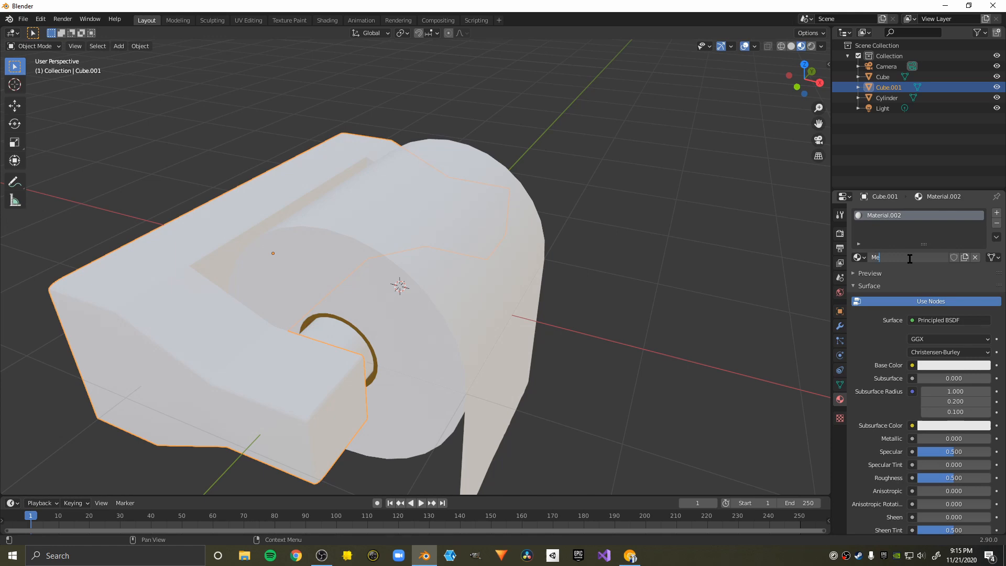
{"action": "key", "text": "Return"}
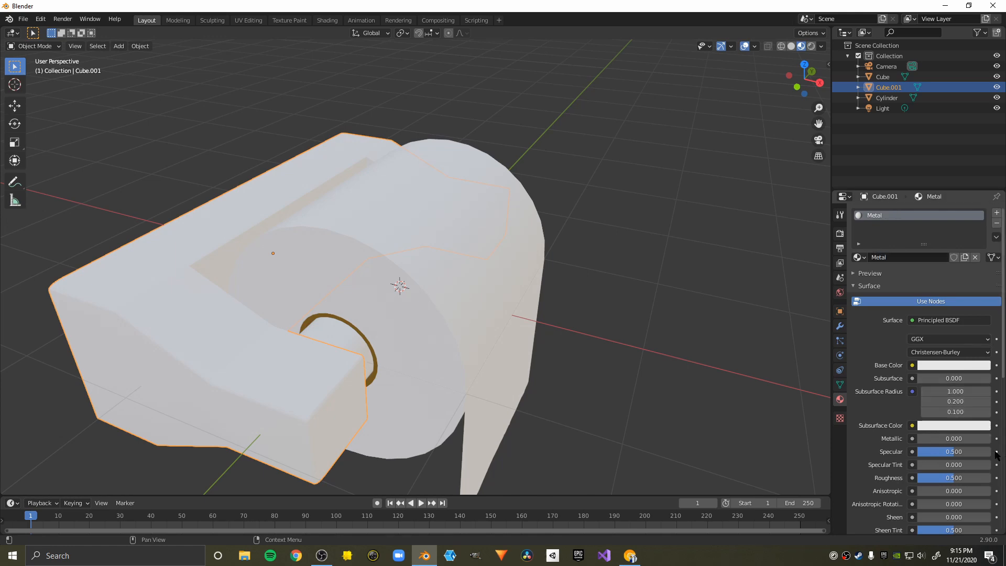
Set the Metal material's Metallic value to 1.000 and darken its base color to a medium gray.
{"action": "middle_click_drag", "start_coordinate": [550, 372], "coordinate": [390, 302]}
{"action": "left_click", "coordinate": [943, 426]}
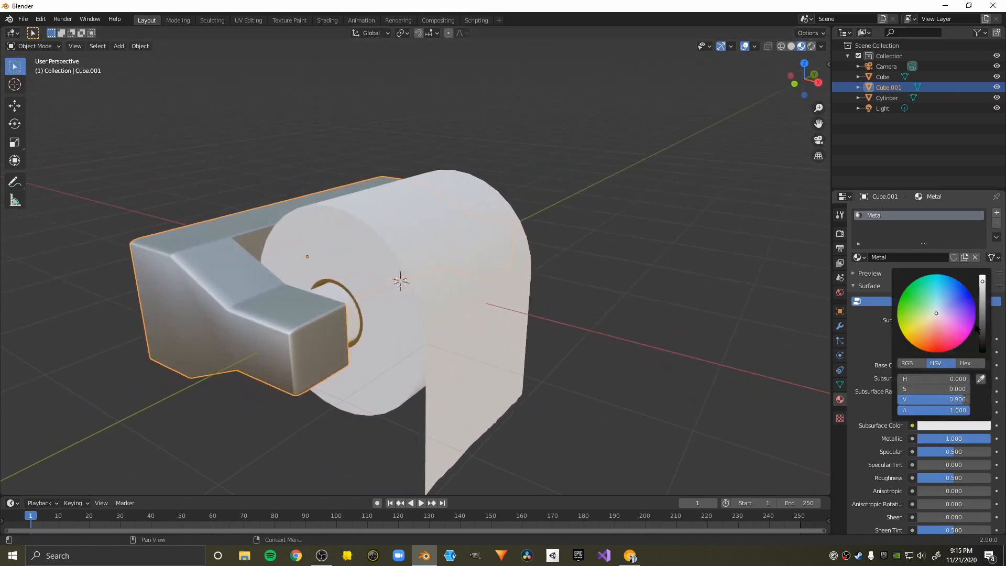
{"action": "left_click", "coordinate": [950, 366]}
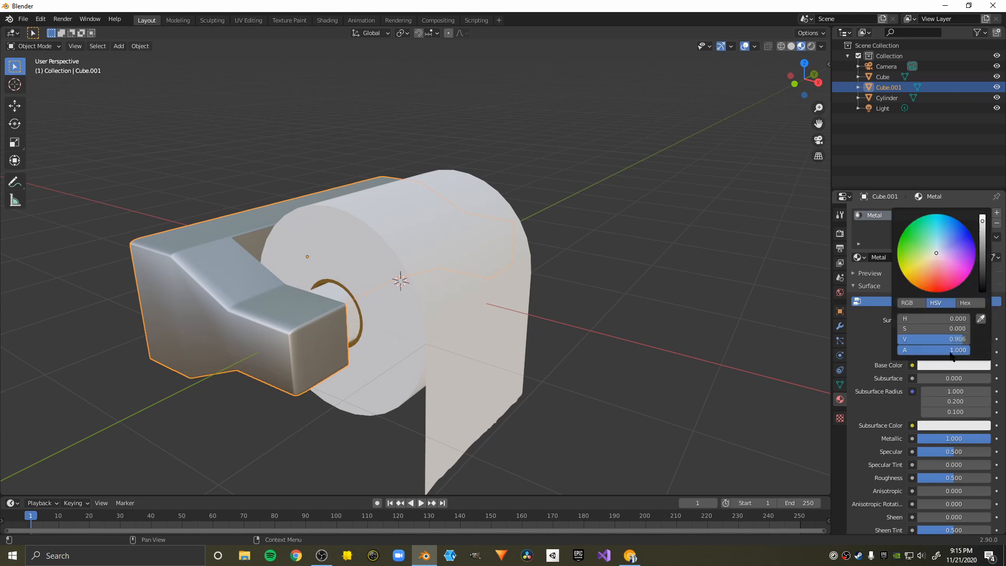
{"action": "mouse_move", "coordinate": [985, 245]}
{"action": "left_mouse_down"}
{"action": "mouse_move", "coordinate": [982, 283]}
{"action": "mouse_move", "coordinate": [983, 232]}
{"action": "mouse_move", "coordinate": [983, 252]}
{"action": "left_mouse_up"}
{"action": "scroll", "coordinate": [703, 316], "scroll_direction": "down", "scroll_amount": 3}
{"action": "middle_click_drag", "start_coordinate": [703, 316], "coordinate": [637, 357]}
{"action": "scroll", "coordinate": [576, 345], "scroll_direction": "up", "scroll_amount": 5}
{"action": "middle_click_drag", "start_coordinate": [523, 333], "coordinate": [555, 289]}
Assign the existing Metal material to the rod.
{"action": "scroll", "coordinate": [570, 278], "scroll_direction": "down", "scroll_amount": 4}
{"action": "mouse_move", "coordinate": [469, 297]}
{"action": "middle_mouse_down"}
{"action": "mouse_move", "coordinate": [523, 267]}
{"action": "mouse_move", "coordinate": [475, 292]}
{"action": "middle_mouse_up"}
{"action": "scroll", "coordinate": [476, 293], "scroll_direction": "down", "scroll_amount": 2}
{"action": "left_click", "coordinate": [304, 285]}
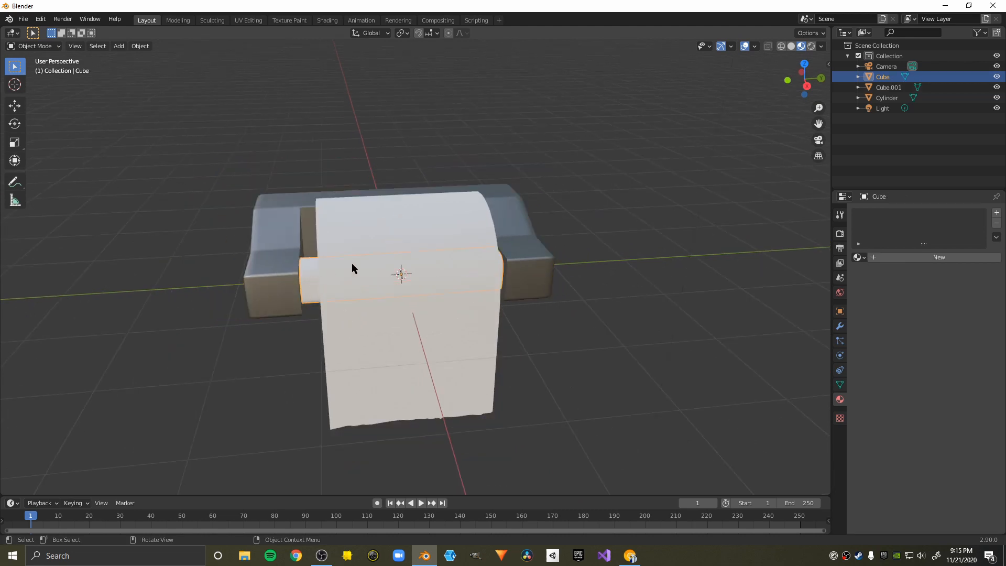
{"action": "left_click", "coordinate": [859, 257]}
{"action": "left_click", "coordinate": [874, 293]}
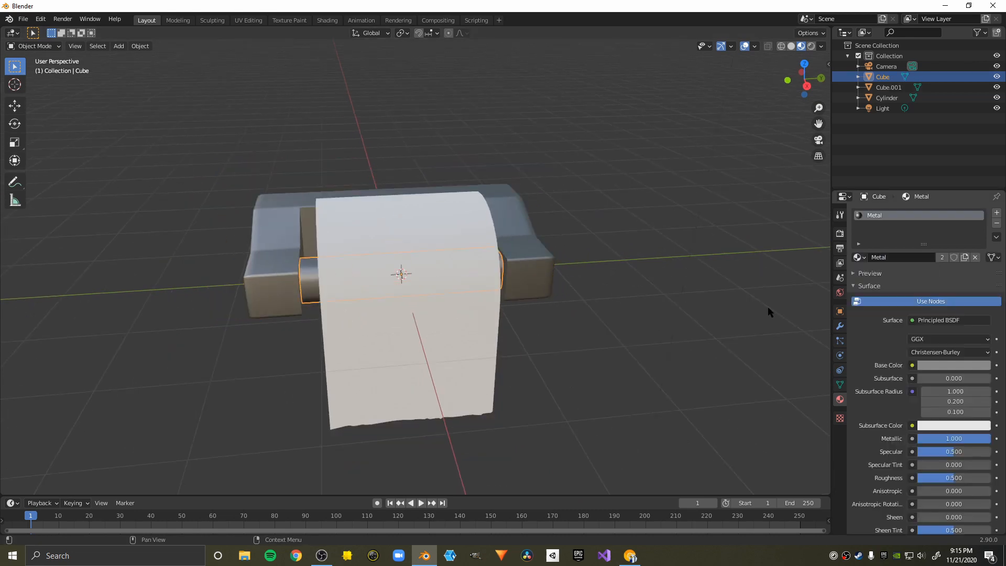
Select the paper roll and set its white material's Transmission to about 0.277.
{"action": "scroll", "coordinate": [464, 353], "scroll_direction": "up", "scroll_amount": 4}
{"action": "mouse_move", "coordinate": [393, 272]}
{"action": "middle_mouse_down"}
{"action": "mouse_move", "coordinate": [407, 259]}
{"action": "mouse_move", "coordinate": [375, 264]}
{"action": "middle_mouse_up"}
{"action": "left_click", "coordinate": [372, 263]}
{"action": "scroll", "coordinate": [367, 276], "scroll_direction": "up", "scroll_amount": 4}
{"action": "scroll", "coordinate": [367, 277], "scroll_direction": "down", "scroll_amount": 1}
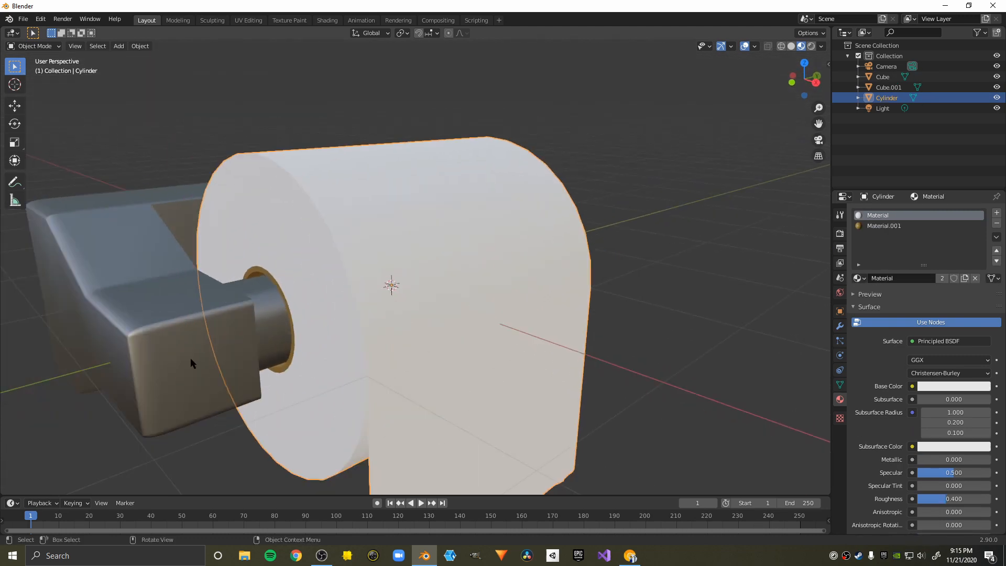
{"action": "scroll", "coordinate": [946, 384], "scroll_direction": "down", "scroll_amount": 5}
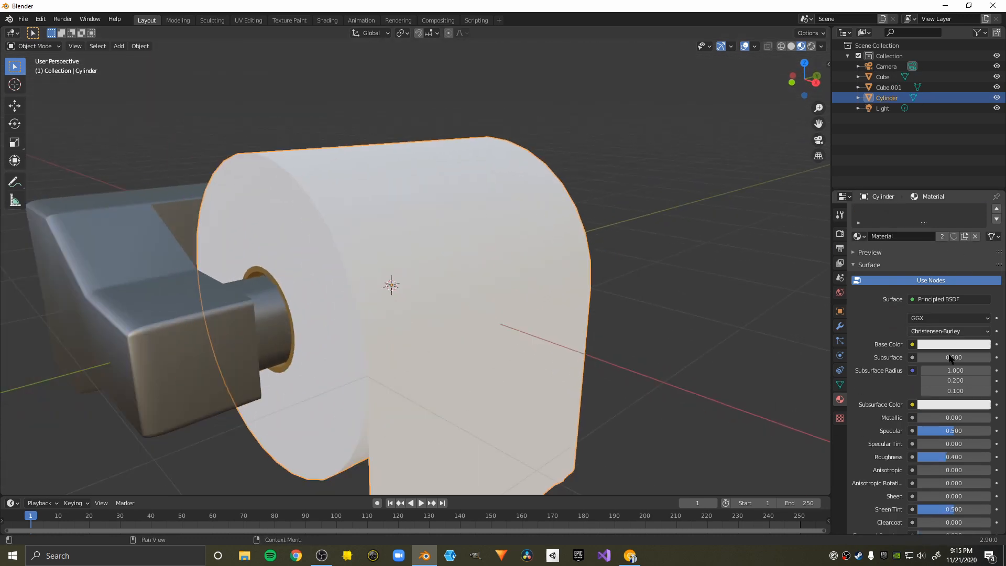
{"action": "scroll", "coordinate": [946, 384], "scroll_direction": "down", "scroll_amount": 1}
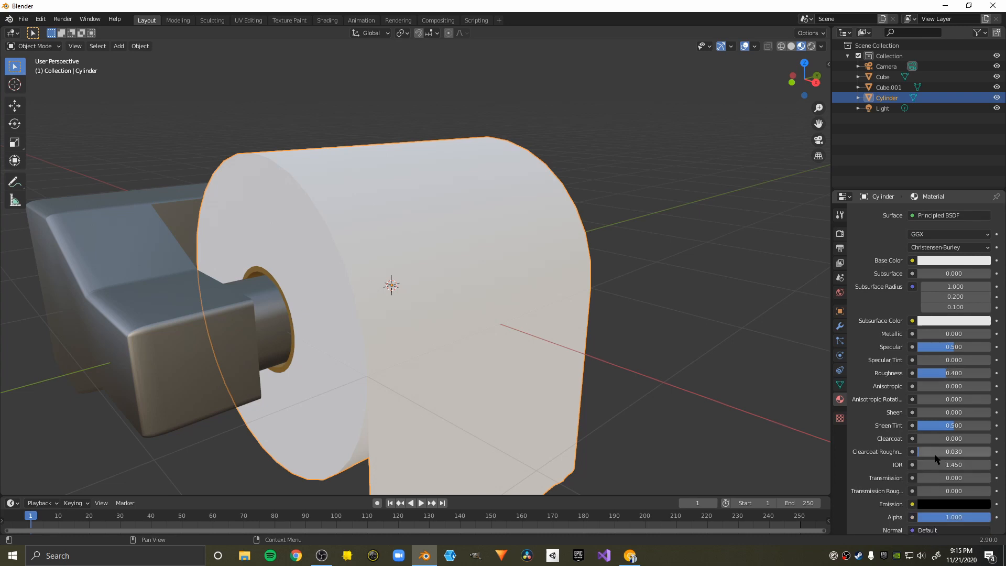
{"action": "mouse_move", "coordinate": [938, 478]}
{"action": "left_mouse_down"}
{"action": "mouse_move", "coordinate": [987, 477]}
{"action": "mouse_move", "coordinate": [937, 478]}
{"action": "left_mouse_up"}
{"action": "scroll", "coordinate": [549, 229], "scroll_direction": "down", "scroll_amount": 3}
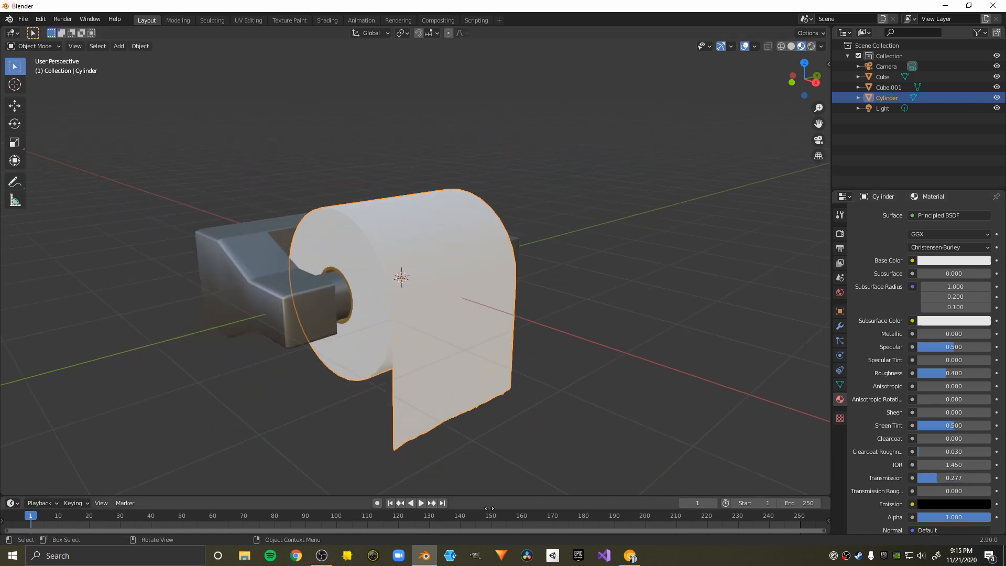
Frame the roll and holder from an angled front view and align the camera to that view.
{"action": "middle_click_drag", "start_coordinate": [500, 445], "coordinate": [441, 372]}
{"action": "scroll", "coordinate": [447, 360], "scroll_direction": "up", "scroll_amount": 2}
{"action": "scroll", "coordinate": [461, 443], "scroll_direction": "down", "scroll_amount": 1}
{"action": "scroll", "coordinate": [441, 372], "scroll_direction": "down", "scroll_amount": 2}
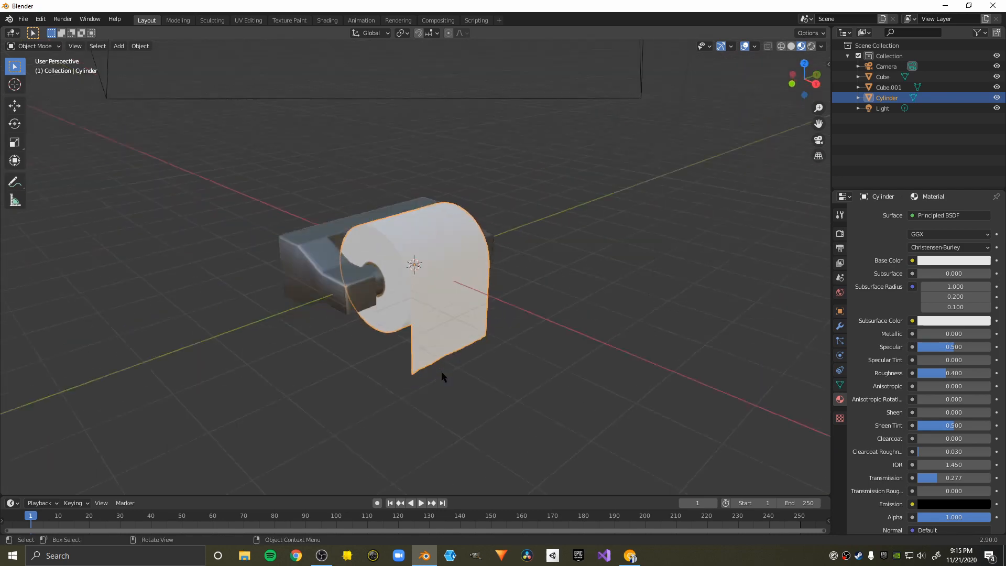
{"action": "key", "text": "KP_0"}
{"action": "scroll", "coordinate": [432, 371], "scroll_direction": "up", "scroll_amount": 3}
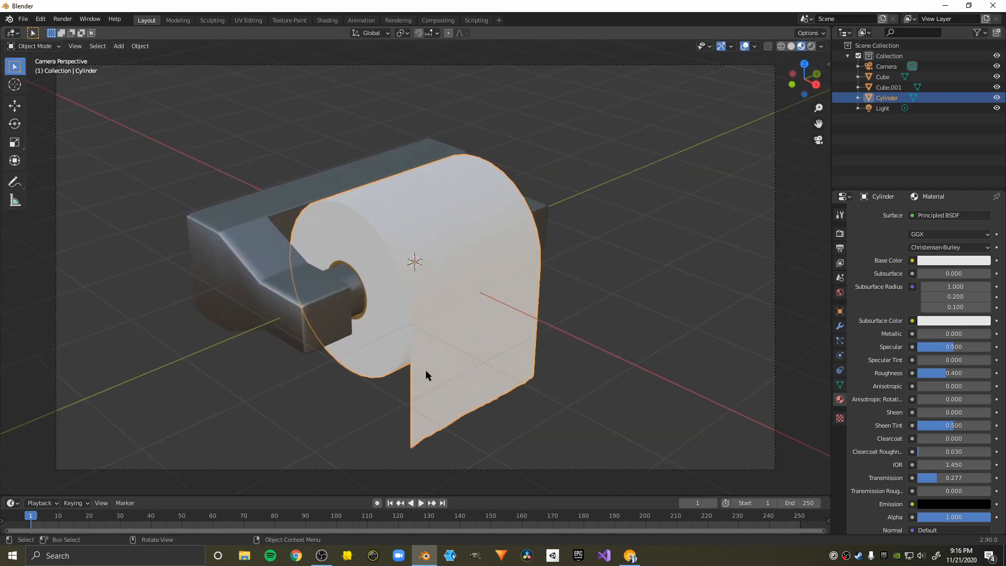
Switch the render engine to Cycles and set the device to GPU Compute.
{"action": "middle_click_drag", "start_coordinate": [450, 391], "coordinate": [417, 366]}
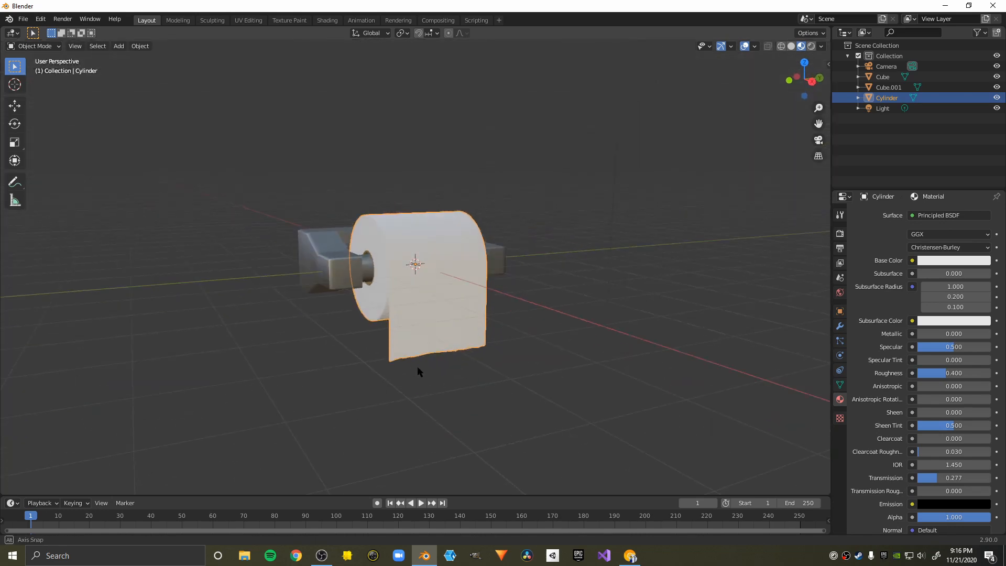
{"action": "scroll", "coordinate": [412, 362], "scroll_direction": "up", "scroll_amount": 5}
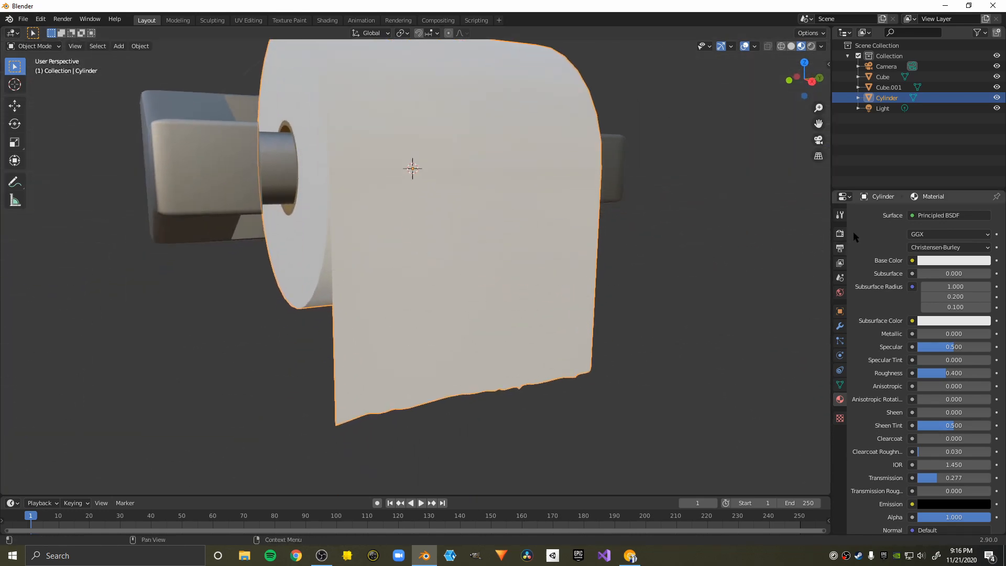
{"action": "left_click", "coordinate": [827, 233]}
{"action": "left_click", "coordinate": [839, 233]}
{"action": "left_click", "coordinate": [934, 213]}
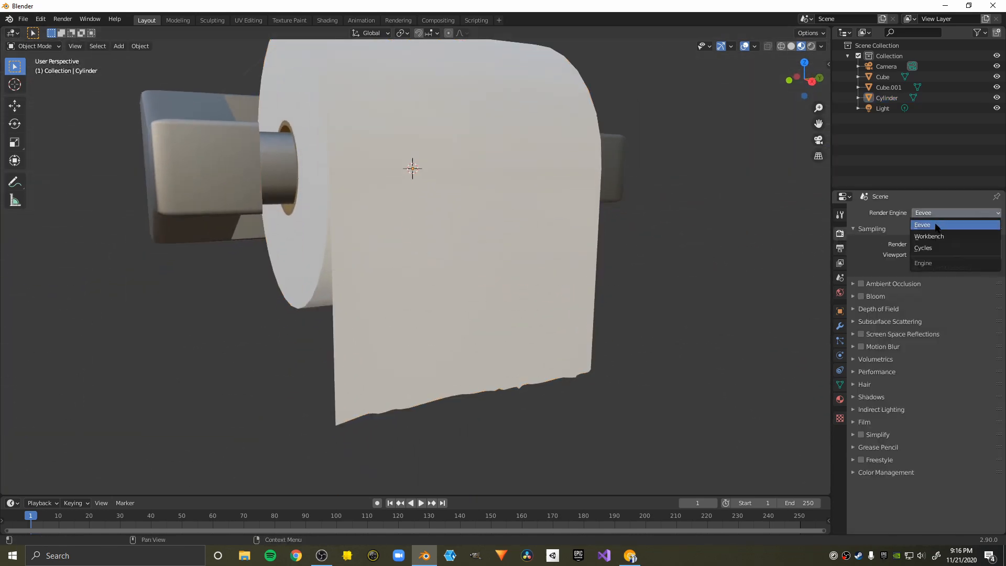
{"action": "left_click", "coordinate": [937, 241]}
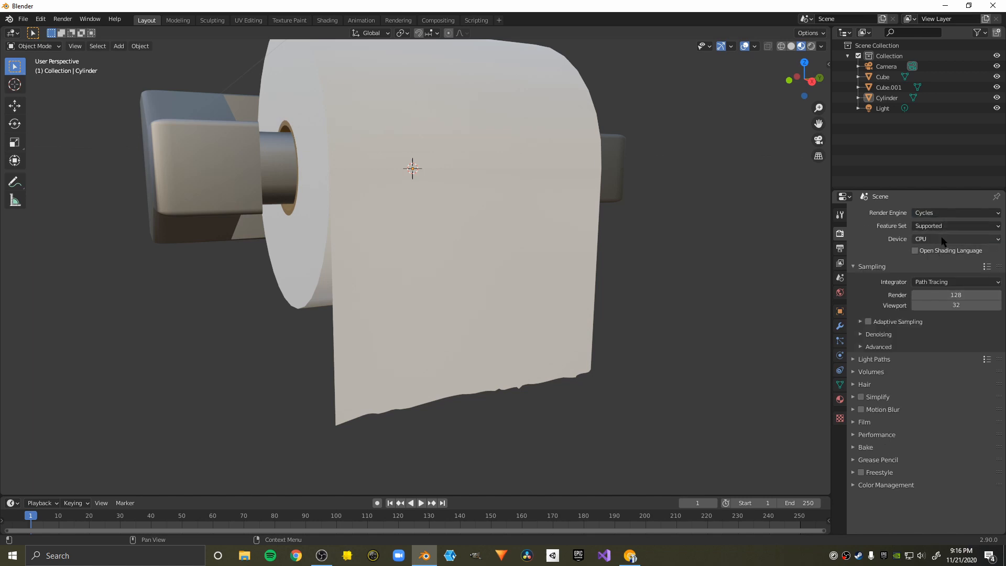
{"action": "left_click", "coordinate": [944, 239]}
{"action": "left_click", "coordinate": [931, 262]}
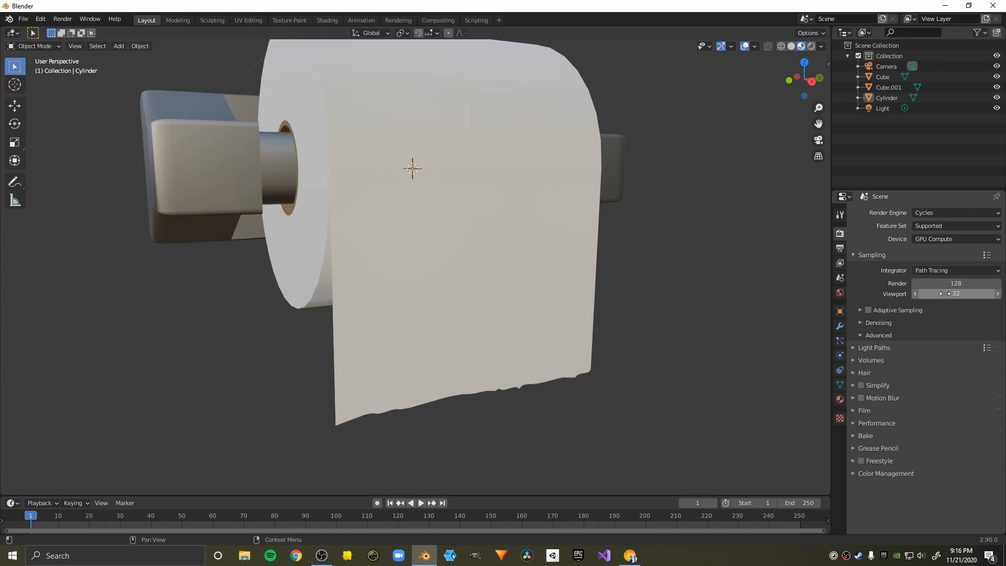
Preview the roll and holder in Rendered viewport shading.
{"action": "key", "text": "z"}
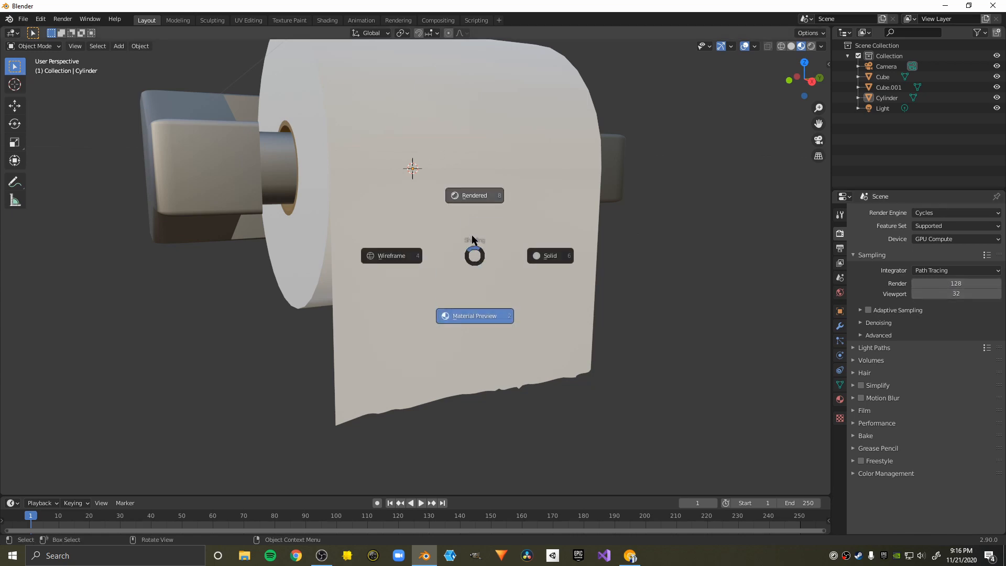
{"action": "left_click", "coordinate": [473, 210]}
{"action": "scroll", "coordinate": [501, 227], "scroll_direction": "down", "scroll_amount": 3}
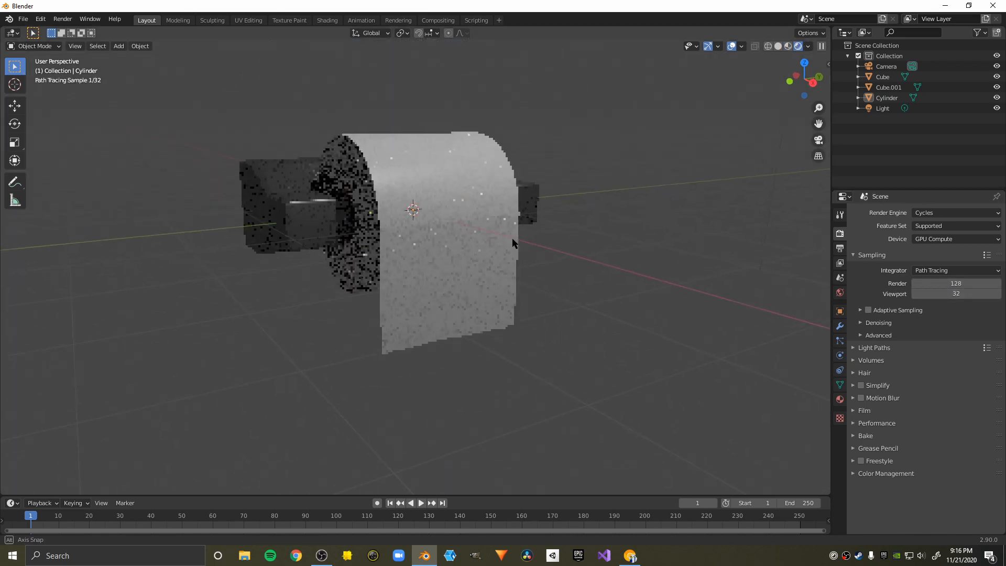
{"action": "scroll", "coordinate": [510, 228], "scroll_direction": "up", "scroll_amount": 3}
{"action": "middle_click_drag", "start_coordinate": [511, 227], "coordinate": [382, 163]}
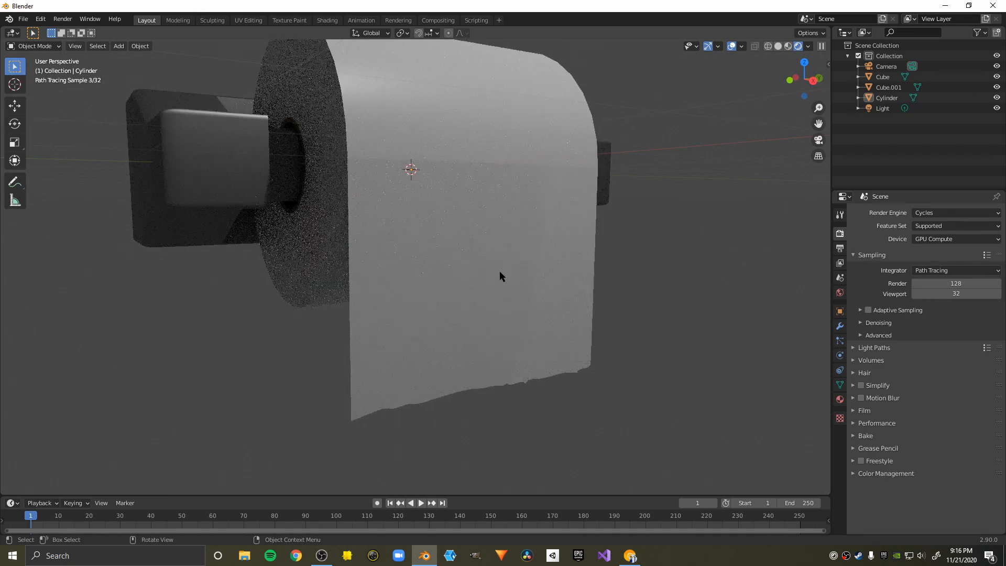
Set the Roughness of the paper roll's white material to 1.000.
{"action": "left_click", "coordinate": [840, 399]}
{"action": "left_click_drag", "start_coordinate": [947, 347], "coordinate": [990, 346]}
{"action": "scroll", "coordinate": [680, 284], "scroll_direction": "down", "scroll_amount": 1}
{"action": "middle_click_drag", "start_coordinate": [681, 283], "coordinate": [704, 285]}
{"action": "scroll", "coordinate": [637, 281], "scroll_direction": "up", "scroll_amount": 3}
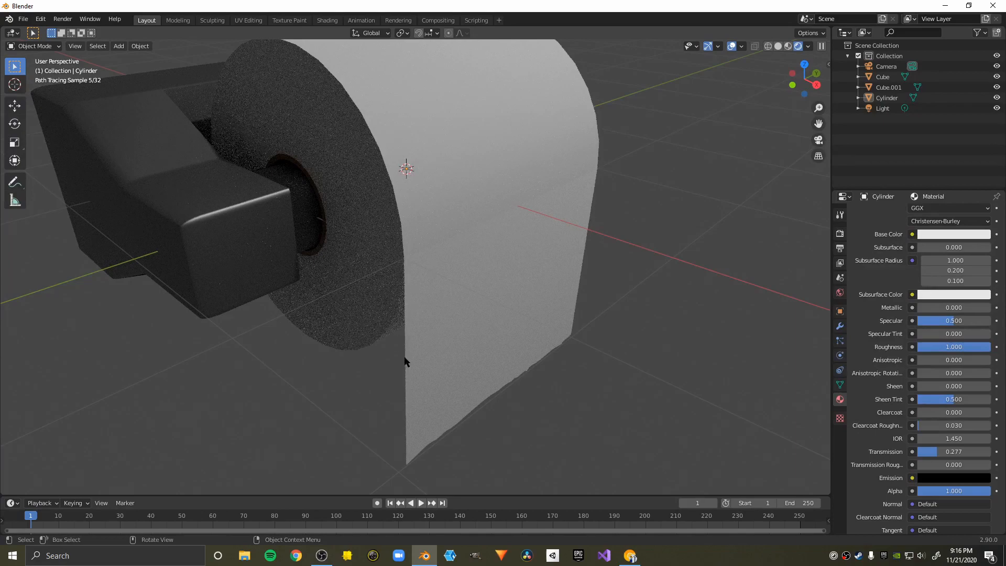
Raise the Transmission of the roll's white material to about 0.489.
{"action": "scroll", "coordinate": [473, 307], "scroll_direction": "down", "scroll_amount": 3}
{"action": "middle_click_drag", "start_coordinate": [474, 307], "coordinate": [450, 318]}
{"action": "scroll", "coordinate": [451, 319], "scroll_direction": "up", "scroll_amount": 1}
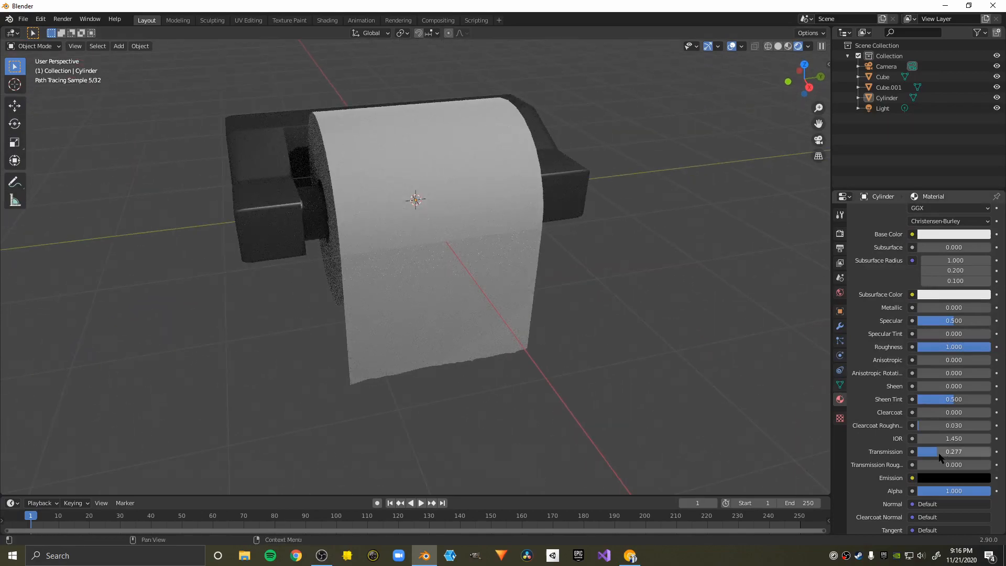
{"action": "mouse_move", "coordinate": [939, 457]}
{"action": "left_mouse_down"}
{"action": "mouse_move", "coordinate": [962, 457]}
{"action": "mouse_move", "coordinate": [952, 452]}
{"action": "left_mouse_up"}
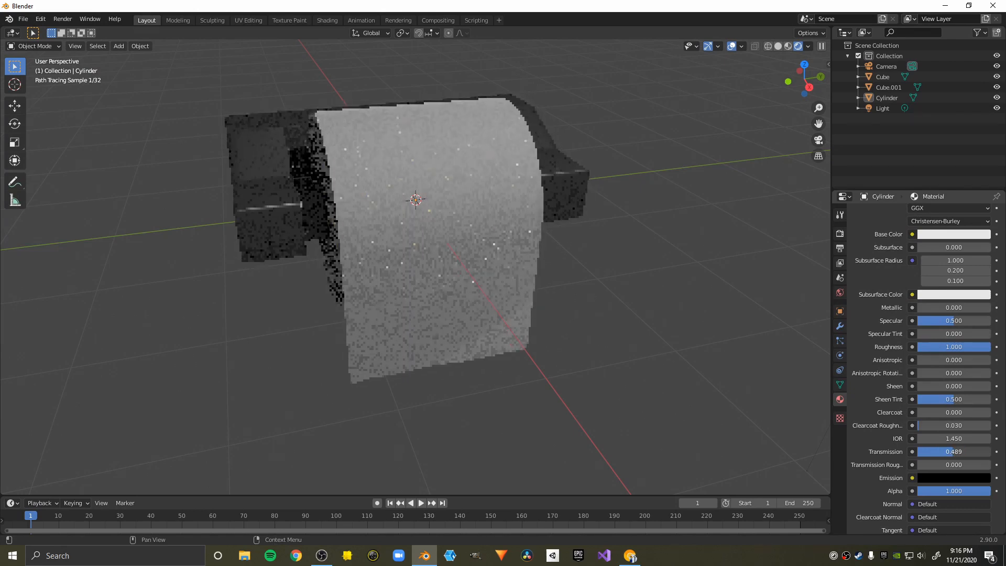
Return the viewport to Material Preview shading and inspect the roll and torn sheet.
{"action": "mouse_move", "coordinate": [84, 335]}
{"action": "middle_mouse_down"}
{"action": "mouse_move", "coordinate": [260, 341]}
{"action": "mouse_move", "coordinate": [216, 323]}
{"action": "mouse_move", "coordinate": [238, 305]}
{"action": "middle_mouse_up"}
{"action": "key", "text": "z"}
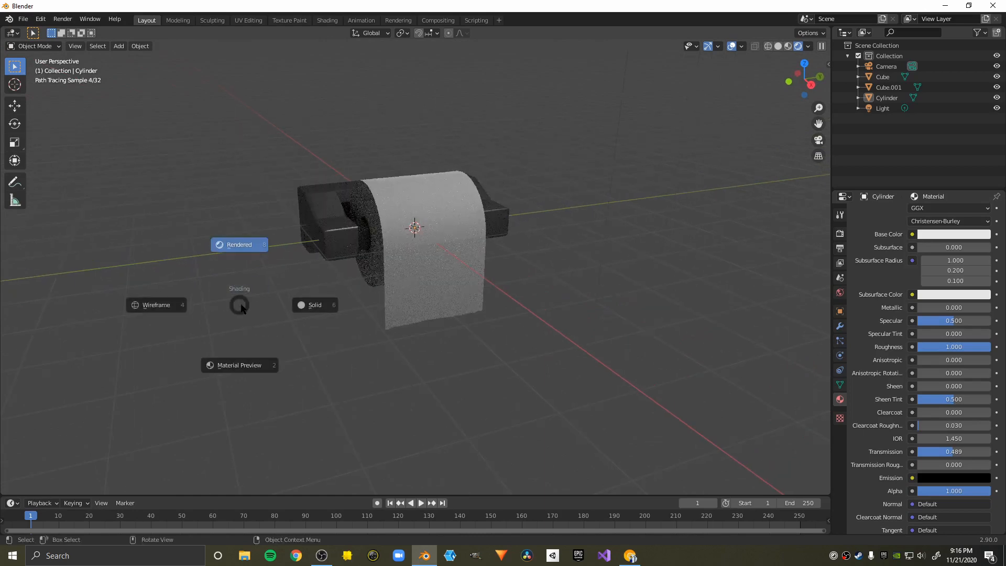
{"action": "left_click", "coordinate": [239, 365]}
{"action": "middle_click_drag", "start_coordinate": [317, 307], "coordinate": [375, 331]}
{"action": "scroll", "coordinate": [378, 330], "scroll_direction": "up", "scroll_amount": 6}
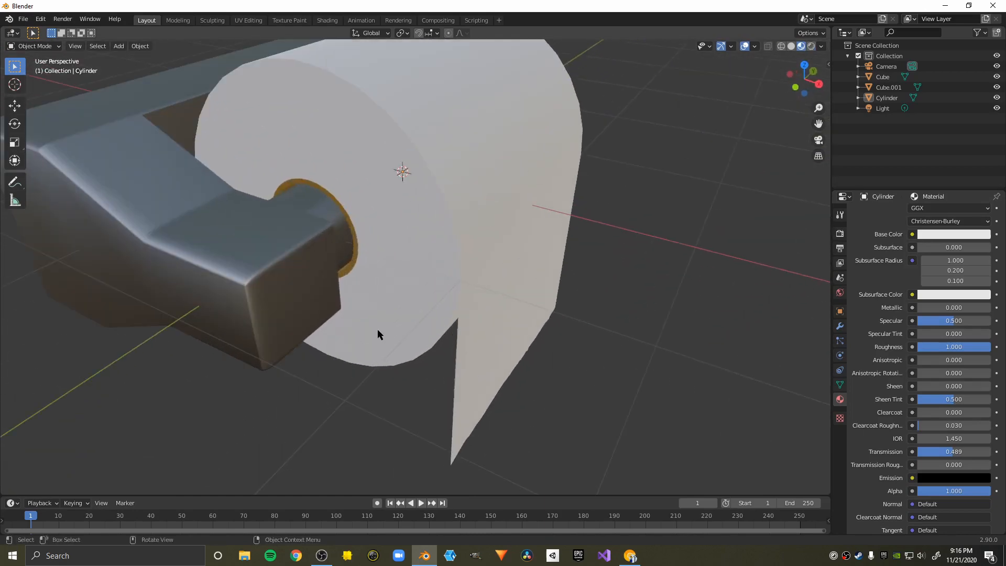
{"action": "scroll", "coordinate": [378, 330], "scroll_direction": "down", "scroll_amount": 5}
{"action": "middle_click_drag", "start_coordinate": [512, 359], "coordinate": [464, 313]}
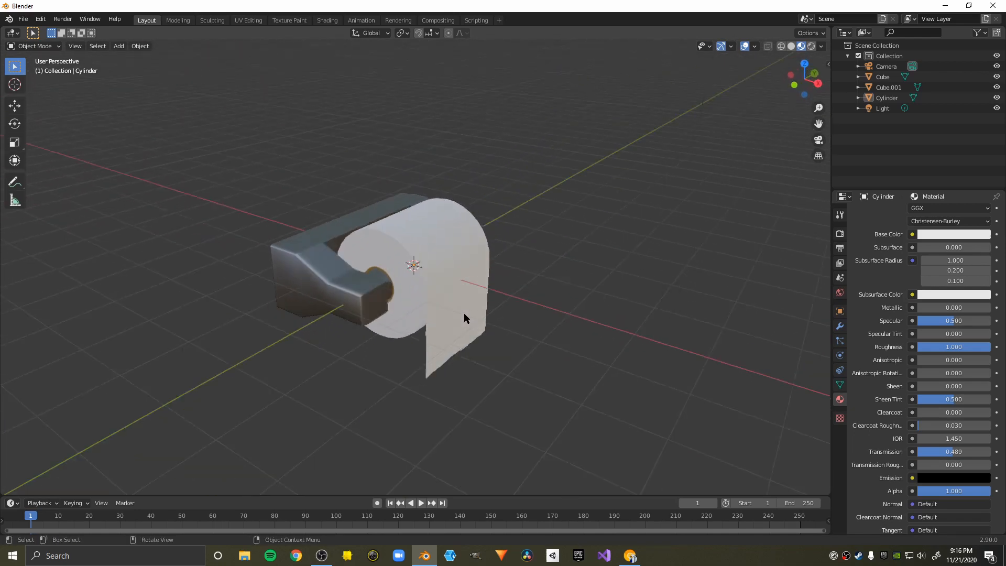
Set the Roughness of the roll's brown core material, Material.001, to 1.000.
{"action": "key", "text": "KP_0"}
{"action": "scroll", "coordinate": [870, 294], "scroll_direction": "up", "scroll_amount": 6}
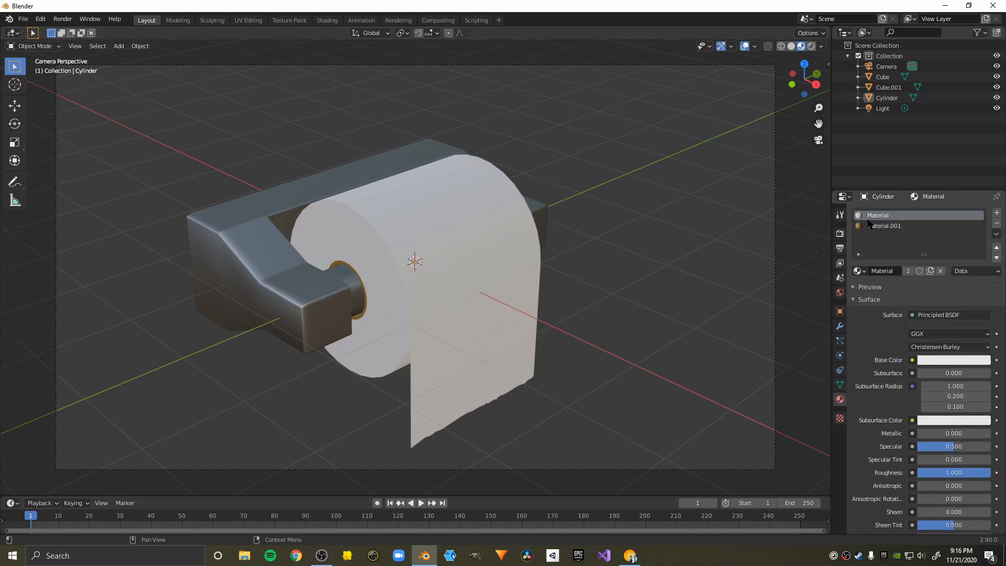
{"action": "left_click", "coordinate": [867, 226]}
{"action": "scroll", "coordinate": [971, 512], "scroll_direction": "down", "scroll_amount": 1}
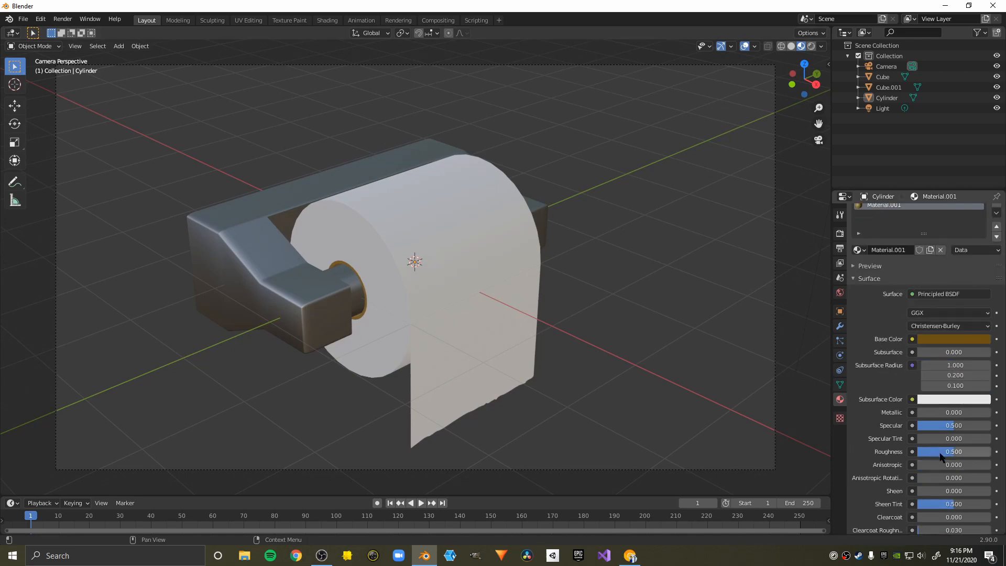
{"action": "scroll", "coordinate": [259, 282], "scroll_direction": "up", "scroll_amount": 3}
{"action": "scroll", "coordinate": [259, 282], "scroll_direction": "down", "scroll_amount": 3}
{"action": "mouse_move", "coordinate": [259, 282]}
{"action": "middle_mouse_down"}
{"action": "mouse_move", "coordinate": [318, 265]}
{"action": "mouse_move", "coordinate": [263, 278]}
{"action": "middle_mouse_up"}
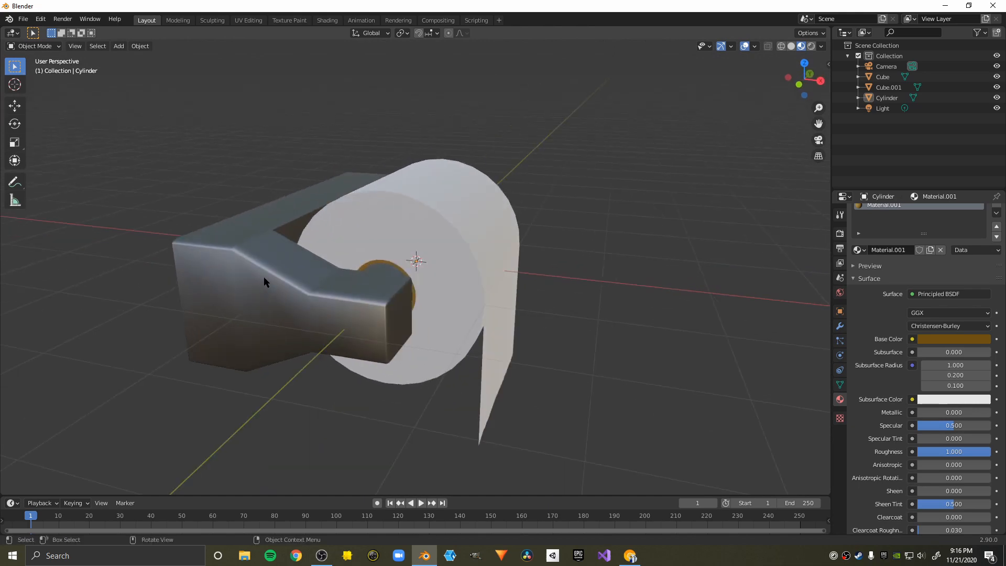
Select the camera from its own view and set its focal length to 24 mm.
{"action": "key", "text": "KP_0"}
{"action": "scroll", "coordinate": [268, 271], "scroll_direction": "down", "scroll_amount": 2}
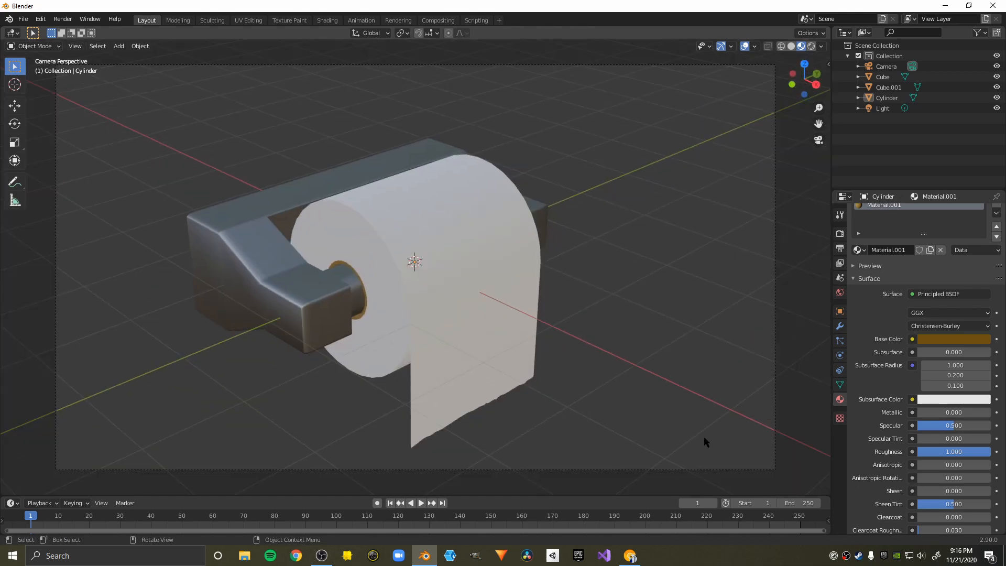
{"action": "scroll", "coordinate": [548, 320], "scroll_direction": "down", "scroll_amount": 1}
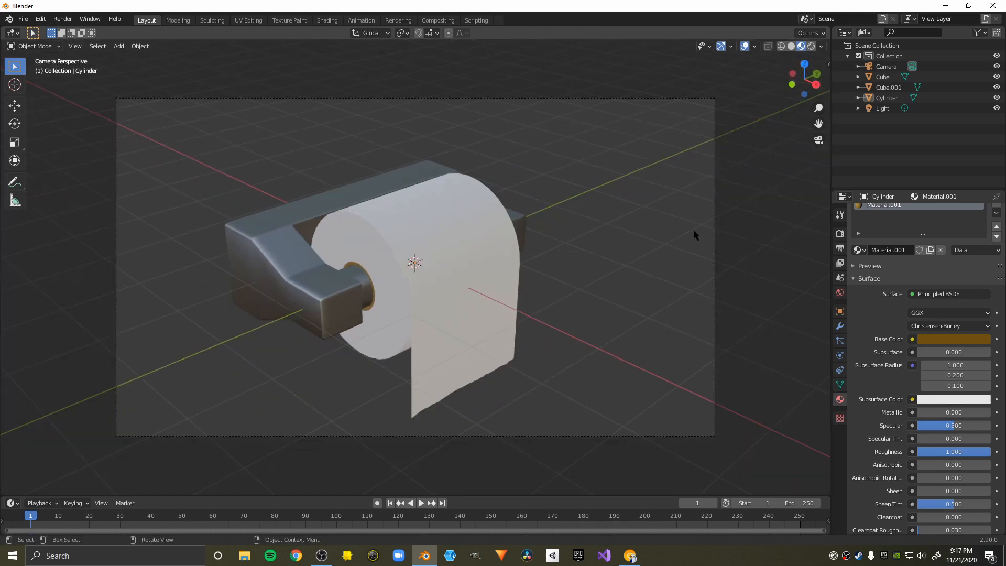
{"action": "left_click", "coordinate": [713, 232]}
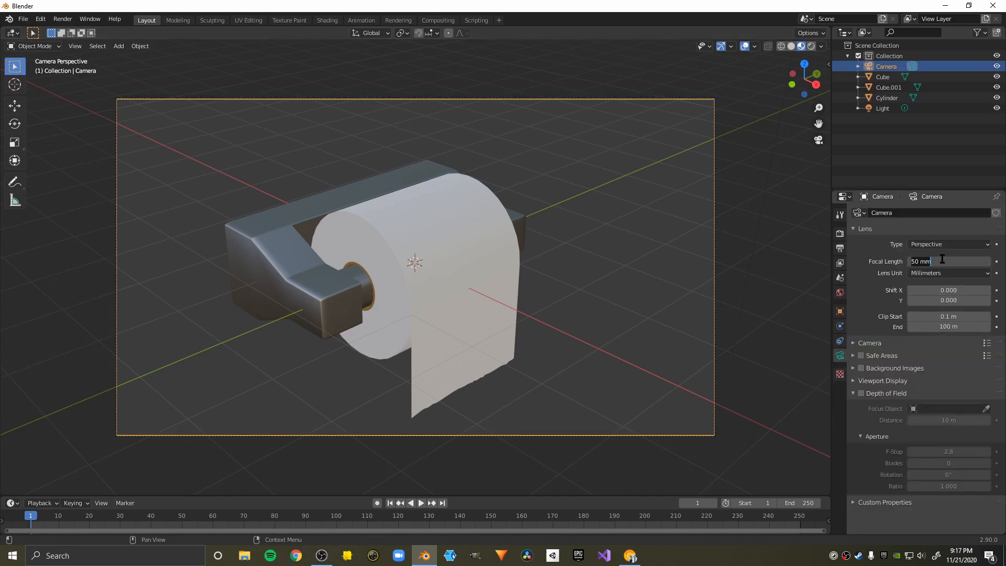
{"action": "key", "text": "ctrl+a"}
{"action": "type", "text": "24"}
{"action": "key", "text": "Return"}
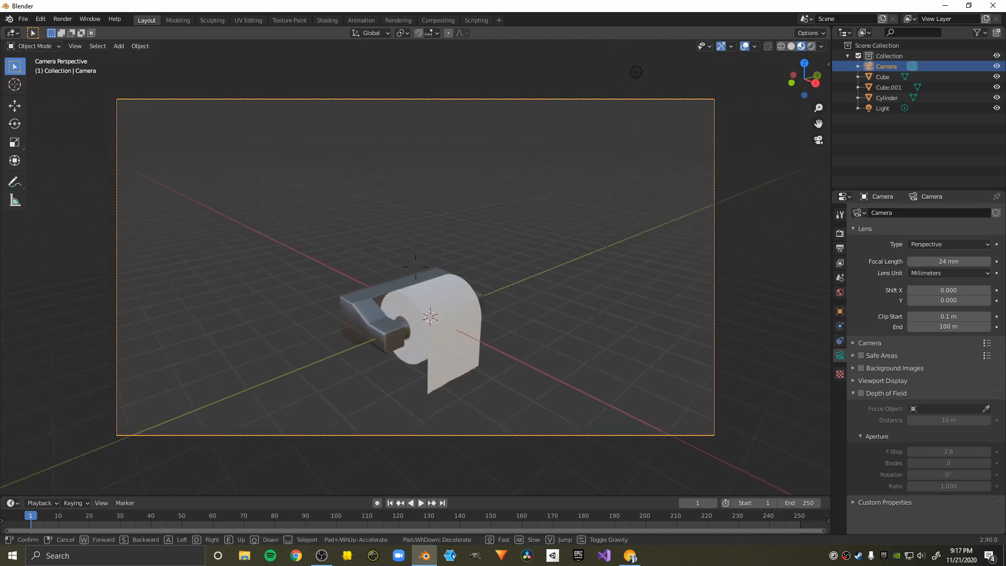
Look up the Walk Navigation command and its shortcut among the view navigation options.
{"action": "left_click", "coordinate": [40, 21]}
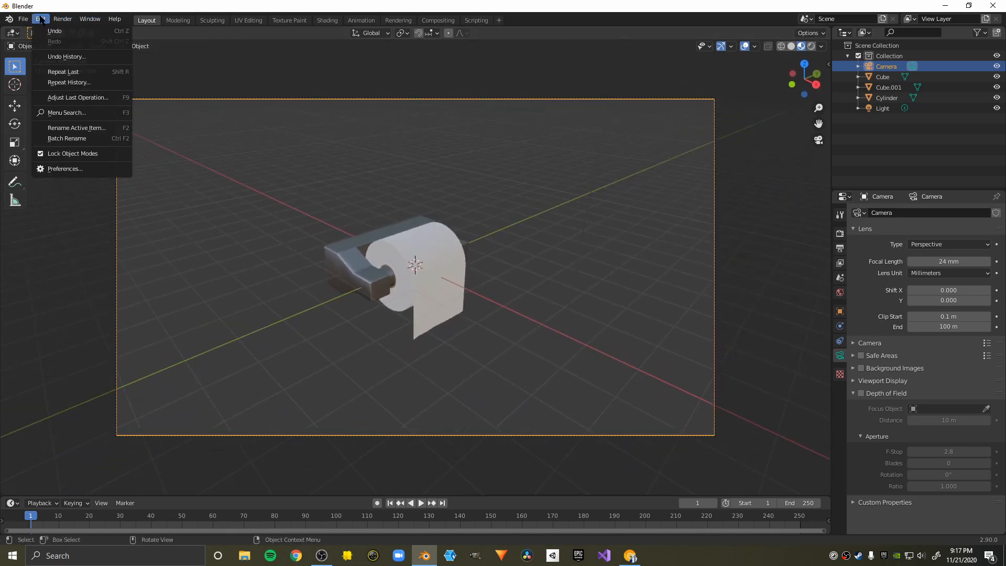
{"action": "mouse_move", "coordinate": [62, 20]}
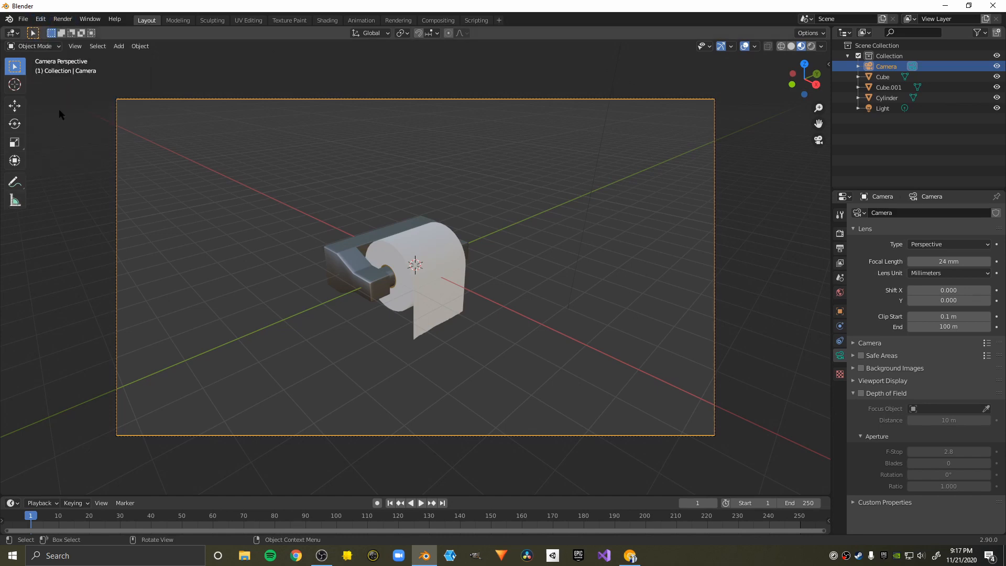
{"action": "left_click", "coordinate": [74, 48]}
{"action": "mouse_move", "coordinate": [129, 179]}
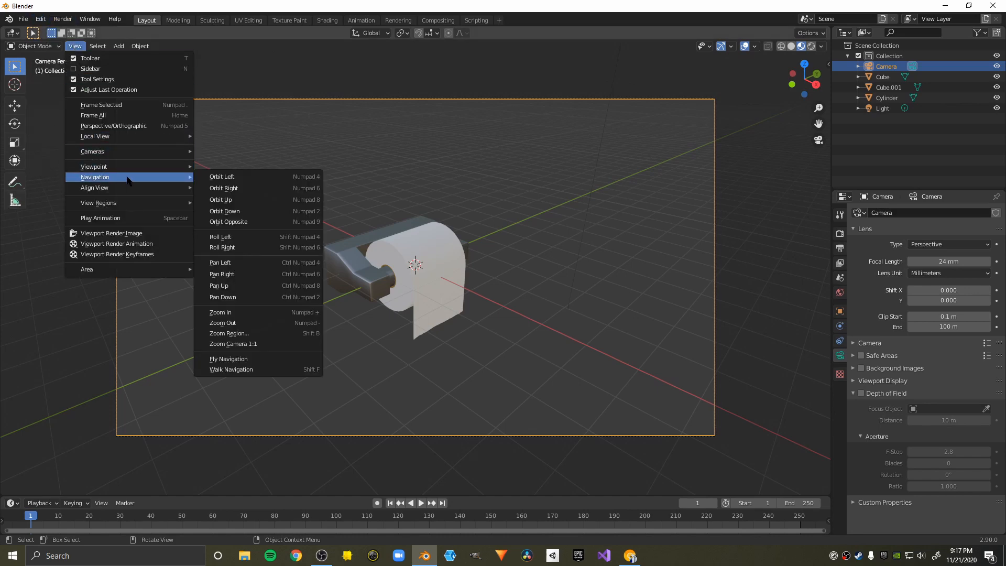
{"action": "right_click", "coordinate": [294, 371]}
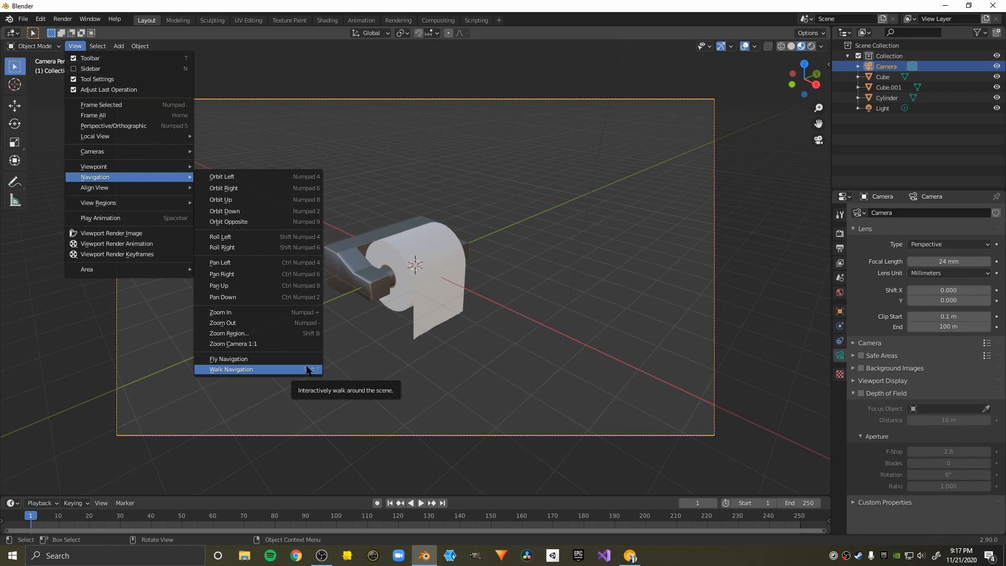
{"action": "left_click", "coordinate": [307, 370]}
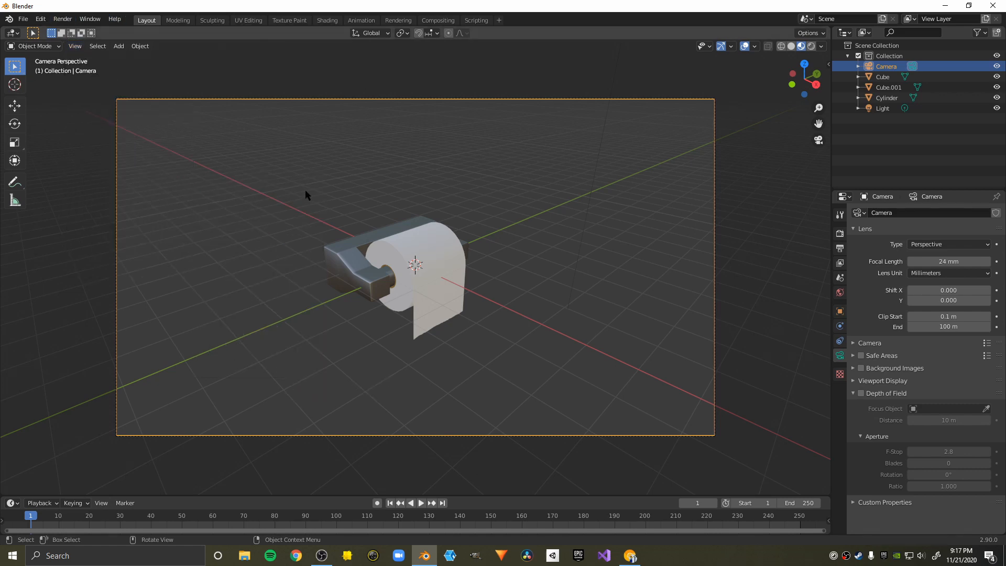
Move the camera closer with Walk Navigation so the roll and holder fill most of the frame.
{"action": "scroll", "coordinate": [413, 294], "scroll_direction": "up", "scroll_amount": 1}
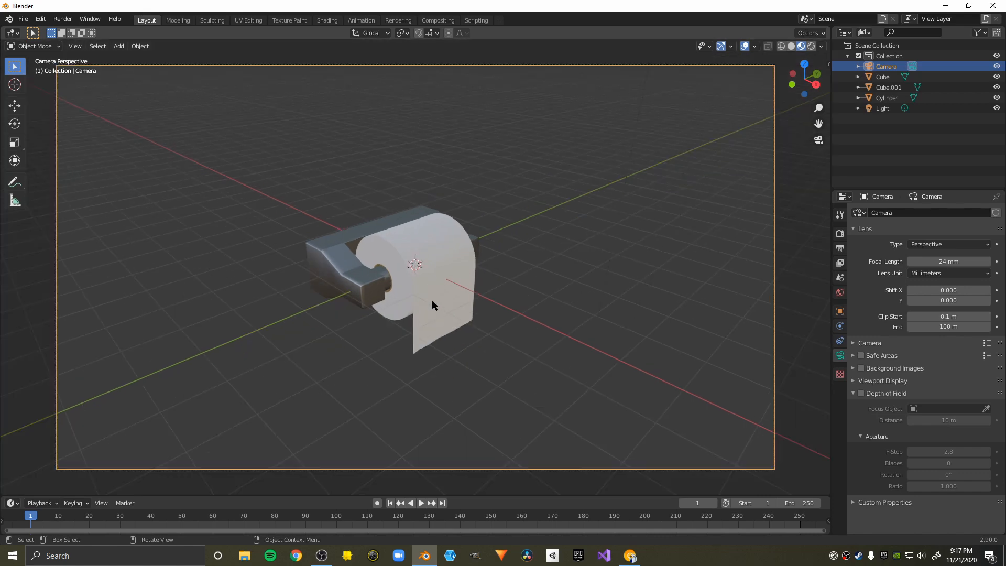
{"action": "key", "text": "shift+grave"}
{"action": "key", "text": "w"}
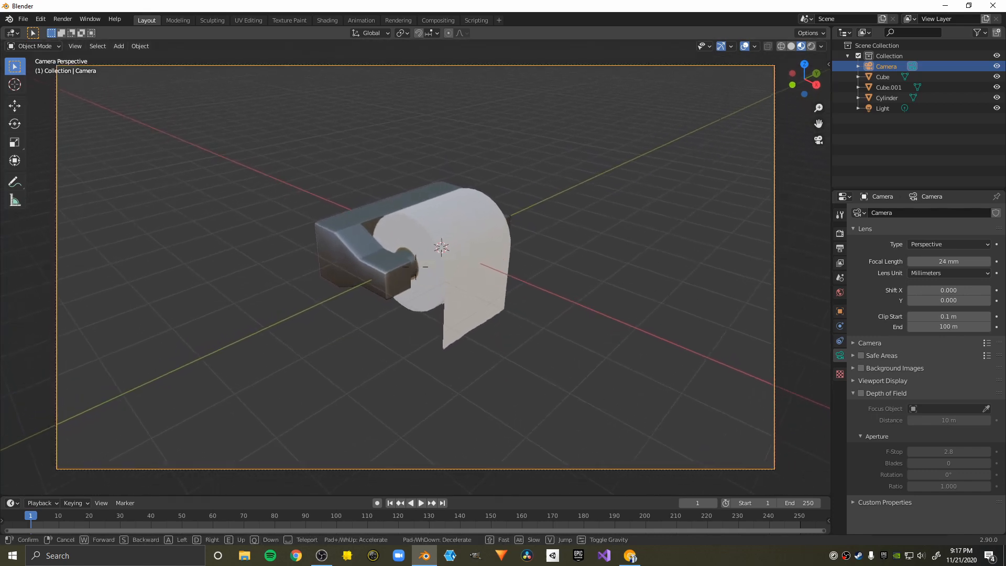
{"action": "key", "text": "a"}
{"action": "key", "text": "w"}
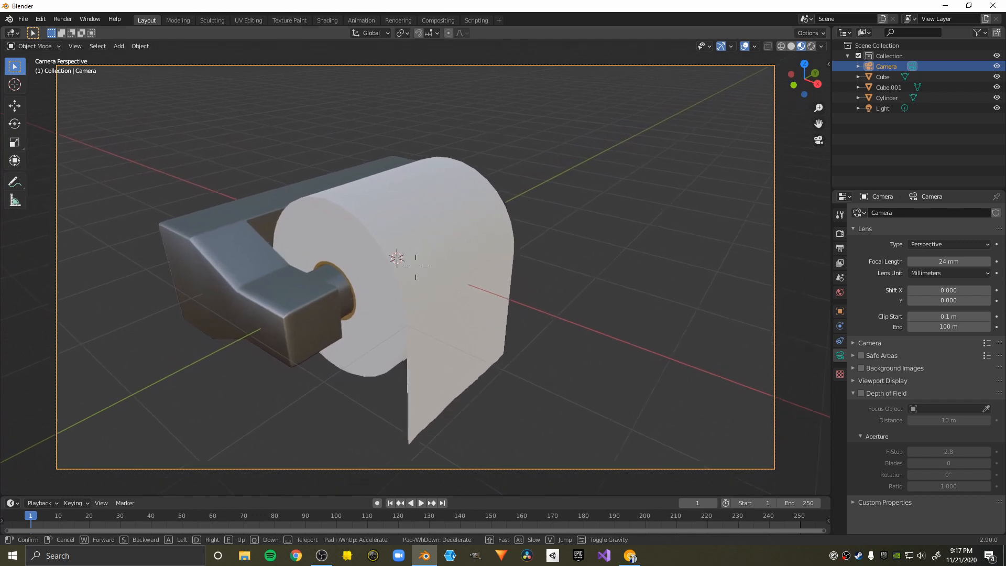
{"action": "key", "text": "s"}
{"action": "key", "text": "w"}
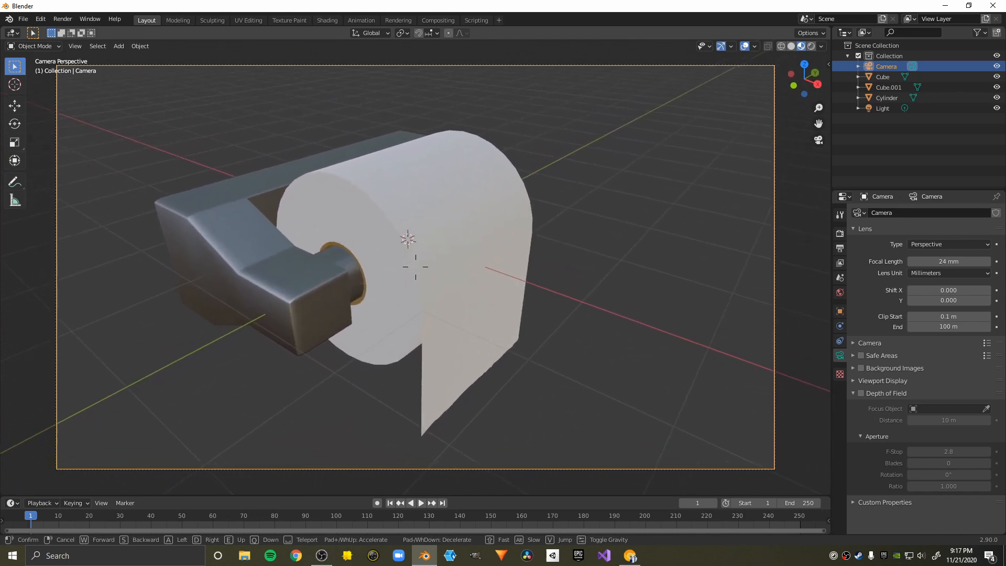
{"action": "key", "text": "d"}
{"action": "left_click", "coordinate": [444, 281]}
Add a plane at the 3D cursor and rotate it 90 degrees about the Y axis.
{"action": "mouse_move", "coordinate": [444, 281]}
{"action": "middle_mouse_down"}
{"action": "mouse_move", "coordinate": [397, 282]}
{"action": "mouse_move", "coordinate": [425, 280]}
{"action": "middle_mouse_up"}
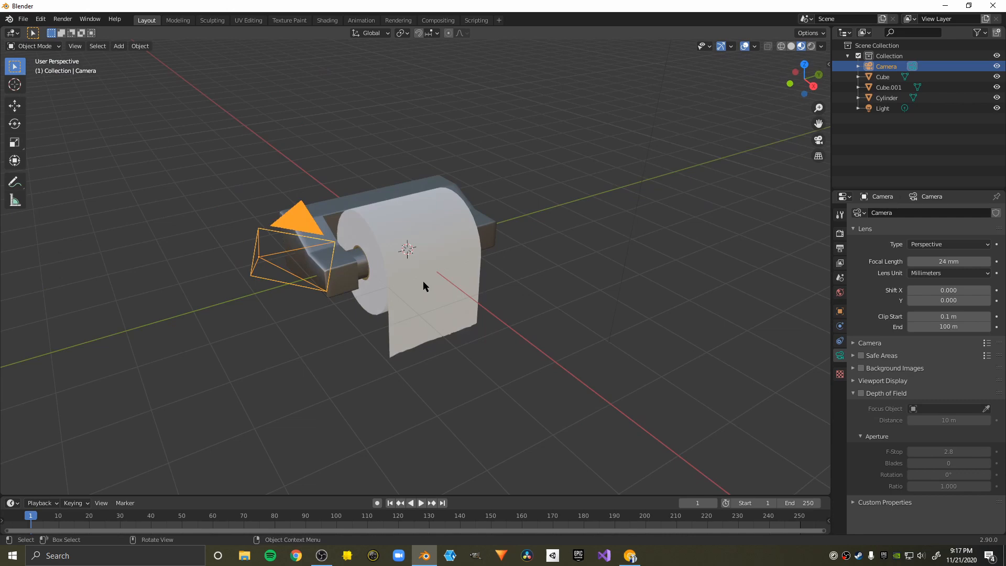
{"action": "key", "text": "shift+a"}
{"action": "left_click", "coordinate": [458, 281]}
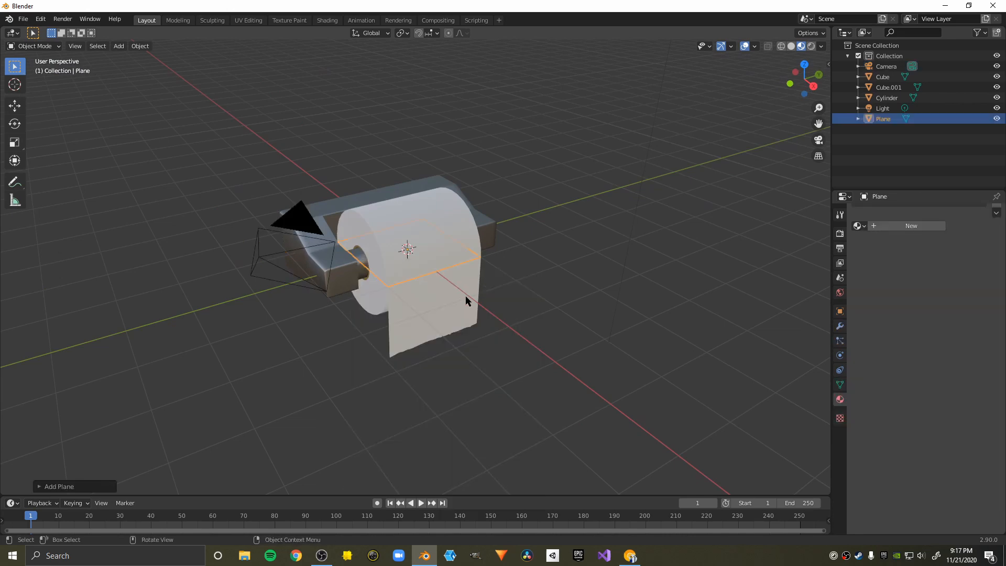
{"action": "middle_click_drag", "start_coordinate": [451, 332], "coordinate": [449, 330]}
{"action": "type", "text": "ry"}
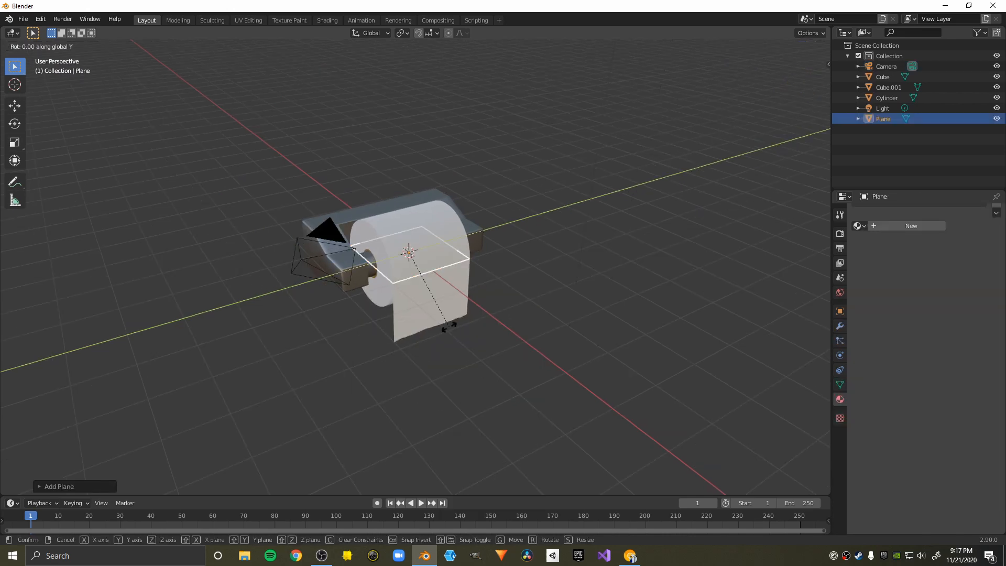
{"action": "type", "text": "90"}
{"action": "key", "text": "Return"}
Scale the upright plane up about seven times so it forms a large wall around the roll and holder.
{"action": "middle_click_drag", "start_coordinate": [449, 327], "coordinate": [478, 316]}
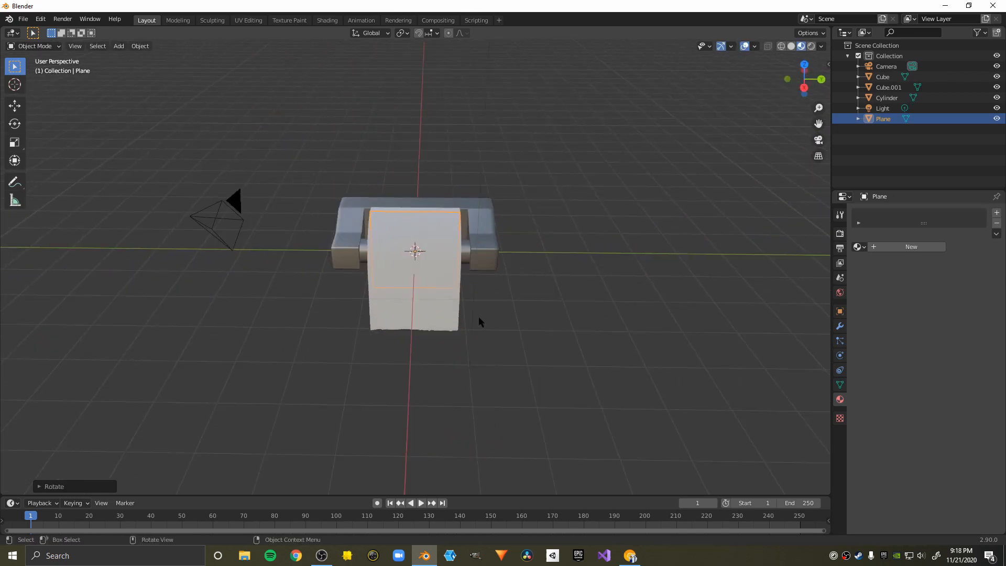
{"action": "key", "text": "s"}
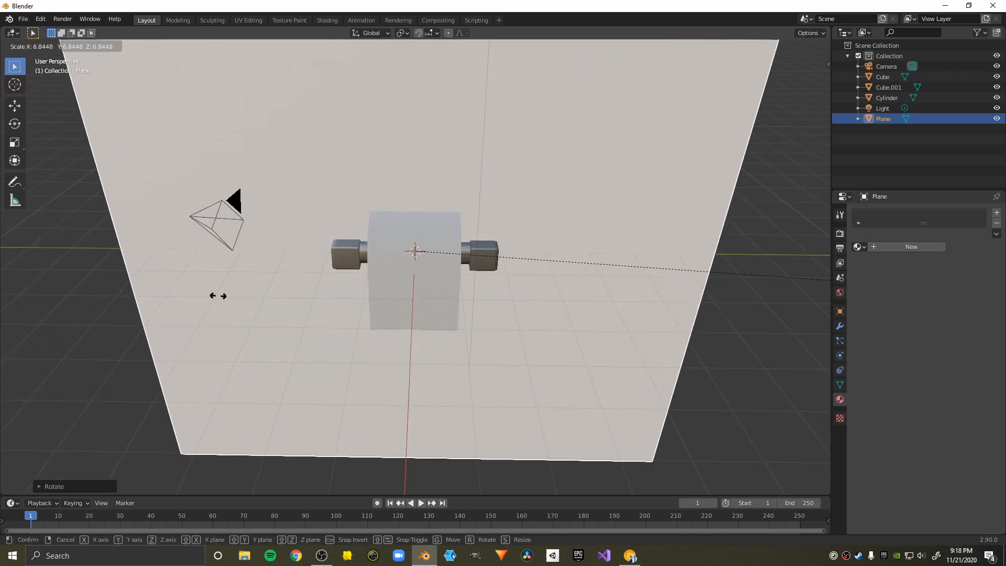
{"action": "left_click", "coordinate": [256, 295]}
{"action": "middle_click_drag", "start_coordinate": [256, 296], "coordinate": [460, 309]}
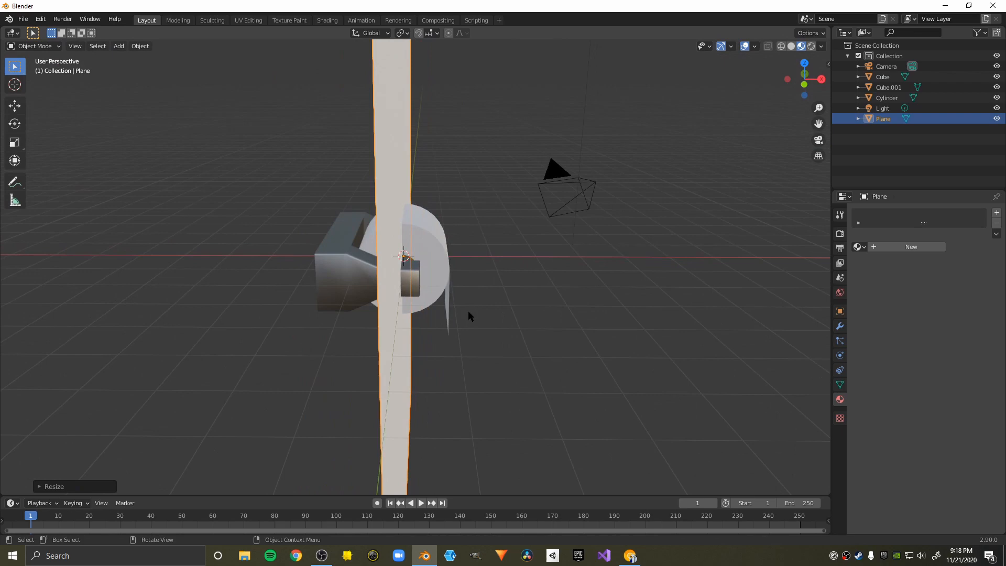
From the front view, move the wall plane along X until it sits just behind the holder's back face.
{"action": "key", "text": "KP_1"}
{"action": "scroll", "coordinate": [455, 305], "scroll_direction": "up", "scroll_amount": 2}
{"action": "key", "text": "g"}
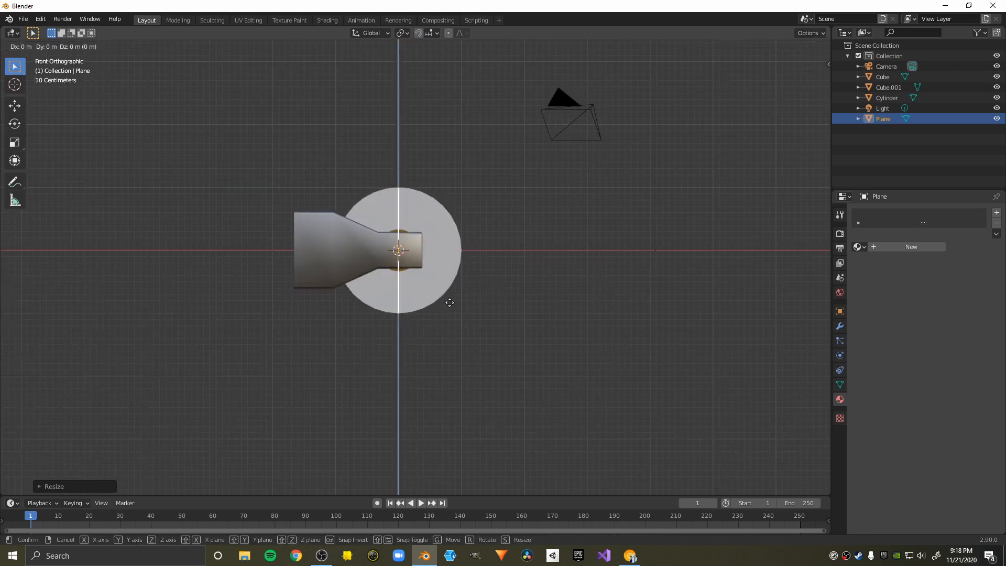
{"action": "key", "text": "y"}
{"action": "key", "text": "x"}
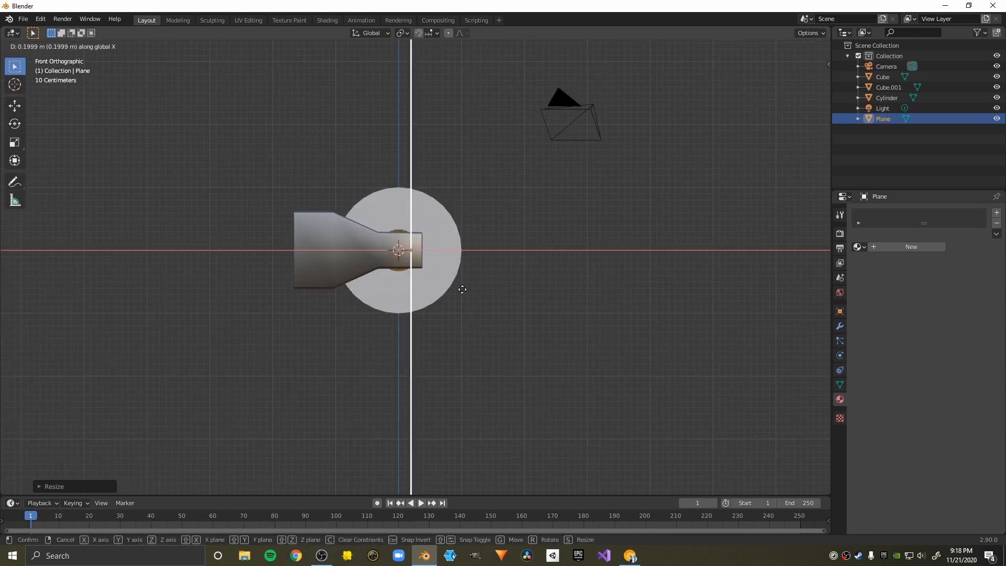
{"action": "left_click", "coordinate": [343, 325]}
Shift the wall plane about 0.02 m along X so it is flush with the back of the holder.
{"action": "scroll", "coordinate": [338, 320], "scroll_direction": "up", "scroll_amount": 6}
{"action": "middle_click_drag", "start_coordinate": [315, 299], "coordinate": [619, 408], "text": "shift"}
{"action": "scroll", "coordinate": [487, 303], "scroll_direction": "up", "scroll_amount": 4}
{"action": "scroll", "coordinate": [487, 306], "scroll_direction": "up", "scroll_amount": 2}
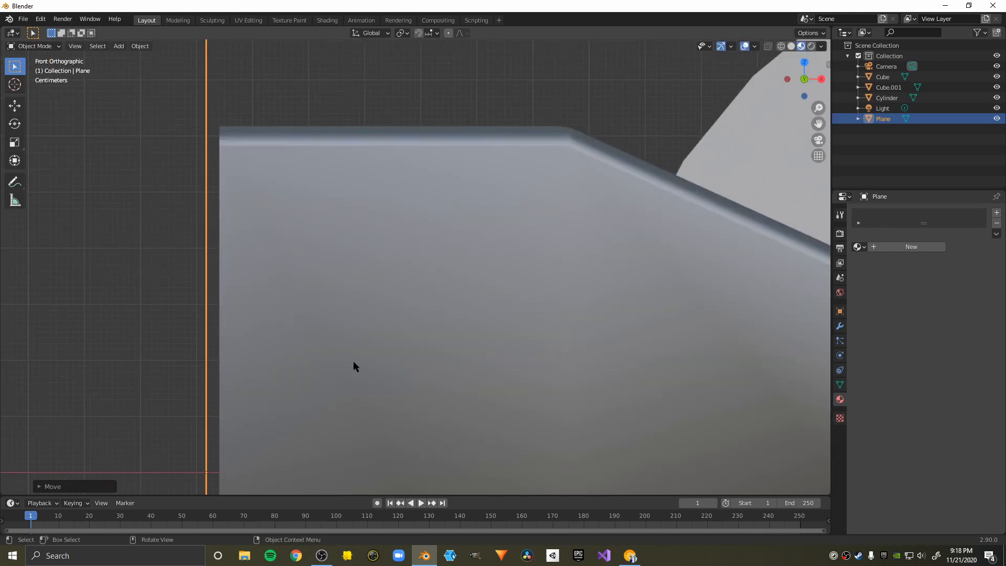
{"action": "key", "text": "g"}
{"action": "key", "text": "x"}
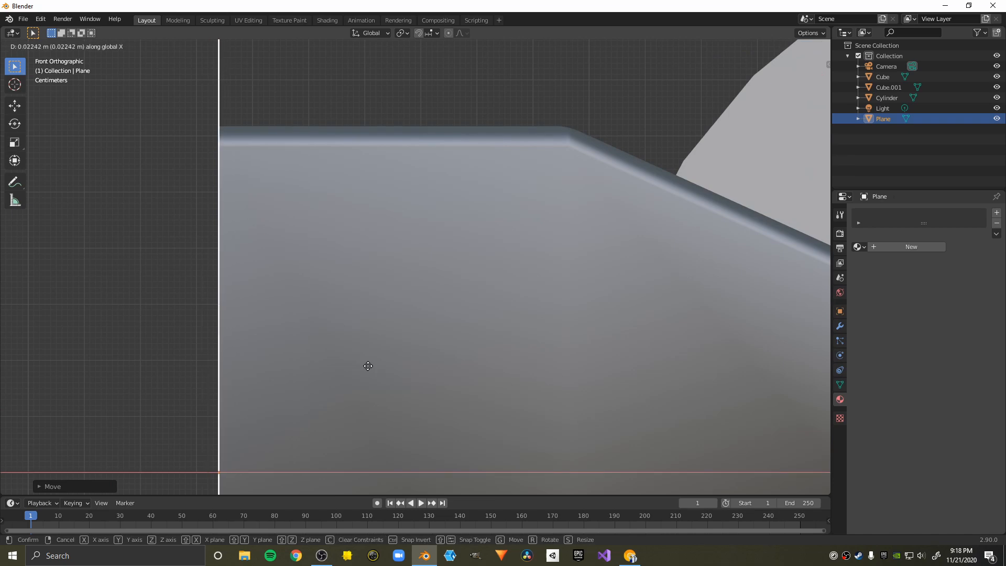
{"action": "left_click", "coordinate": [367, 366]}
Edit the plane's mesh and extrude the wall's bottom edge outward to form a floor.
{"action": "scroll", "coordinate": [372, 360], "scroll_direction": "down", "scroll_amount": 5}
{"action": "middle_click_drag", "start_coordinate": [376, 354], "coordinate": [386, 278]}
{"action": "scroll", "coordinate": [406, 271], "scroll_direction": "down", "scroll_amount": 11}
{"action": "scroll", "coordinate": [387, 277], "scroll_direction": "down", "scroll_amount": 7}
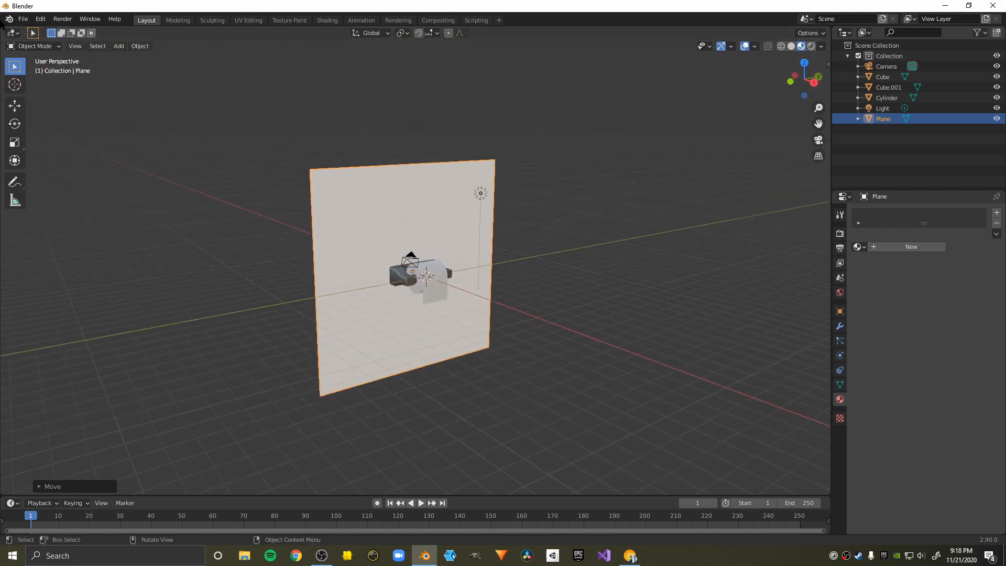
{"action": "left_click", "coordinate": [33, 47]}
{"action": "left_click", "coordinate": [35, 71]}
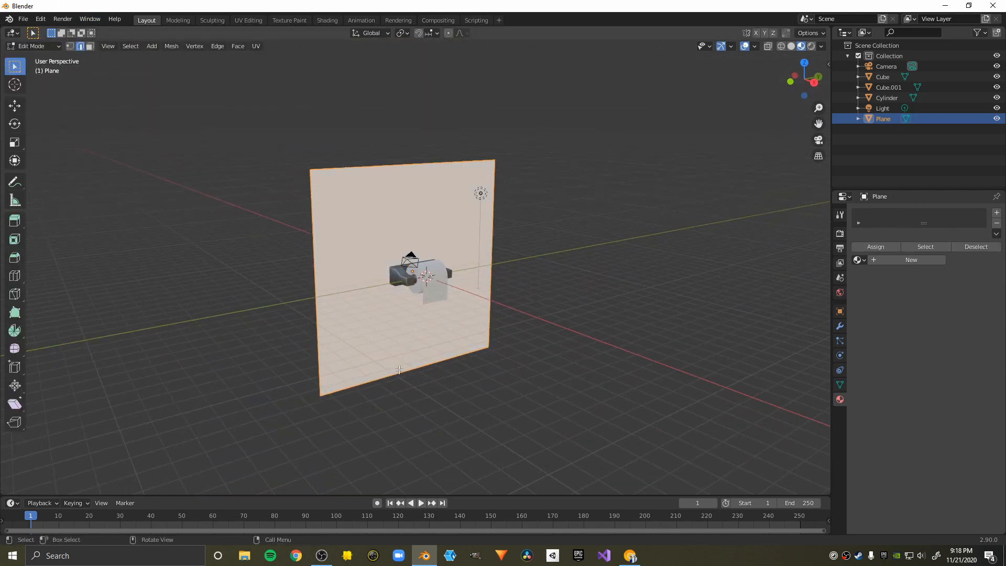
{"action": "key", "text": "g"}
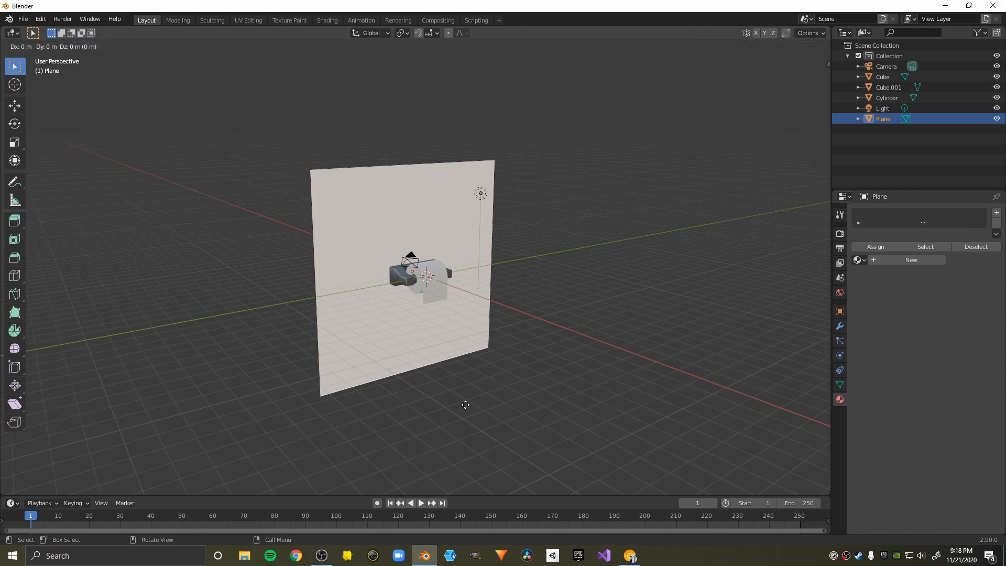
{"action": "left_click", "coordinate": [516, 440]}
{"action": "scroll", "coordinate": [503, 430], "scroll_direction": "up", "scroll_amount": 3}
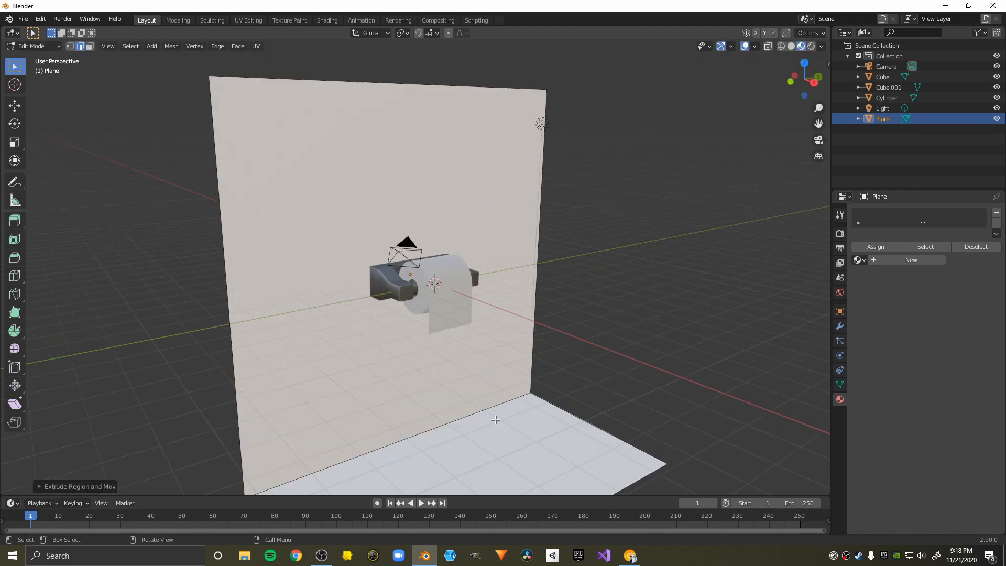
Check the wall and floor through the camera, and move both about 2.1 m along Y.
{"action": "key", "text": "KP_0"}
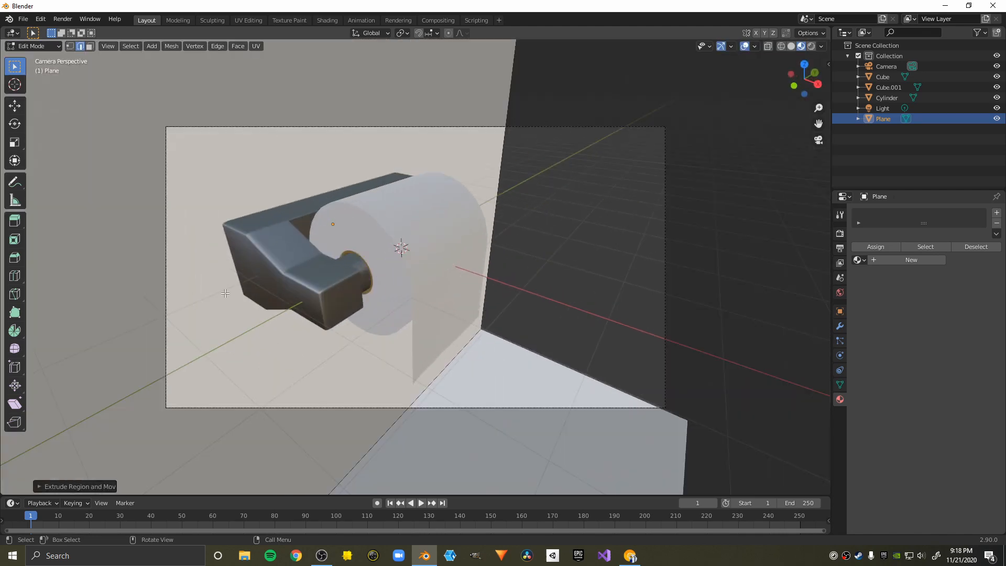
{"action": "scroll", "coordinate": [463, 263], "scroll_direction": "down", "scroll_amount": 4}
{"action": "middle_click_drag", "start_coordinate": [458, 260], "coordinate": [405, 254]}
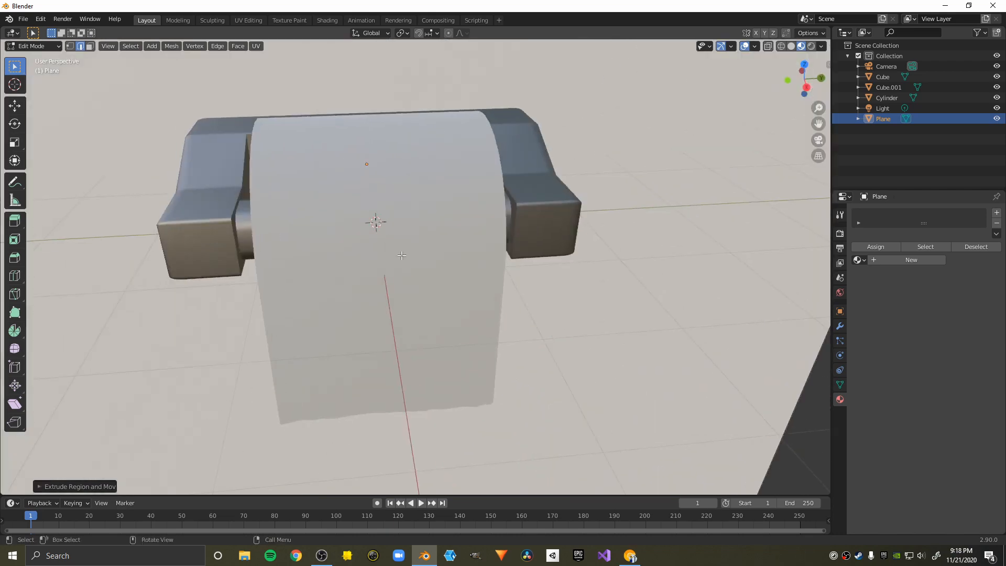
{"action": "scroll", "coordinate": [405, 254], "scroll_direction": "down", "scroll_amount": 10}
{"action": "left_click", "coordinate": [498, 310]}
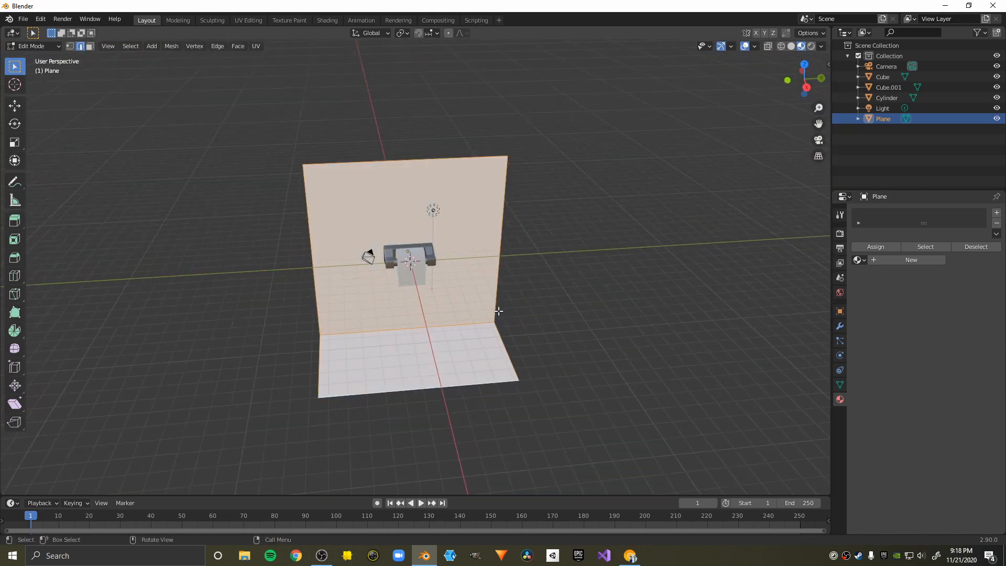
{"action": "key", "text": "g"}
{"action": "key", "text": "y"}
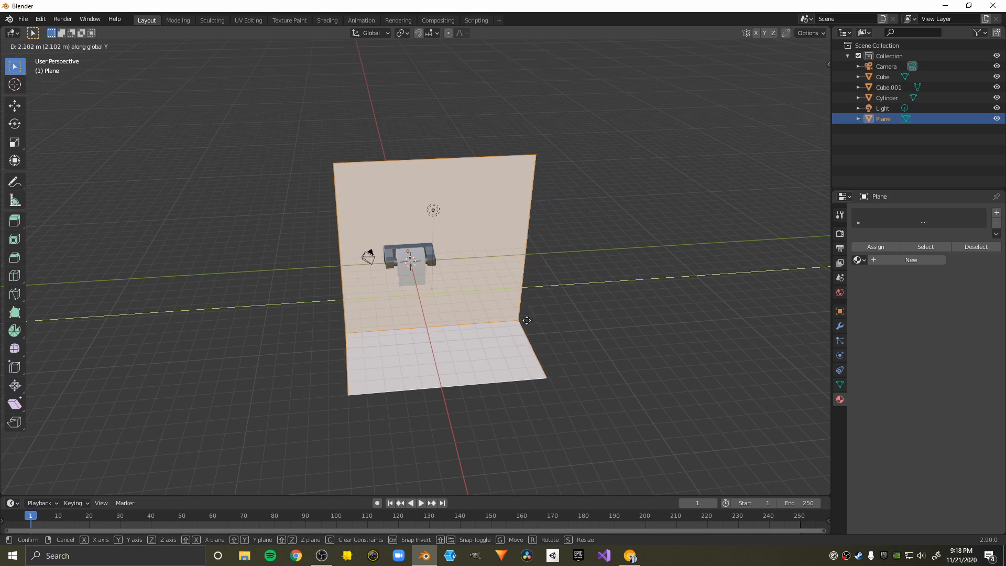
{"action": "left_click", "coordinate": [526, 320]}
Select the end edges of the wall and floor farthest from the camera and extend them along Y.
{"action": "left_click_drag", "start_coordinate": [515, 119], "coordinate": [607, 404]}
{"action": "key", "text": "g"}
{"action": "key", "text": "y"}
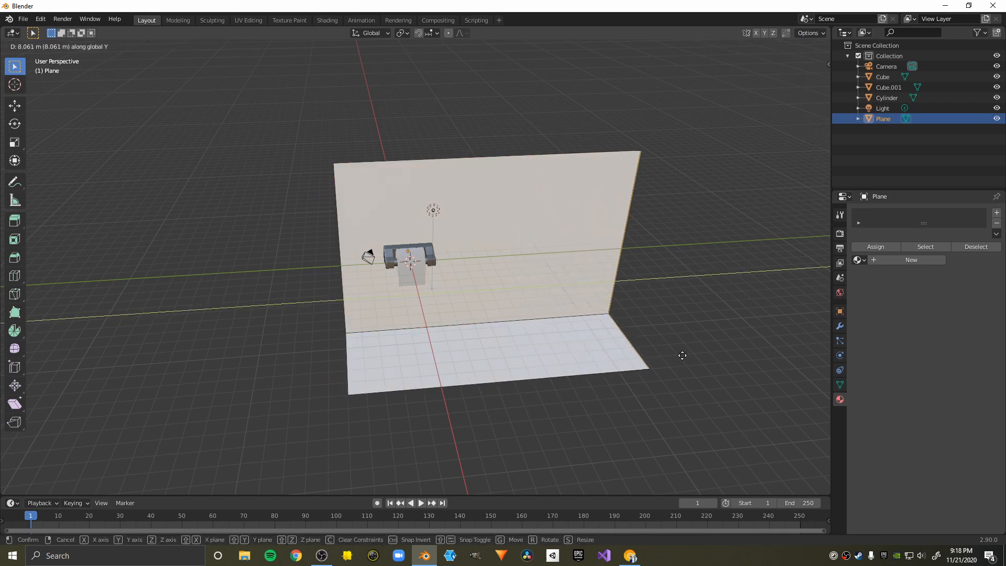
{"action": "left_click", "coordinate": [722, 355]}
In the camera view, pull the far end edges of the wall and floor back about 10 m along Y.
{"action": "key", "text": "KP_0"}
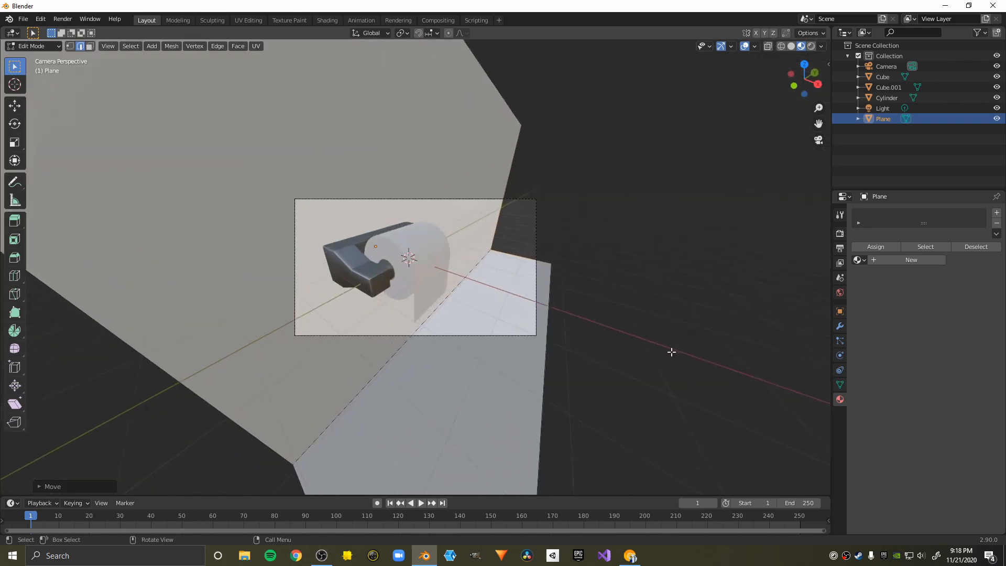
{"action": "scroll", "coordinate": [668, 350], "scroll_direction": "down", "scroll_amount": 2}
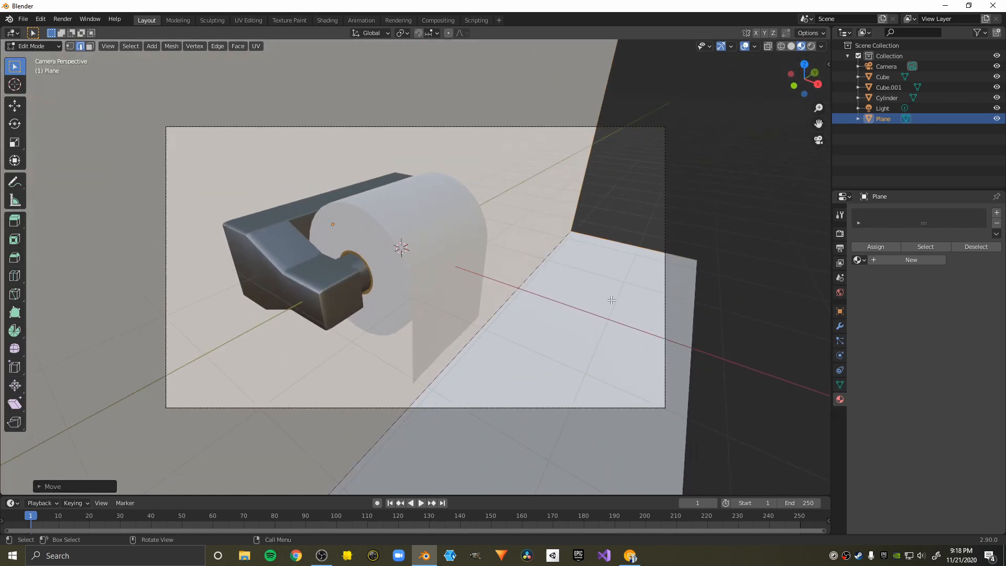
{"action": "key", "text": "g"}
{"action": "key", "text": "y"}
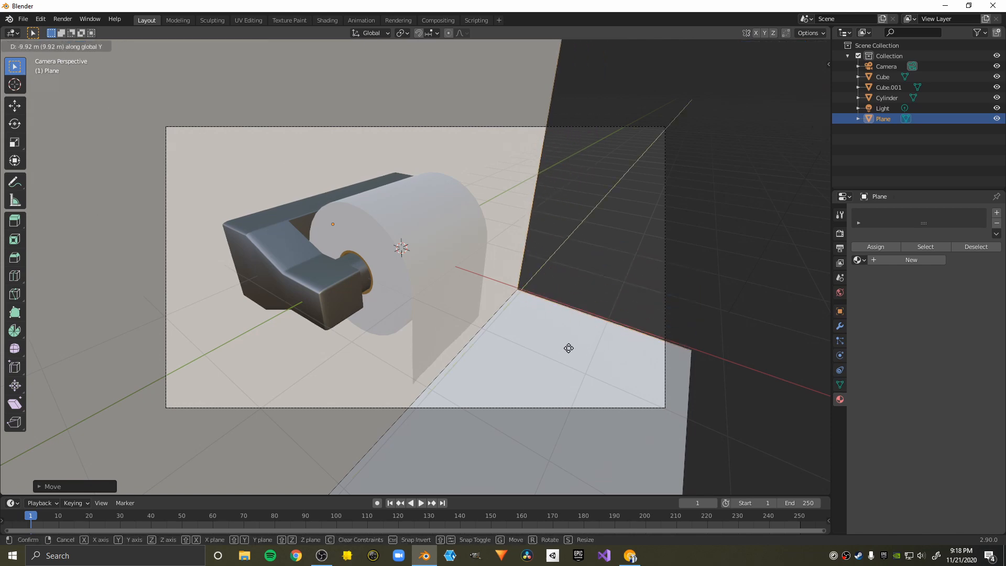
{"action": "left_click", "coordinate": [561, 348]}
Extrude the wall's far vertical edge outward to form a side wall as deep as the floor.
{"action": "middle_click_drag", "start_coordinate": [561, 348], "coordinate": [516, 375]}
{"action": "scroll", "coordinate": [517, 375], "scroll_direction": "down", "scroll_amount": 10}
{"action": "middle_click_drag", "start_coordinate": [801, 406], "coordinate": [779, 406]}
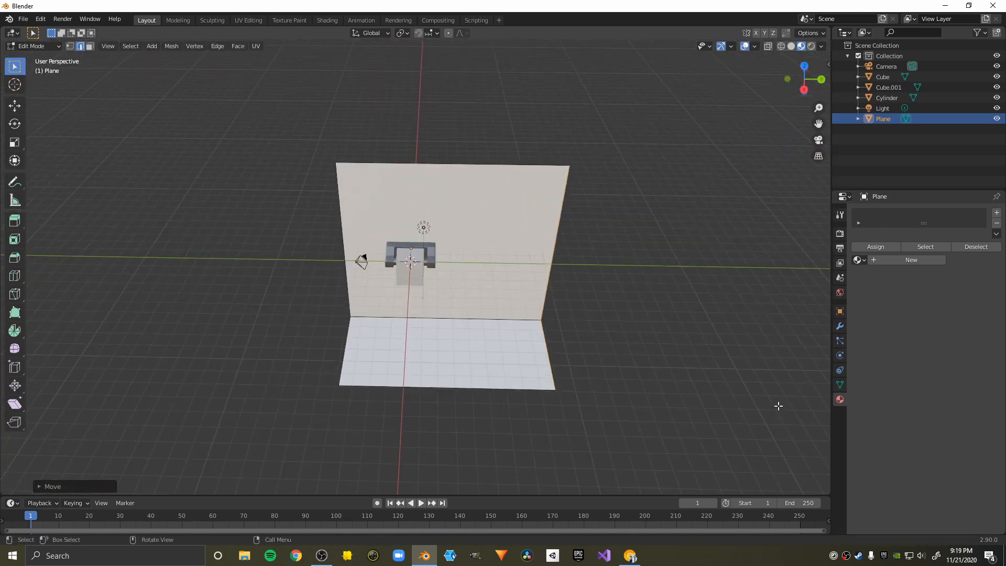
{"action": "scroll", "coordinate": [775, 403], "scroll_direction": "up", "scroll_amount": 2}
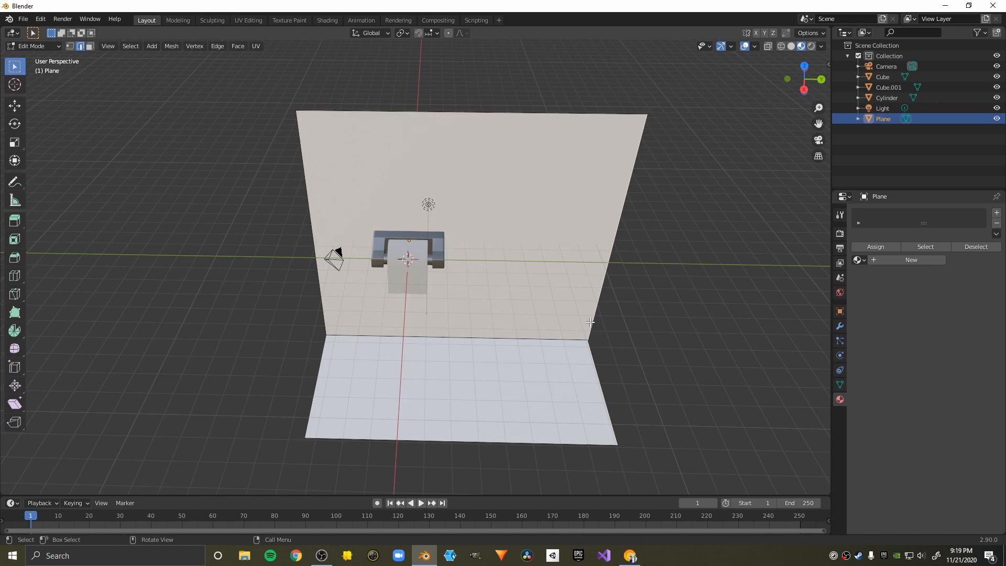
{"action": "mouse_move", "coordinate": [590, 322]}
{"action": "middle_mouse_down"}
{"action": "mouse_move", "coordinate": [581, 319]}
{"action": "mouse_move", "coordinate": [591, 313]}
{"action": "middle_mouse_up"}
{"action": "key", "text": "g"}
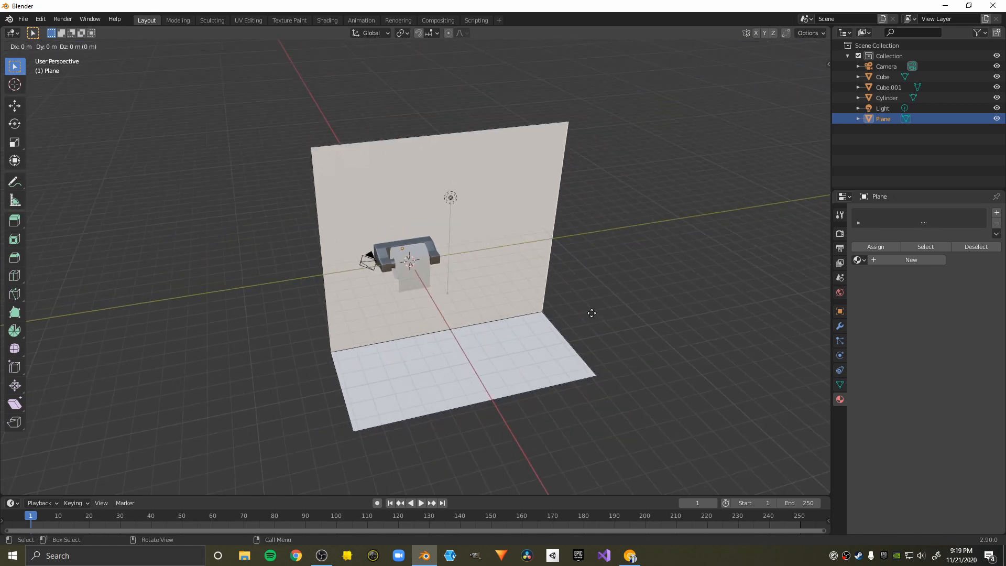
{"action": "left_click", "coordinate": [648, 375]}
{"action": "scroll", "coordinate": [649, 375], "scroll_direction": "up", "scroll_amount": 2}
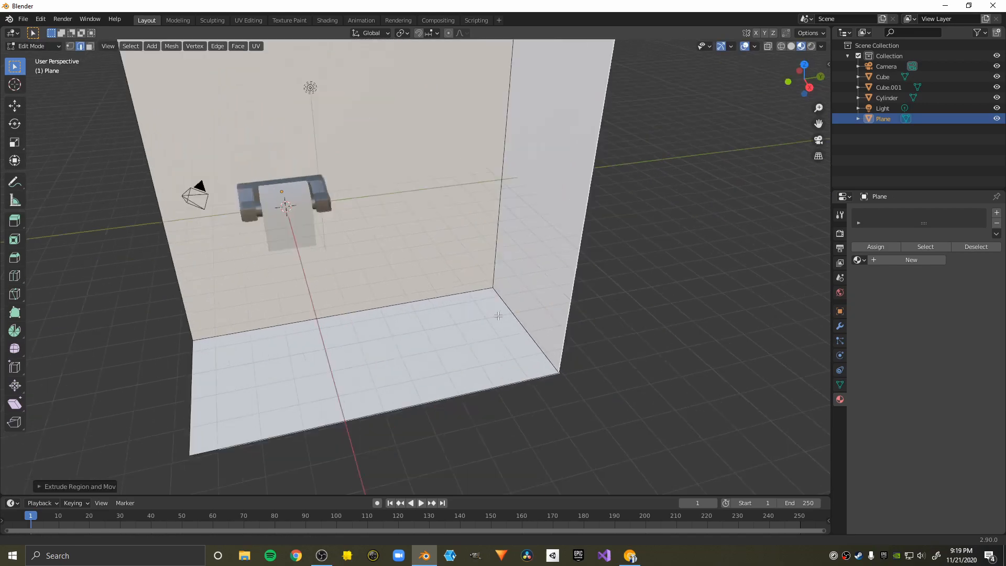
Check the room corner through the camera, and return the plane to Object Mode.
{"action": "key", "text": "KP_0"}
{"action": "middle_click_drag", "start_coordinate": [543, 335], "coordinate": [494, 296]}
{"action": "scroll", "coordinate": [494, 296], "scroll_direction": "down", "scroll_amount": 6}
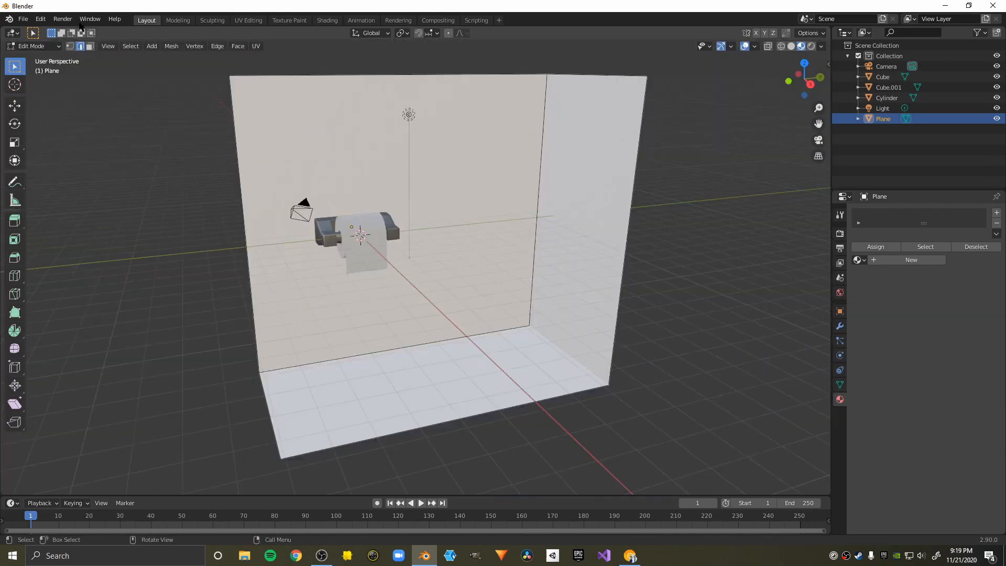
{"action": "left_click", "coordinate": [23, 46]}
{"action": "left_click", "coordinate": [31, 58]}
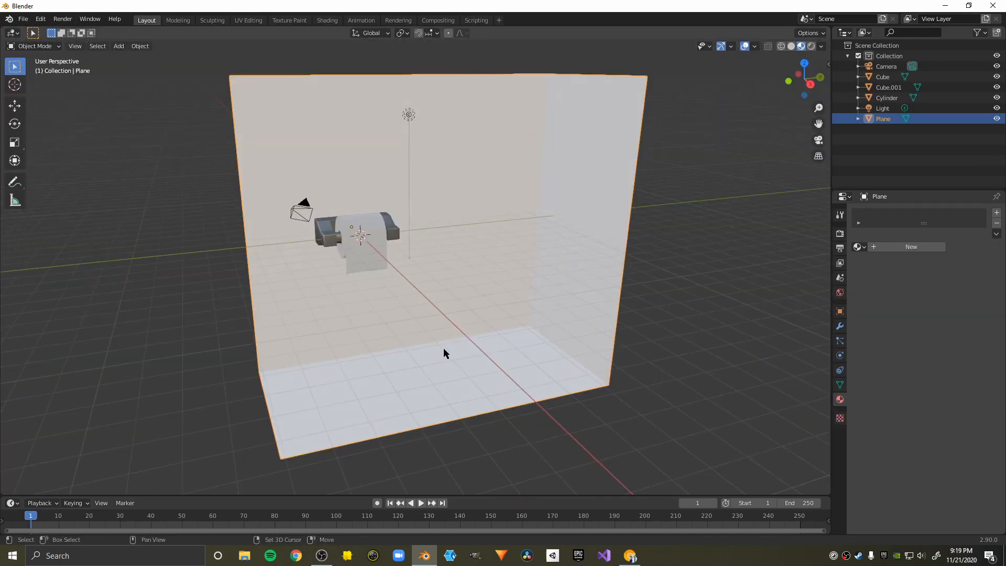
Add a cube at the 3D cursor and scale it down to less than half its size.
{"action": "key", "text": "shift+a"}
{"action": "mouse_move", "coordinate": [433, 331]}
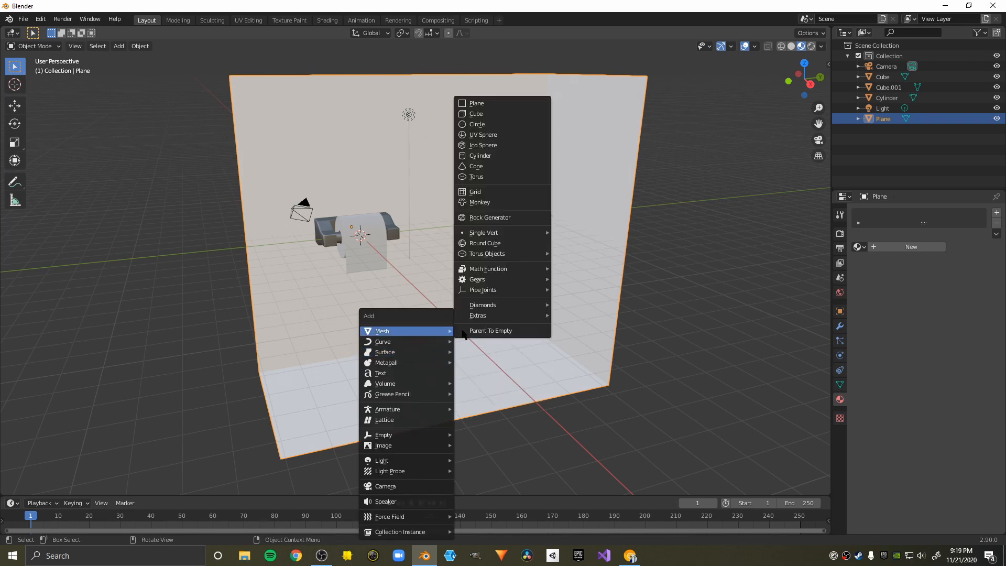
{"action": "left_click", "coordinate": [486, 114]}
{"action": "scroll", "coordinate": [483, 280], "scroll_direction": "down", "scroll_amount": 3}
{"action": "middle_click_drag", "start_coordinate": [484, 280], "coordinate": [529, 277]}
{"action": "scroll", "coordinate": [529, 277], "scroll_direction": "up", "scroll_amount": 6}
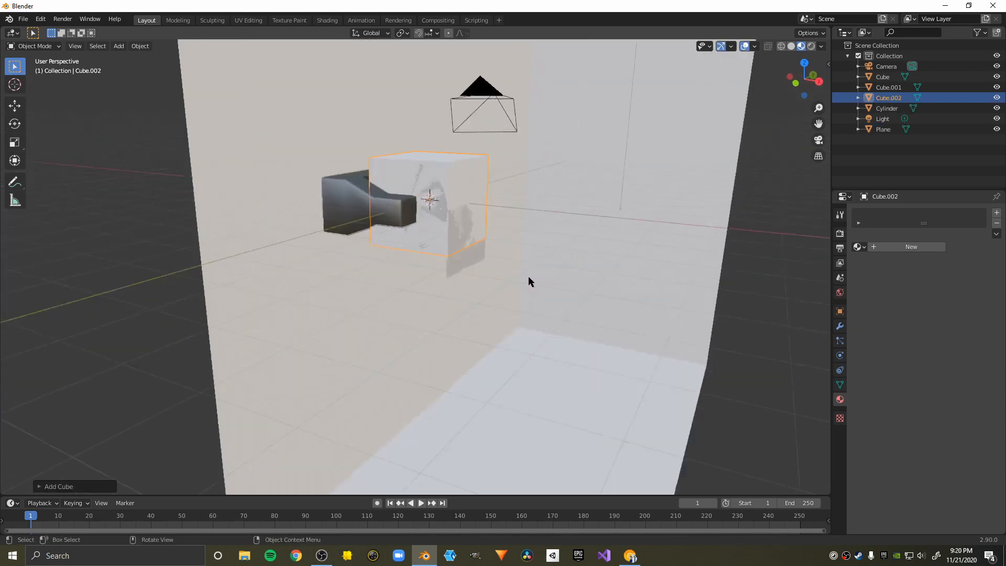
{"action": "scroll", "coordinate": [529, 282], "scroll_direction": "up", "scroll_amount": 2}
{"action": "key", "text": "s"}
{"action": "left_click", "coordinate": [475, 234]}
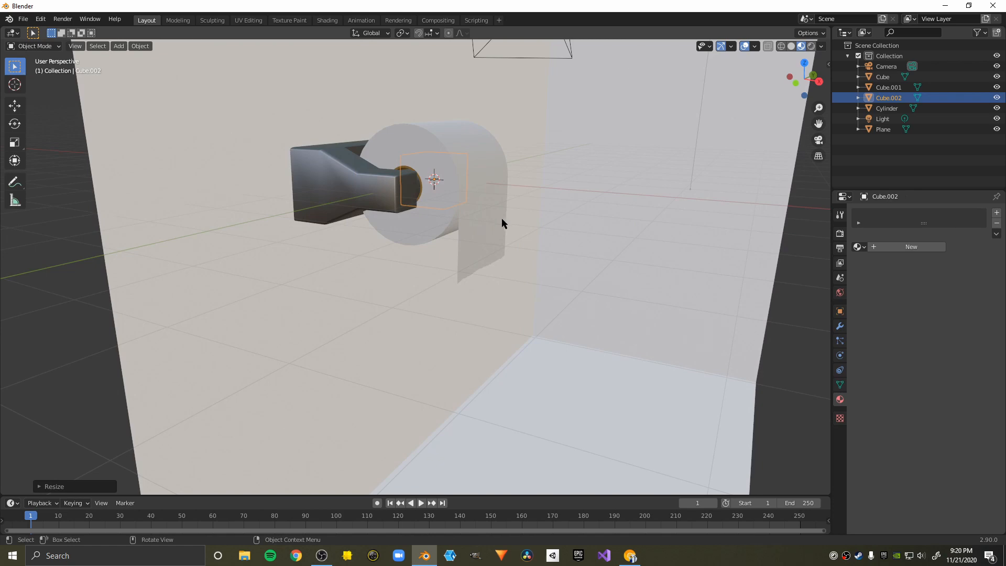
From the front view, move the small cube about -1.3 m in X and -6.8 m in Z, into the corner between wall and floor.
{"action": "scroll", "coordinate": [502, 218], "scroll_direction": "down", "scroll_amount": 5}
{"action": "middle_click_drag", "start_coordinate": [525, 208], "coordinate": [489, 269]}
{"action": "key", "text": "KP_1"}
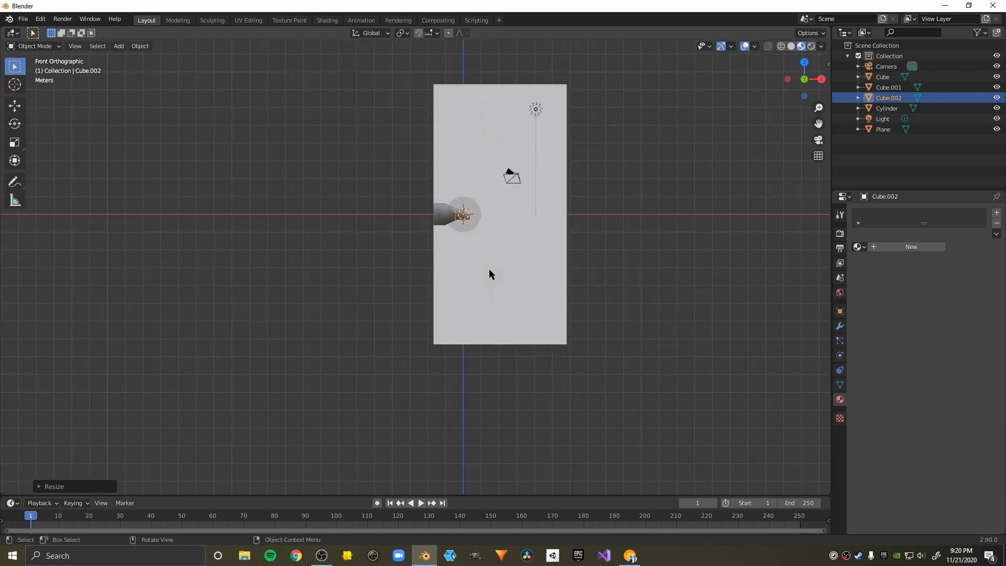
{"action": "scroll", "coordinate": [458, 253], "scroll_direction": "up", "scroll_amount": 1}
{"action": "key", "text": "g"}
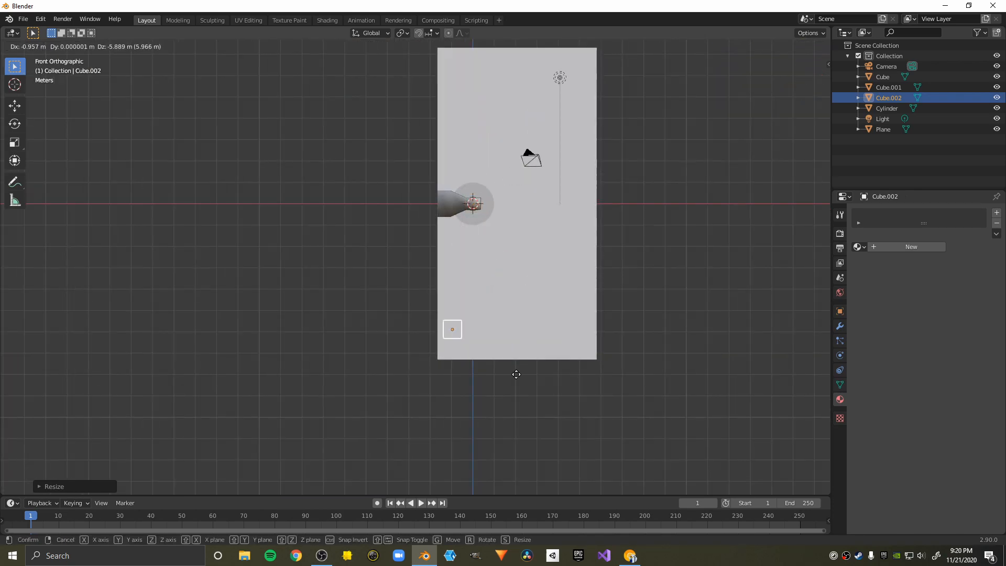
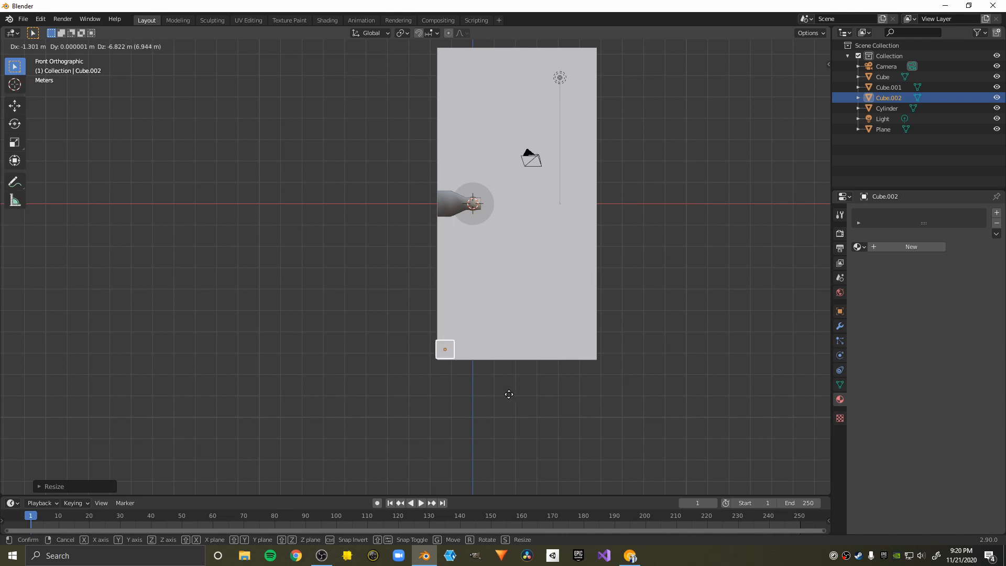
{"action": "left_click", "coordinate": [508, 396]}
Scale the small cube along Y into a long baseboard strip running along the back wall.
{"action": "middle_click_drag", "start_coordinate": [512, 399], "coordinate": [442, 404]}
{"action": "scroll", "coordinate": [487, 392], "scroll_direction": "down", "scroll_amount": 3}
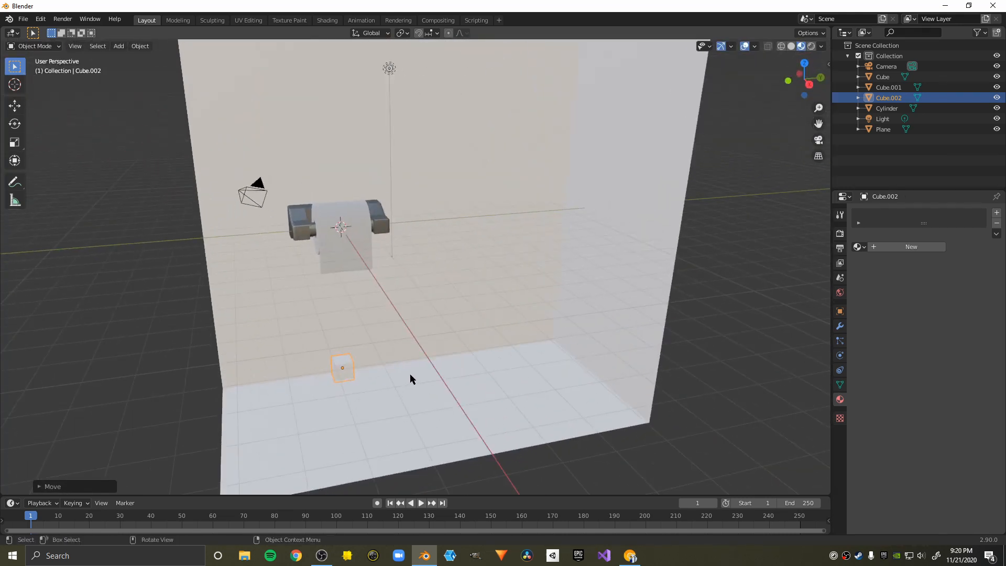
{"action": "key", "text": "s"}
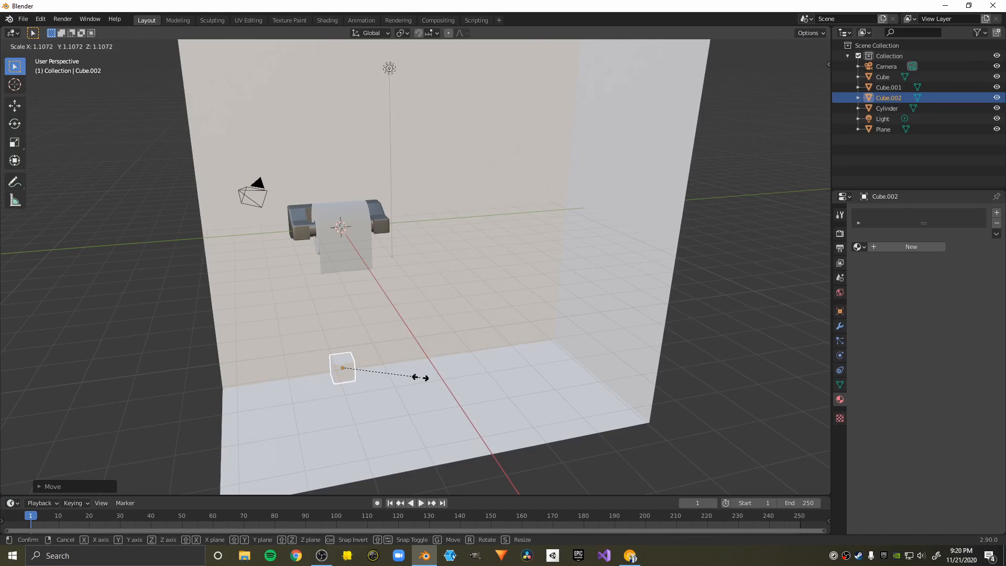
{"action": "key", "text": "y"}
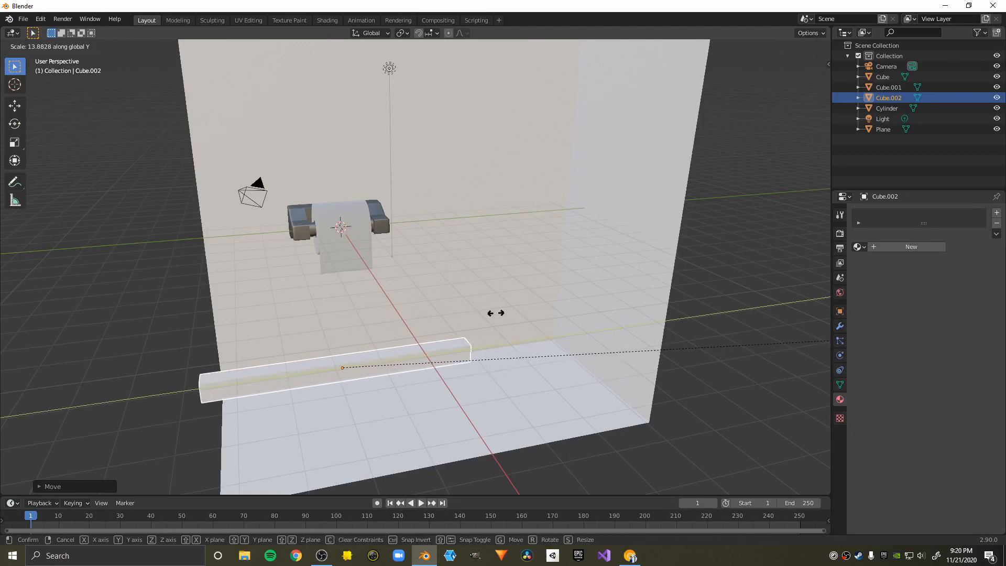
{"action": "left_click", "coordinate": [708, 309]}
{"action": "scroll", "coordinate": [381, 430], "scroll_direction": "down", "scroll_amount": 4}
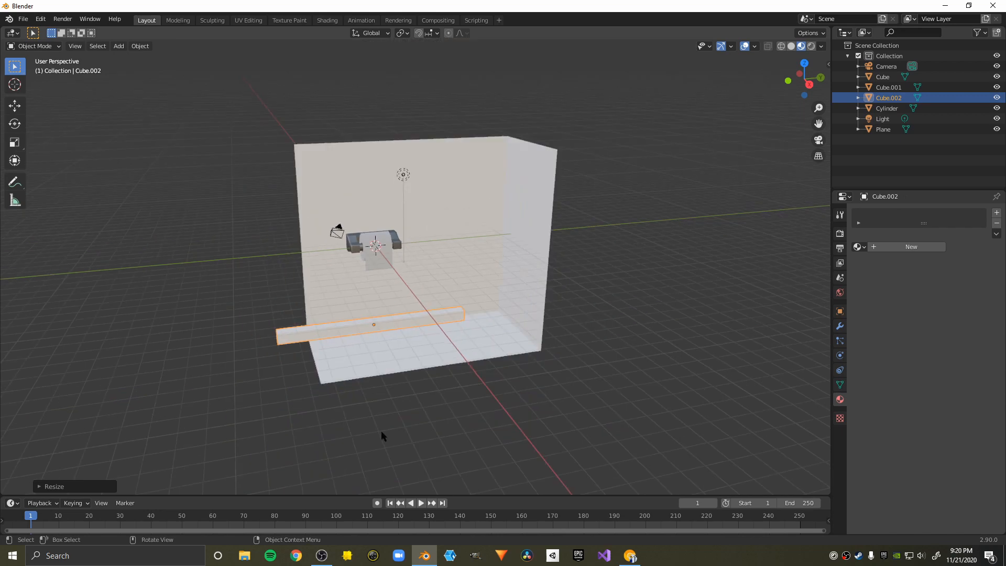
Move the baseboard strip about 4.1 m along Y and about -0.3 m along X, into the back wall.
{"action": "middle_click_drag", "start_coordinate": [381, 431], "coordinate": [444, 424]}
{"action": "key", "text": "g"}
{"action": "key", "text": "y"}
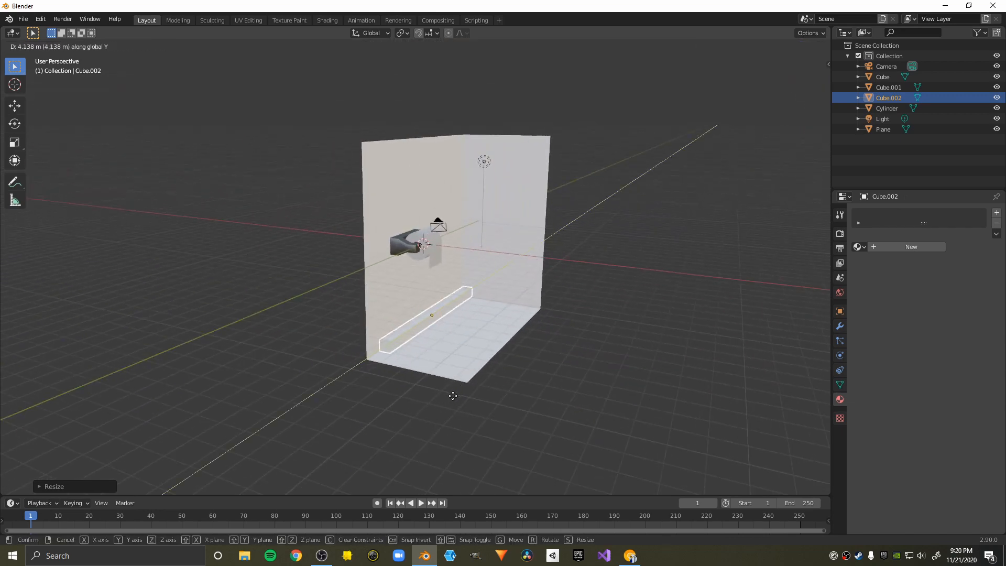
{"action": "left_click", "coordinate": [450, 399]}
{"action": "middle_click_drag", "start_coordinate": [450, 402], "coordinate": [499, 389]}
{"action": "scroll", "coordinate": [355, 401], "scroll_direction": "up", "scroll_amount": 4}
{"action": "key", "text": "g"}
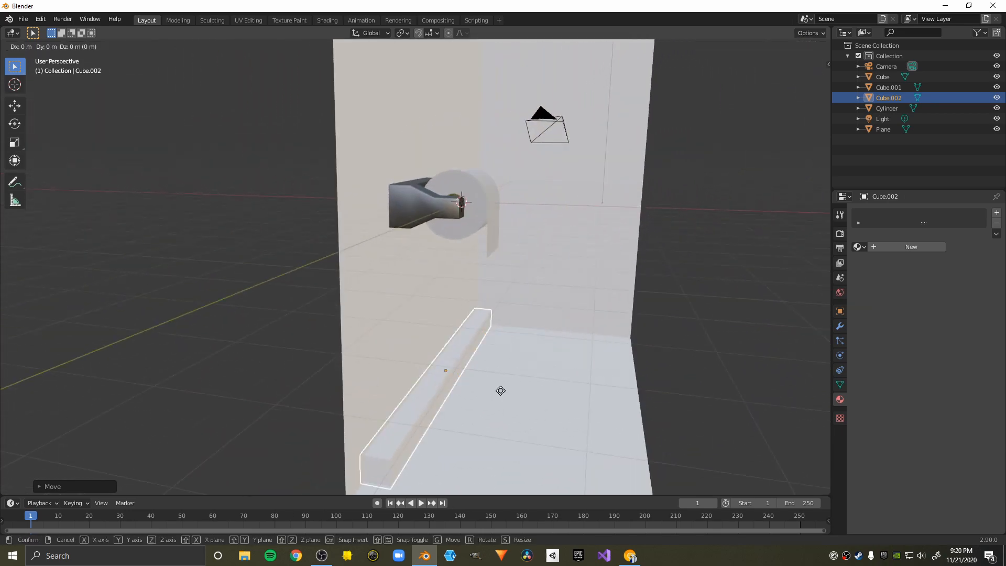
{"action": "key", "text": "x"}
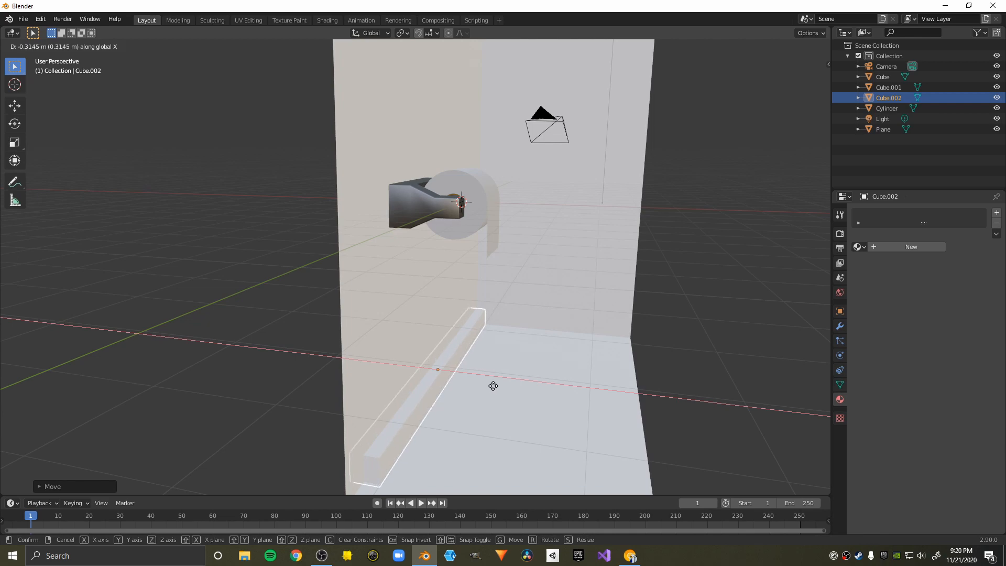
{"action": "left_click", "coordinate": [492, 385]}
Scale the baseboard strip up about 1.47 times along Z and raise it along Z to sit on the floor.
{"action": "middle_click_drag", "start_coordinate": [491, 384], "coordinate": [456, 363]}
{"action": "key", "text": "KP_0"}
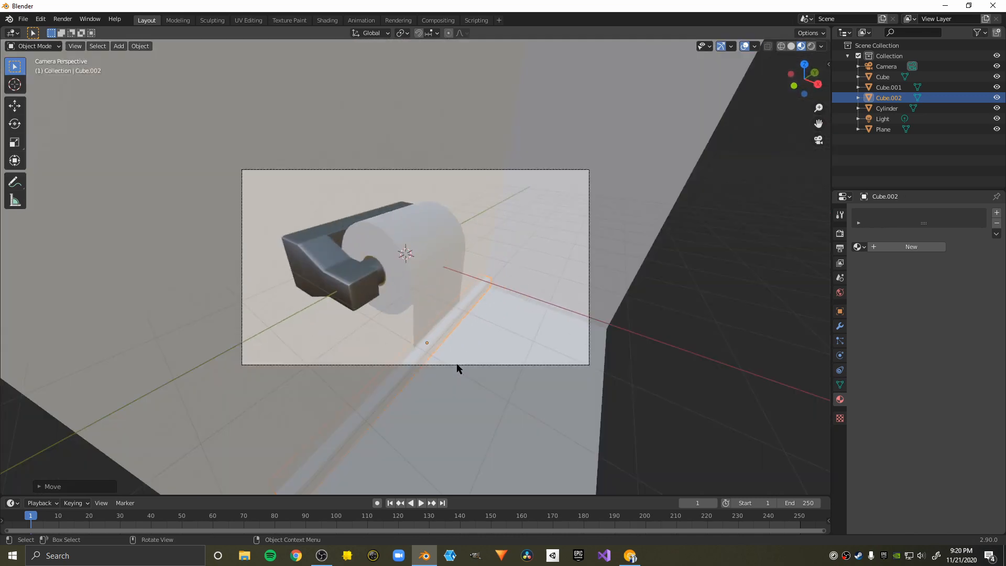
{"action": "scroll", "coordinate": [335, 376], "scroll_direction": "up", "scroll_amount": 5}
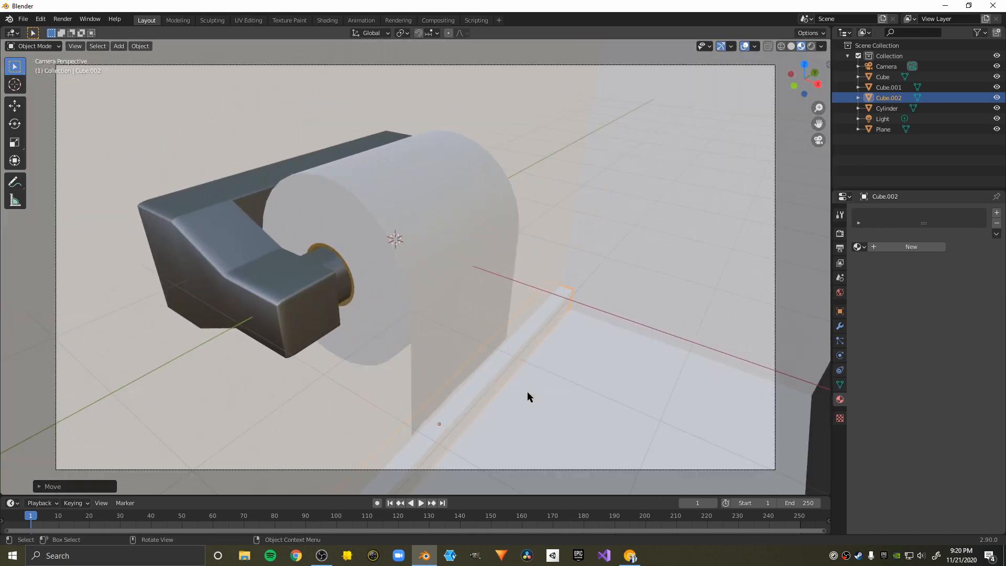
{"action": "mouse_move", "coordinate": [527, 391]}
{"action": "middle_mouse_down"}
{"action": "mouse_move", "coordinate": [425, 346]}
{"action": "mouse_move", "coordinate": [517, 379]}
{"action": "middle_mouse_up"}
{"action": "scroll", "coordinate": [426, 346], "scroll_direction": "down", "scroll_amount": 5}
{"action": "key", "text": "s"}
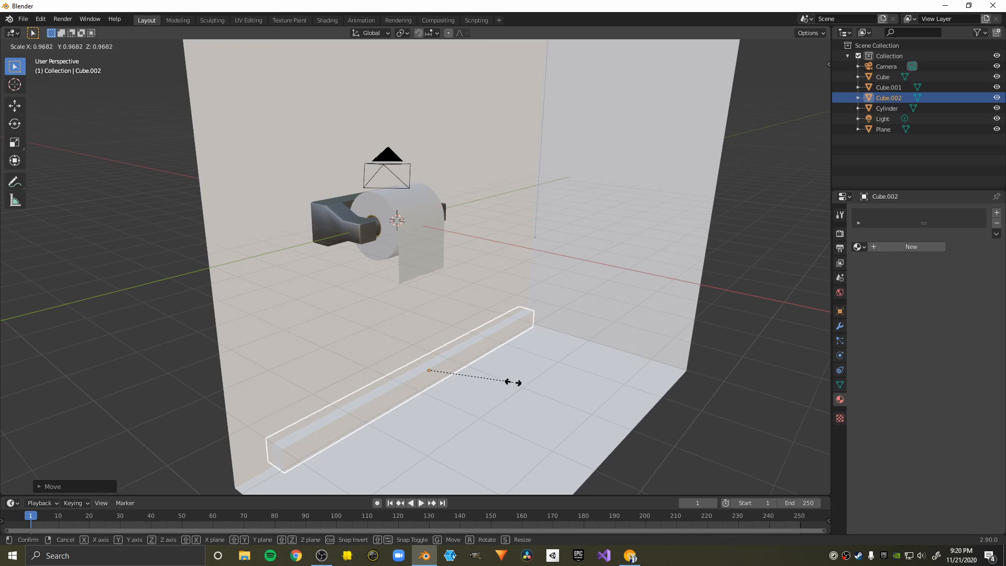
{"action": "key", "text": "z"}
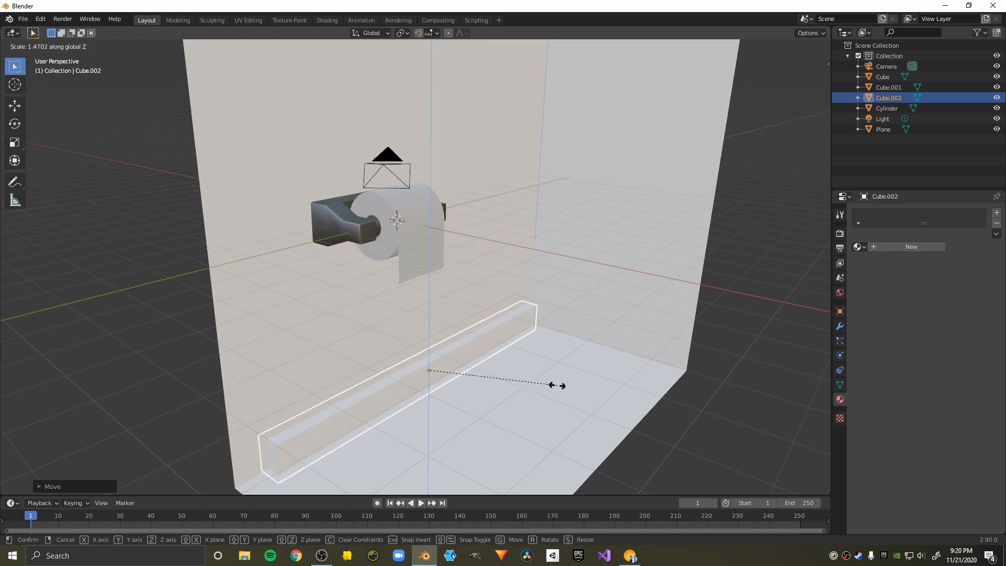
{"action": "left_click", "coordinate": [557, 386]}
{"action": "key", "text": "g"}
{"action": "key", "text": "z"}
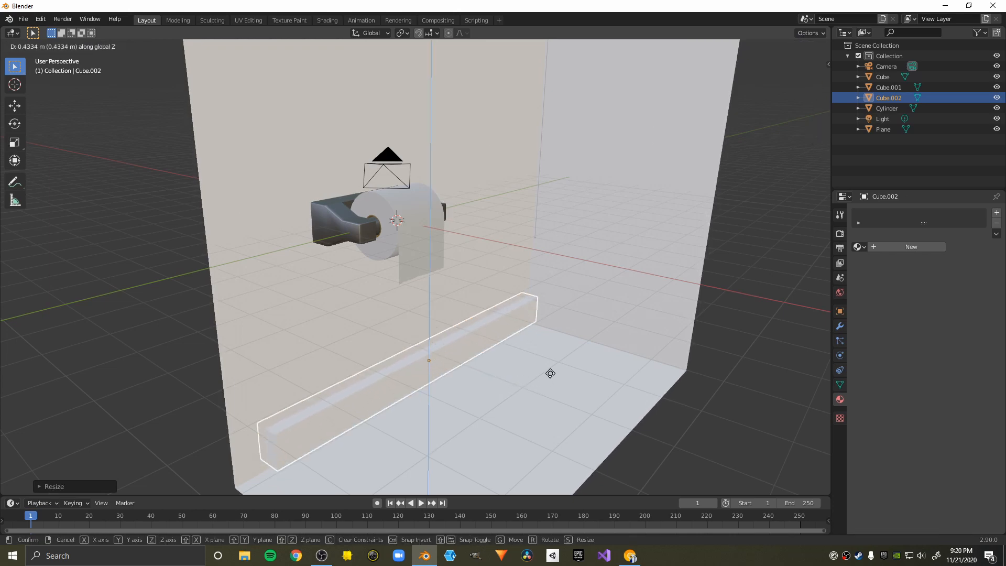
{"action": "left_click", "coordinate": [548, 378]}
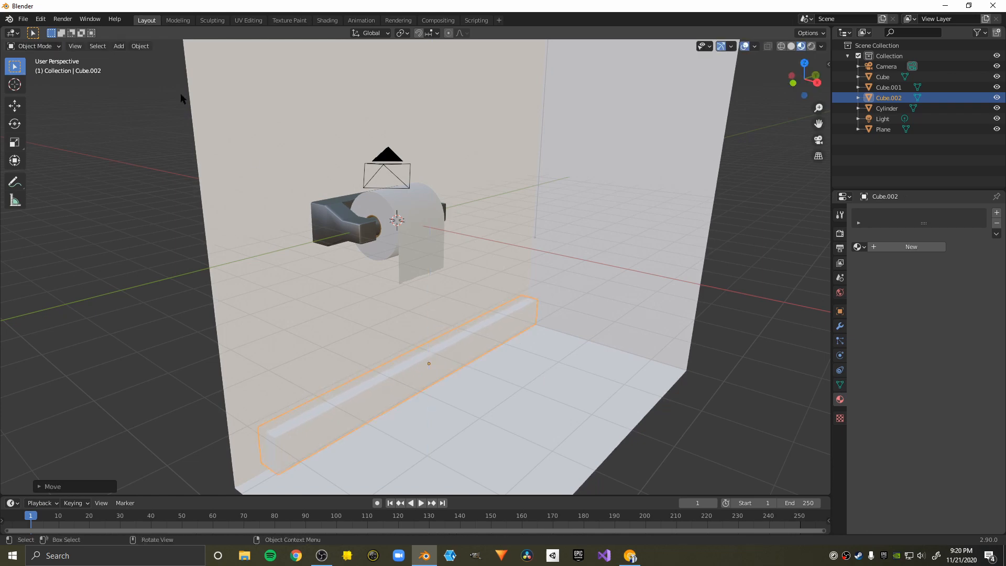
In Edit Mode, add a vertical loop cut across the baseboard strip, slid close to its end in the room corner.
{"action": "left_click", "coordinate": [34, 46]}
{"action": "left_click", "coordinate": [32, 63]}
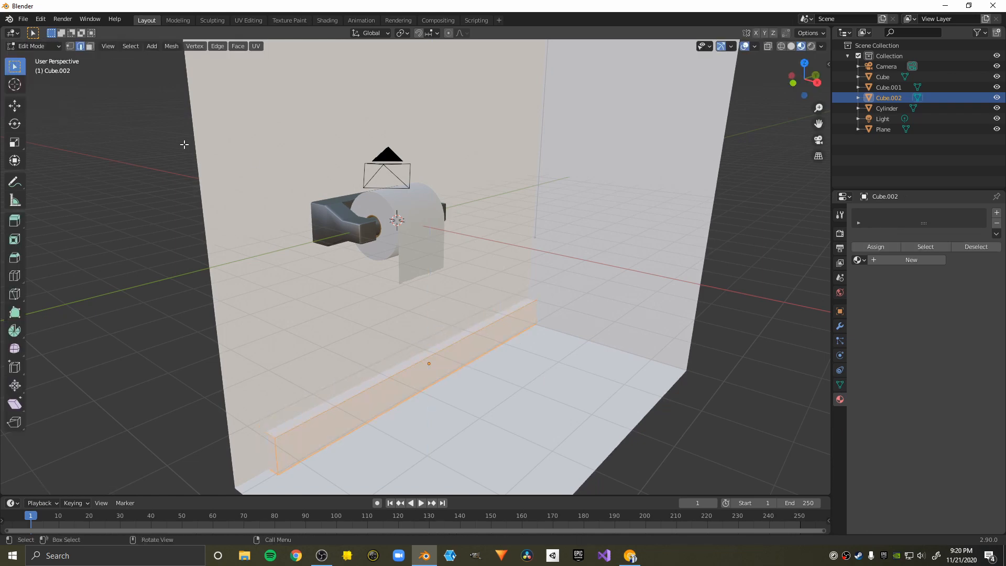
{"action": "middle_click_drag", "start_coordinate": [556, 322], "coordinate": [532, 338]}
{"action": "key", "text": "ctrl+r"}
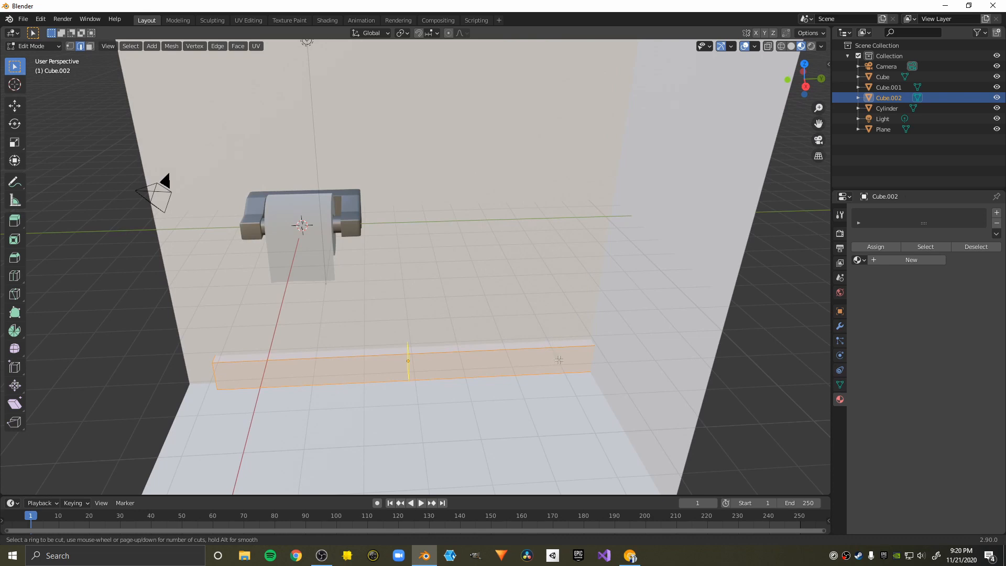
{"action": "left_click", "coordinate": [492, 353]}
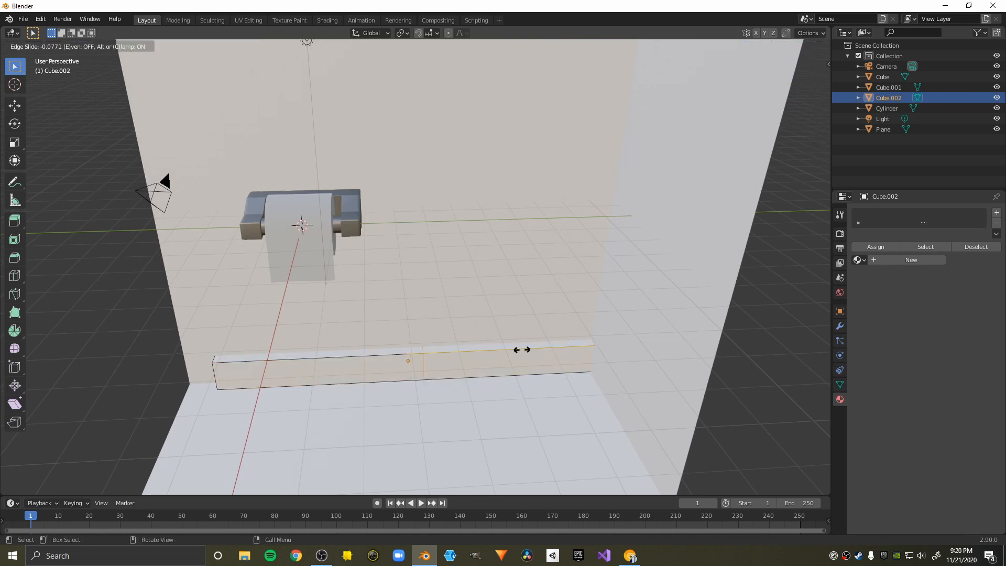
{"action": "left_click", "coordinate": [669, 348]}
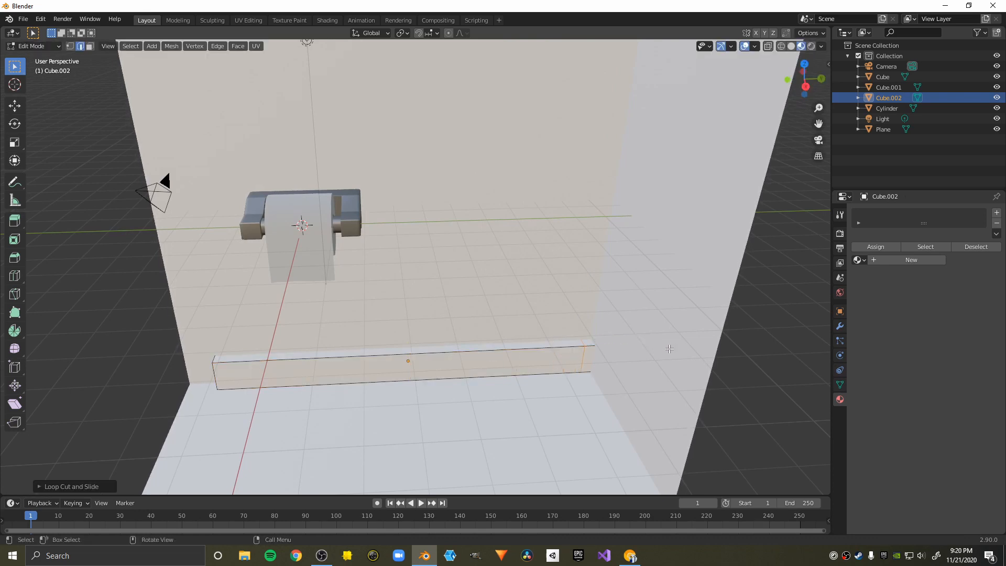
Extrude the small front face at the strip's corner end about 6.9 m along the side wall.
{"action": "left_click", "coordinate": [90, 46]}
{"action": "left_click", "coordinate": [587, 361]}
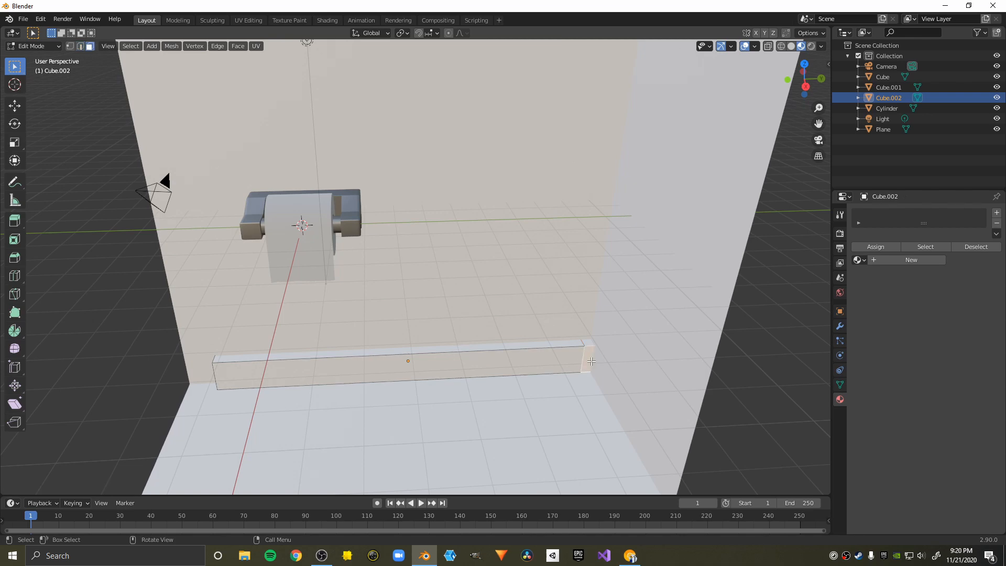
{"action": "scroll", "coordinate": [587, 361], "scroll_direction": "down", "scroll_amount": 3}
{"action": "key", "text": "r"}
{"action": "right_click", "coordinate": [538, 380]}
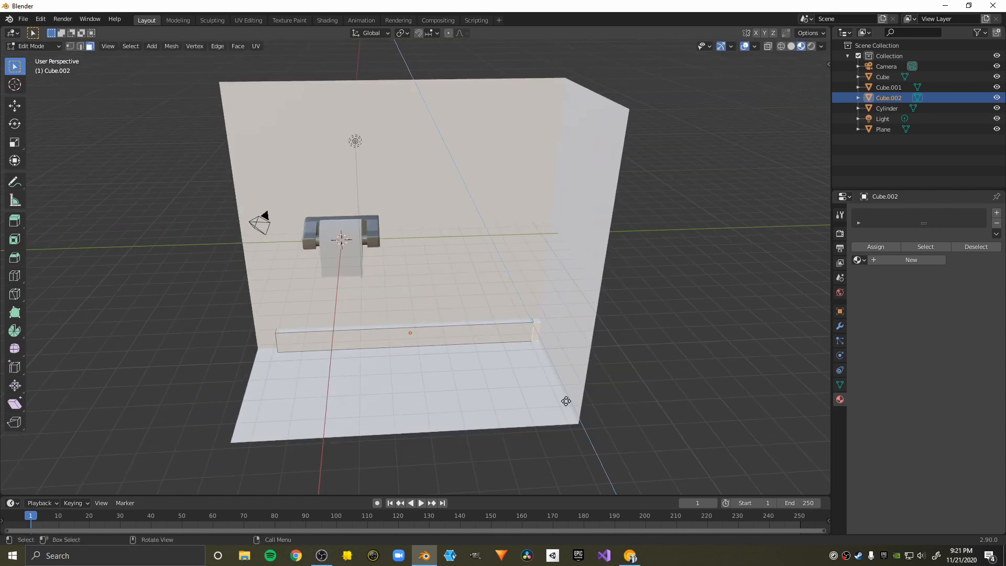
{"action": "key", "text": "e"}
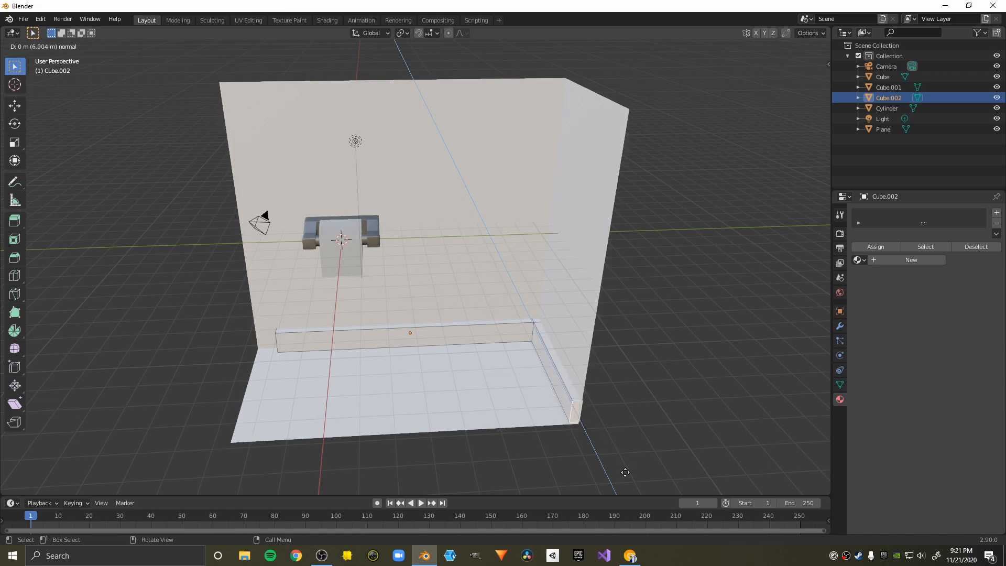
{"action": "left_click", "coordinate": [624, 475]}
Add a horizontal loop cut along both baseboard sections, slid near the upper edge.
{"action": "middle_click_drag", "start_coordinate": [628, 473], "coordinate": [554, 393]}
{"action": "right_click", "coordinate": [554, 393]}
{"action": "scroll", "coordinate": [379, 263], "scroll_direction": "up", "scroll_amount": 4}
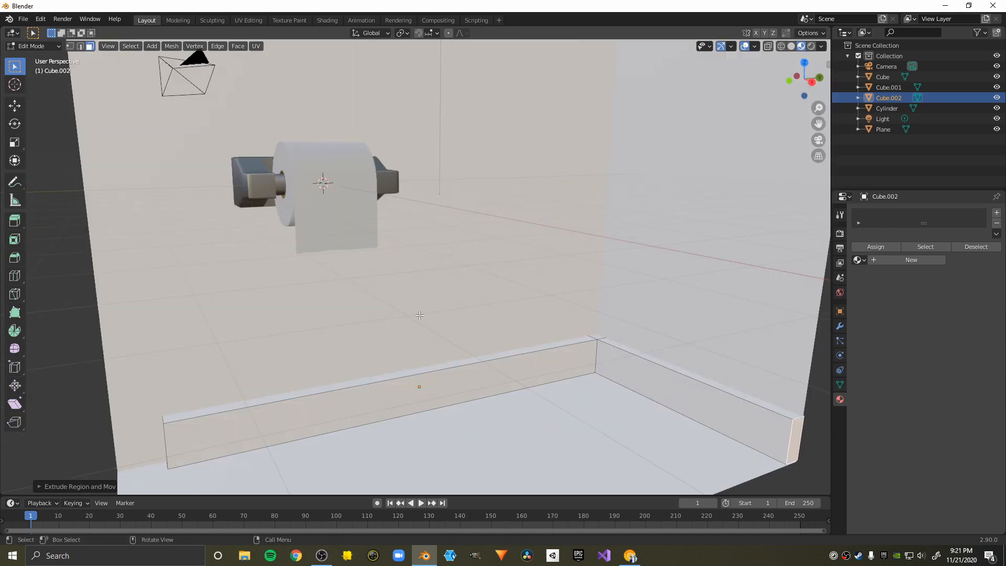
{"action": "middle_click_drag", "start_coordinate": [420, 315], "coordinate": [504, 299]}
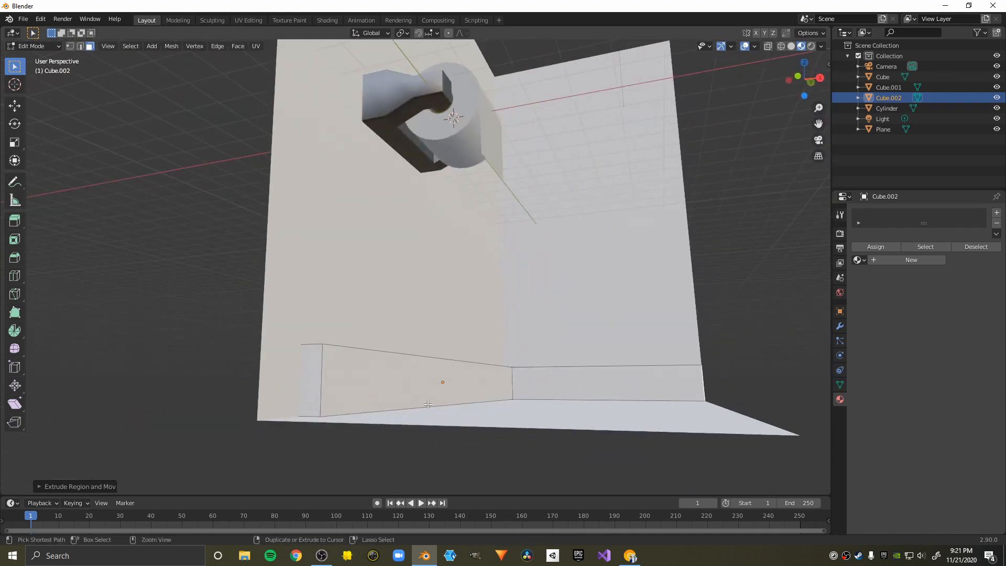
{"action": "key", "text": "ctrl+r"}
{"action": "left_click", "coordinate": [331, 373]}
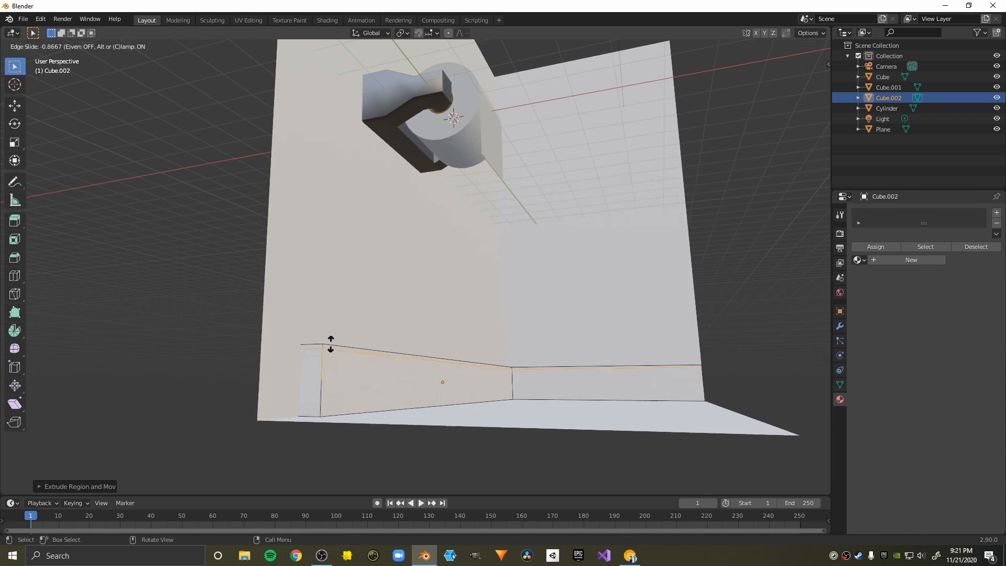
{"action": "left_click", "coordinate": [330, 352]}
Add two more horizontal loop cuts to the baseboard, one just below mid-height and one between it and the upper cut.
{"action": "key", "text": "ctrl+r"}
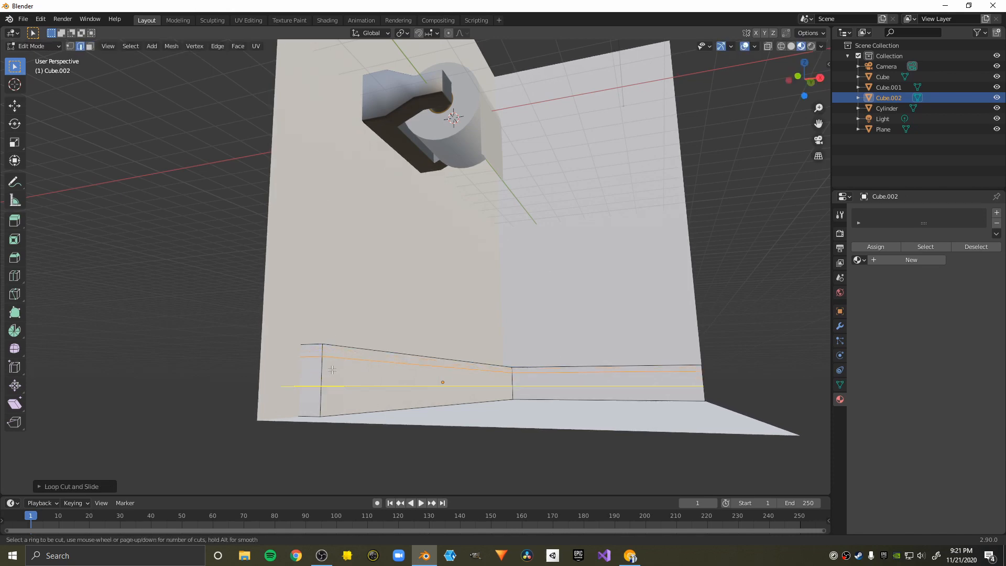
{"action": "left_click", "coordinate": [326, 376]}
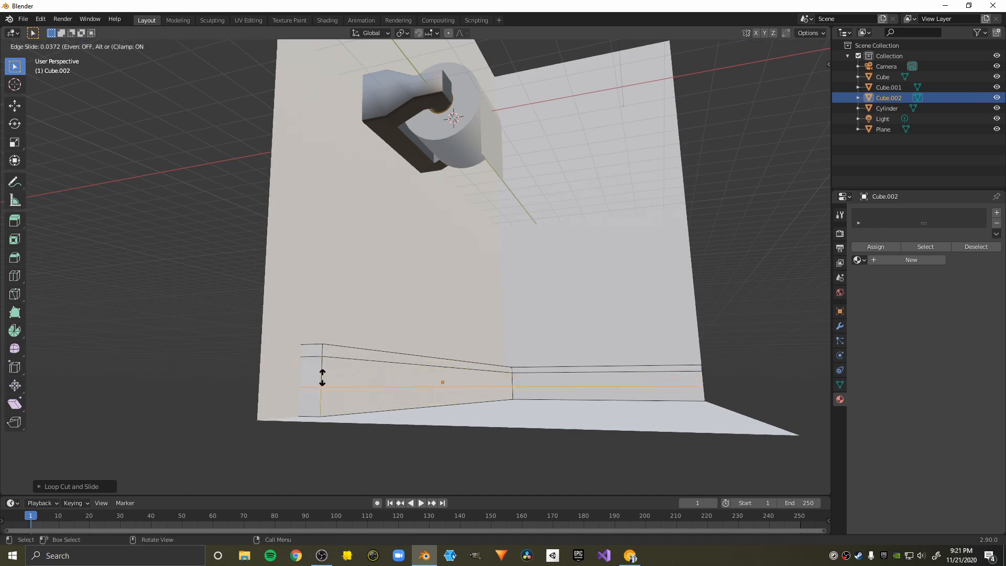
{"action": "left_click", "coordinate": [323, 380]}
{"action": "key", "text": "ctrl+r"}
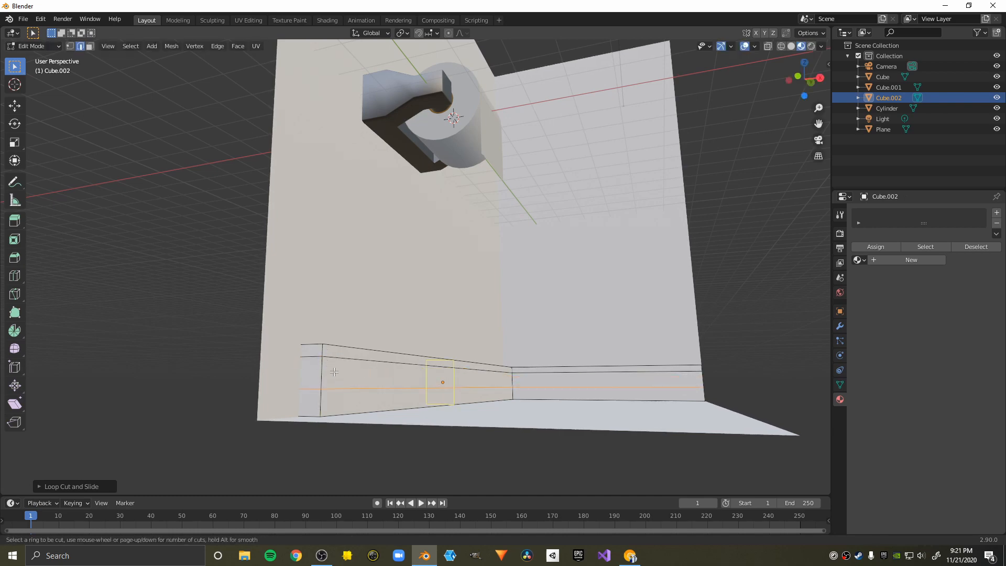
{"action": "left_click", "coordinate": [322, 375]}
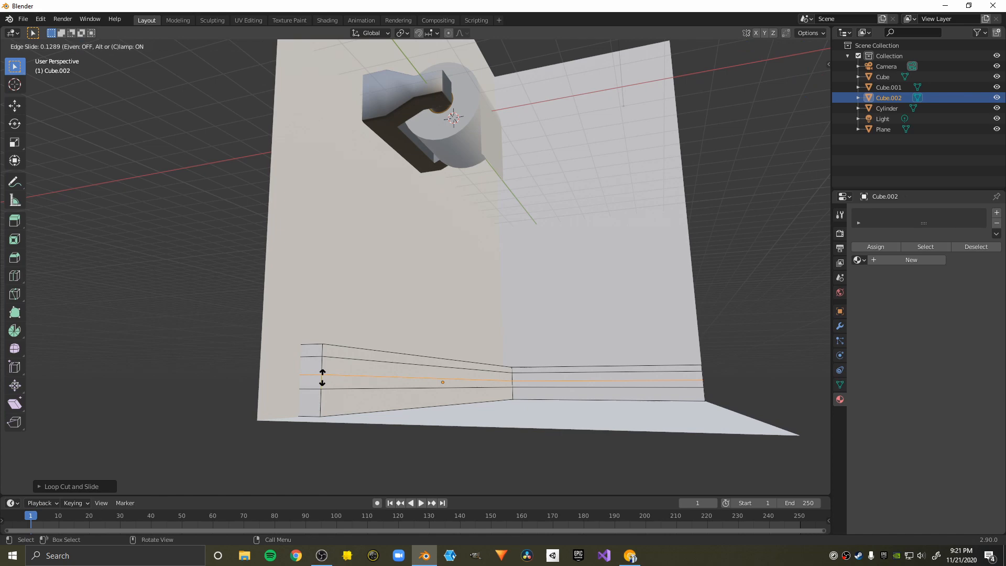
{"action": "left_click", "coordinate": [322, 377]}
{"action": "left_click", "coordinate": [403, 377]}
{"action": "left_click", "coordinate": [532, 380], "text": "shift"}
{"action": "key", "text": "alt+s"}
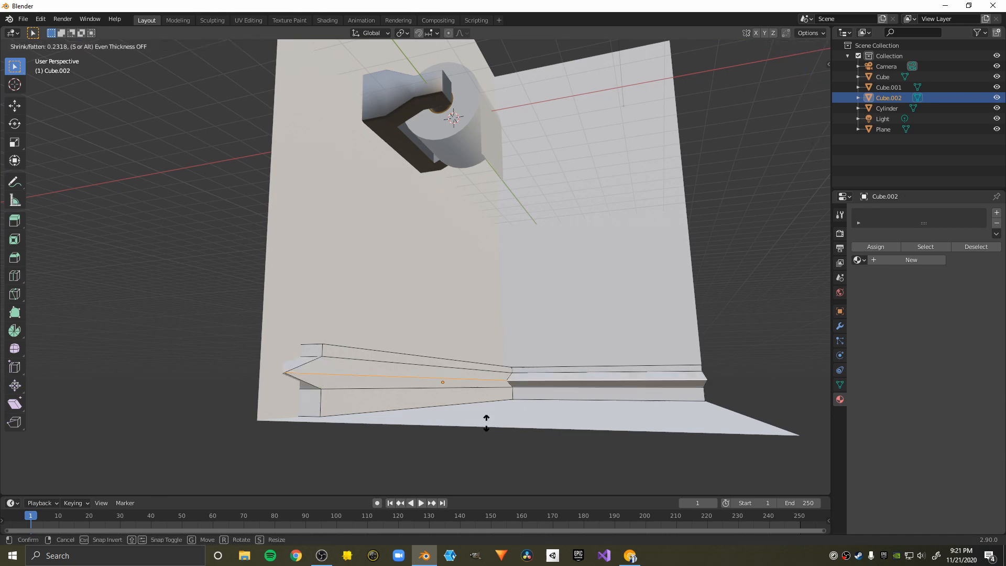
{"action": "right_click", "coordinate": [414, 382]}
Push the middle edges inward to form a groove, along X on the back wall section and along Y on the side wall section.
{"action": "scroll", "coordinate": [411, 378], "scroll_direction": "up", "scroll_amount": 2}
{"action": "left_click", "coordinate": [564, 456]}
{"action": "key", "text": "g"}
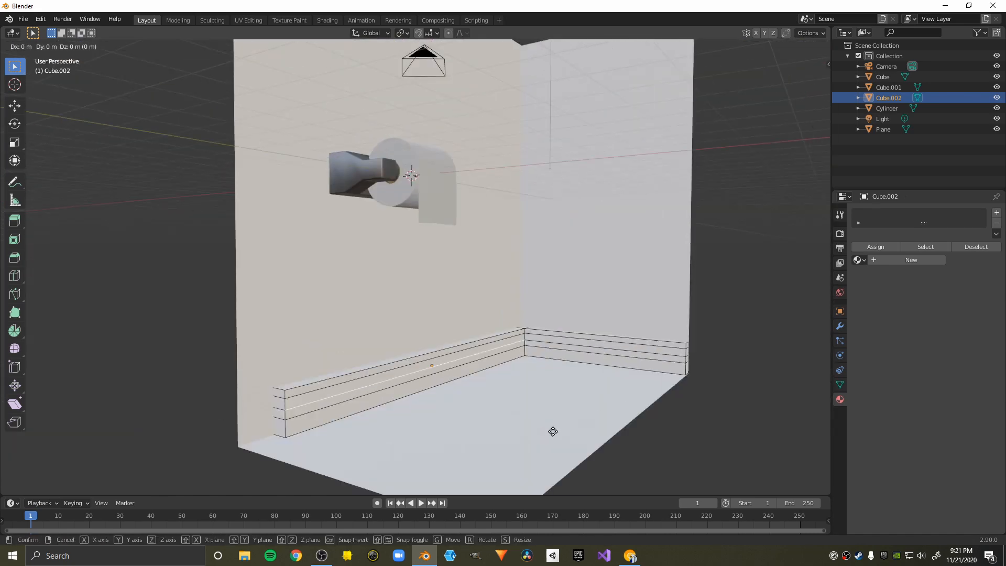
{"action": "key", "text": "x"}
{"action": "left_click", "coordinate": [550, 378]}
{"action": "left_click", "coordinate": [554, 343]}
{"action": "key", "text": "g"}
{"action": "key", "text": "y"}
{"action": "right_click", "coordinate": [542, 388]}
{"action": "key", "text": "g"}
{"action": "key", "text": "y"}
{"action": "left_click", "coordinate": [550, 367]}
Move an edge near the top of the back wall baseboard section along X.
{"action": "middle_click_drag", "start_coordinate": [550, 366], "coordinate": [398, 362]}
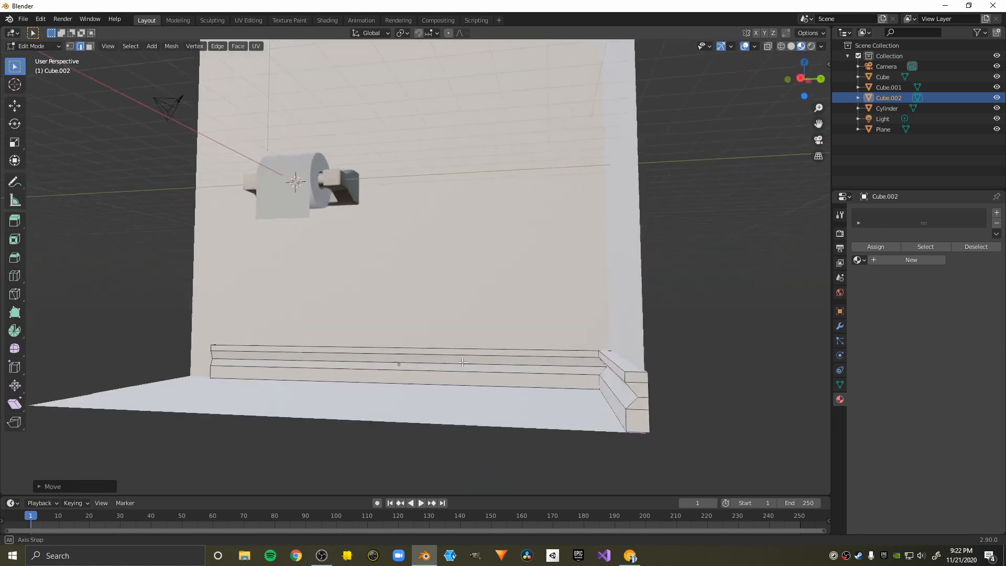
{"action": "left_click", "coordinate": [503, 351]}
{"action": "key", "text": "g"}
{"action": "key", "text": "x"}
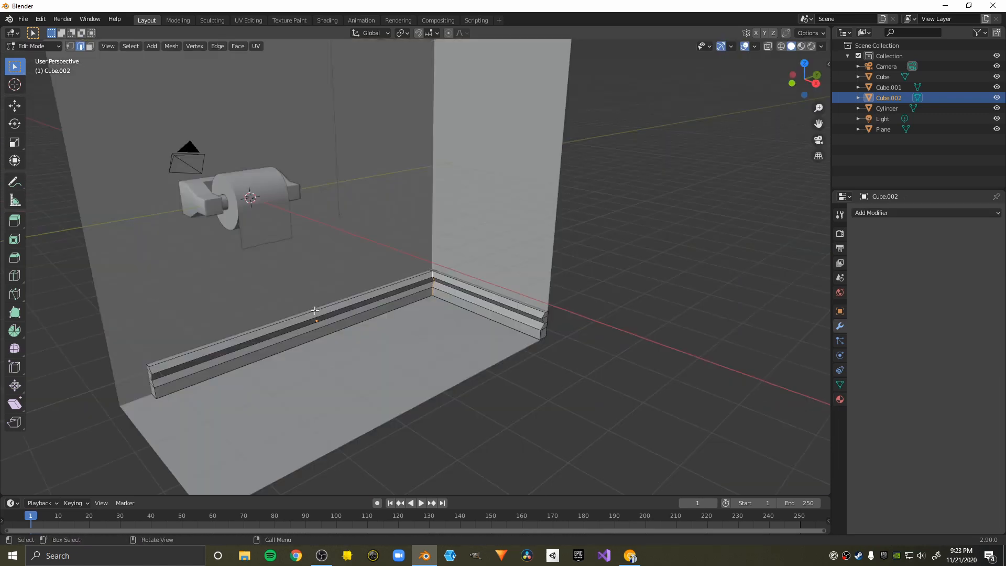
Bevel the four horizontal profile edge loops along both baseboard sections by about 0.2 m with 4 segments.
{"action": "middle_click_drag", "start_coordinate": [366, 236], "coordinate": [418, 224]}
{"action": "scroll", "coordinate": [418, 225], "scroll_direction": "up", "scroll_amount": 3}
{"action": "middle_click_drag", "start_coordinate": [198, 227], "coordinate": [271, 306], "text": "shift"}
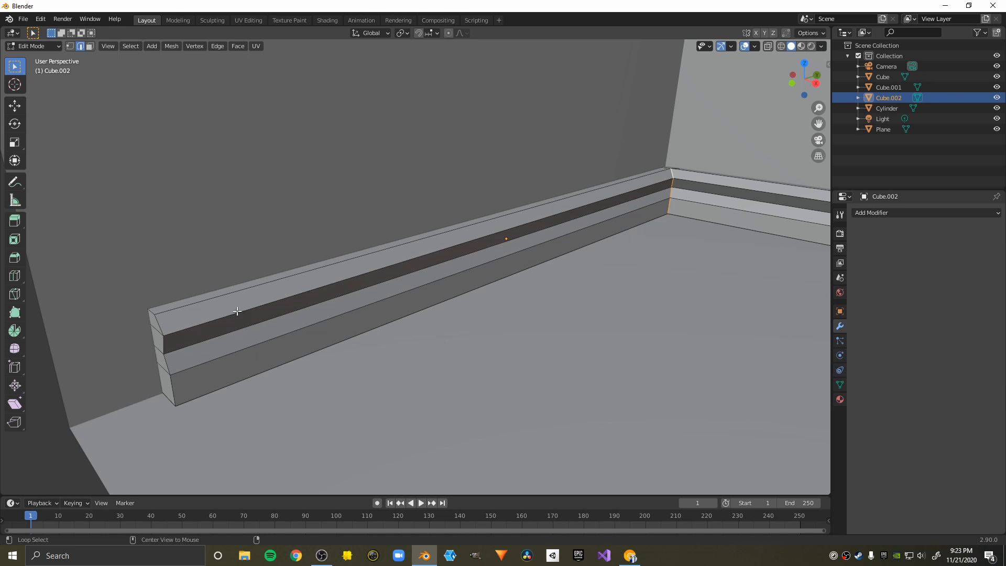
{"action": "left_click", "coordinate": [237, 310], "text": "alt"}
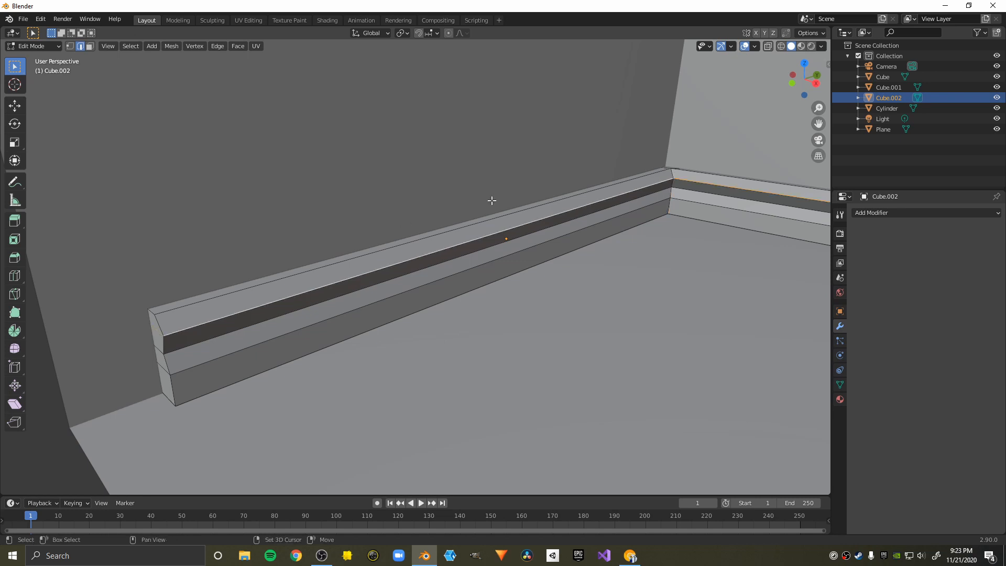
{"action": "left_click", "coordinate": [188, 345], "text": "alt+shift"}
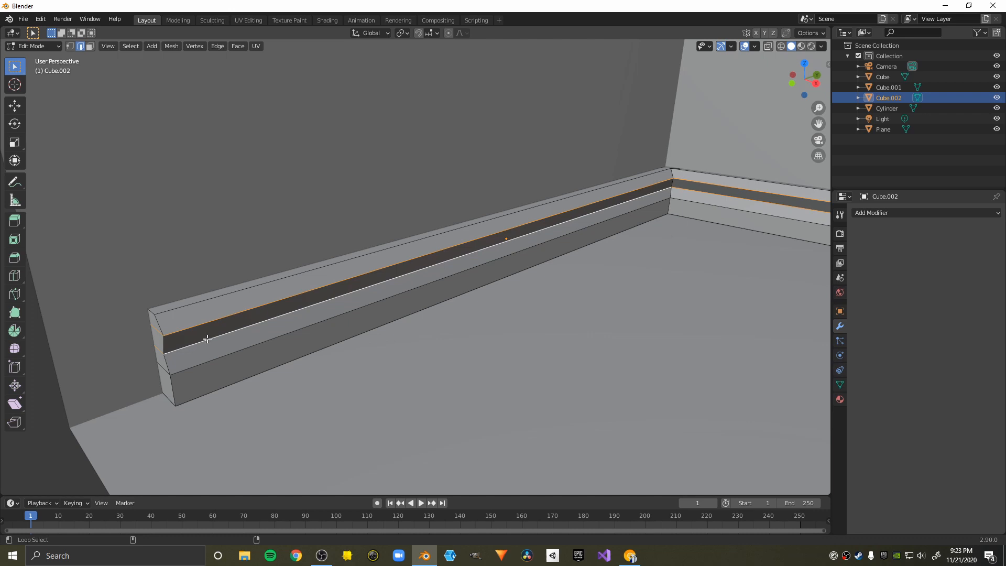
{"action": "left_click", "coordinate": [197, 366], "text": "alt+shift"}
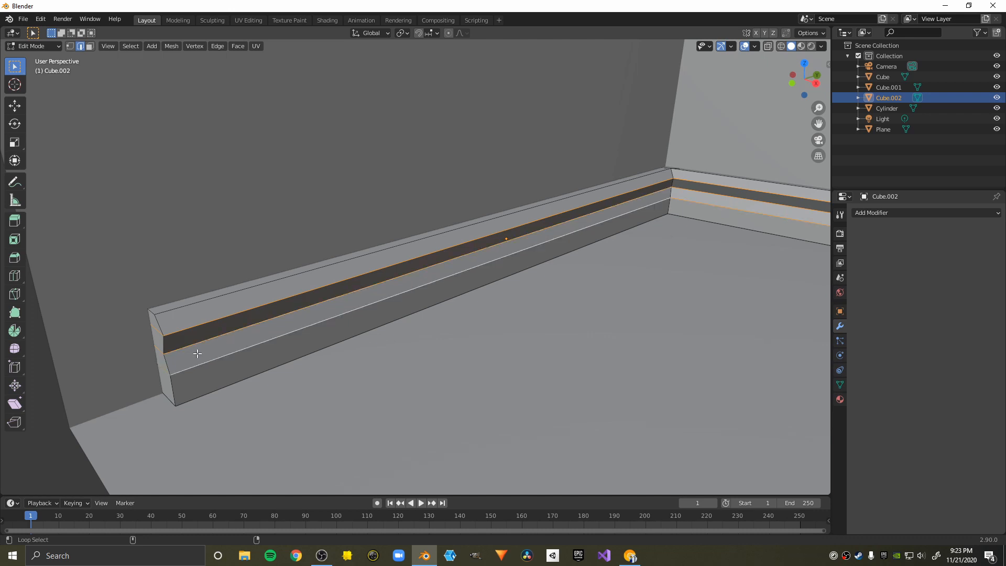
{"action": "left_click", "coordinate": [192, 306], "text": "alt+shift"}
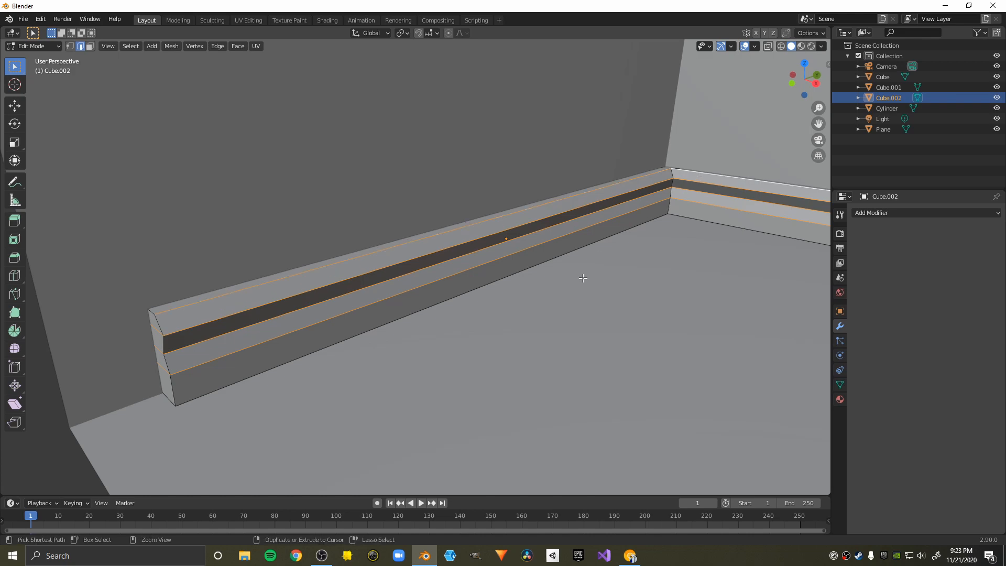
{"action": "key", "text": "ctrl+b"}
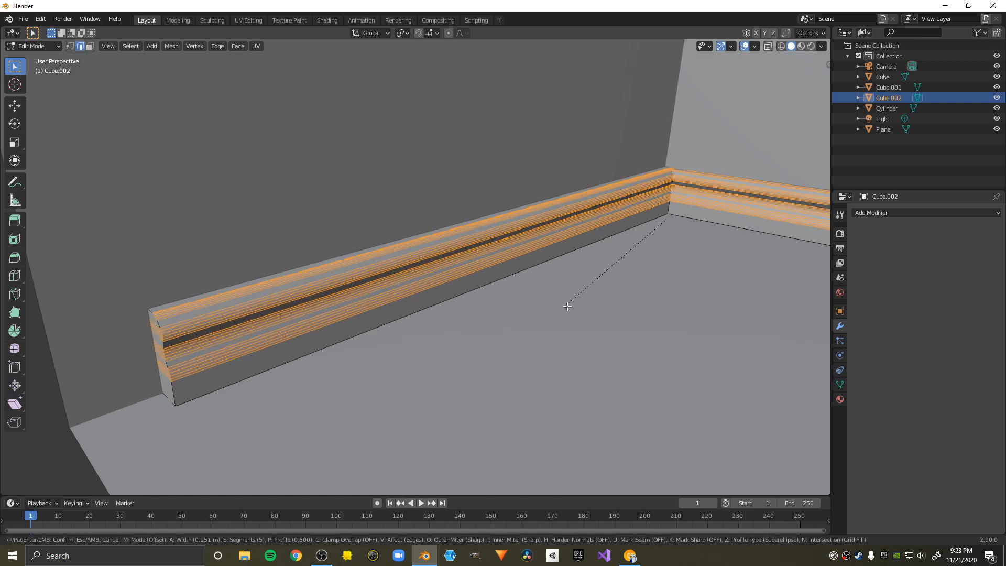
{"action": "scroll", "coordinate": [565, 306], "scroll_direction": "up", "scroll_amount": 1}
{"action": "scroll", "coordinate": [565, 307], "scroll_direction": "down", "scroll_amount": 2}
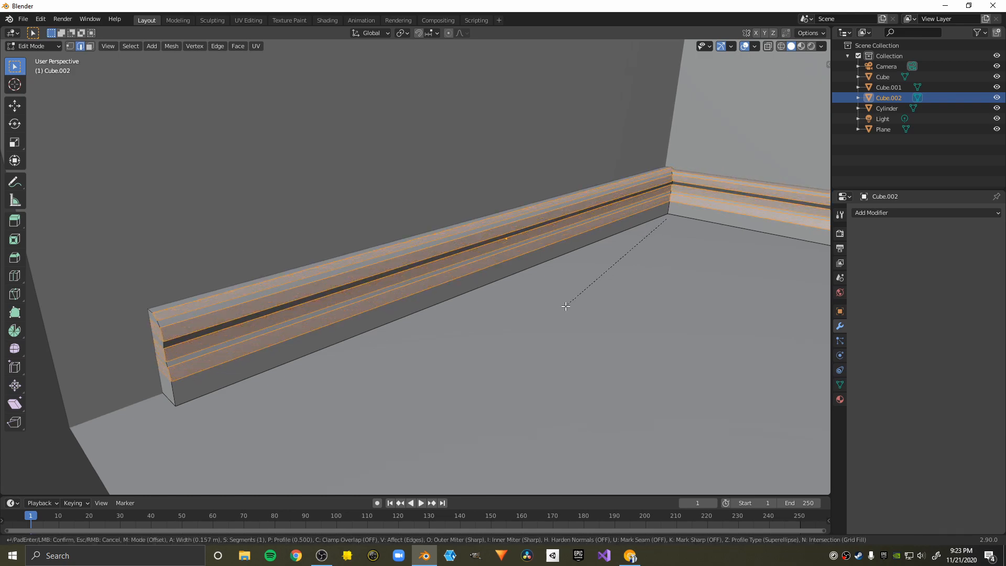
{"action": "scroll", "coordinate": [557, 309], "scroll_direction": "up", "scroll_amount": 4}
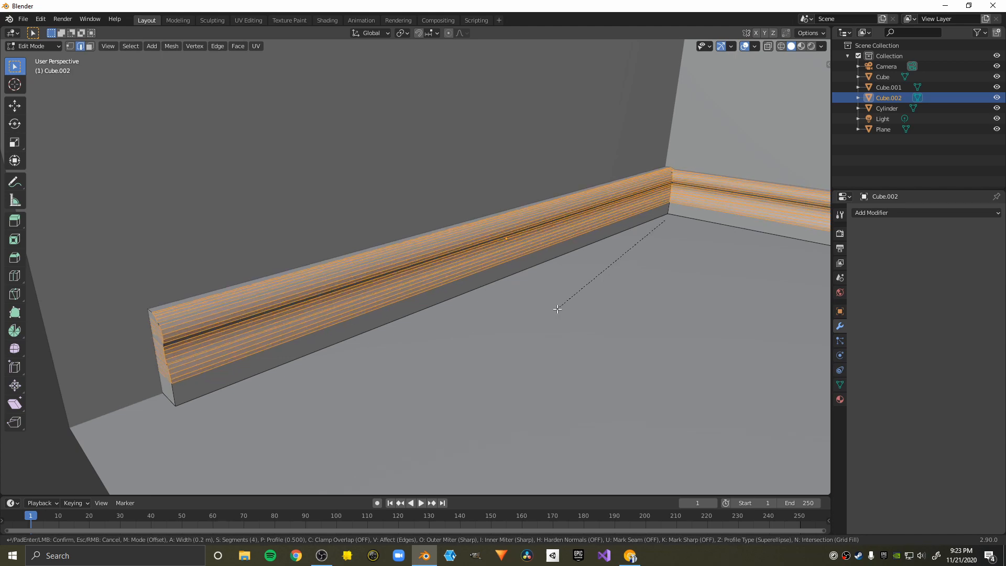
{"action": "left_click", "coordinate": [564, 308]}
Return to Object Mode in the camera view and switch the viewport to Material Preview shading.
{"action": "scroll", "coordinate": [561, 308], "scroll_direction": "down", "scroll_amount": 4}
{"action": "middle_click_drag", "start_coordinate": [536, 311], "coordinate": [545, 315]}
{"action": "key", "text": "KP_0"}
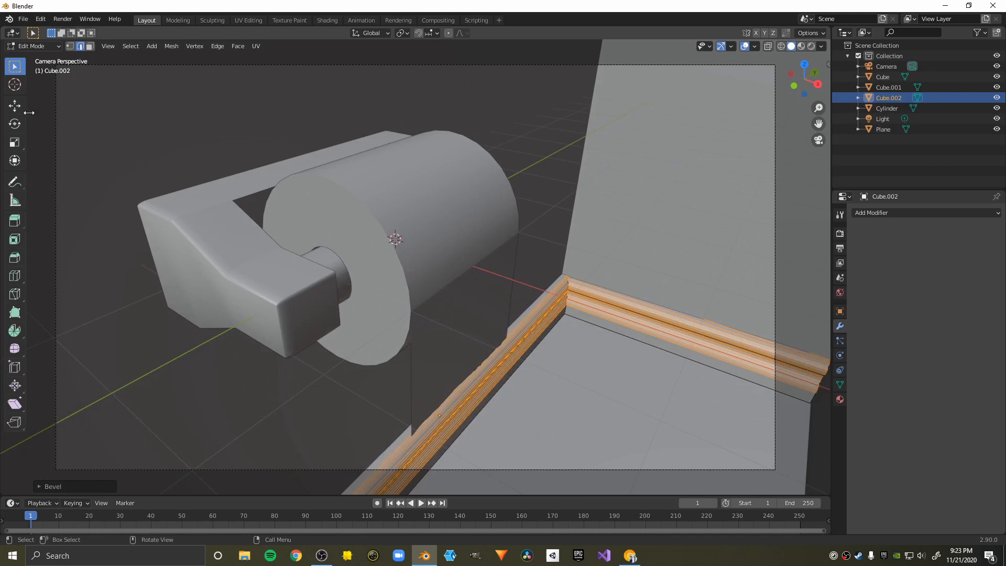
{"action": "left_click", "coordinate": [32, 46]}
{"action": "left_click", "coordinate": [32, 58]}
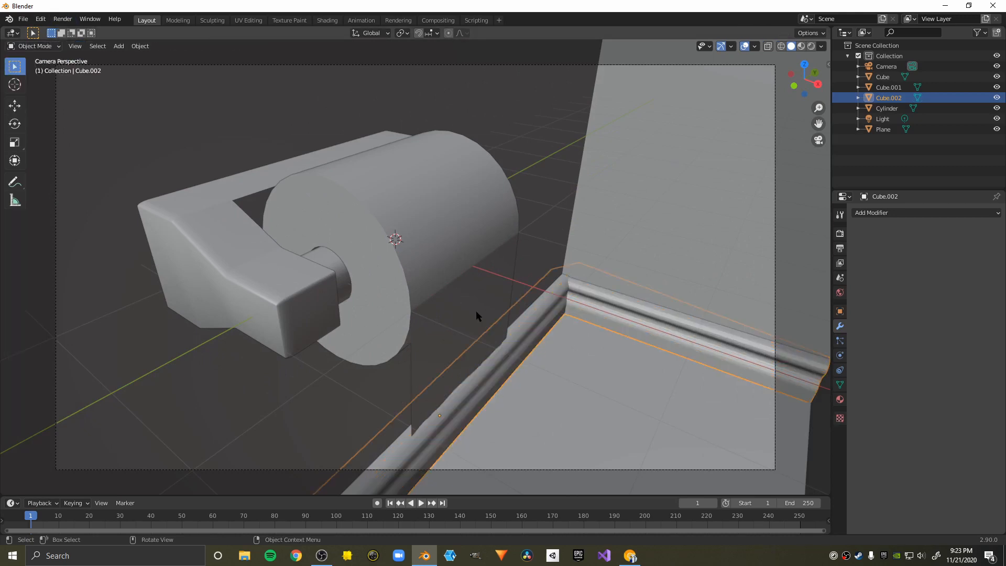
{"action": "key", "text": "z"}
{"action": "left_click", "coordinate": [482, 393]}
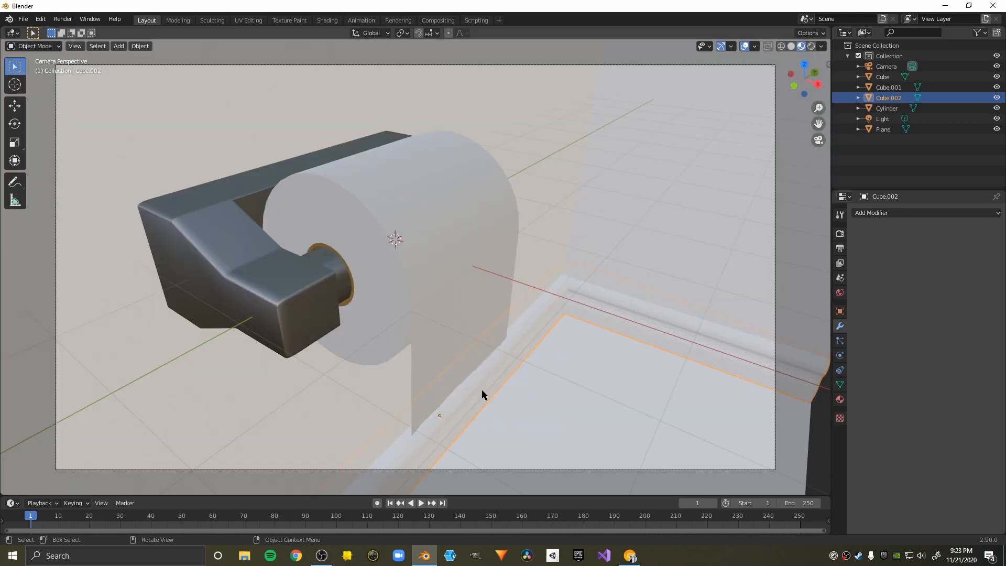
Shade the baseboard smooth and enable Auto Smooth at 30° for its normals.
{"action": "scroll", "coordinate": [482, 388], "scroll_direction": "down", "scroll_amount": 1}
{"action": "right_click", "coordinate": [482, 388]}
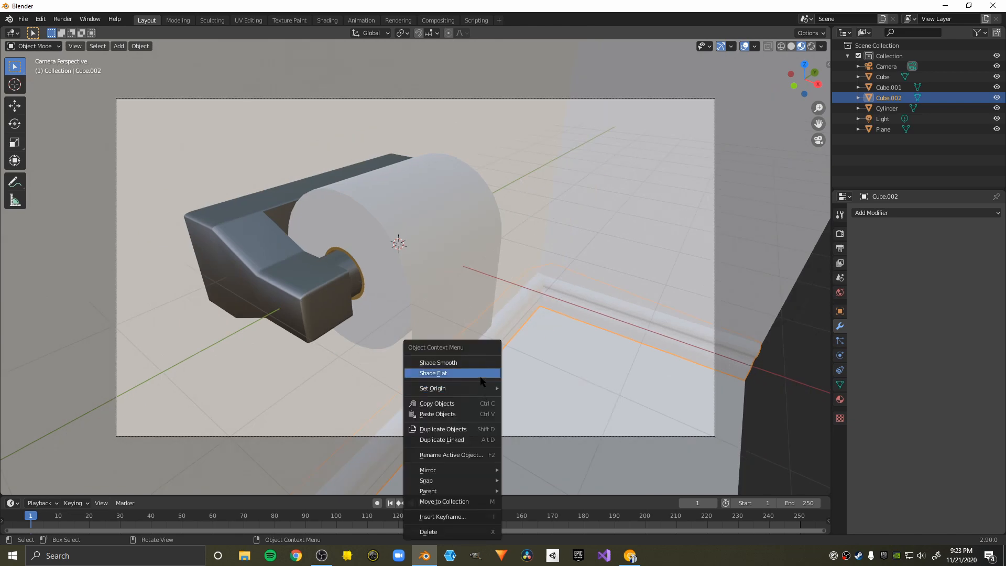
{"action": "left_click", "coordinate": [473, 363]}
{"action": "middle_click_drag", "start_coordinate": [539, 362], "coordinate": [466, 323]}
{"action": "scroll", "coordinate": [465, 323], "scroll_direction": "down", "scroll_amount": 5}
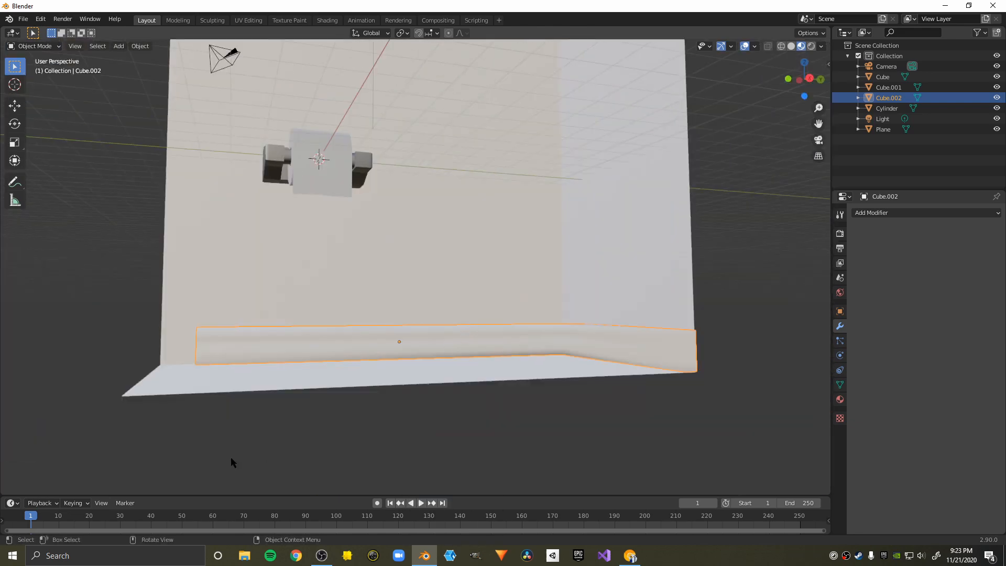
{"action": "middle_click_drag", "start_coordinate": [230, 457], "coordinate": [294, 462]}
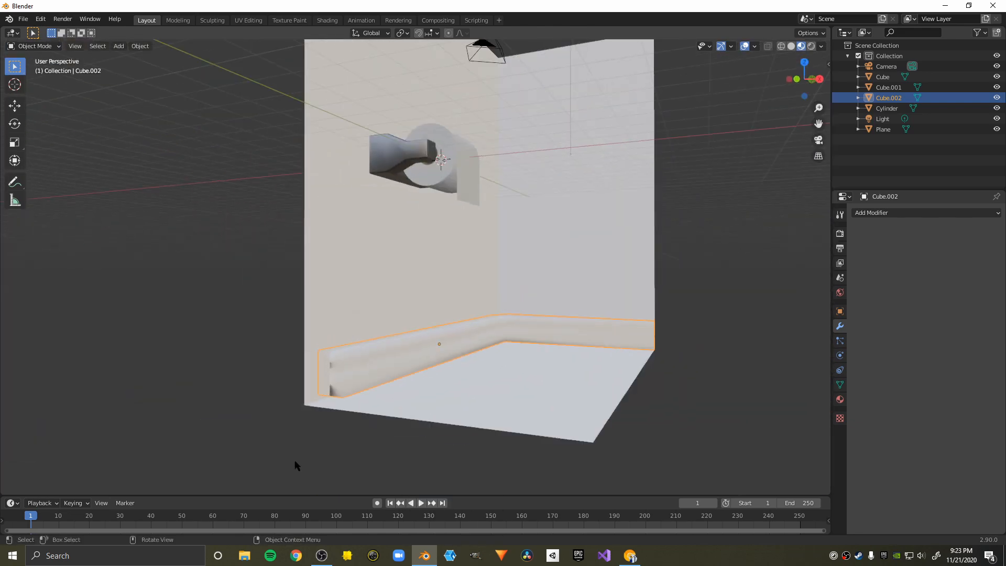
{"action": "left_click", "coordinate": [840, 385]}
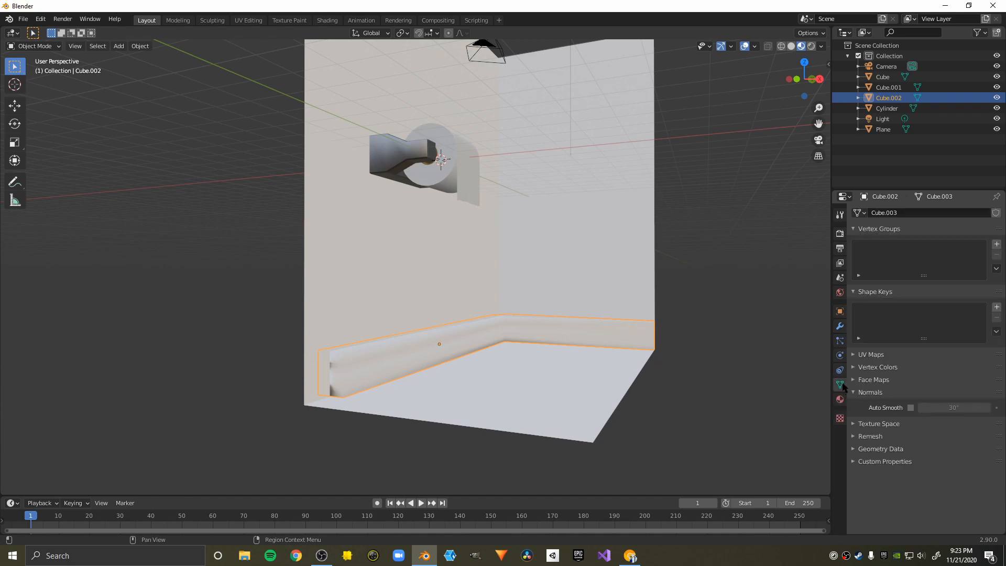
{"action": "left_click", "coordinate": [911, 407]}
{"action": "left_click", "coordinate": [651, 411]}
{"action": "key", "text": "KP_0"}
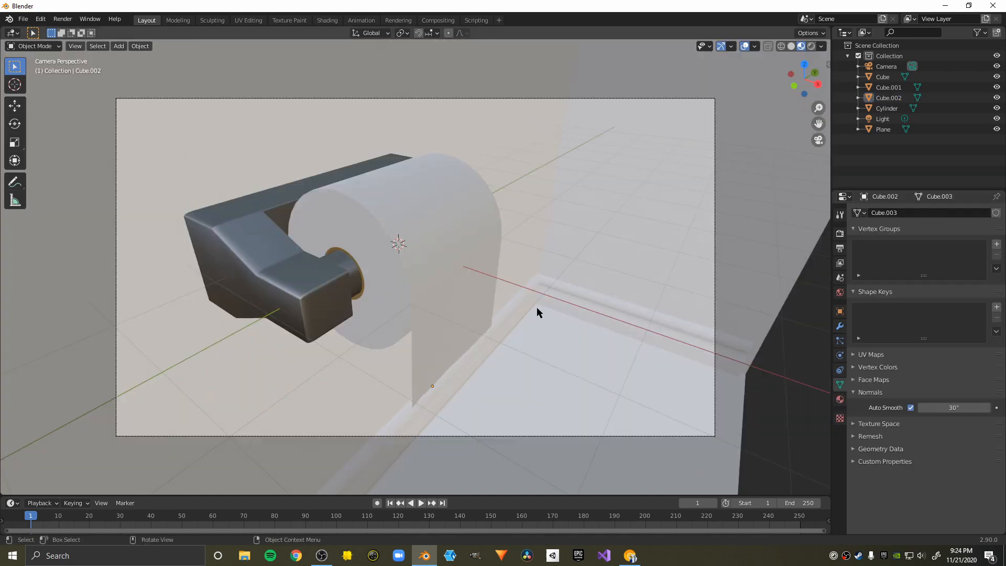
Enter Edit Mode on the room plane and select the back and side wall faces in face select mode.
{"action": "left_click", "coordinate": [557, 332]}
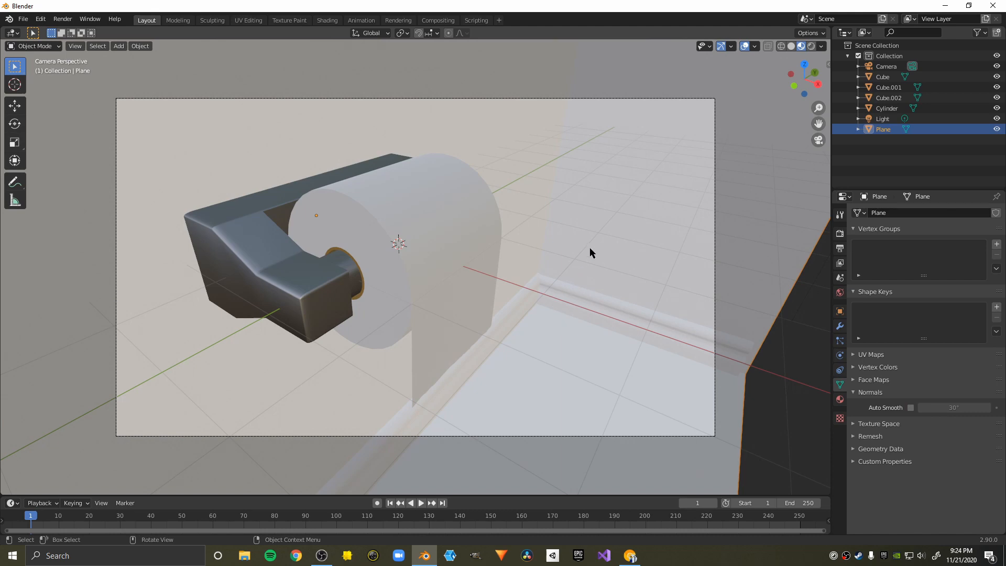
{"action": "key", "text": "KP_0"}
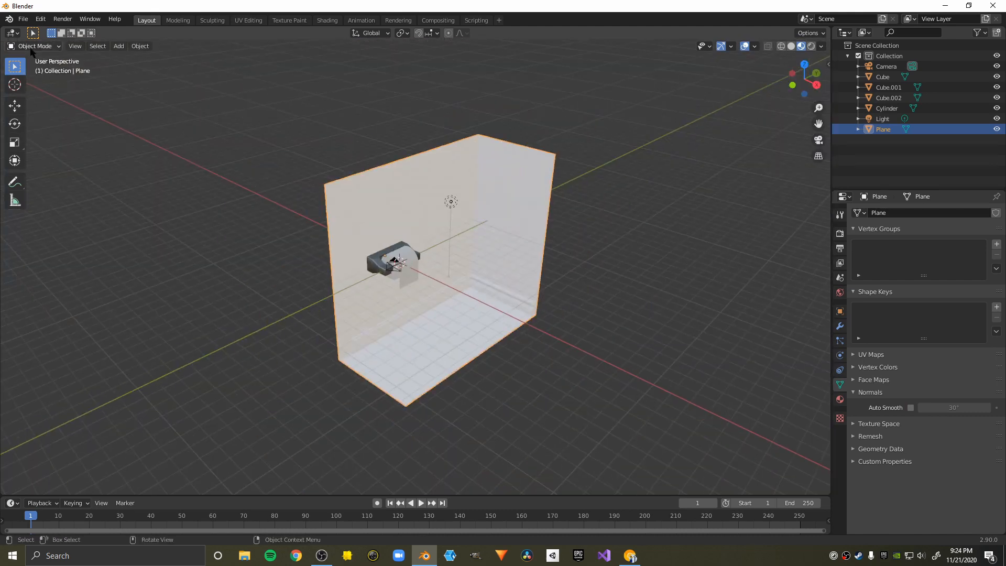
{"action": "left_click", "coordinate": [31, 46]}
{"action": "left_click", "coordinate": [41, 68]}
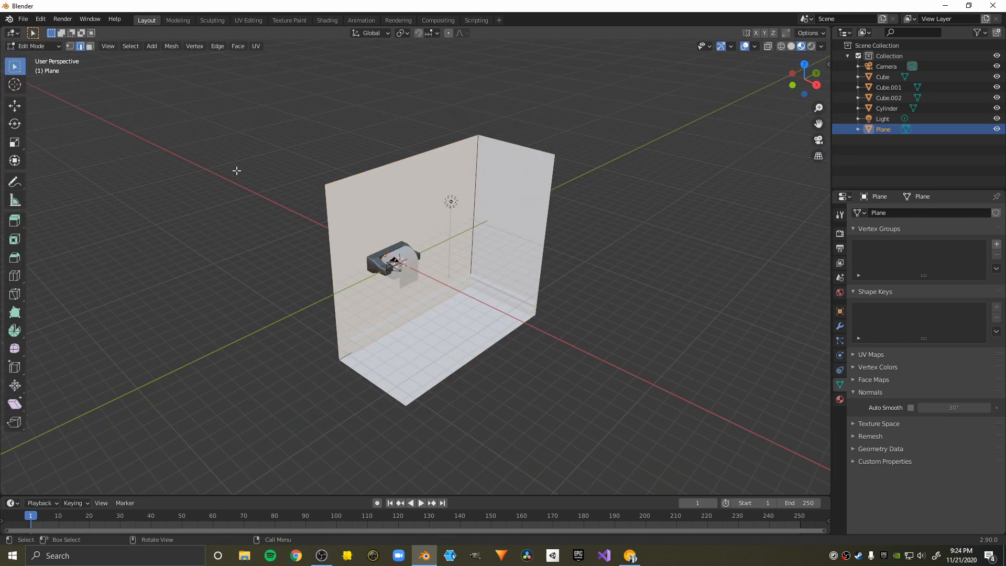
{"action": "scroll", "coordinate": [236, 171], "scroll_direction": "up", "scroll_amount": 3}
{"action": "left_click", "coordinate": [90, 46]}
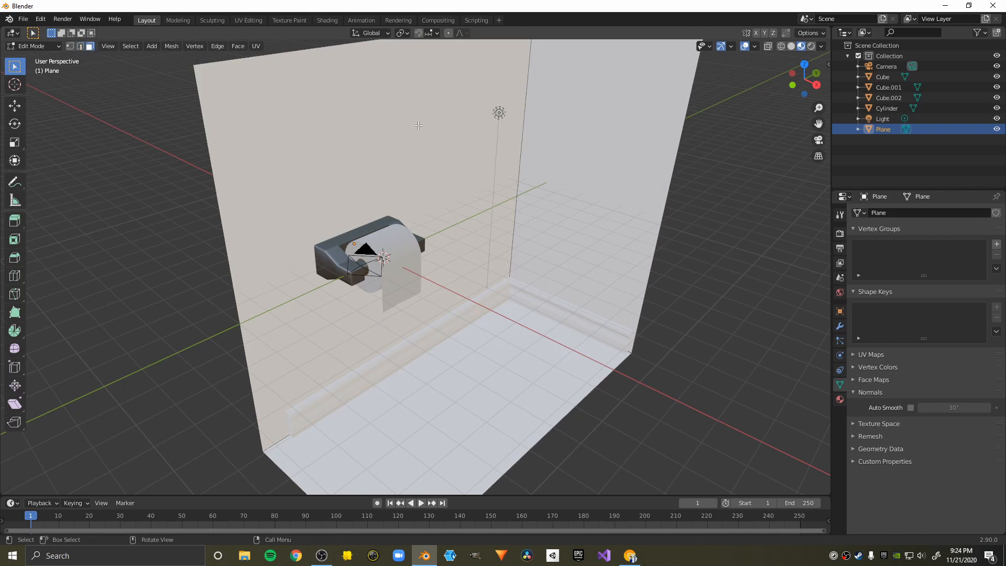
{"action": "left_click", "coordinate": [509, 139]}
{"action": "left_click", "coordinate": [579, 135], "text": "shift"}
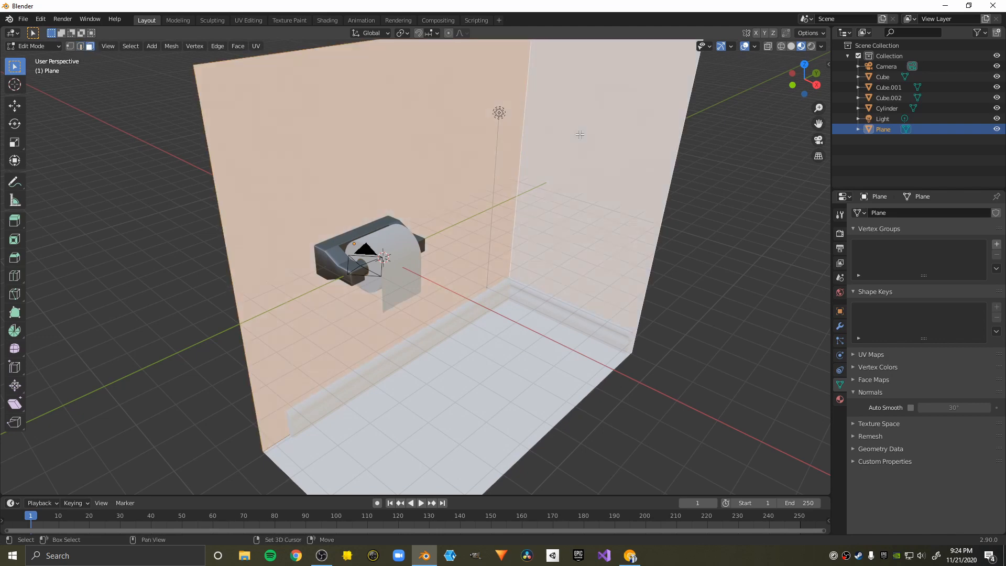
Create two materials for the room plane and name the second one Wall.
{"action": "left_click", "coordinate": [840, 400]}
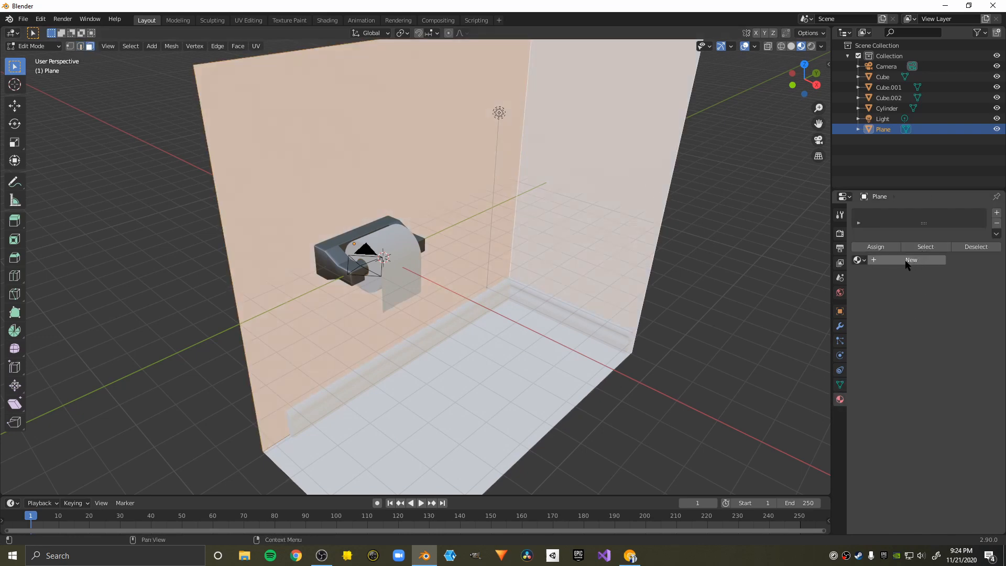
{"action": "left_click", "coordinate": [911, 260]}
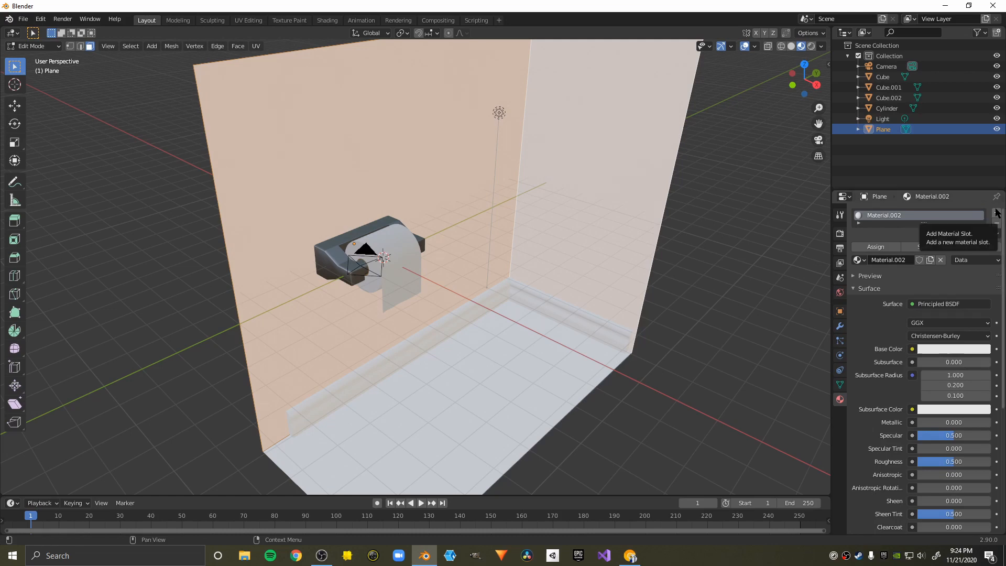
{"action": "left_click", "coordinate": [996, 213]}
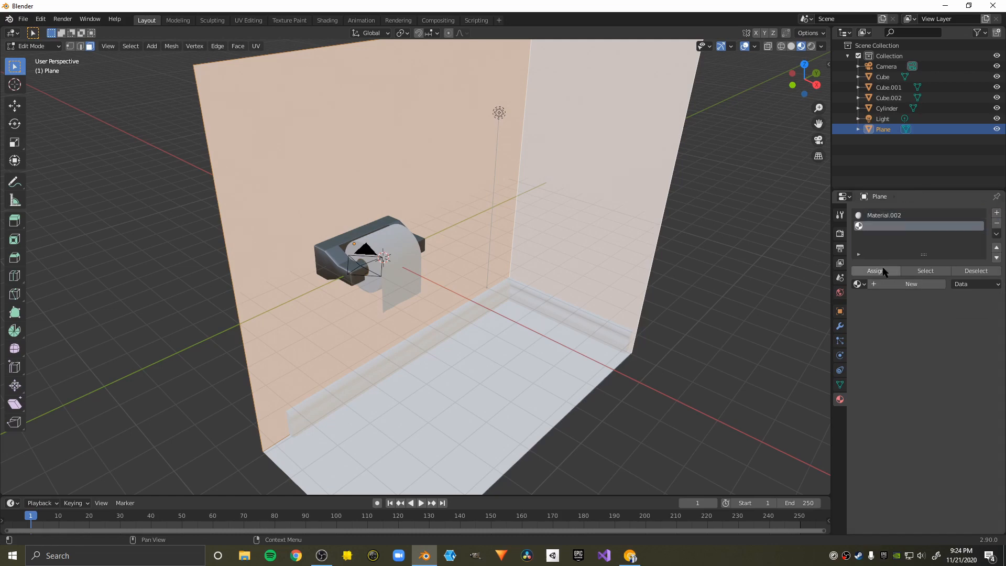
{"action": "left_click", "coordinate": [891, 283]}
{"action": "left_click", "coordinate": [893, 279]}
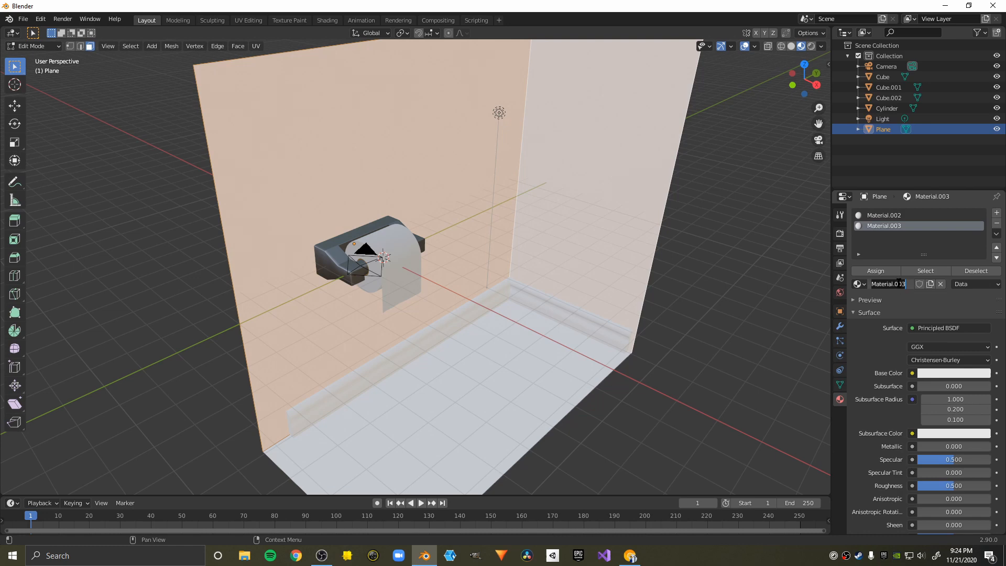
{"action": "type", "text": "Wall"}
{"action": "key", "text": "Return"}
Rename the room's first material Floor and assign the Wall material to the two wall faces.
{"action": "left_click", "coordinate": [911, 215]}
{"action": "left_click", "coordinate": [901, 285]}
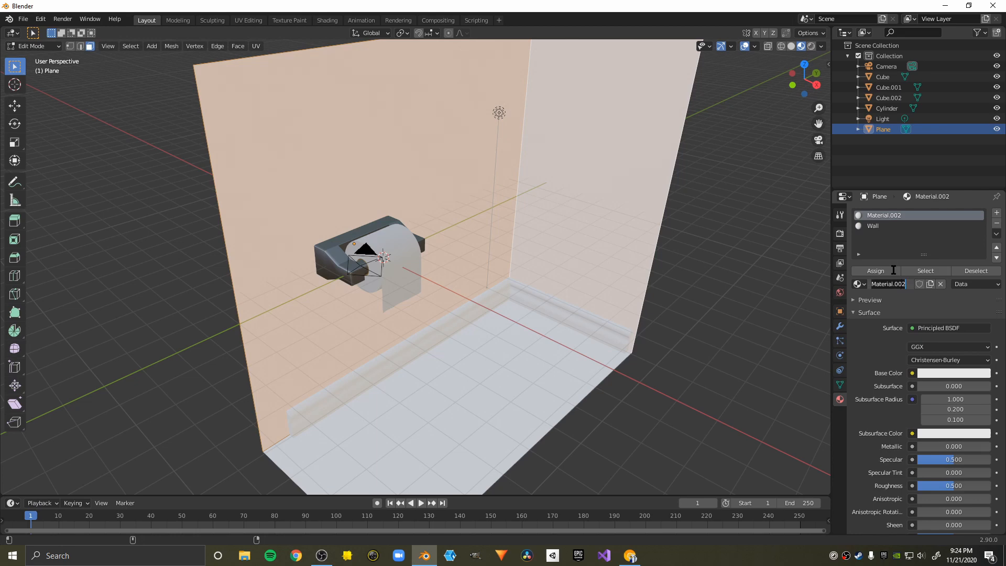
{"action": "type", "text": "Floor"}
{"action": "key", "text": "Return"}
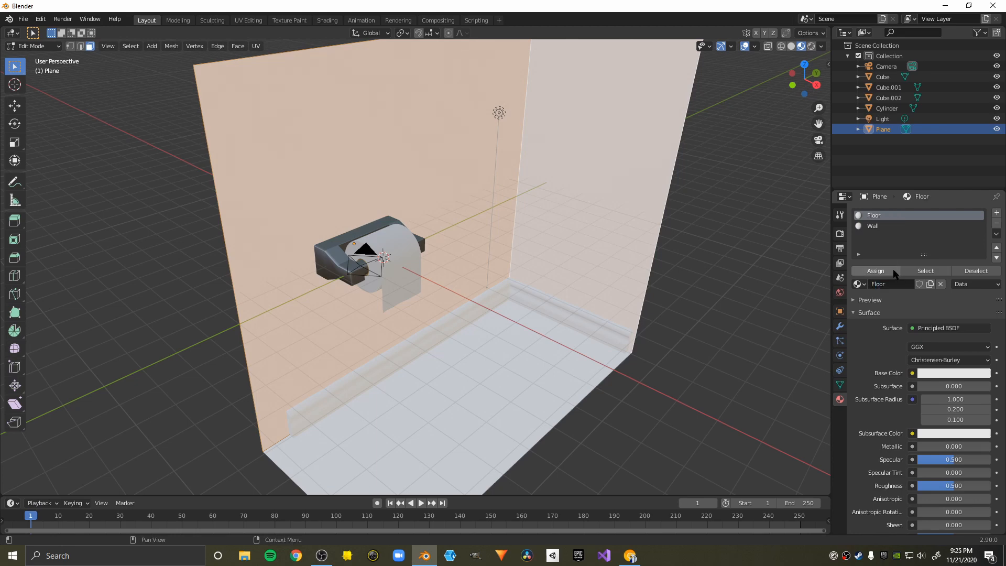
{"action": "left_click", "coordinate": [449, 317]}
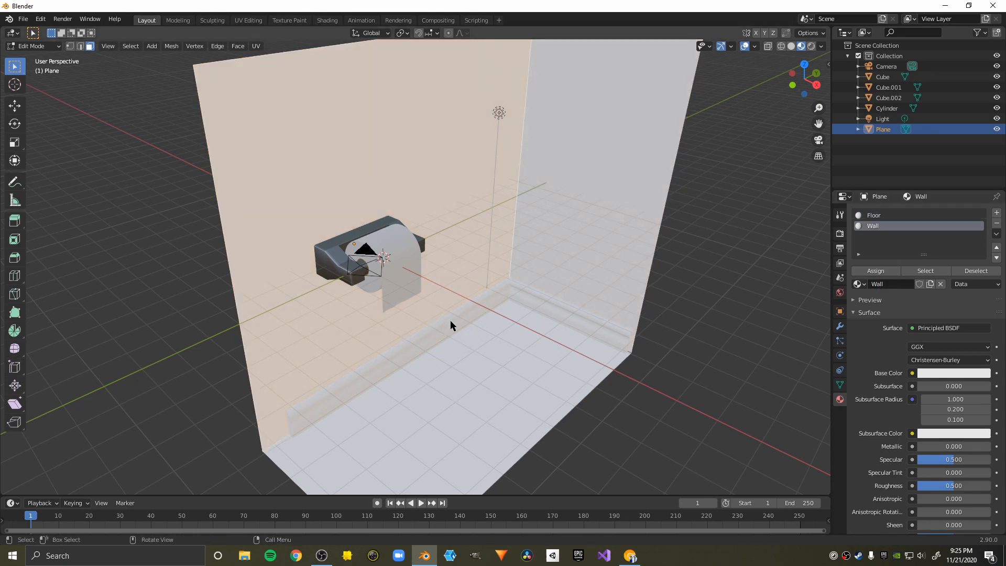
Return to Object Mode, create a material for the baseboard and name it Trim.
{"action": "left_click", "coordinate": [26, 46]}
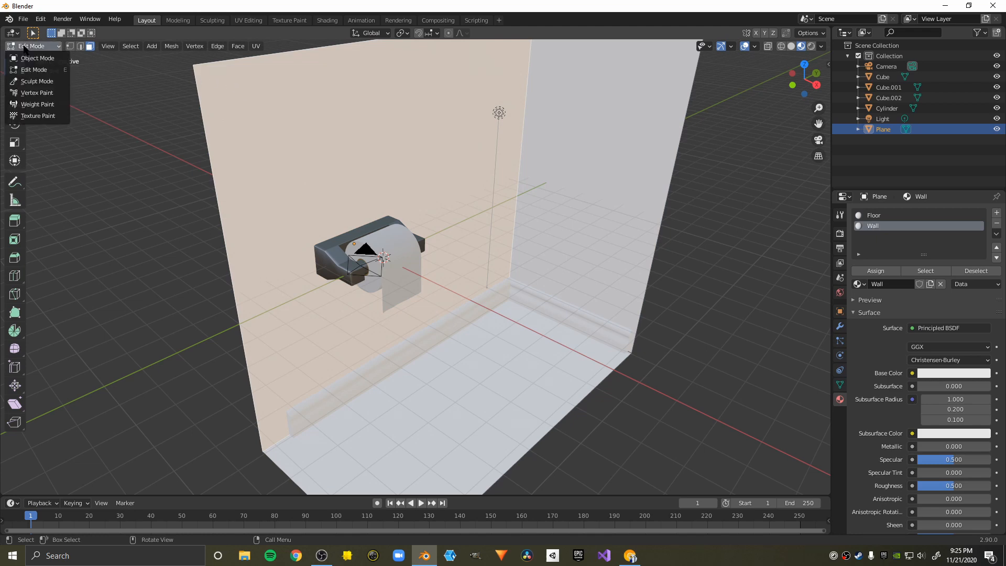
{"action": "left_click", "coordinate": [31, 58]}
{"action": "left_click", "coordinate": [406, 347]}
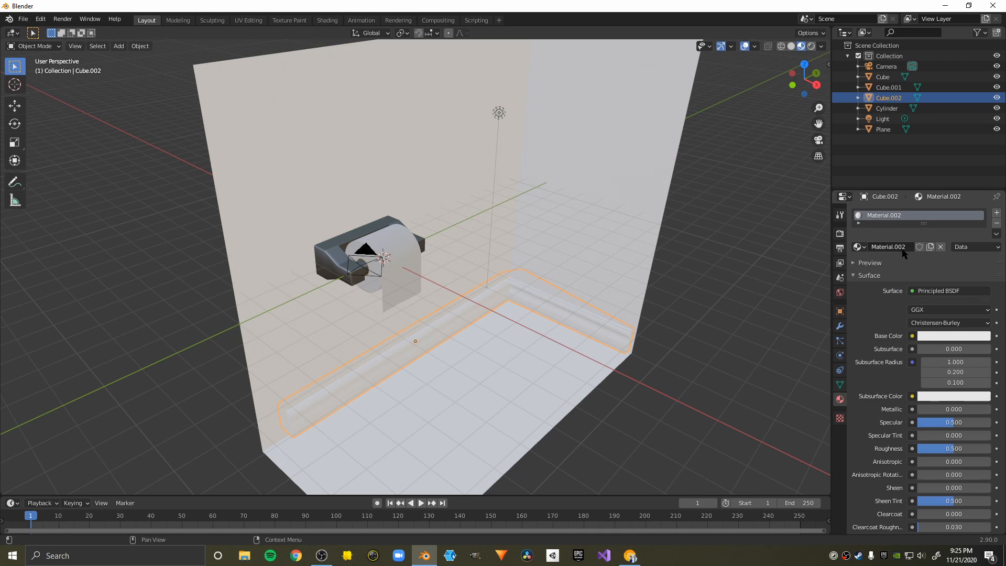
{"action": "double_click", "coordinate": [904, 247]}
{"action": "type", "text": "Tr"}
{"action": "key", "text": "Return"}
Set the room plane's Wall material base color to light cyan with hue 0.508 and saturation 0.521.
{"action": "scroll", "coordinate": [577, 262], "scroll_direction": "up", "scroll_amount": 2}
{"action": "mouse_move", "coordinate": [578, 262]}
{"action": "middle_mouse_down"}
{"action": "mouse_move", "coordinate": [538, 269]}
{"action": "mouse_move", "coordinate": [576, 245]}
{"action": "middle_mouse_up"}
{"action": "scroll", "coordinate": [546, 230], "scroll_direction": "down", "scroll_amount": 4}
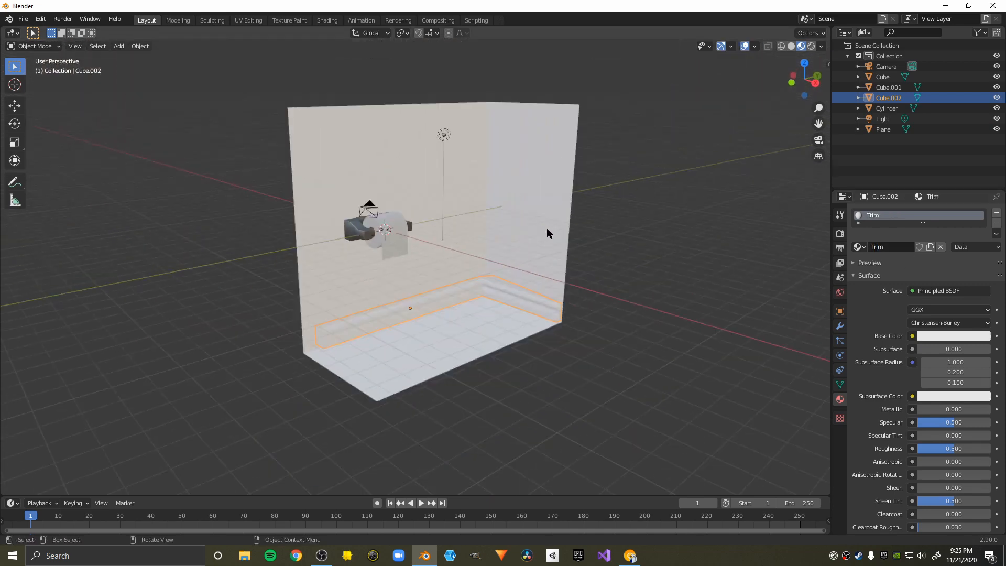
{"action": "scroll", "coordinate": [545, 228], "scroll_direction": "up", "scroll_amount": 3}
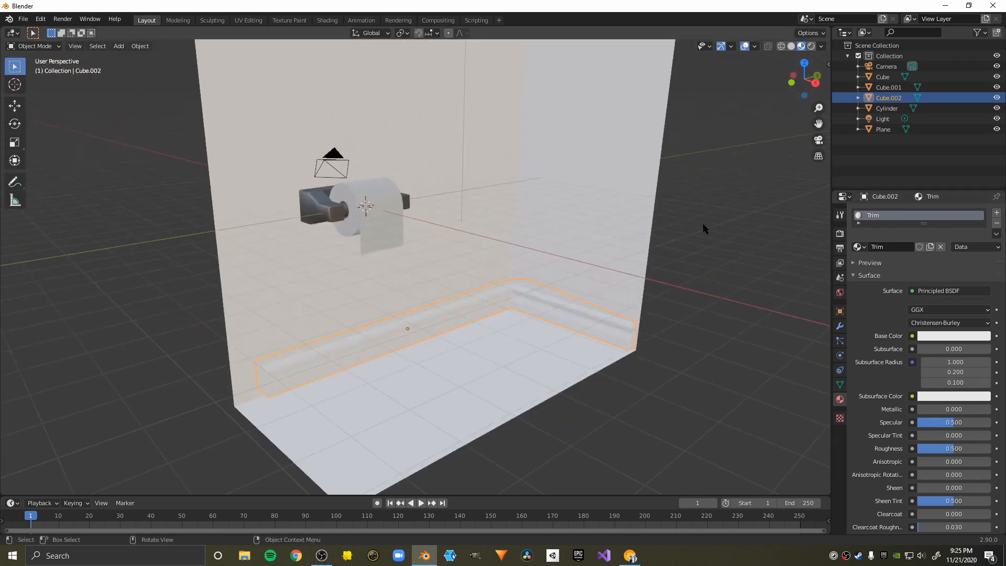
{"action": "left_click", "coordinate": [968, 335]}
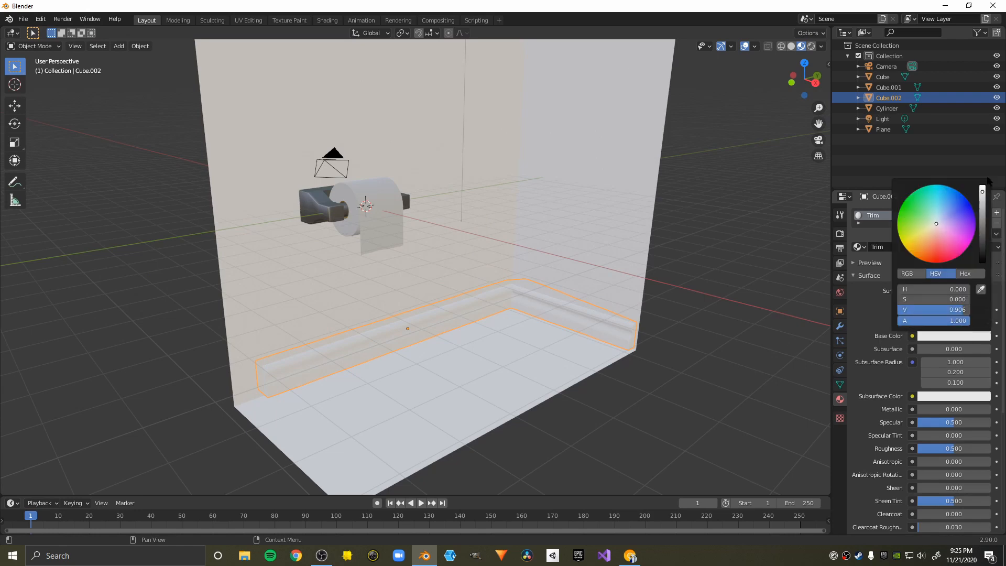
{"action": "left_click", "coordinate": [607, 264]}
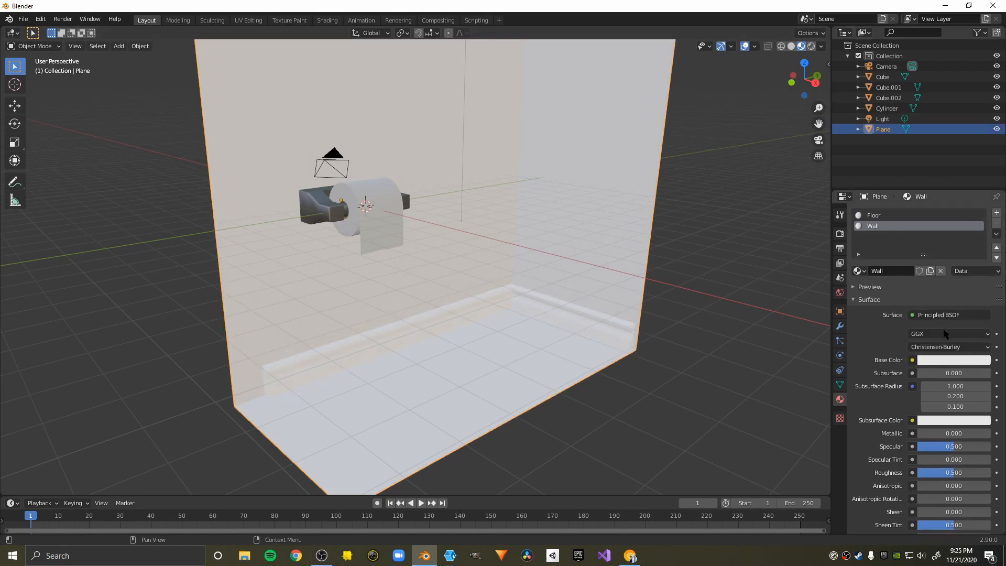
{"action": "left_click", "coordinate": [946, 360]}
{"action": "left_click", "coordinate": [937, 226]}
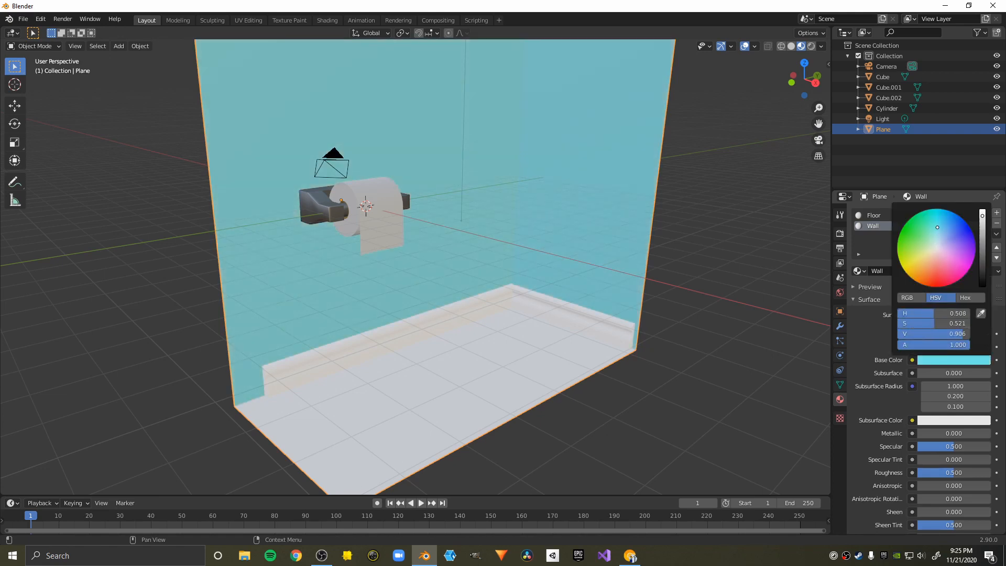
Make the Wall base color a more saturated cyan-blue and set the Floor base color to warm yellow with hue 0.119 and saturation 0.528.
{"action": "mouse_move", "coordinate": [938, 225]}
{"action": "left_mouse_down"}
{"action": "mouse_move", "coordinate": [937, 209]}
{"action": "mouse_move", "coordinate": [983, 210]}
{"action": "mouse_move", "coordinate": [941, 209]}
{"action": "left_mouse_up"}
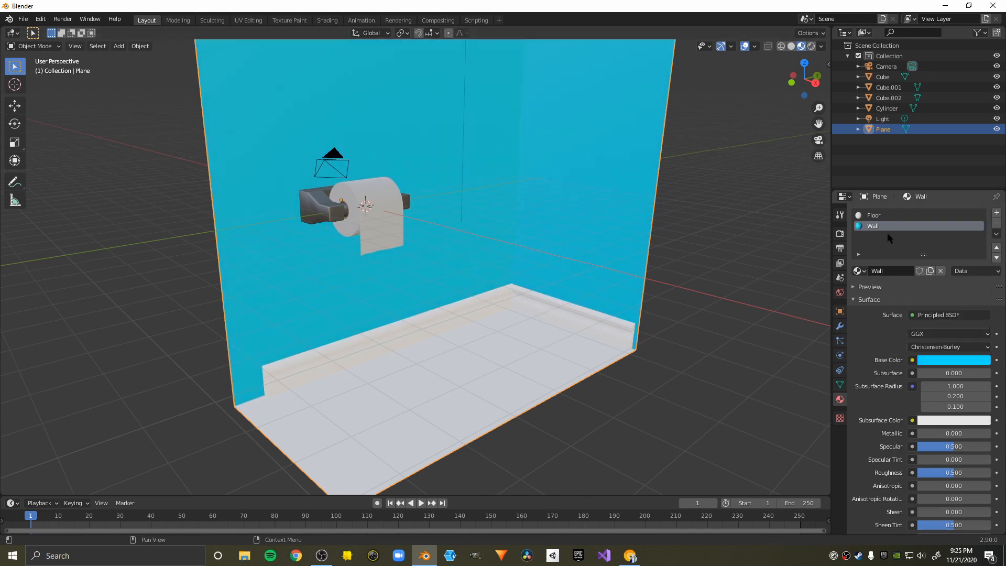
{"action": "left_click", "coordinate": [873, 216]}
{"action": "mouse_move", "coordinate": [639, 303]}
{"action": "middle_mouse_down"}
{"action": "mouse_move", "coordinate": [676, 303]}
{"action": "mouse_move", "coordinate": [640, 309]}
{"action": "middle_mouse_up"}
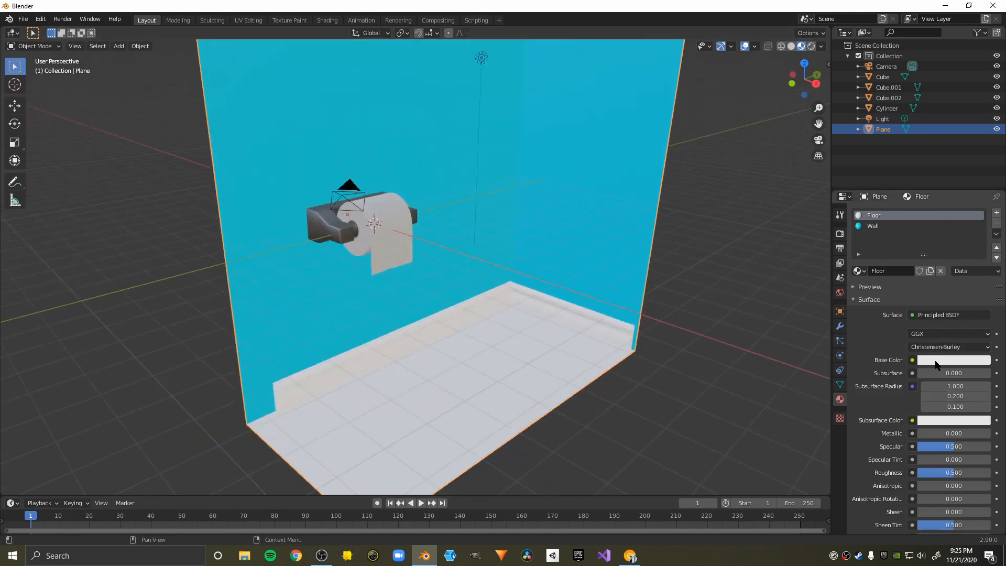
{"action": "left_click", "coordinate": [934, 362]}
{"action": "left_click_drag", "start_coordinate": [946, 246], "coordinate": [922, 263]}
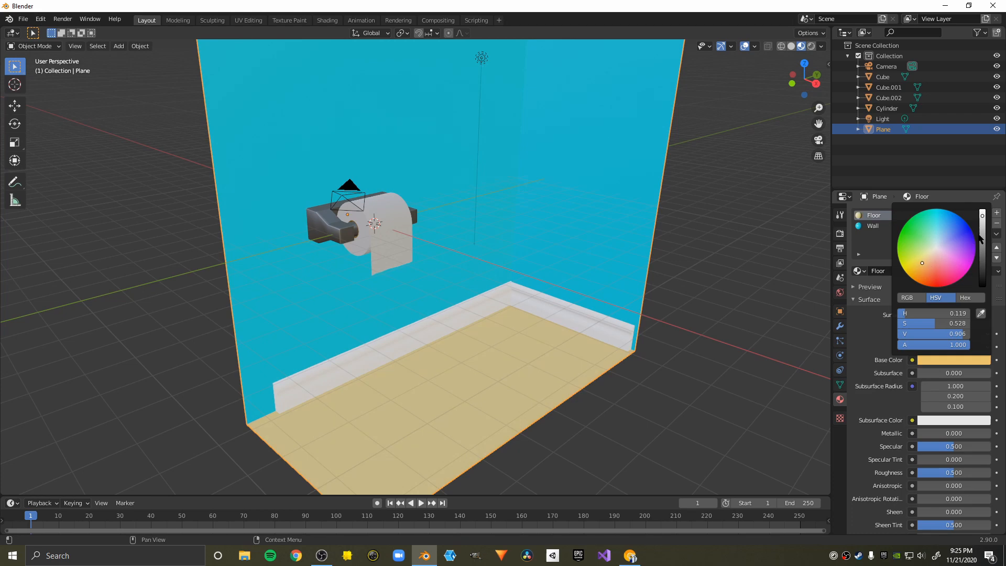
{"action": "mouse_move", "coordinate": [983, 234]}
{"action": "left_mouse_down"}
{"action": "mouse_move", "coordinate": [982, 262]}
{"action": "mouse_move", "coordinate": [983, 209]}
{"action": "mouse_move", "coordinate": [982, 234]}
{"action": "left_mouse_up"}
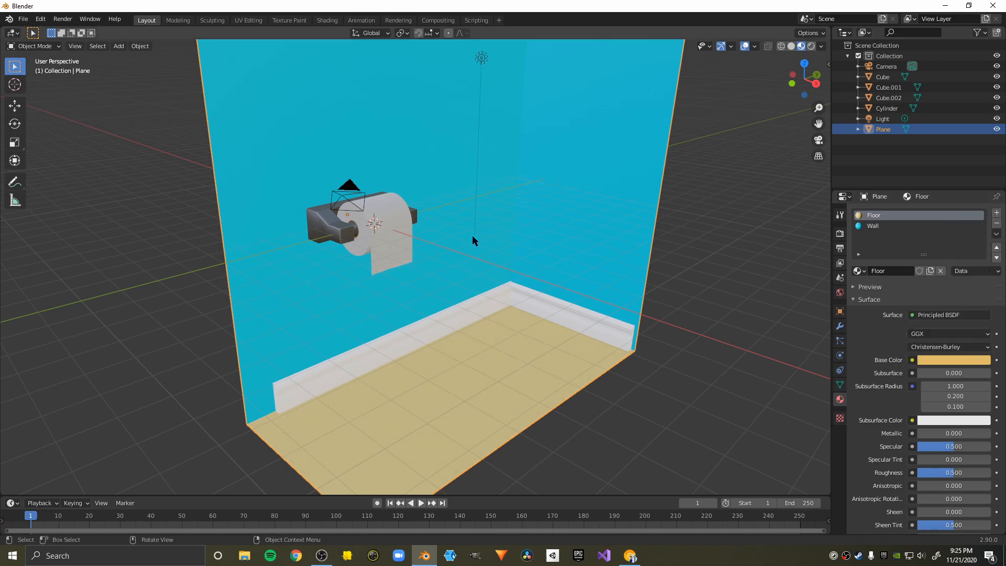
Look through the camera with rendered shading and examine the lighting and colors on the holder, toilet roll and room corner.
{"action": "key", "text": "KP_0"}
{"action": "key", "text": "z"}
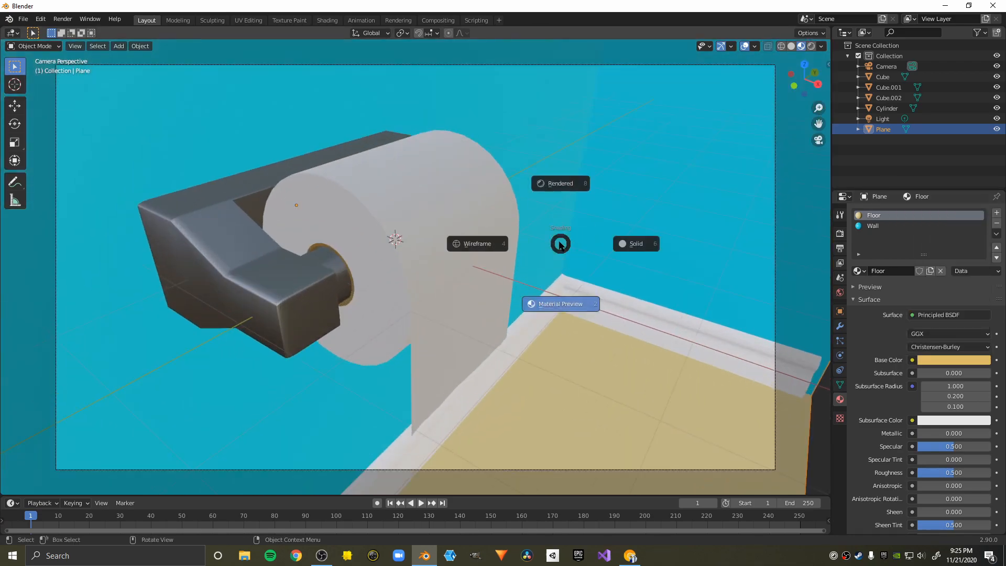
{"action": "left_click", "coordinate": [560, 130]}
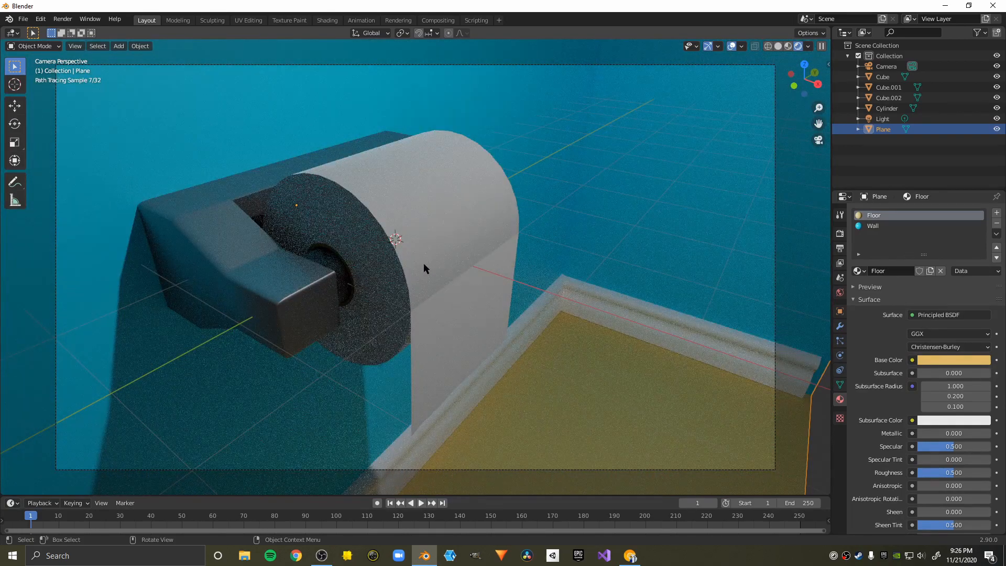
{"action": "scroll", "coordinate": [464, 259], "scroll_direction": "up", "scroll_amount": 3}
{"action": "scroll", "coordinate": [464, 259], "scroll_direction": "down", "scroll_amount": 3}
{"action": "scroll", "coordinate": [442, 296], "scroll_direction": "up", "scroll_amount": 5}
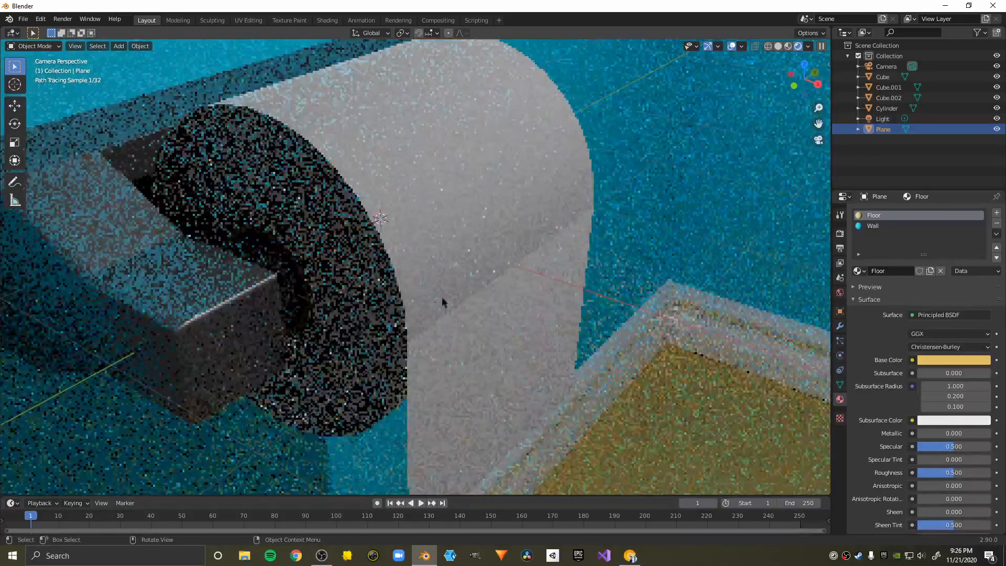
{"action": "scroll", "coordinate": [442, 296], "scroll_direction": "down", "scroll_amount": 3}
{"action": "scroll", "coordinate": [515, 320], "scroll_direction": "up", "scroll_amount": 2}
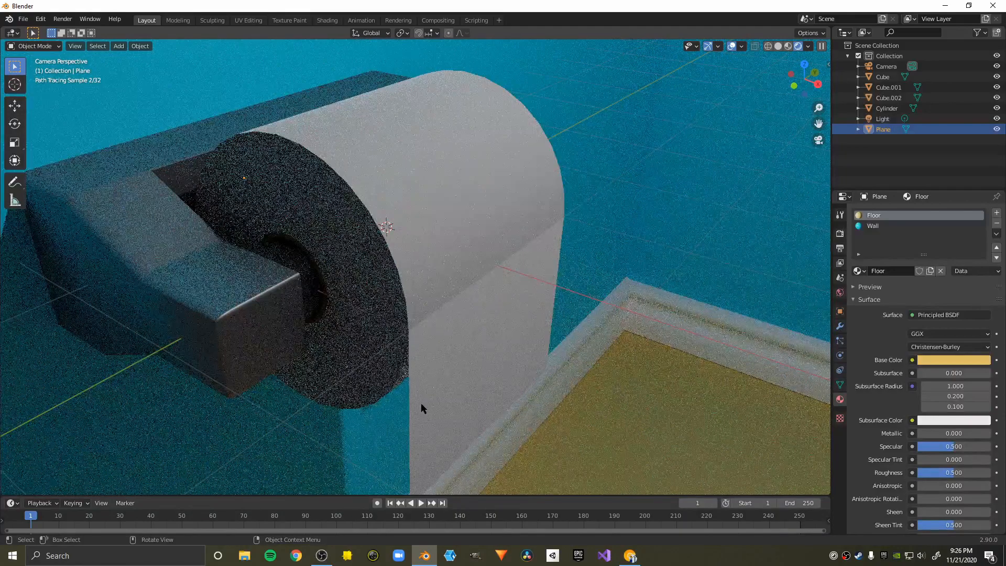
{"action": "scroll", "coordinate": [434, 403], "scroll_direction": "down", "scroll_amount": 1}
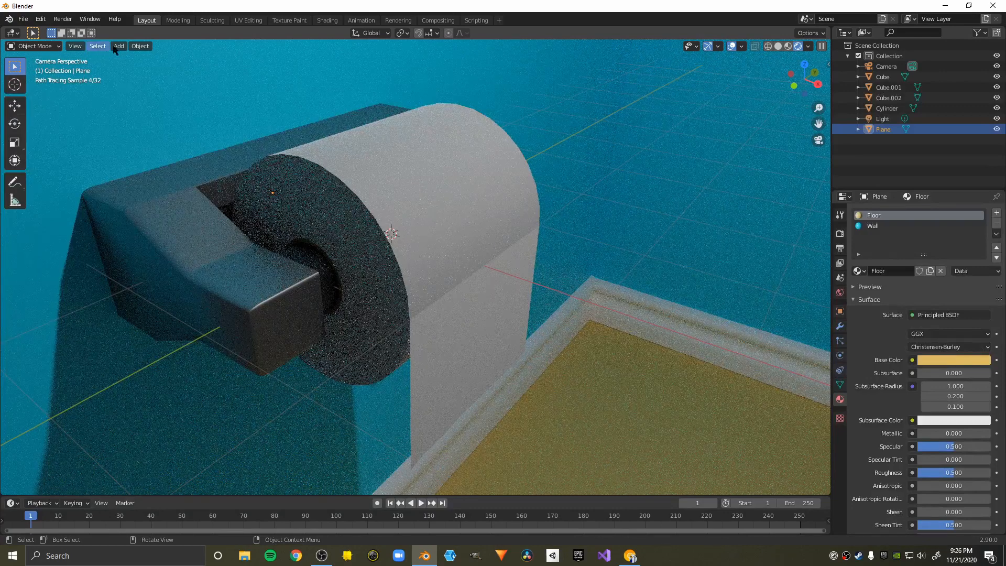
Select the toilet roll and lower the transmission of its white paper material to 0.220.
{"action": "left_click", "coordinate": [363, 193]}
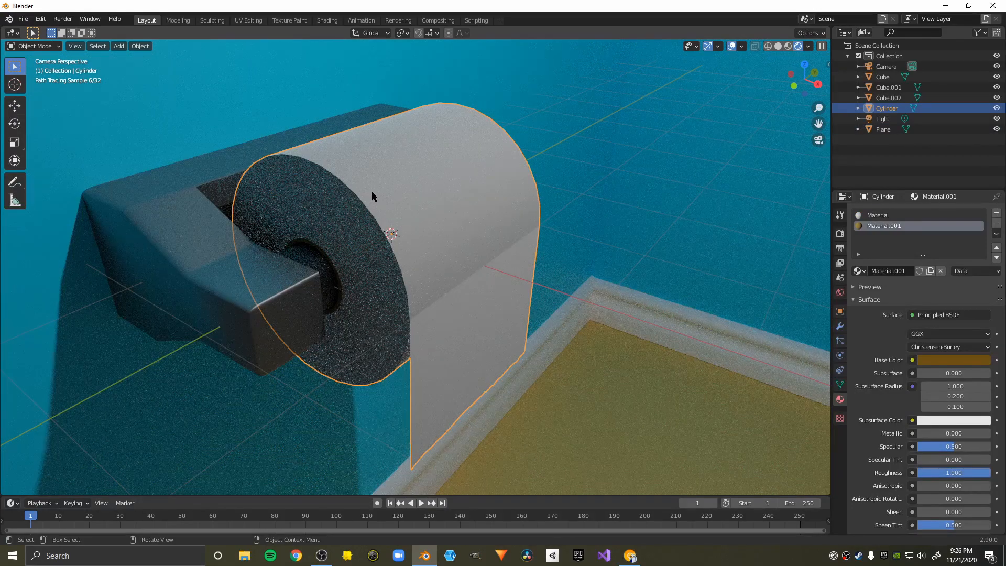
{"action": "scroll", "coordinate": [372, 191], "scroll_direction": "down", "scroll_amount": 3}
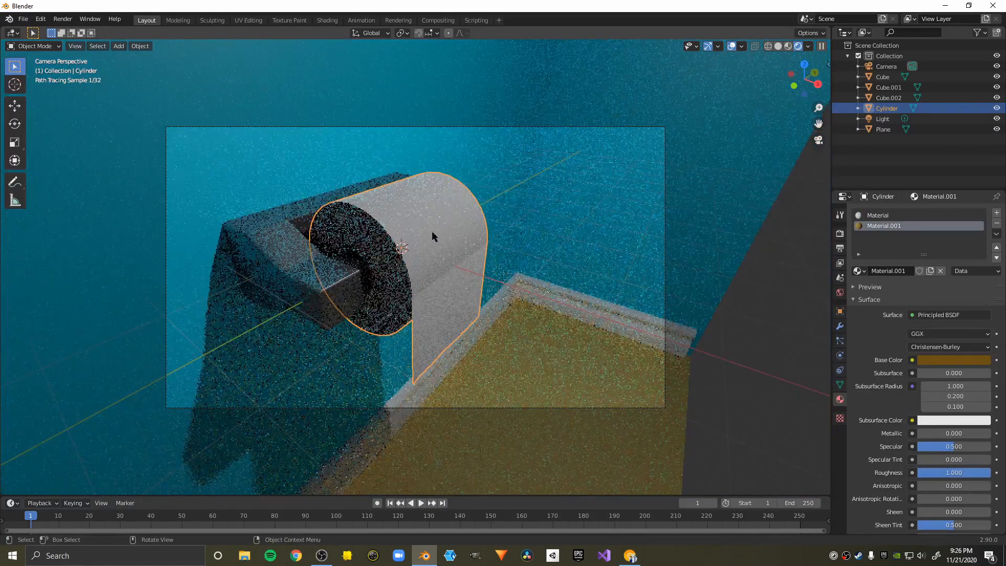
{"action": "scroll", "coordinate": [432, 233], "scroll_direction": "up", "scroll_amount": 1}
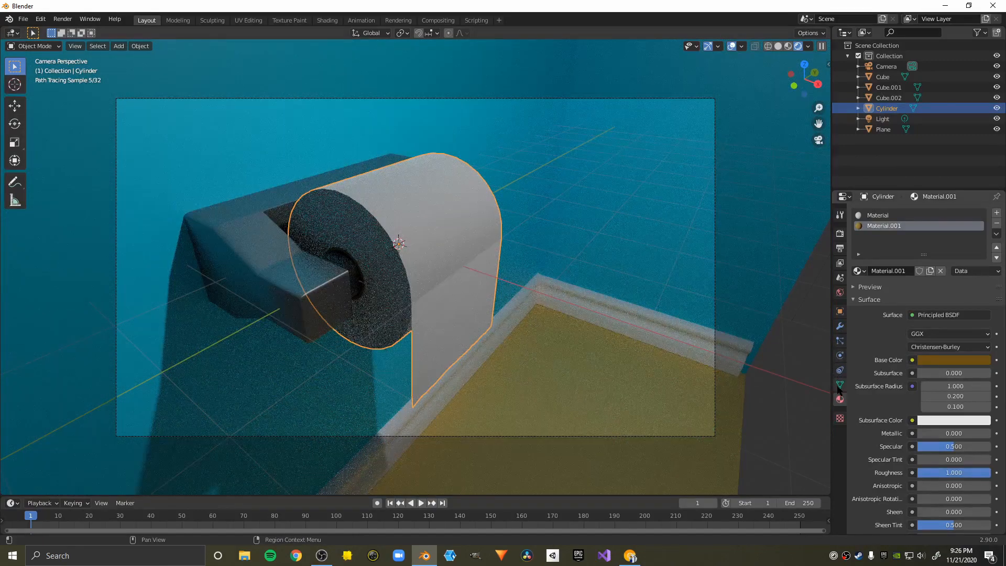
{"action": "scroll", "coordinate": [935, 431], "scroll_direction": "down", "scroll_amount": 5}
{"action": "scroll", "coordinate": [935, 431], "scroll_direction": "up", "scroll_amount": 5}
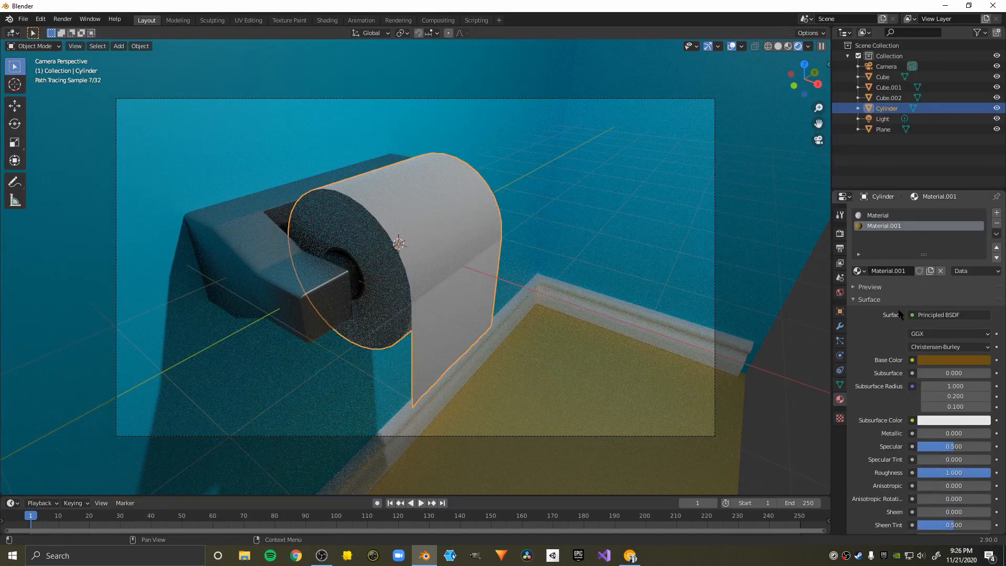
{"action": "left_click", "coordinate": [887, 217]}
{"action": "scroll", "coordinate": [943, 419], "scroll_direction": "down", "scroll_amount": 10}
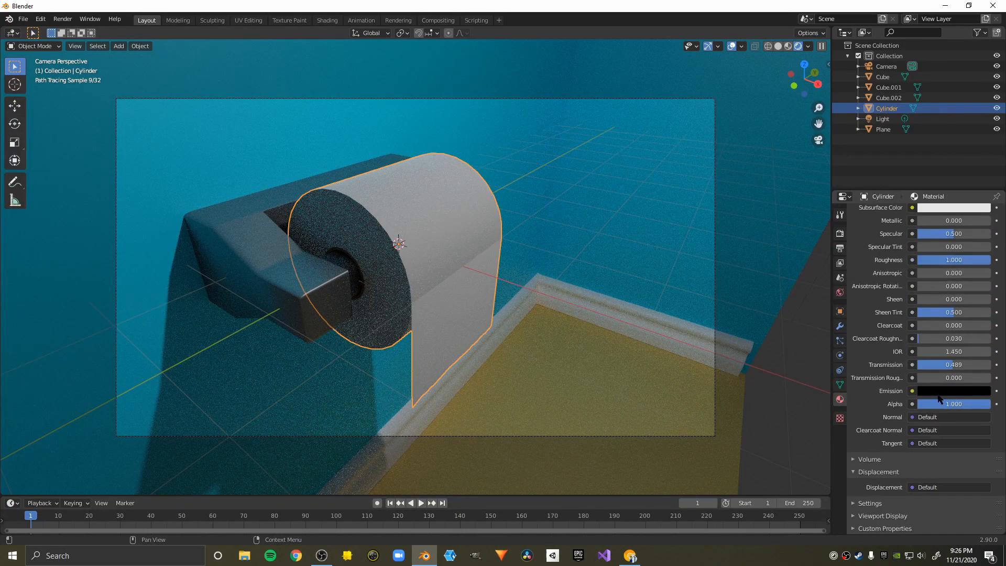
{"action": "scroll", "coordinate": [942, 367], "scroll_direction": "up", "scroll_amount": 7}
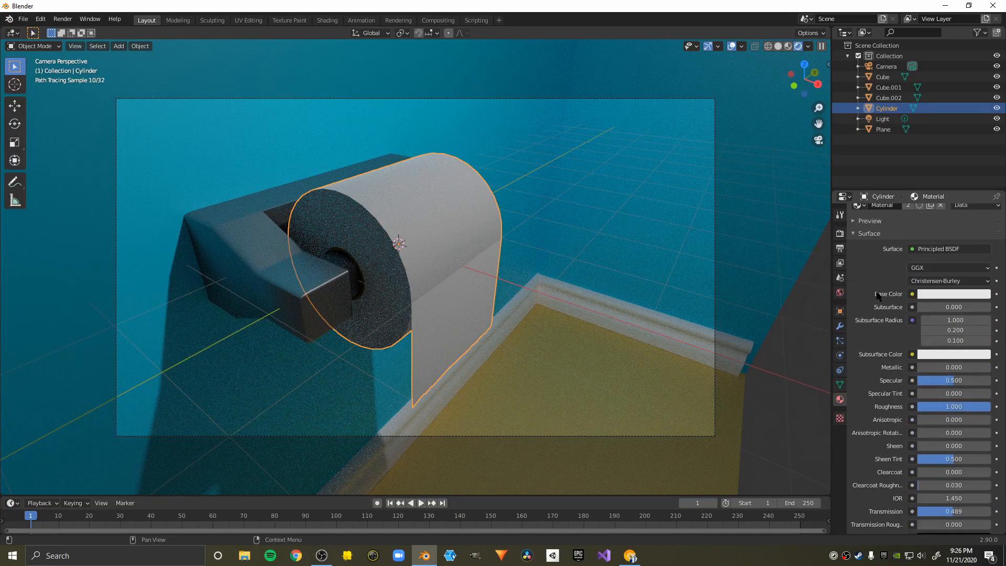
{"action": "left_click", "coordinate": [855, 221]}
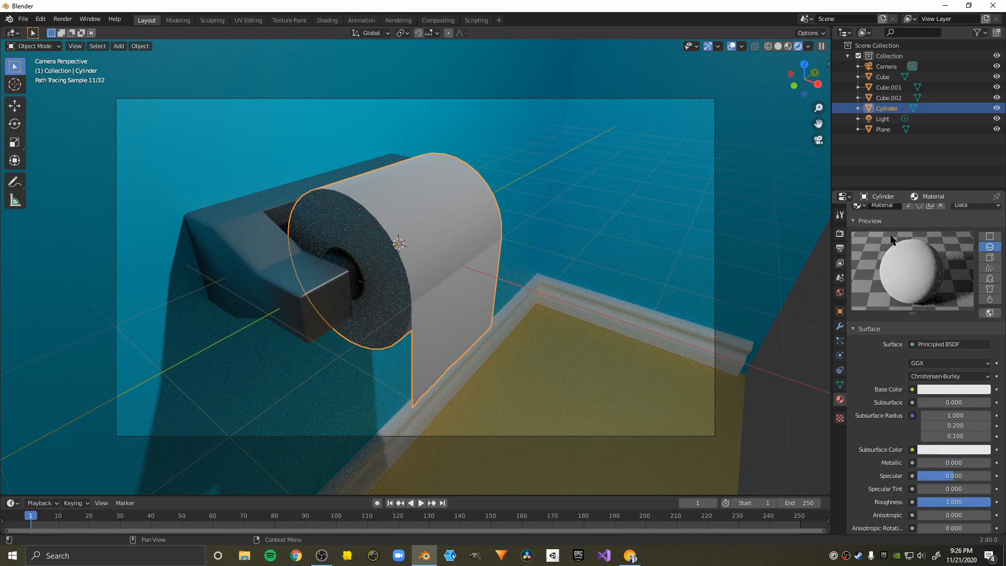
{"action": "scroll", "coordinate": [917, 293], "scroll_direction": "down", "scroll_amount": 11}
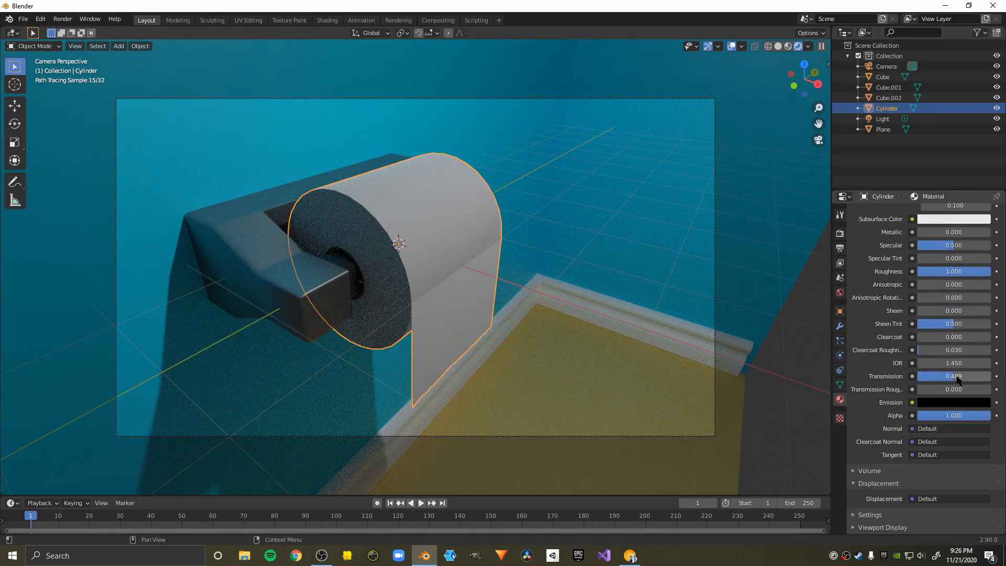
{"action": "mouse_move", "coordinate": [953, 376]}
{"action": "left_mouse_down"}
{"action": "mouse_move", "coordinate": [923, 376]}
{"action": "mouse_move", "coordinate": [934, 376]}
{"action": "left_mouse_up"}
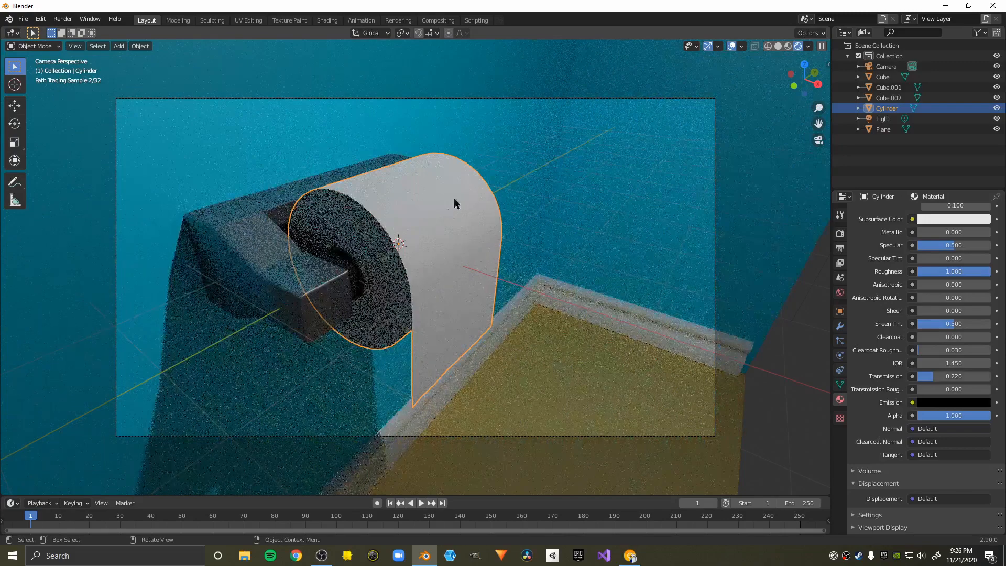
Switch to material preview shading and put the toilet roll in Edit Mode with nothing selected.
{"action": "key", "text": "z"}
{"action": "left_click", "coordinate": [421, 313]}
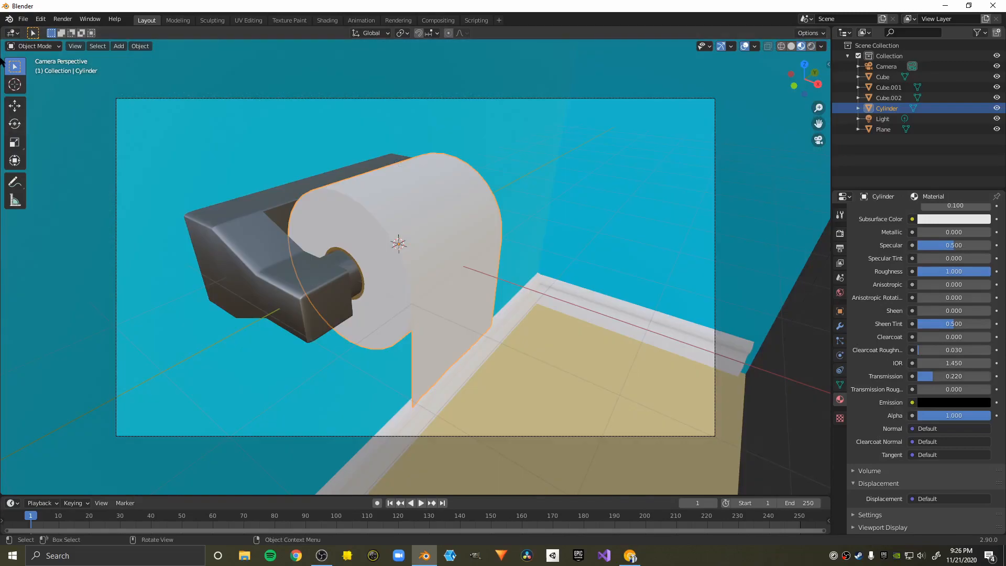
{"action": "left_click", "coordinate": [12, 47]}
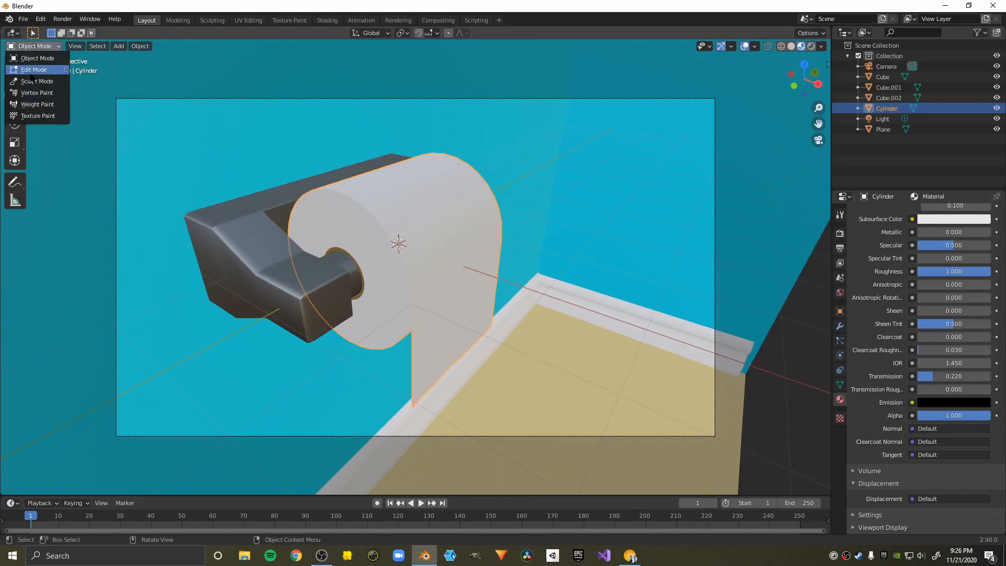
{"action": "left_click", "coordinate": [34, 69]}
{"action": "scroll", "coordinate": [469, 305], "scroll_direction": "up", "scroll_amount": 2}
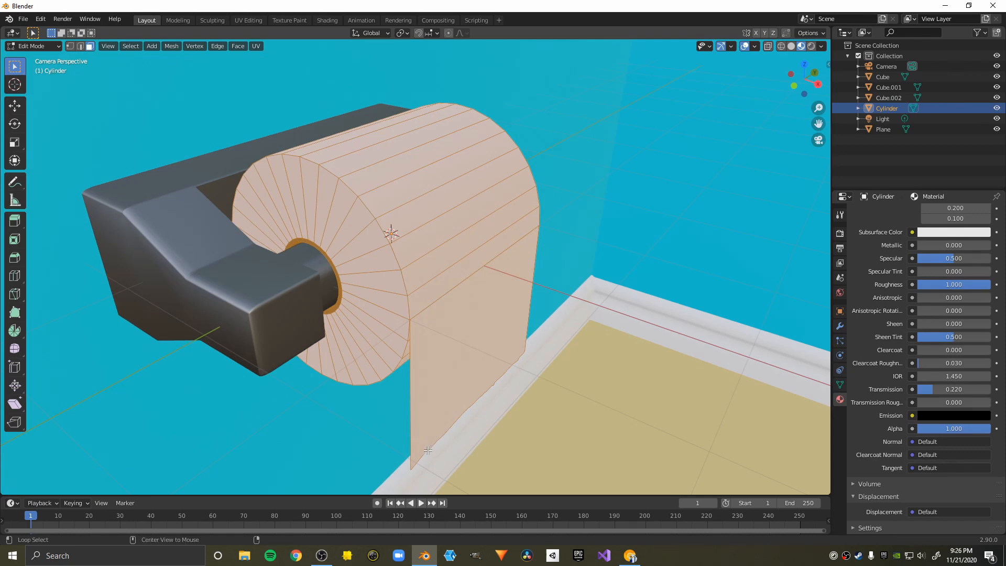
{"action": "key", "text": "alt+a"}
Select only the torn bottom edge of the hanging sheet and scale it up along Z to exaggerate the jagged tear.
{"action": "middle_click_drag", "start_coordinate": [426, 449], "coordinate": [343, 366]}
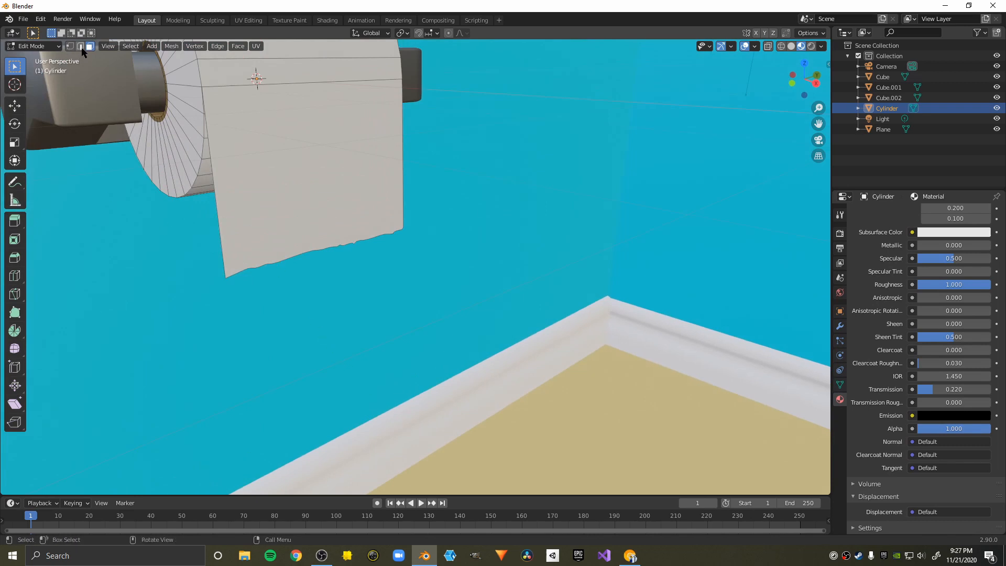
{"action": "left_click", "coordinate": [80, 47]}
{"action": "left_click", "coordinate": [264, 260], "text": "alt"}
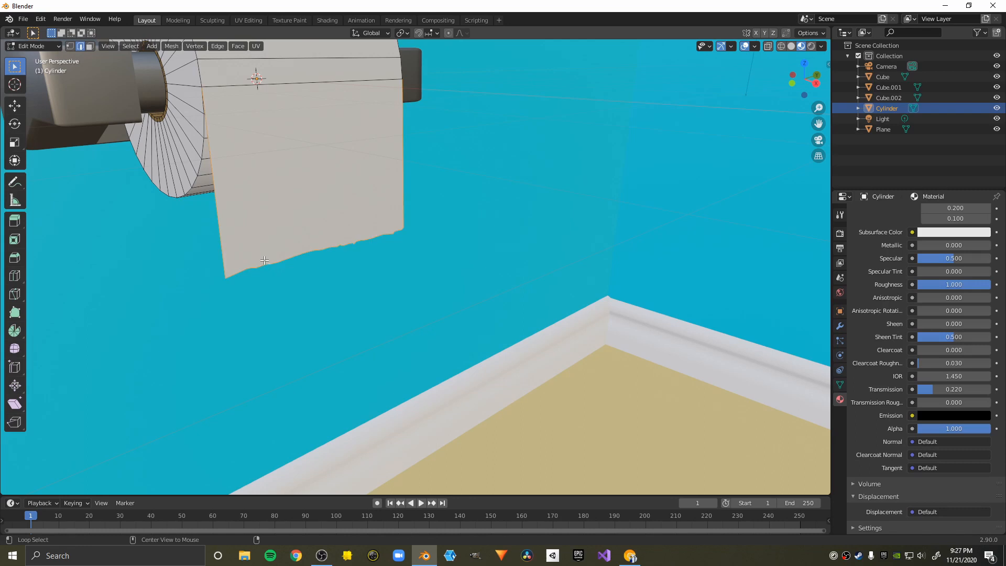
{"action": "left_click", "coordinate": [210, 122], "text": "shift"}
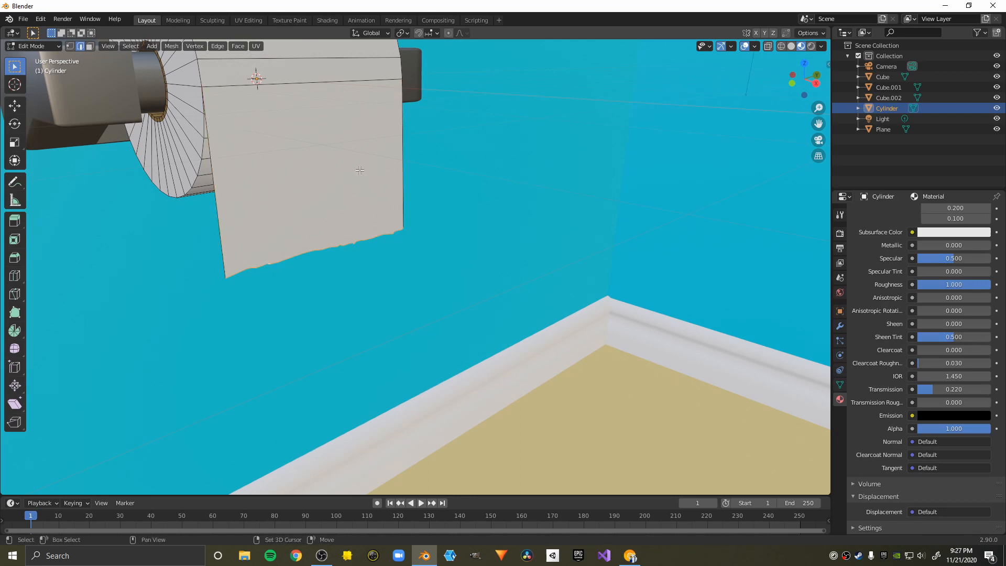
{"action": "scroll", "coordinate": [338, 207], "scroll_direction": "up", "scroll_amount": 3}
{"action": "scroll", "coordinate": [337, 207], "scroll_direction": "down", "scroll_amount": 5}
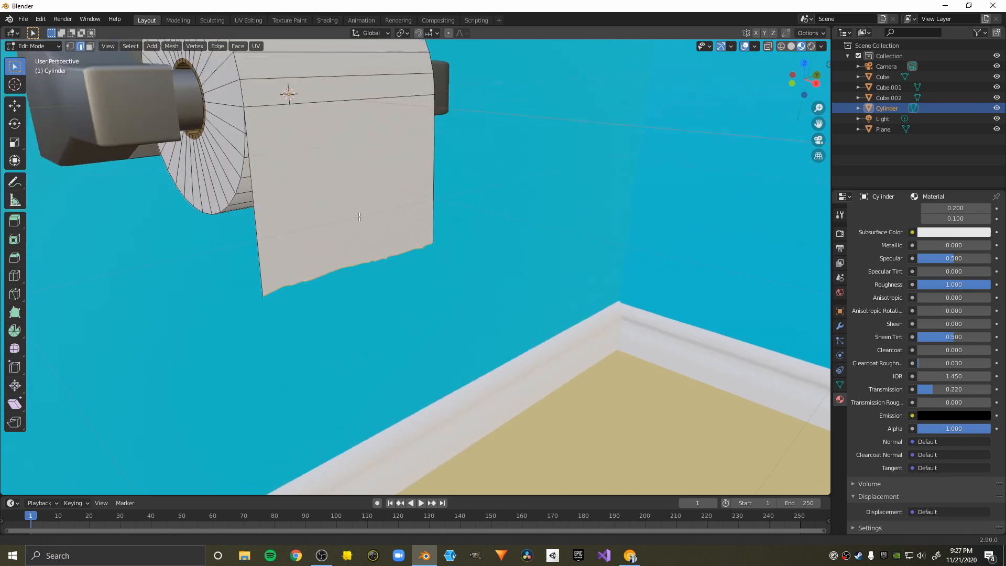
{"action": "key", "text": "s"}
{"action": "key", "text": "z"}
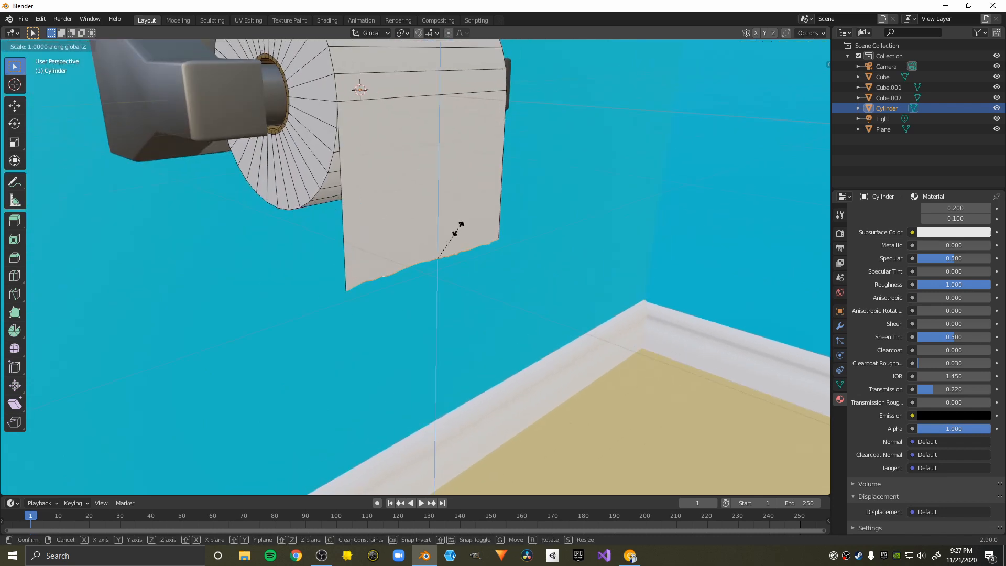
{"action": "left_click", "coordinate": [490, 183]}
Return to Object Mode and view the toilet roll through the camera with rendered shading.
{"action": "left_click", "coordinate": [31, 46]}
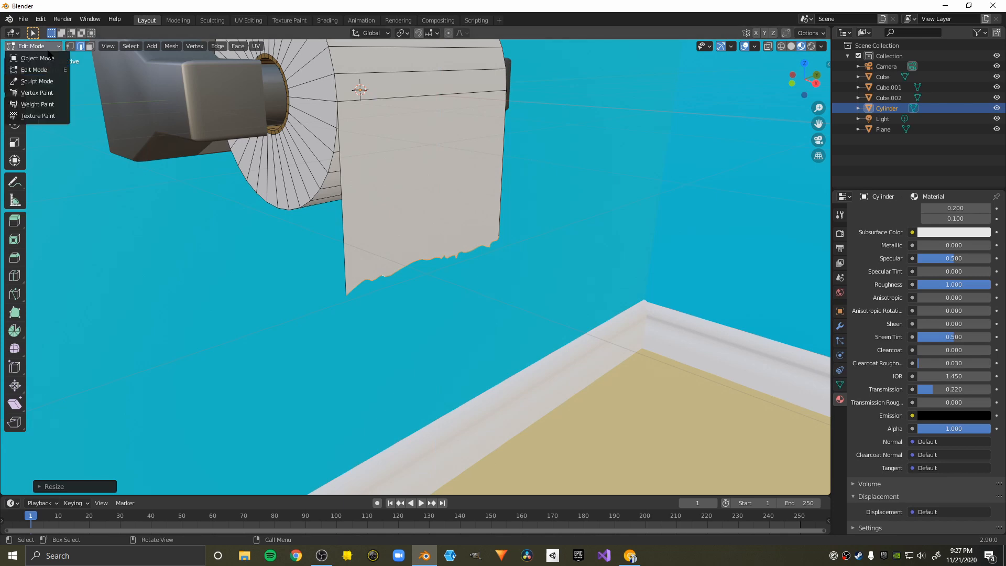
{"action": "left_click", "coordinate": [29, 55]}
{"action": "key", "text": "KP_0"}
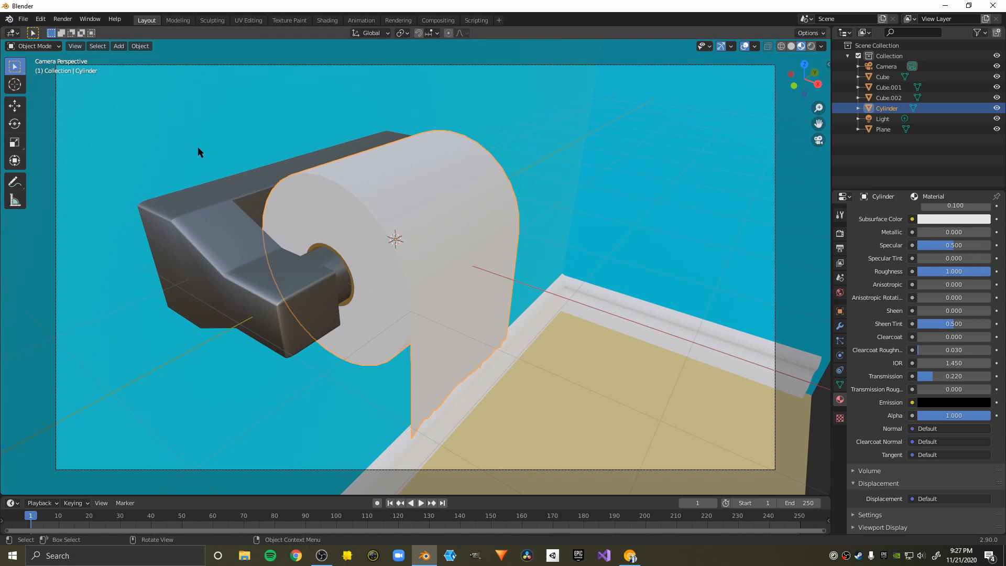
{"action": "left_click", "coordinate": [398, 133]}
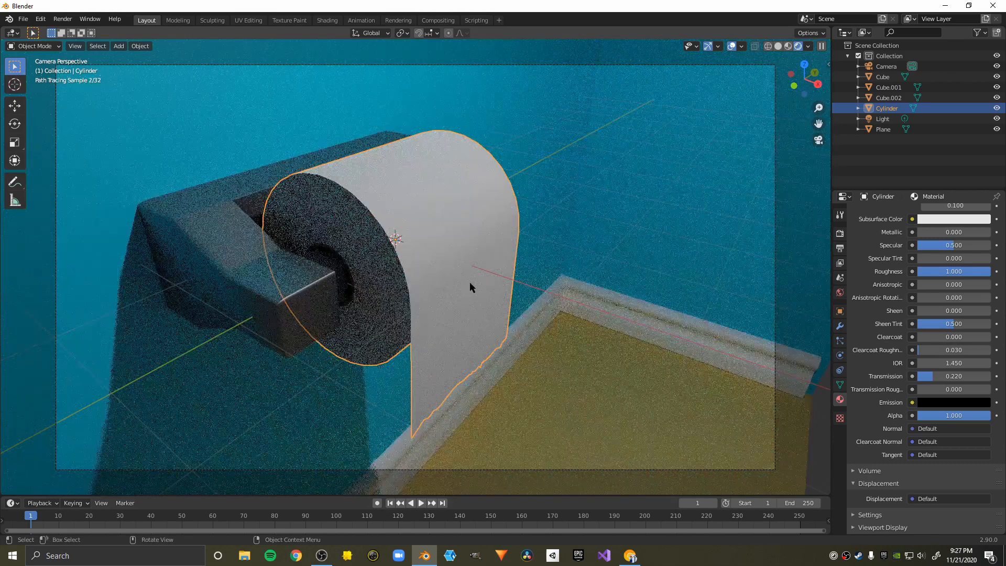
Switch back to material preview shading and enable scene lights and scene world for it.
{"action": "key", "text": "z"}
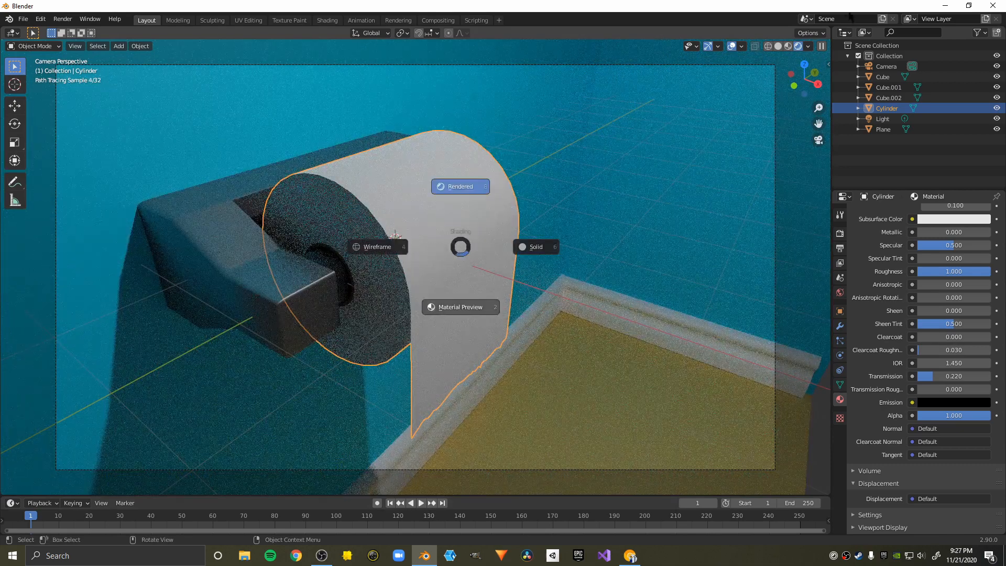
{"action": "left_click", "coordinate": [461, 294]}
{"action": "left_click", "coordinate": [821, 46]}
{"action": "left_click", "coordinate": [762, 98]}
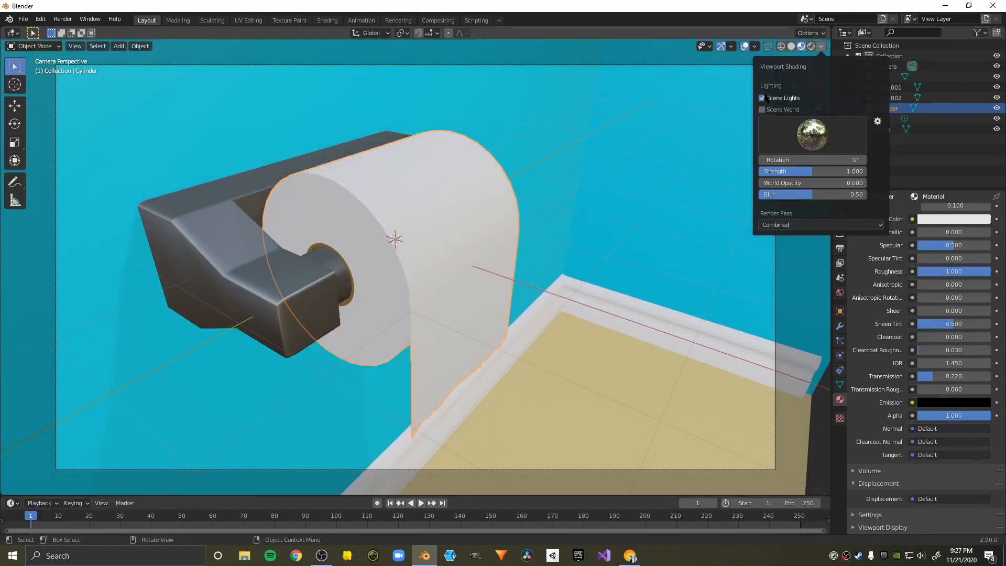
{"action": "left_click", "coordinate": [762, 110]}
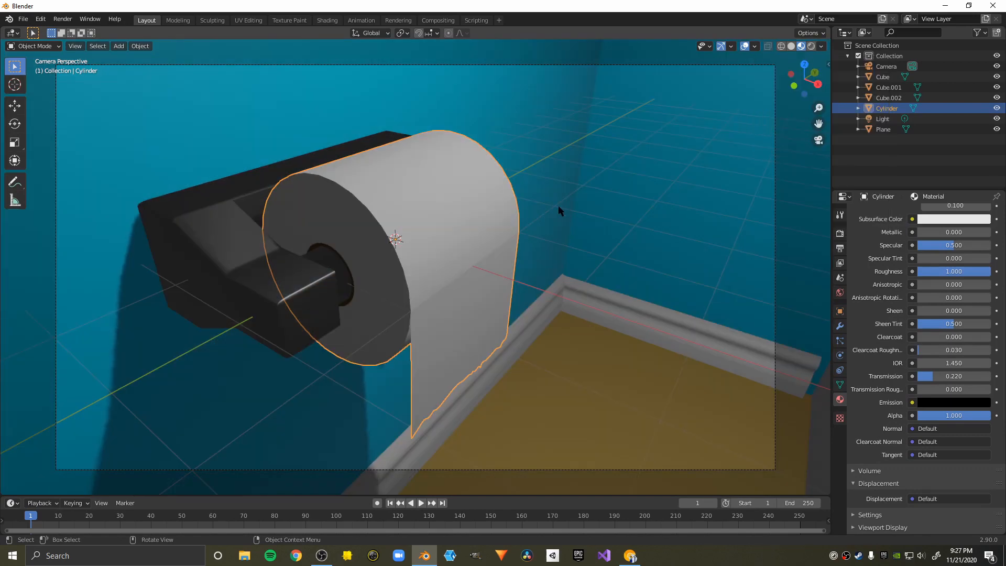
Select the point light above the toilet roll holder and delete it.
{"action": "mouse_move", "coordinate": [559, 209]}
{"action": "middle_mouse_down"}
{"action": "mouse_move", "coordinate": [492, 246]}
{"action": "mouse_move", "coordinate": [536, 211]}
{"action": "mouse_move", "coordinate": [513, 234]}
{"action": "mouse_move", "coordinate": [514, 222]}
{"action": "middle_mouse_up"}
{"action": "scroll", "coordinate": [485, 254], "scroll_direction": "down", "scroll_amount": 5}
{"action": "scroll", "coordinate": [527, 210], "scroll_direction": "down", "scroll_amount": 3}
{"action": "left_click", "coordinate": [417, 163]}
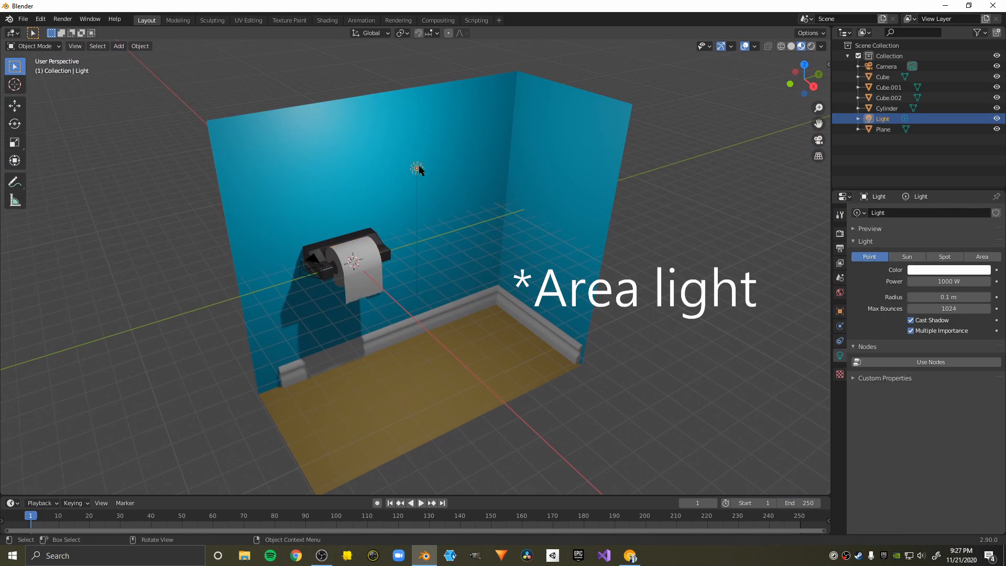
{"action": "key", "text": "Delete"}
Add an area light and raise it straight up along Z to the top edge of the walls.
{"action": "middle_click_drag", "start_coordinate": [433, 188], "coordinate": [441, 215]}
{"action": "key", "text": "shift+a"}
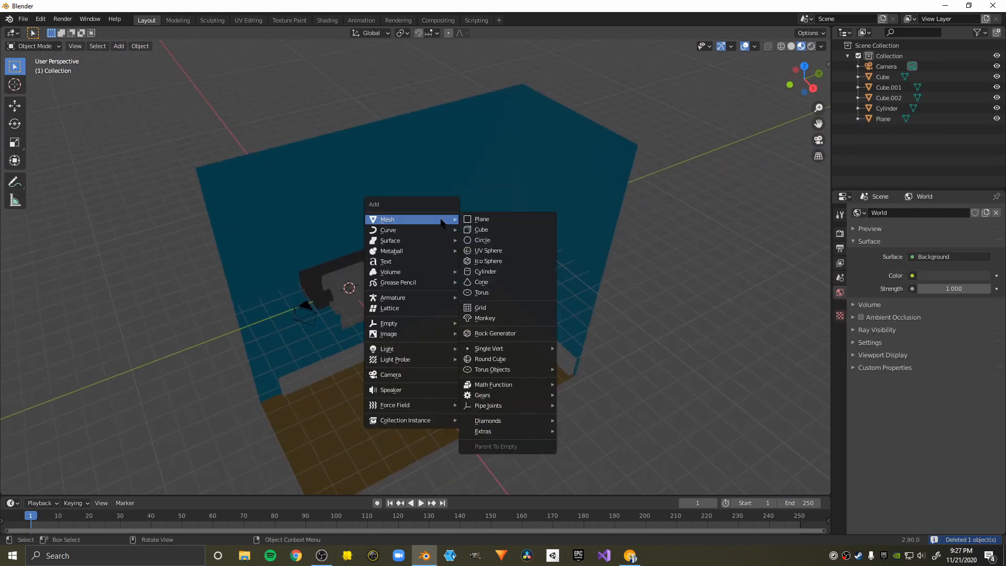
{"action": "mouse_move", "coordinate": [407, 347]}
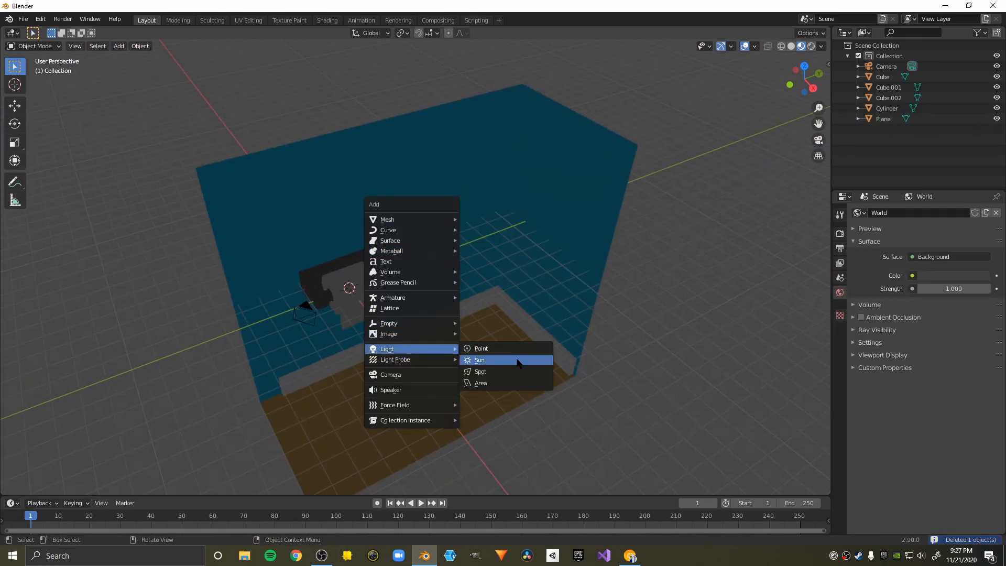
{"action": "left_click", "coordinate": [515, 383]}
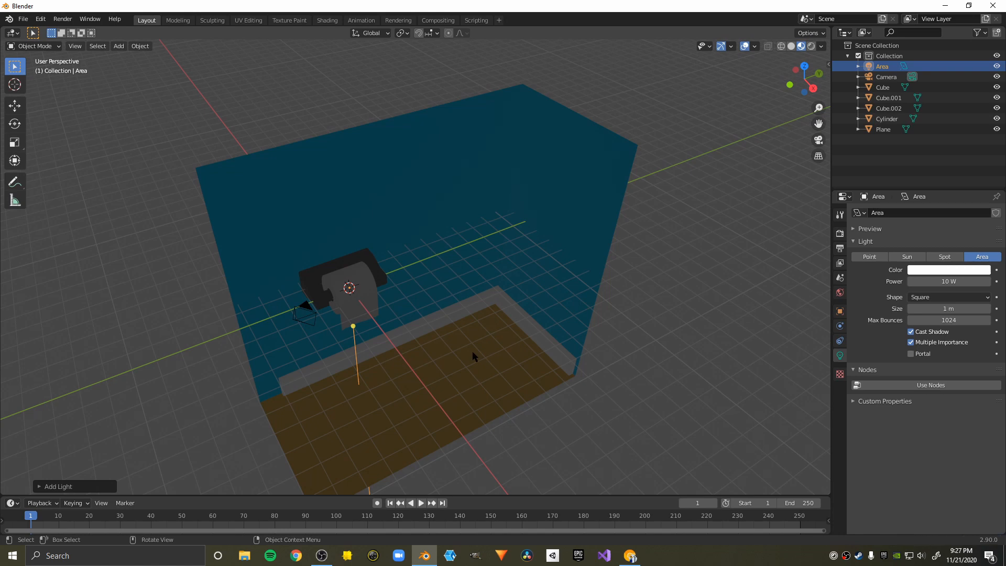
{"action": "key", "text": "g"}
{"action": "right_click", "coordinate": [430, 330]}
{"action": "key", "text": "KP_1"}
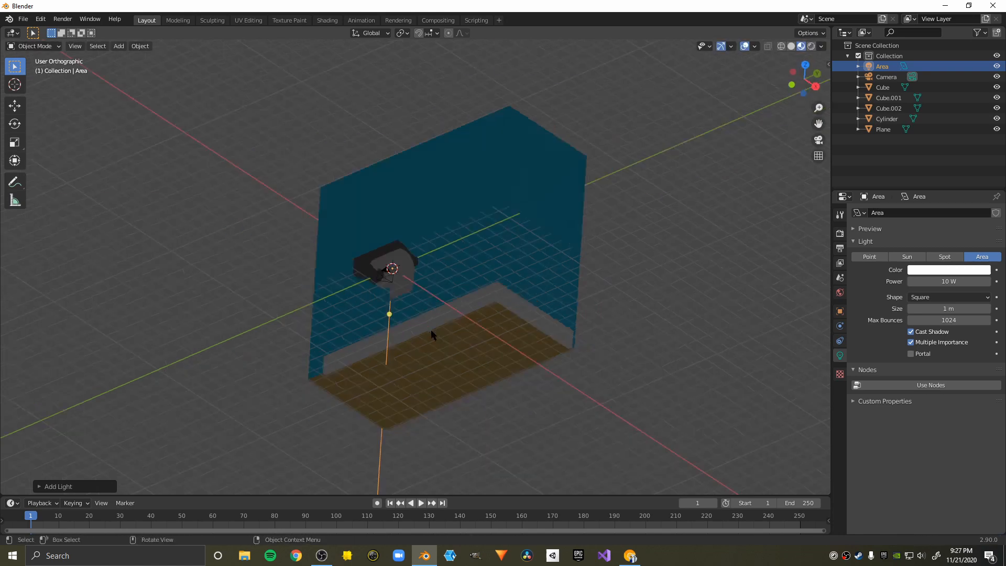
{"action": "key", "text": "g"}
{"action": "key", "text": "z"}
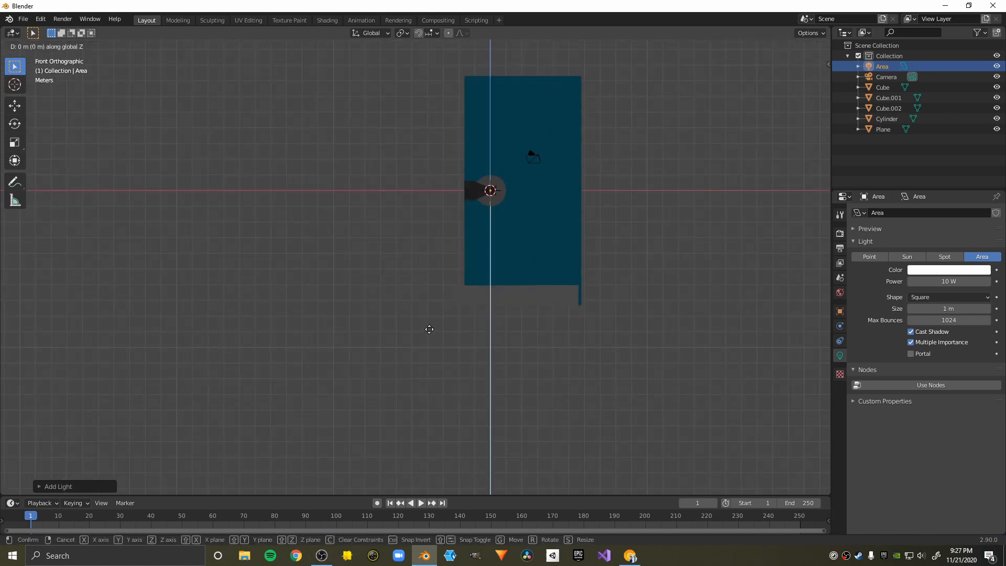
{"action": "left_click", "coordinate": [422, 216]}
Scale up the area light and move it about 2.1 m along X so it spans the room's depth.
{"action": "key", "text": "s"}
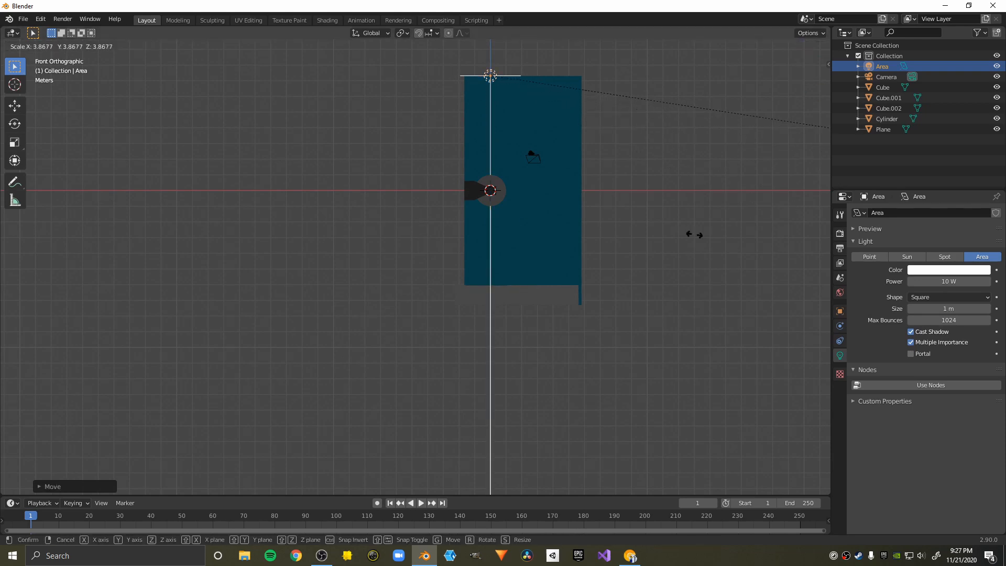
{"action": "left_click", "coordinate": [710, 270]}
{"action": "key", "text": "g"}
{"action": "key", "text": "y"}
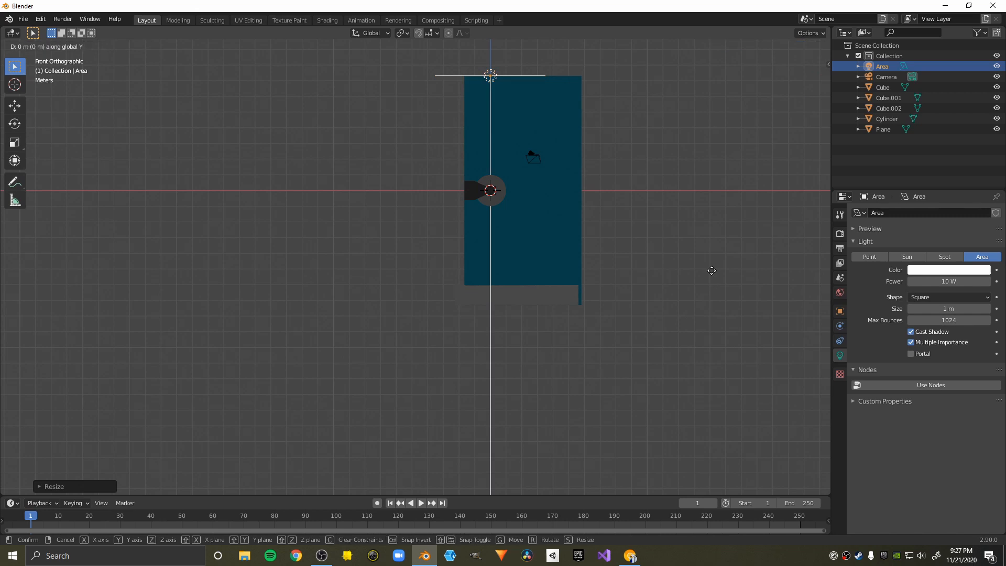
{"action": "key", "text": "x"}
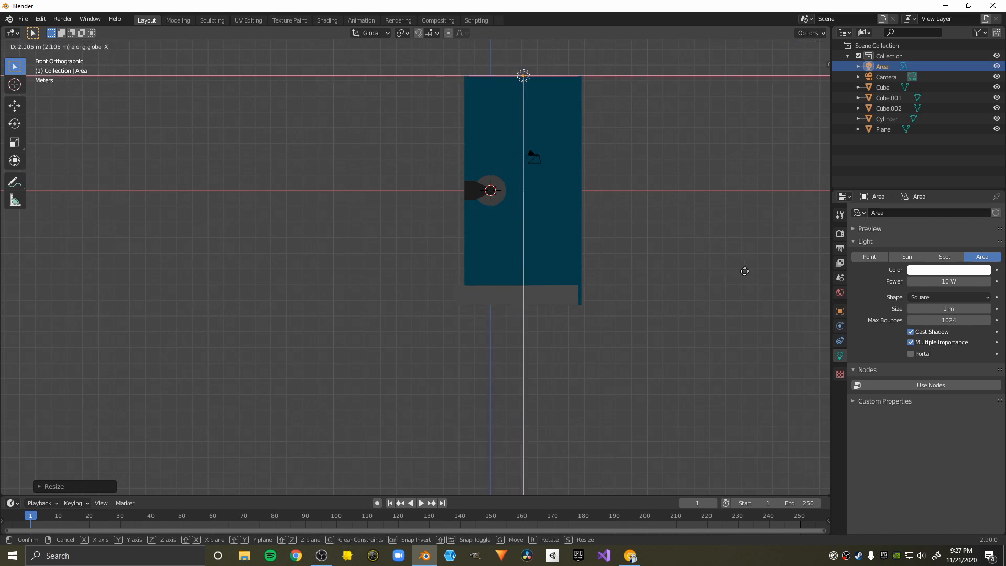
{"action": "left_click", "coordinate": [746, 271]}
{"action": "key", "text": "s"}
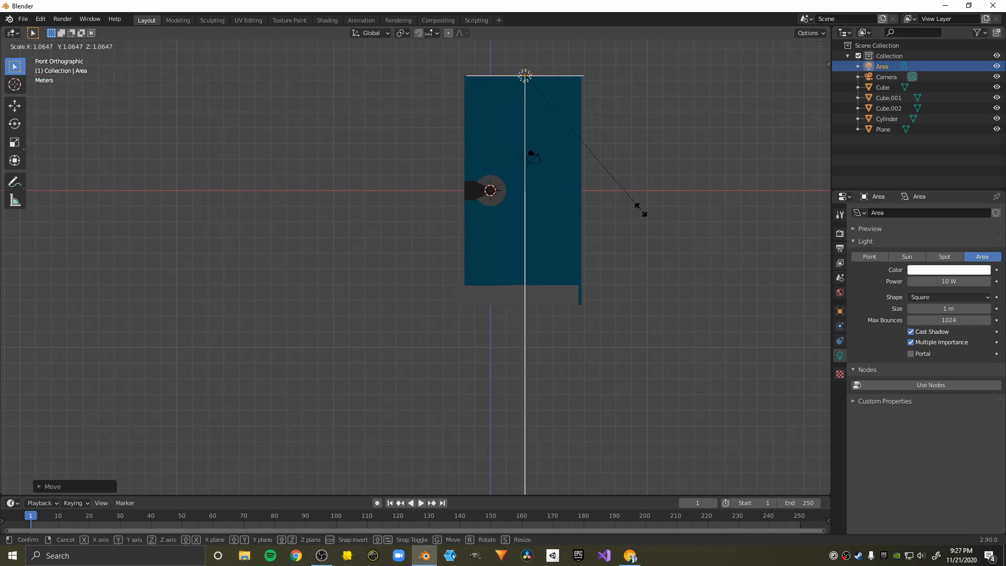
{"action": "left_click", "coordinate": [639, 209]}
Stretch the area light along Y to about twice its length and shift it along Y to cover the room.
{"action": "middle_click_drag", "start_coordinate": [639, 209], "coordinate": [514, 274]}
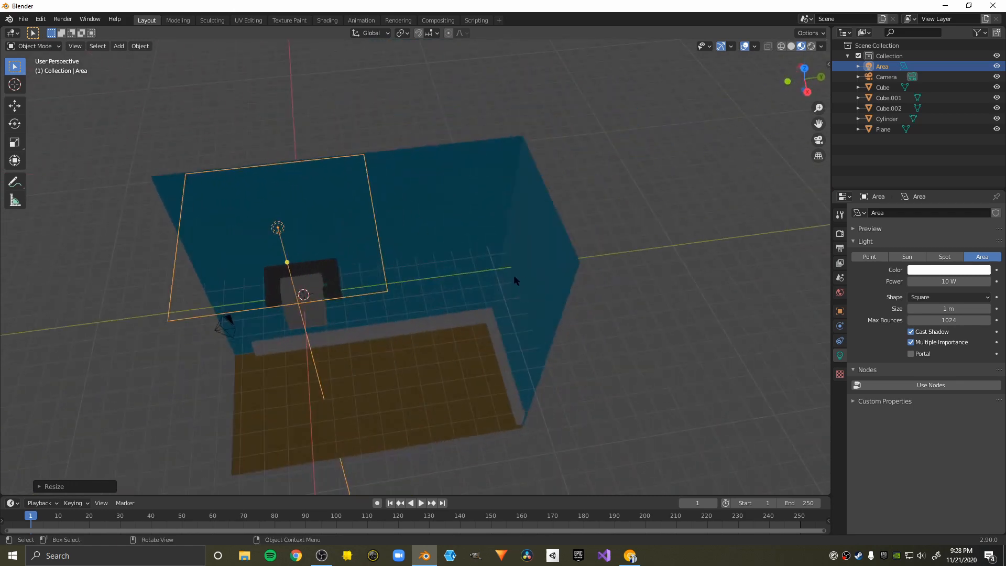
{"action": "key", "text": "s"}
{"action": "key", "text": "y"}
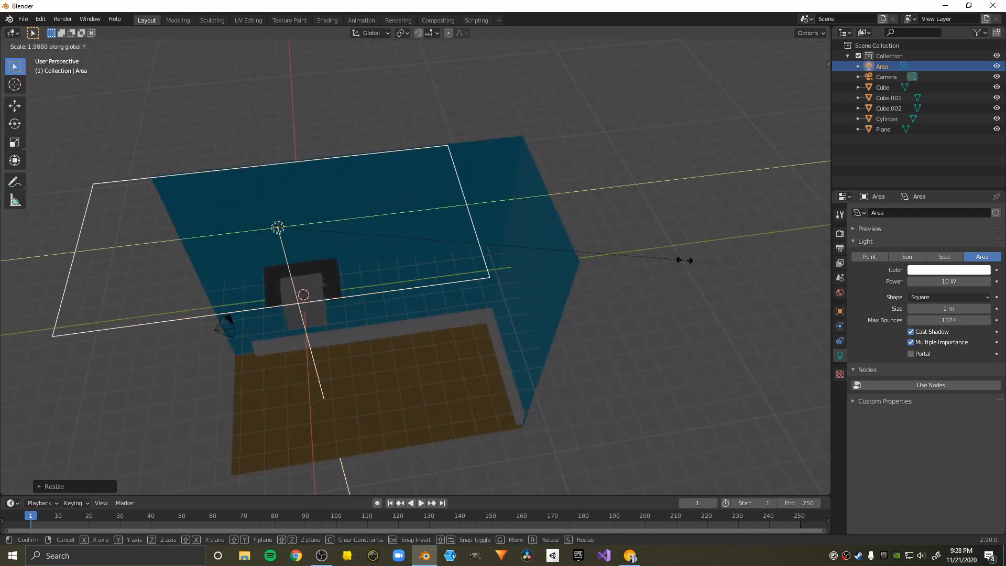
{"action": "left_click", "coordinate": [680, 261]}
{"action": "key", "text": "g"}
{"action": "key", "text": "y"}
{"action": "left_click", "coordinate": [761, 254]}
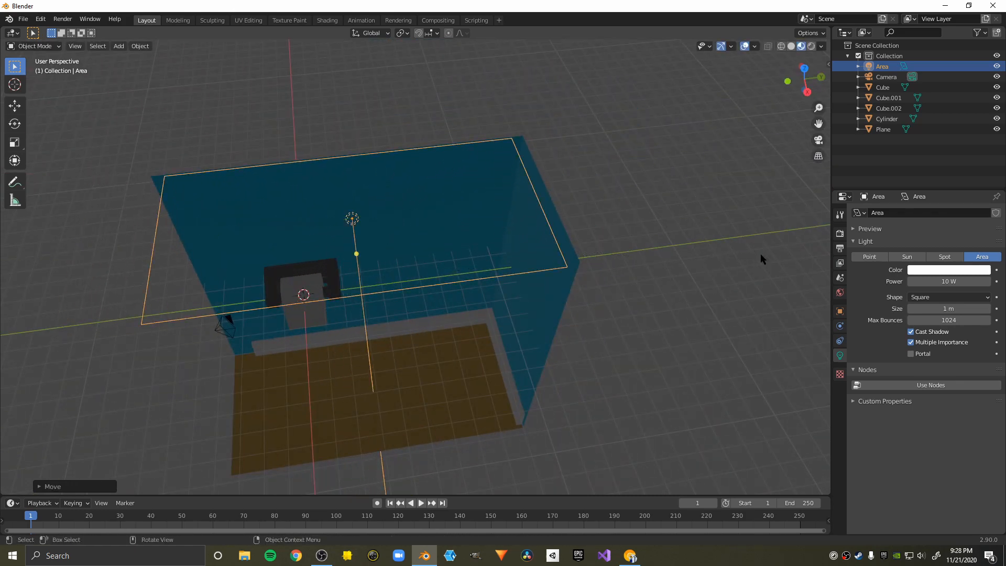
Raise the area light's power to about 575 W, judging the brightness through the camera.
{"action": "left_click_drag", "start_coordinate": [943, 281], "coordinate": [983, 281]}
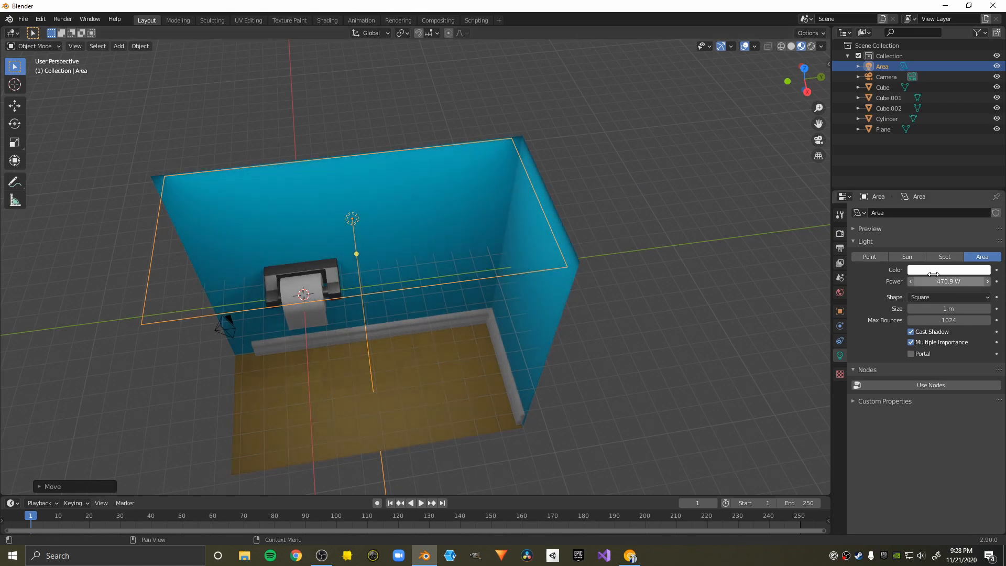
{"action": "scroll", "coordinate": [210, 291], "scroll_direction": "up", "scroll_amount": 3}
{"action": "middle_click_drag", "start_coordinate": [197, 294], "coordinate": [626, 284]}
{"action": "key", "text": "KP_0"}
{"action": "scroll", "coordinate": [461, 207], "scroll_direction": "up", "scroll_amount": 3}
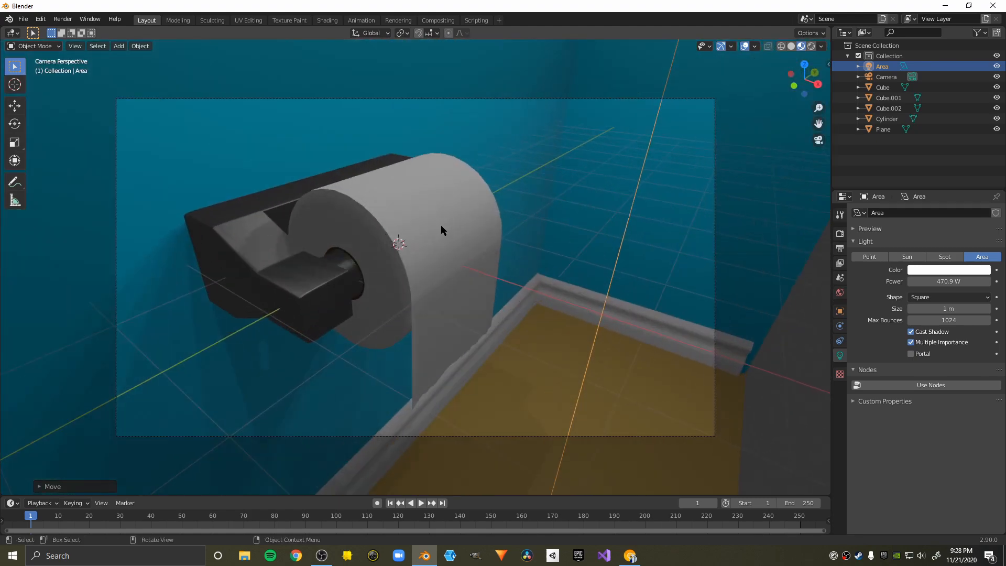
{"action": "mouse_move", "coordinate": [933, 283]}
{"action": "left_mouse_down"}
{"action": "mouse_move", "coordinate": [948, 282]}
{"action": "mouse_move", "coordinate": [929, 282]}
{"action": "left_mouse_up"}
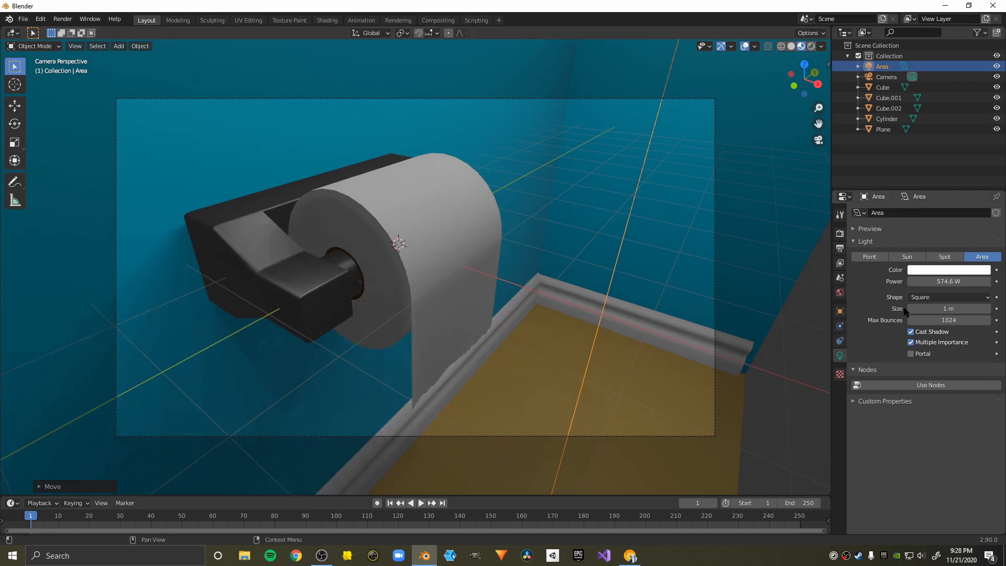
Set the output's end frame to 1 and the PNG compression to 0%.
{"action": "left_click", "coordinate": [840, 248]}
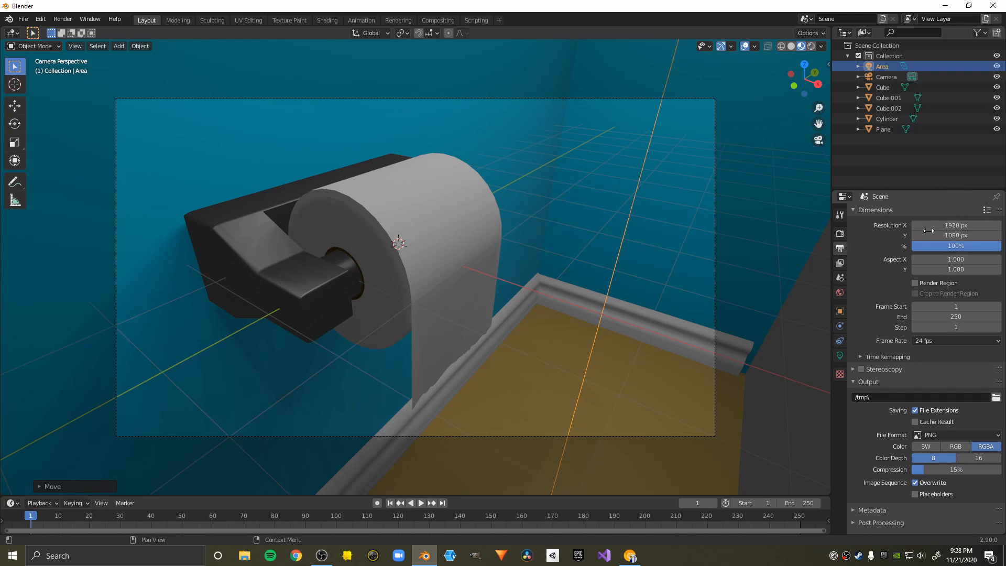
{"action": "left_click", "coordinate": [986, 209]}
{"action": "left_click", "coordinate": [961, 317]}
{"action": "type", "text": "1"}
{"action": "key", "text": "Return"}
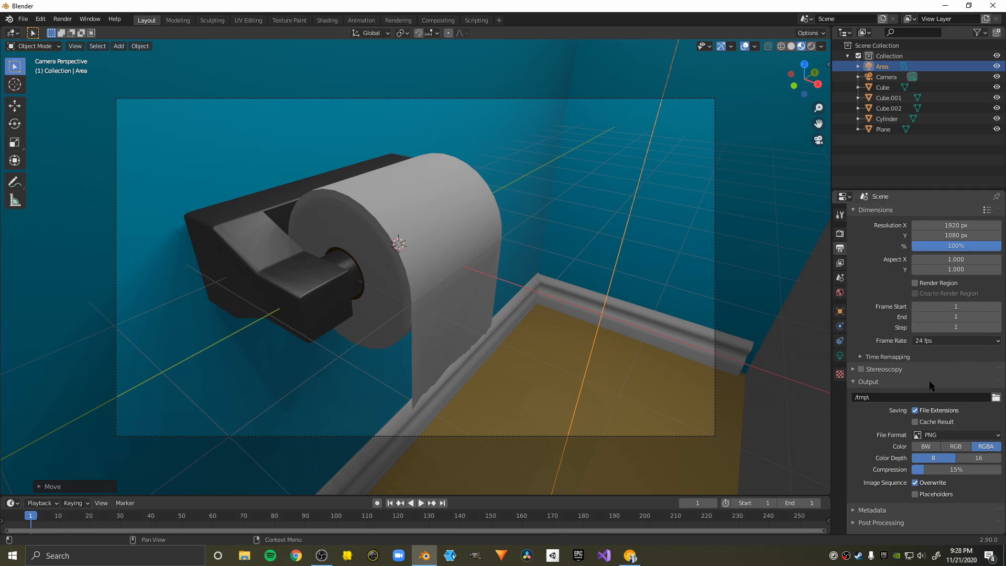
{"action": "left_click", "coordinate": [956, 469]}
{"action": "type", "text": "0"}
{"action": "key", "text": "Return"}
Set the render output location to the Desktop with the file name Toilet Paper Roll.
{"action": "left_click", "coordinate": [995, 399]}
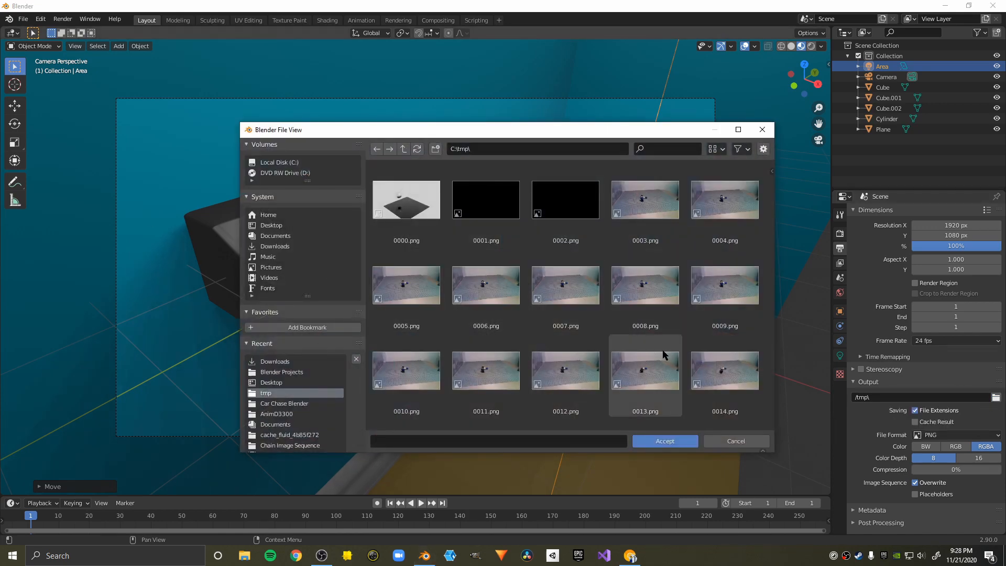
{"action": "left_click", "coordinate": [283, 382]}
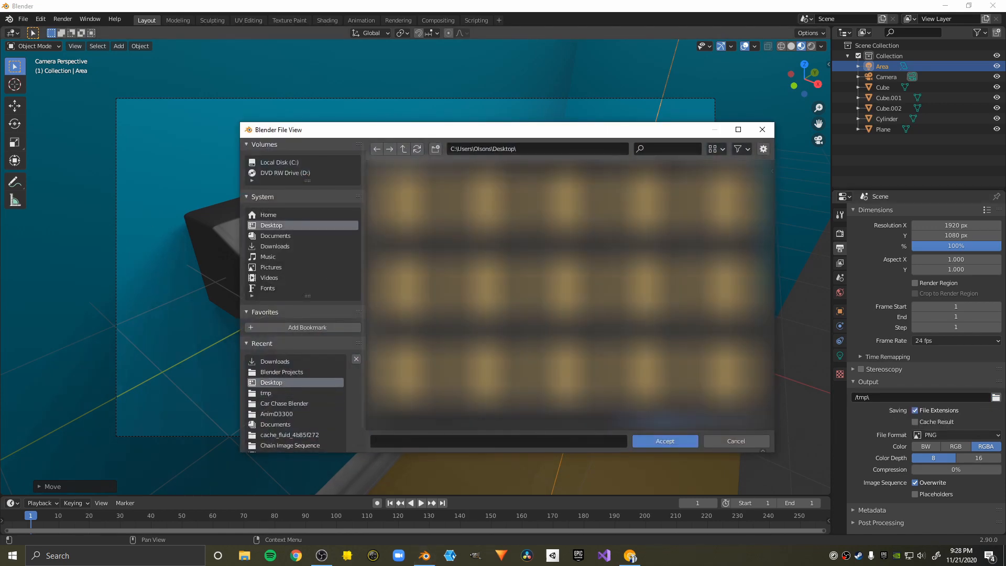
{"action": "left_click", "coordinate": [448, 444]}
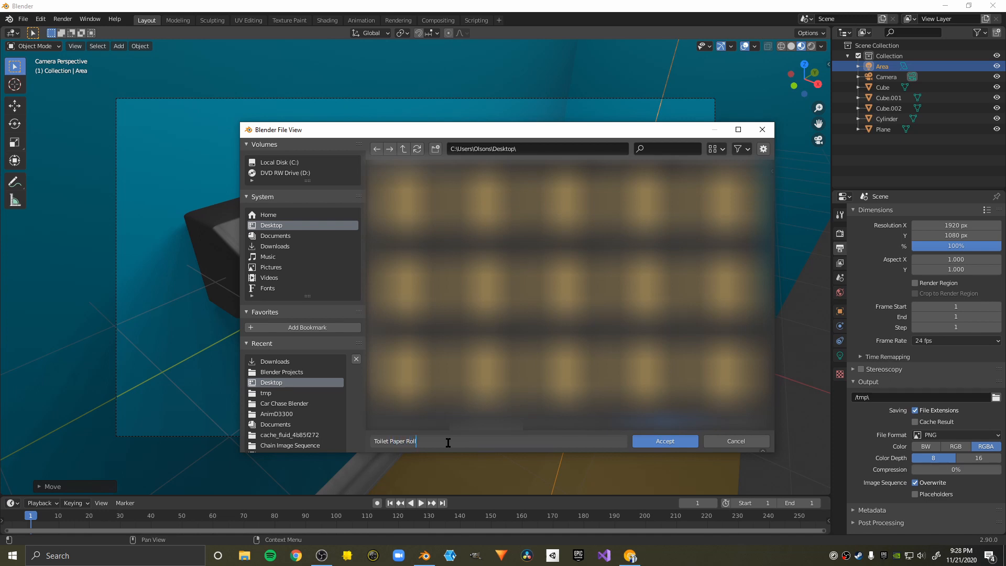
{"action": "key", "text": "Return"}
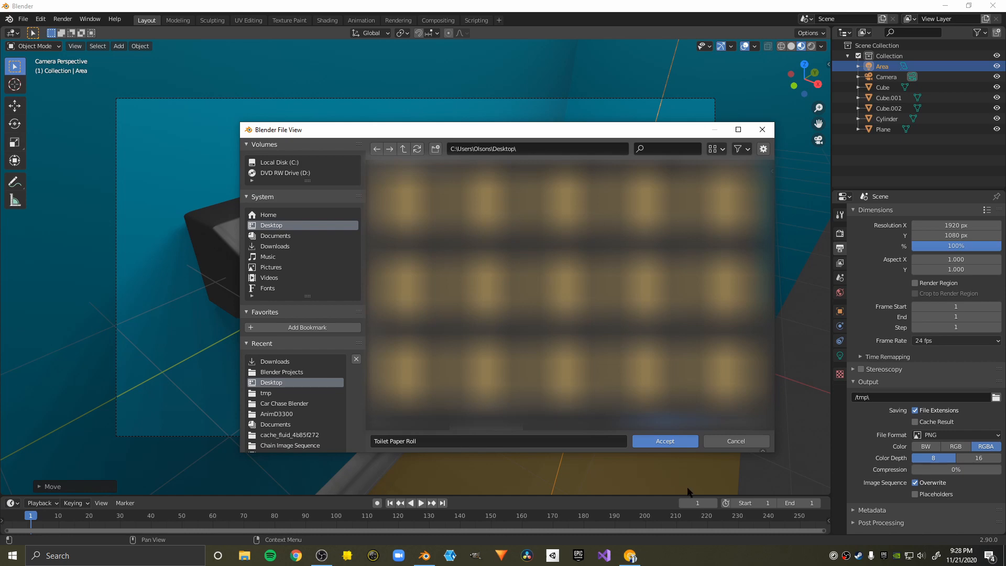
{"action": "left_click", "coordinate": [675, 440]}
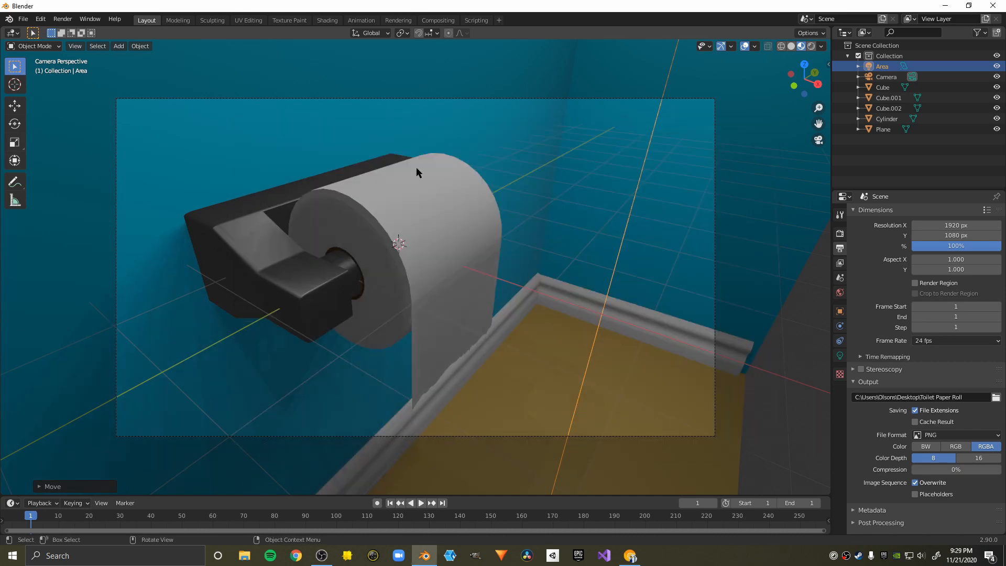
Save the project as ToiletPaperTut.blend in the Blender Projects folder.
{"action": "left_click", "coordinate": [23, 18]}
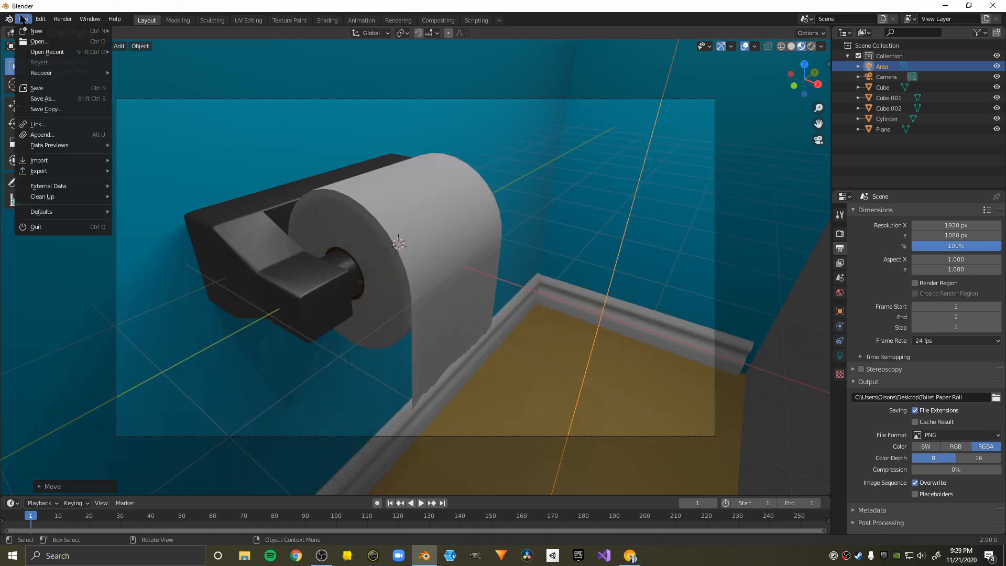
{"action": "left_click", "coordinate": [52, 97]}
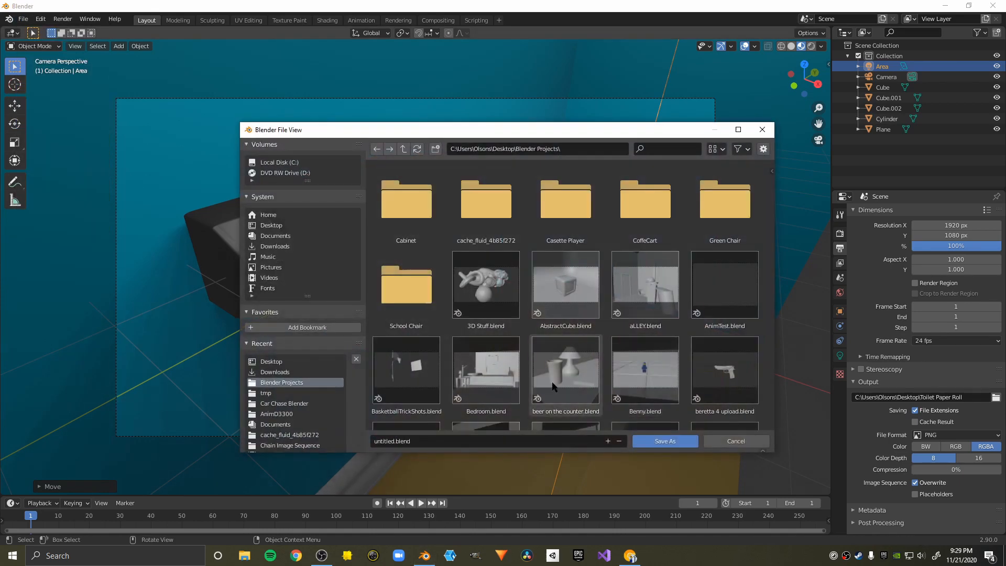
{"action": "double_click", "coordinate": [398, 443]}
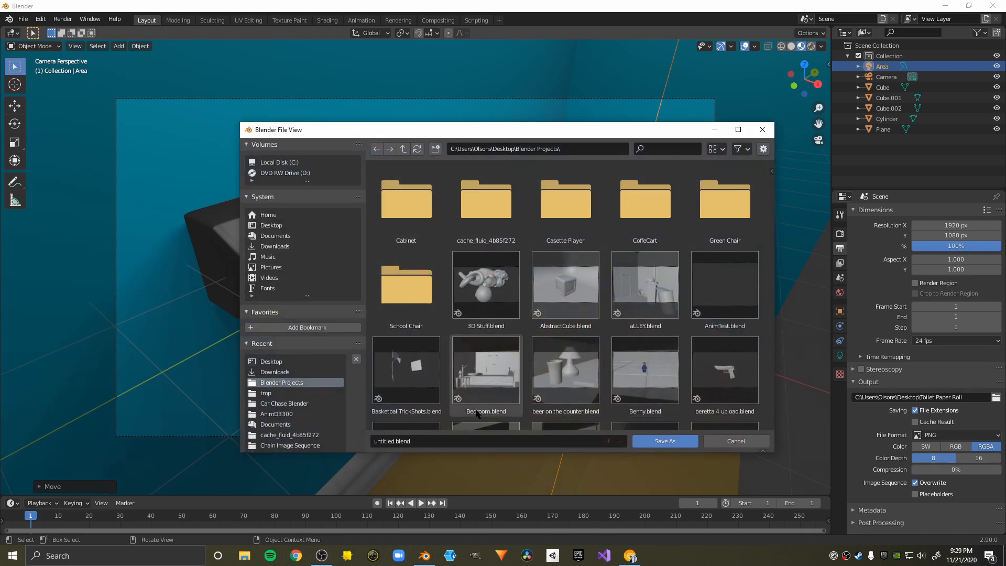
{"action": "left_click", "coordinate": [385, 443]}
{"action": "double_click", "coordinate": [386, 444]}
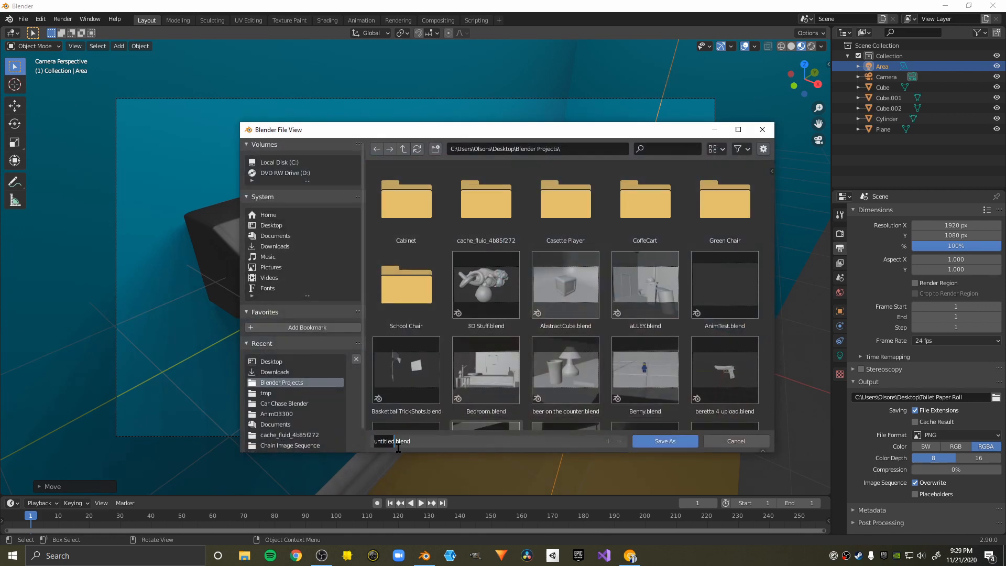
{"action": "type", "text": "Toil"}
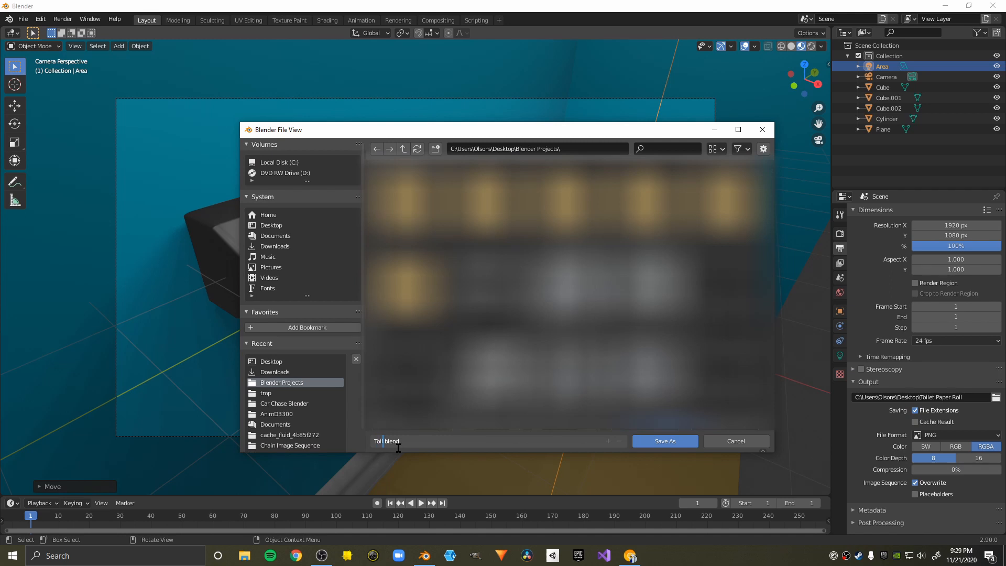
{"action": "type", "text": "etPaperTut"}
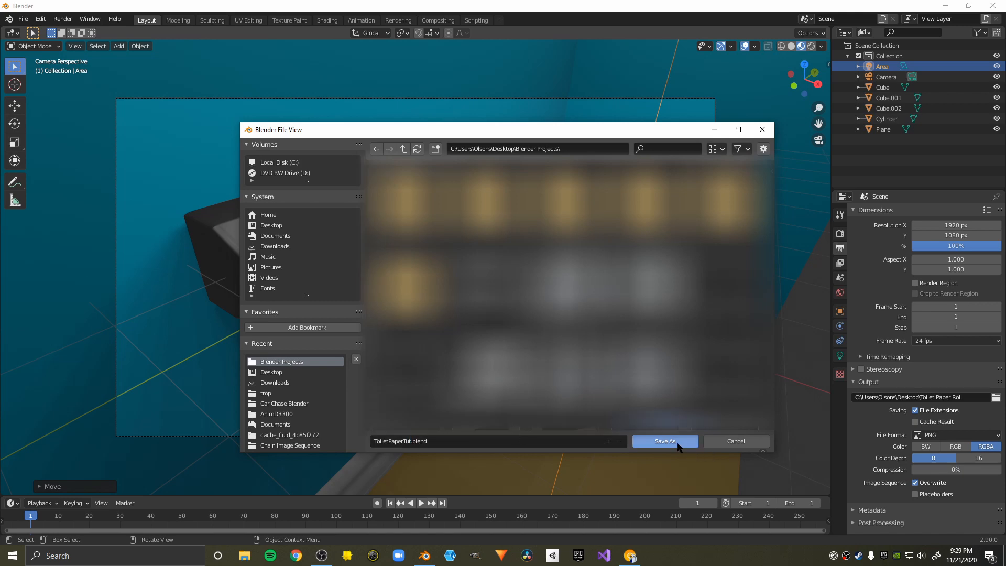
{"action": "left_click", "coordinate": [670, 440]}
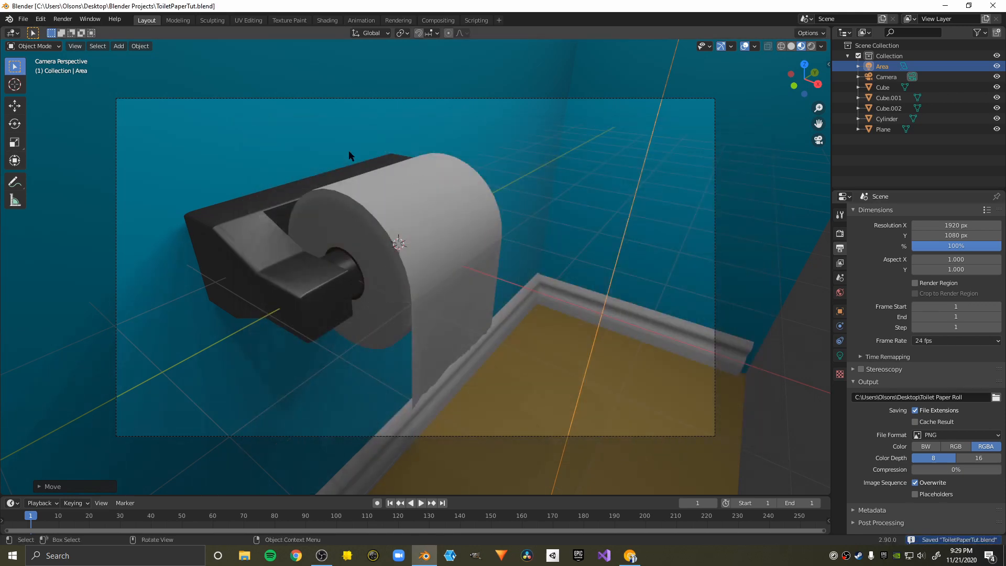
Render the one-frame scene as an animation to the chosen output file.
{"action": "left_click", "coordinate": [65, 20]}
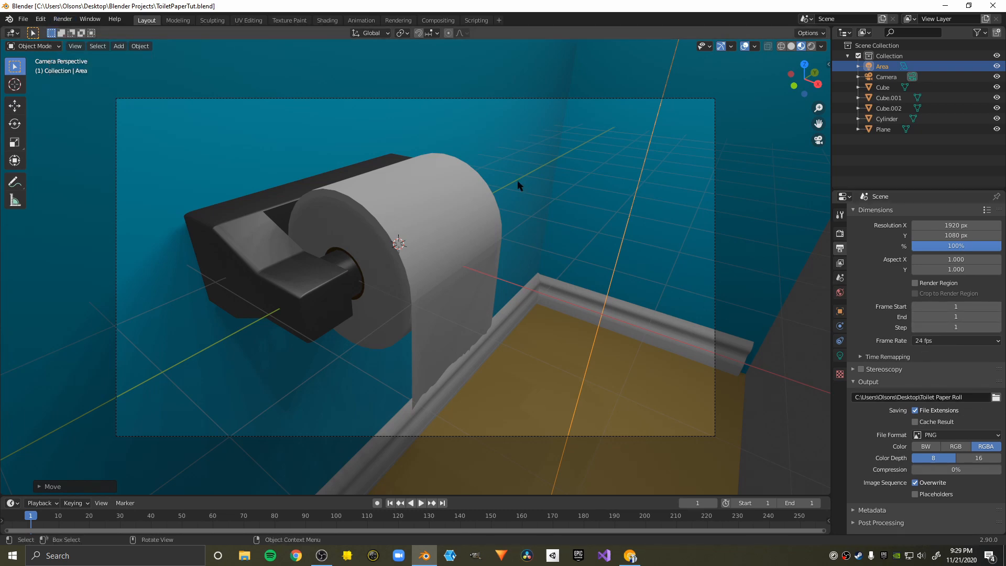
{"action": "left_click", "coordinate": [63, 19]}
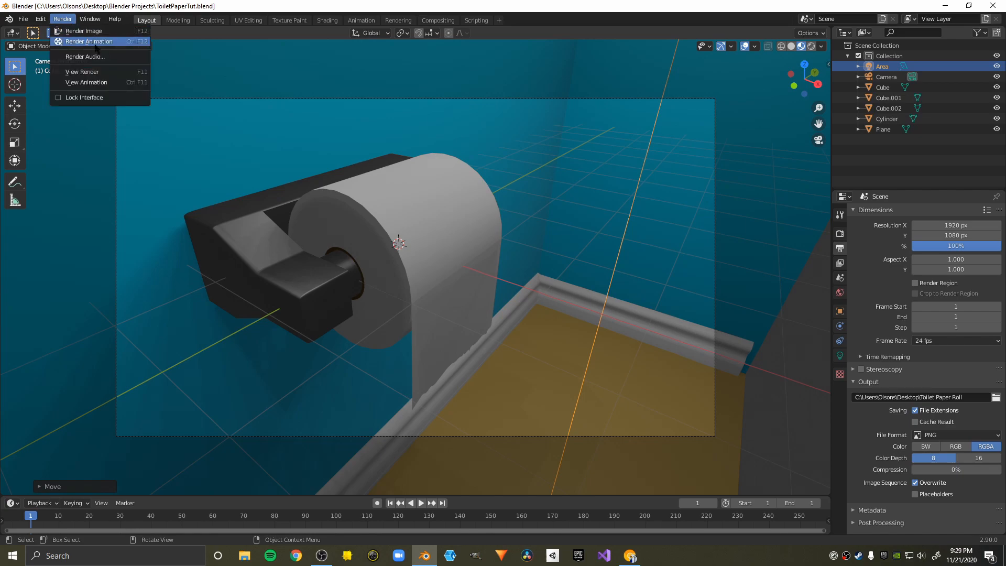
{"action": "left_click", "coordinate": [89, 43]}
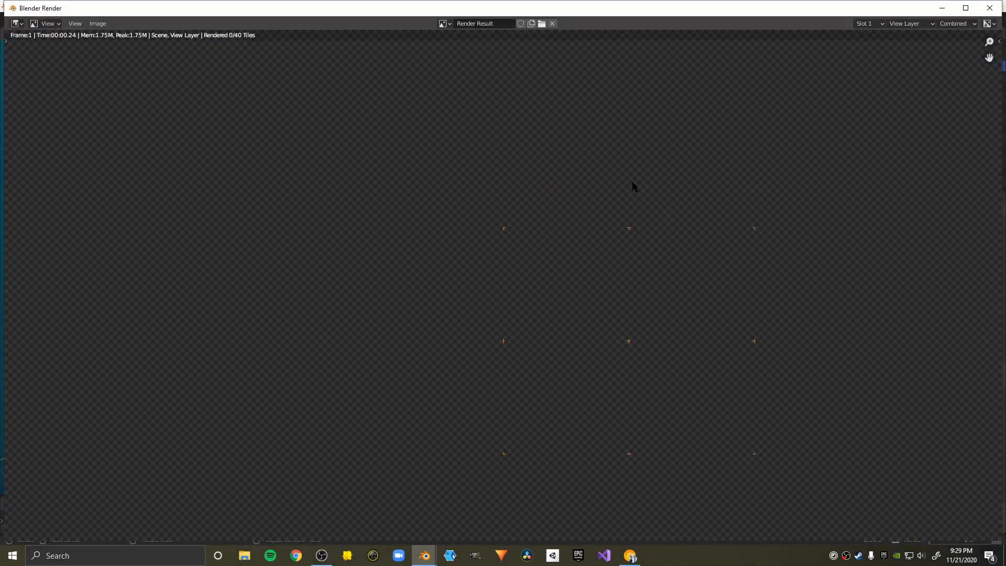